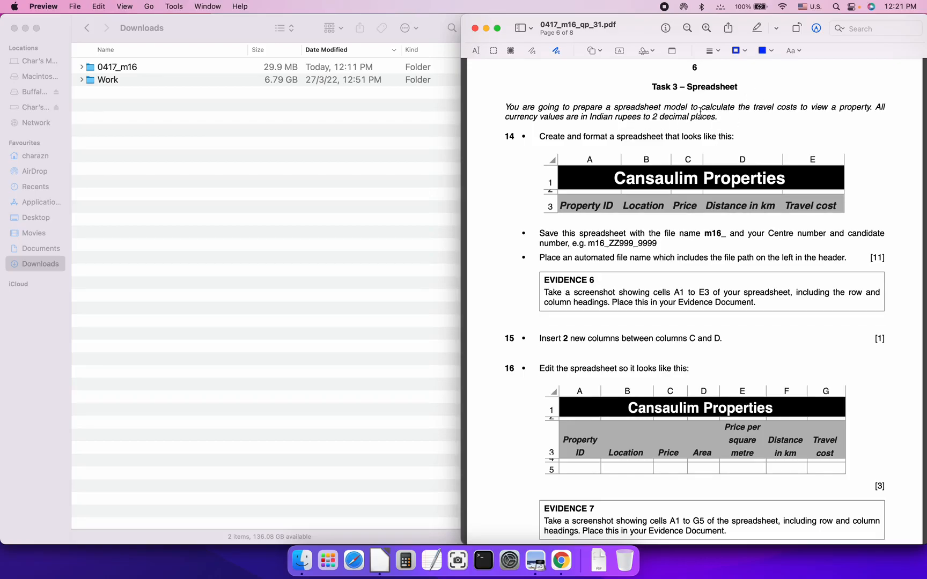
Highlight 'Indian rupees' and '2 decimal places.' in yellow and save 0417_m16_qp_31.pdf
click(757, 28)
drag(716, 117, 585, 117)
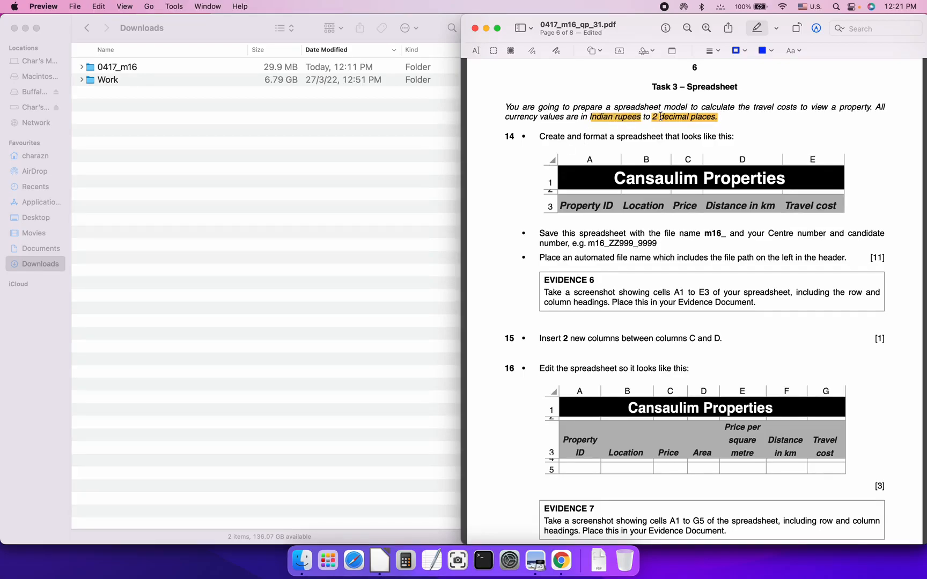
key(super+z)
drag(642, 117, 588, 120)
key(super+s)
scroll(528, 338, down, 5)
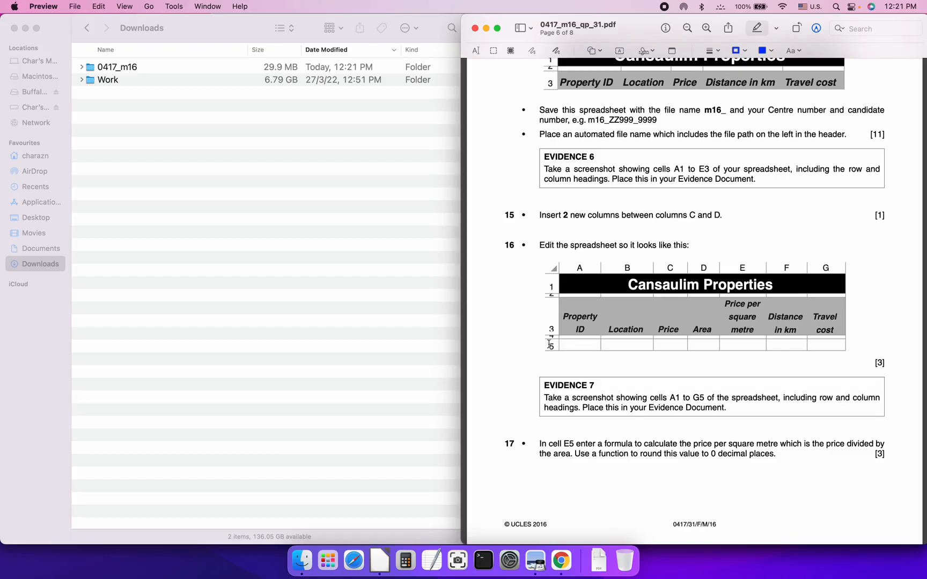
scroll(521, 349, down, 3)
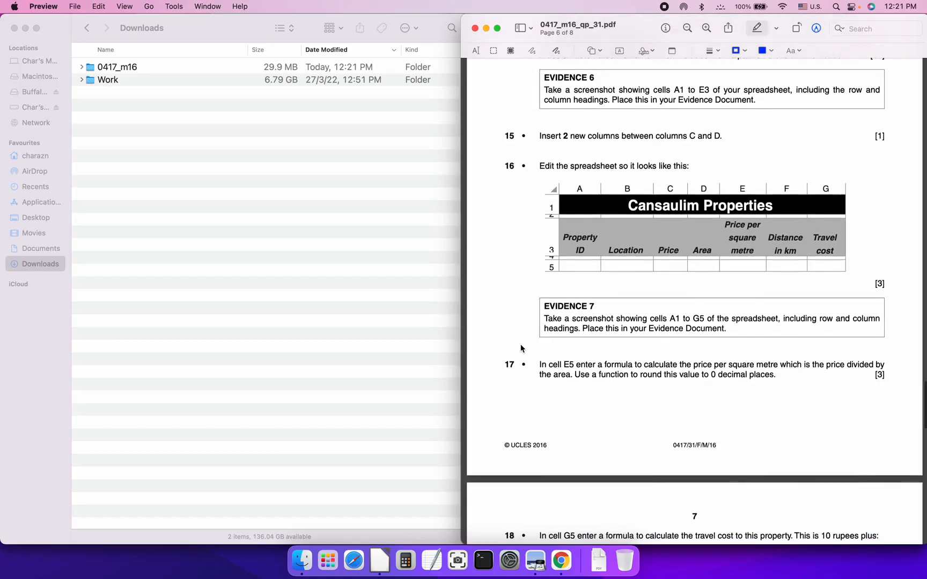
scroll(521, 348, down, 3)
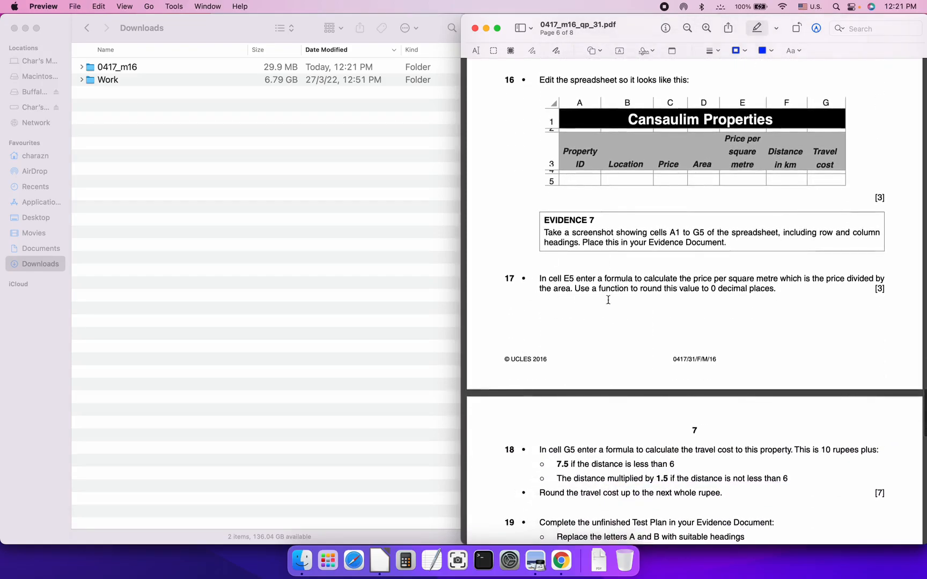
scroll(543, 345, down, 4)
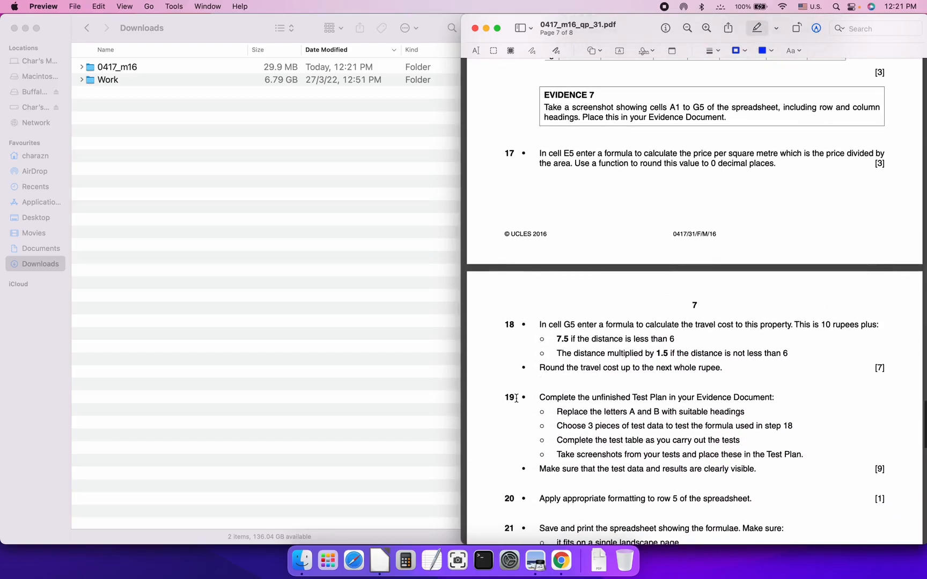
scroll(516, 398, down, 3)
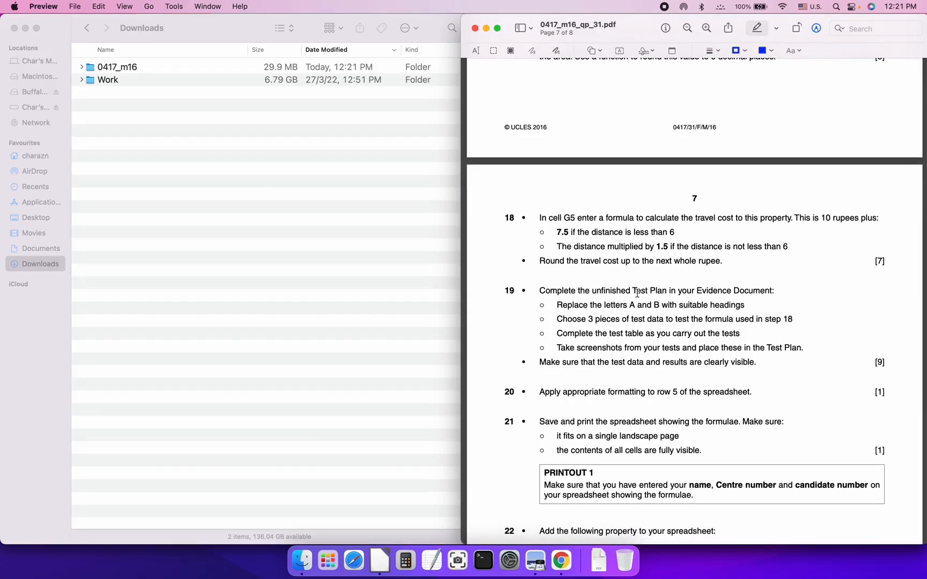
scroll(528, 357, down, 3)
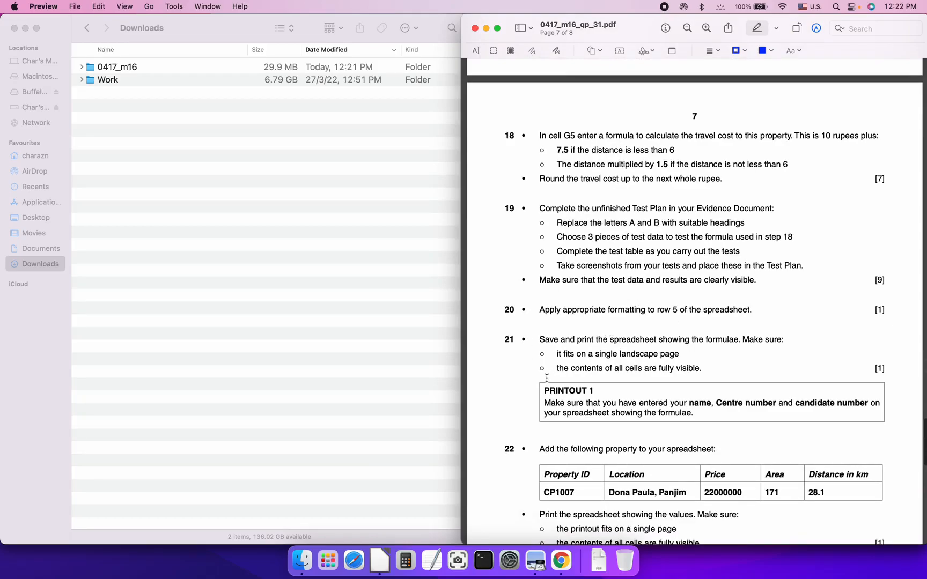
scroll(529, 392, down, 3)
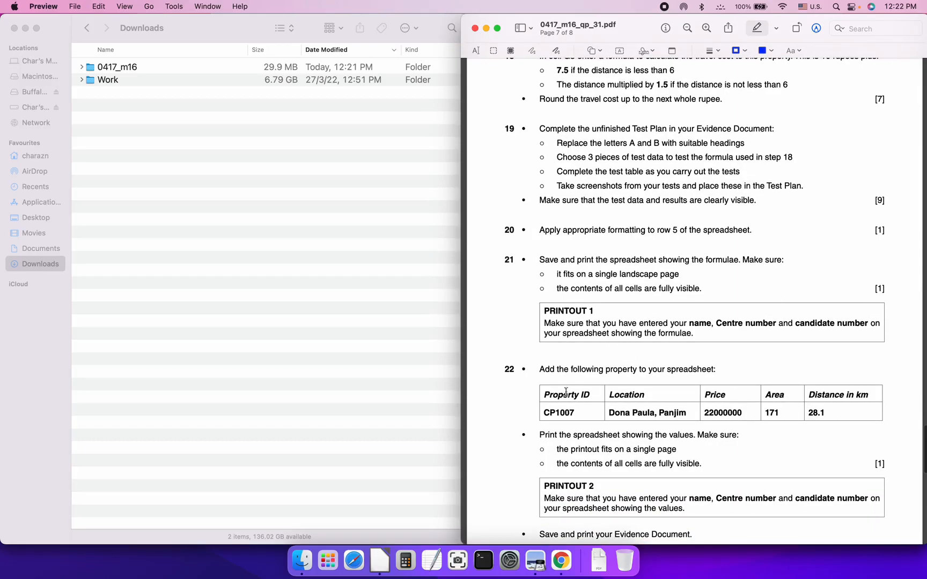
scroll(578, 391, down, 3)
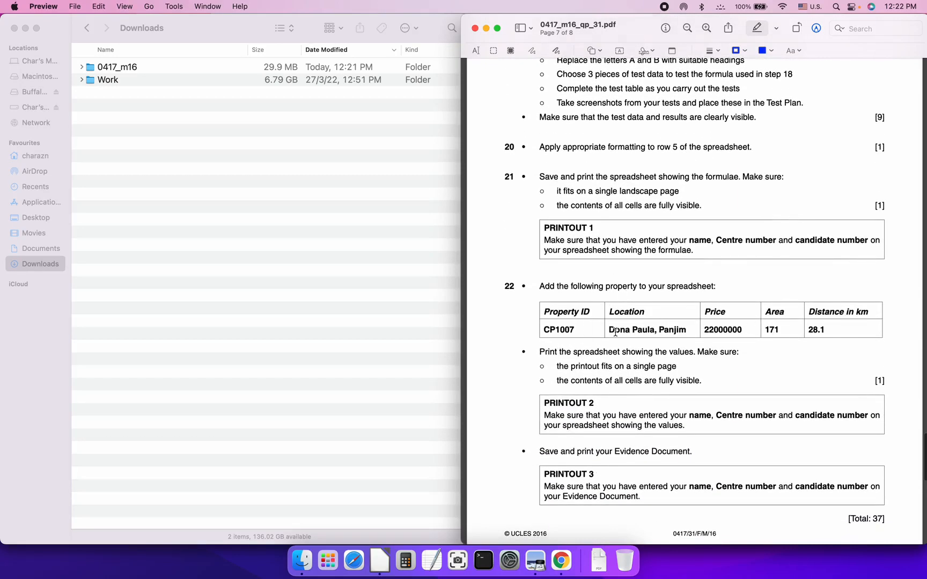
scroll(528, 350, down, 2)
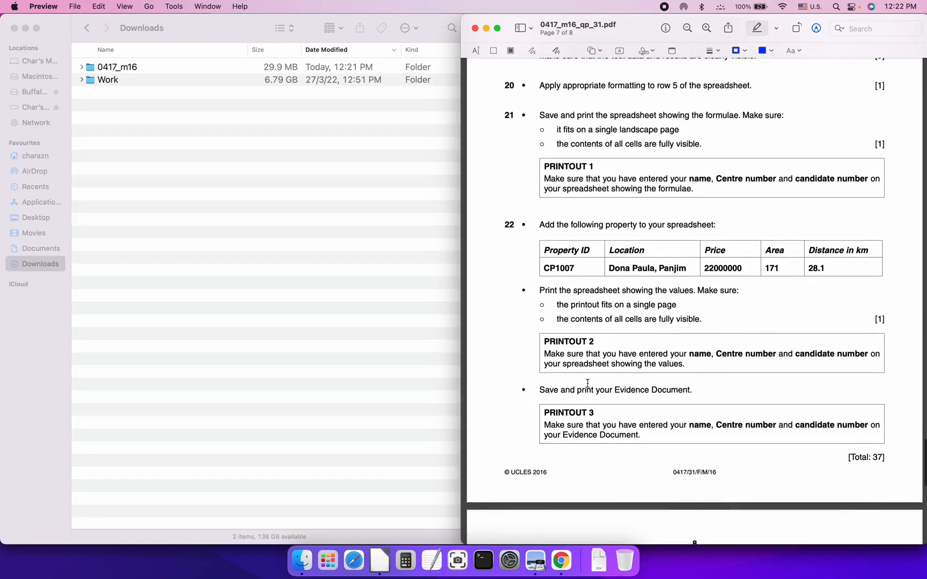
scroll(536, 398, down, 2)
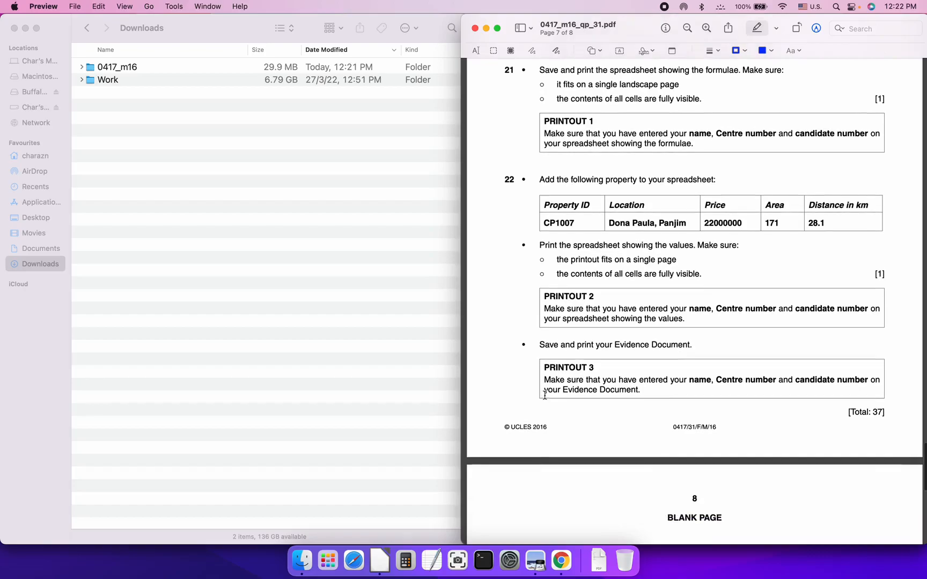
scroll(525, 409, up, 20)
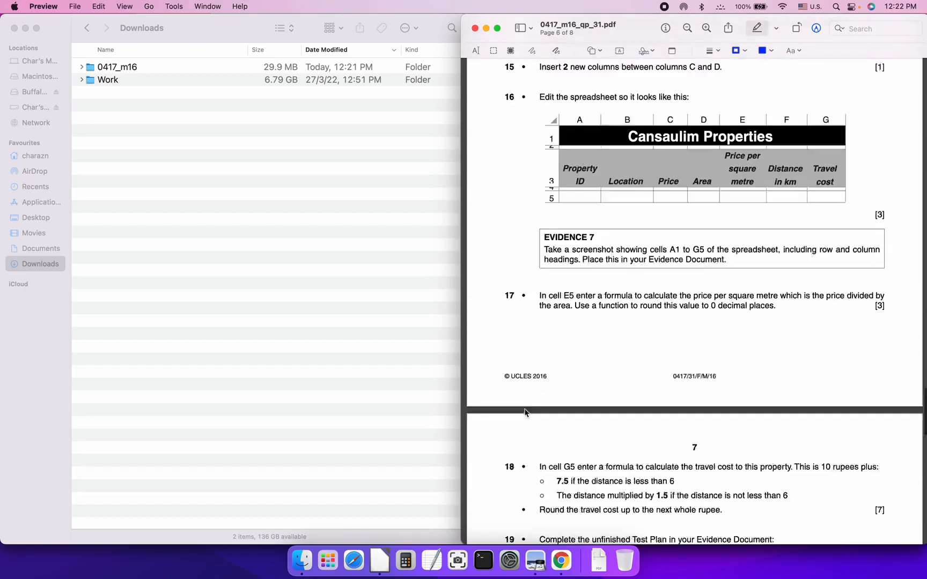
scroll(524, 411, down, 1)
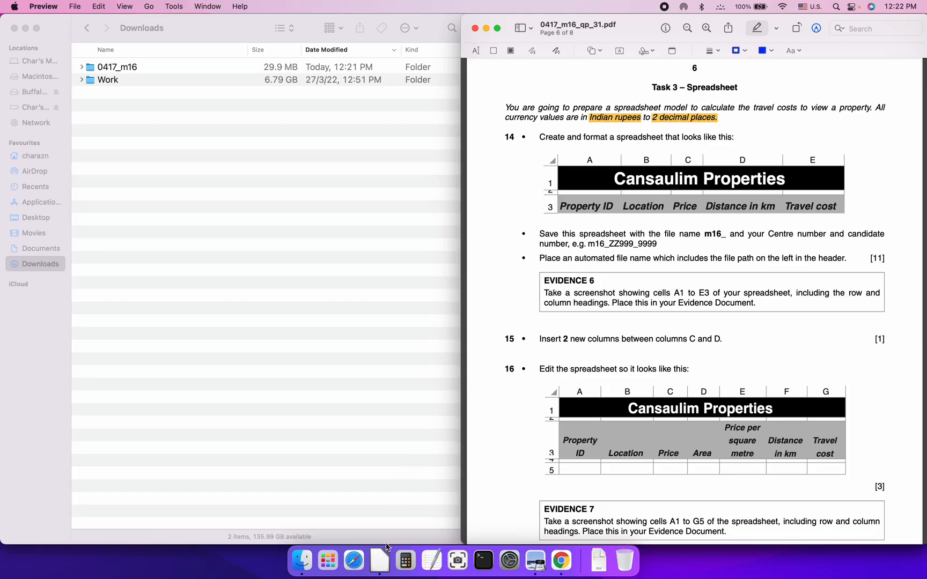
Create a new blank LibreOffice Calc spreadsheet from the File > New menu
click(380, 561)
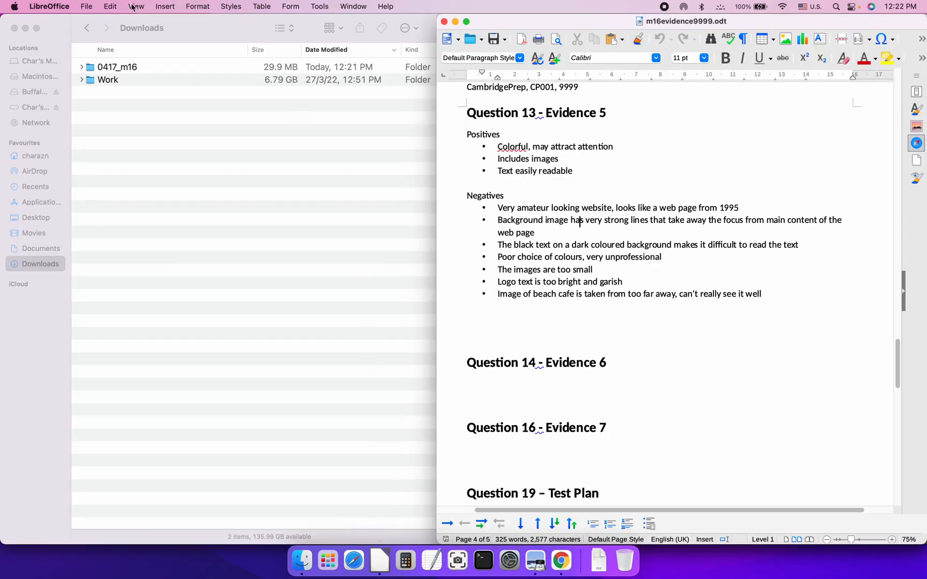
click(87, 7)
mouse_move(94, 24)
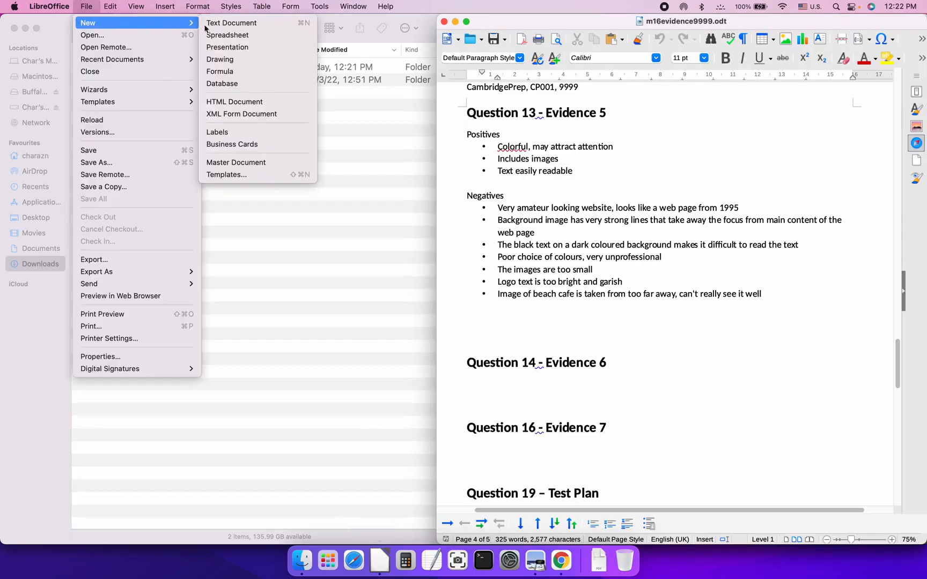
click(228, 35)
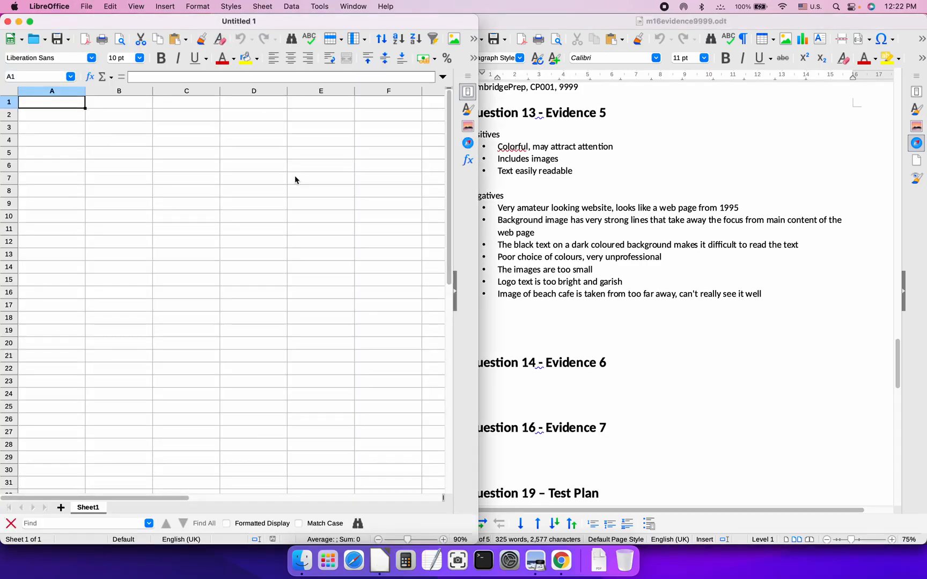
key(super+Tab)
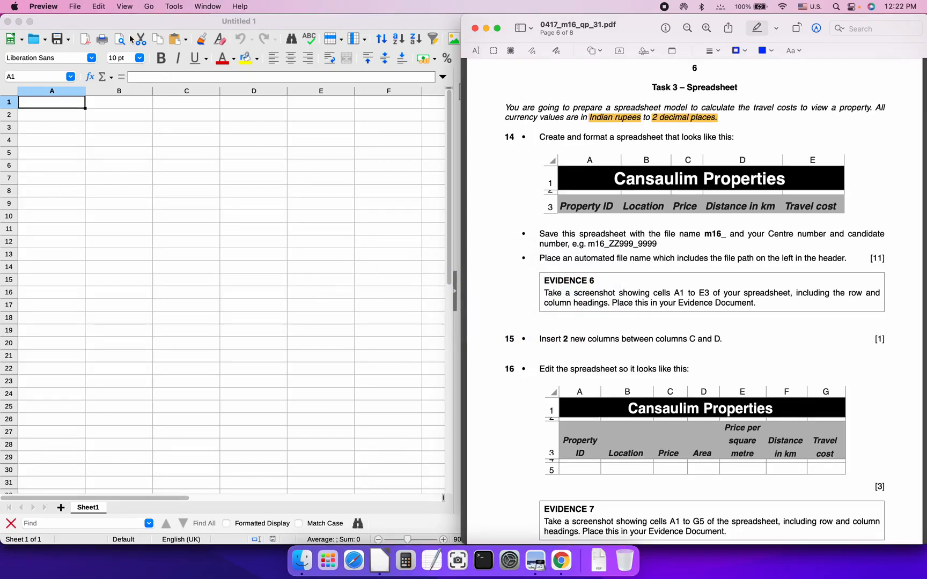
click(100, 25)
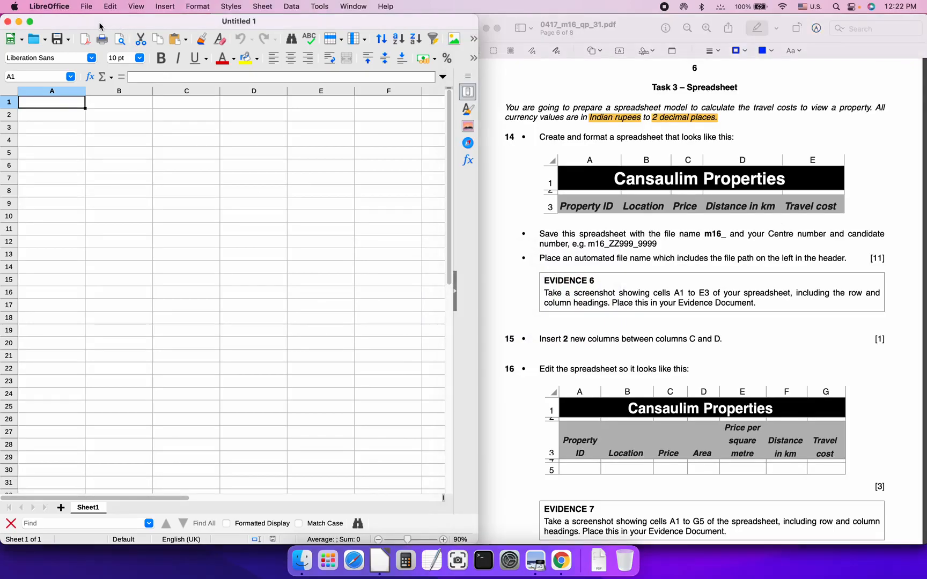
Save it as m16_CP001_9999 in 0417_m16 > 03_0417_31_SF, replacing the existing file
click(87, 6)
click(111, 163)
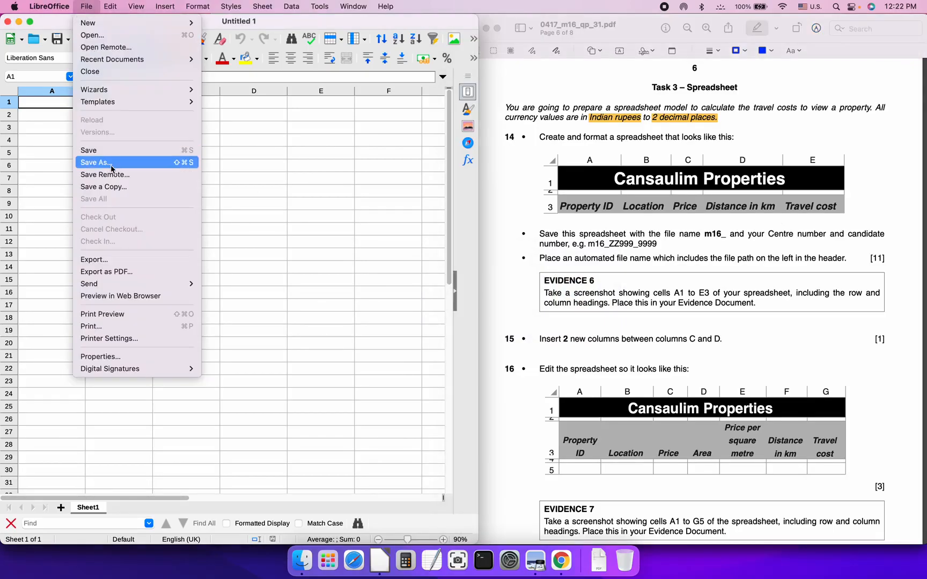
double_click(351, 192)
double_click(369, 191)
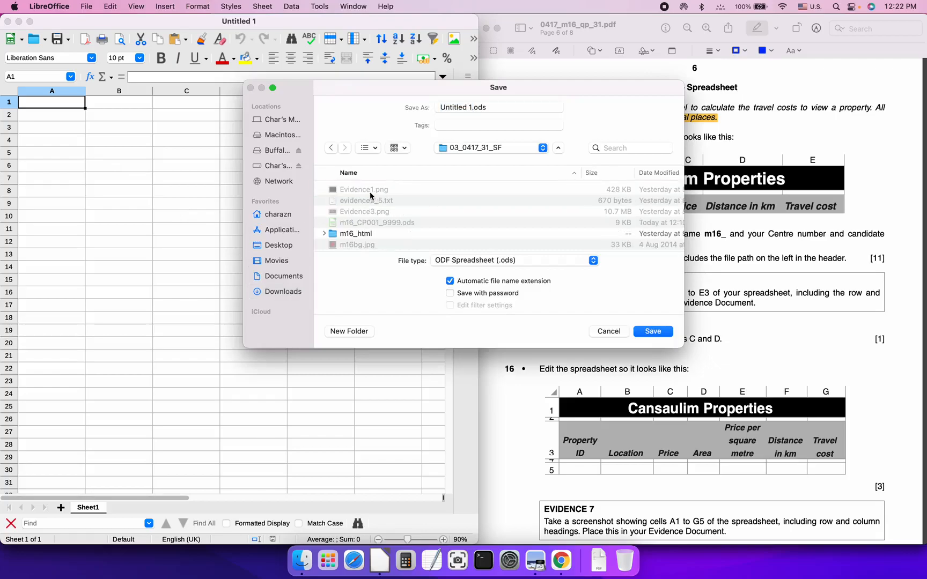
click(470, 108)
key(BackSpace)
key(BackSpace)
key(BackSpace)
key(BackSpace)
key(BackSpace)
key(BackSpace)
key(BackSpace)
key(BackSpace)
key(BackSpace)
key(BackSpace)
text(m16_CP001_9999)
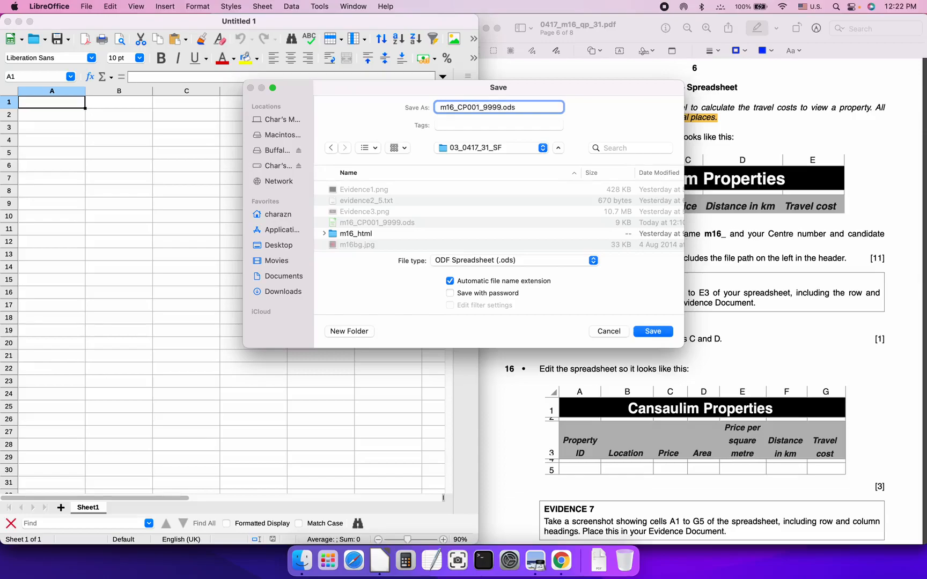
key(Return)
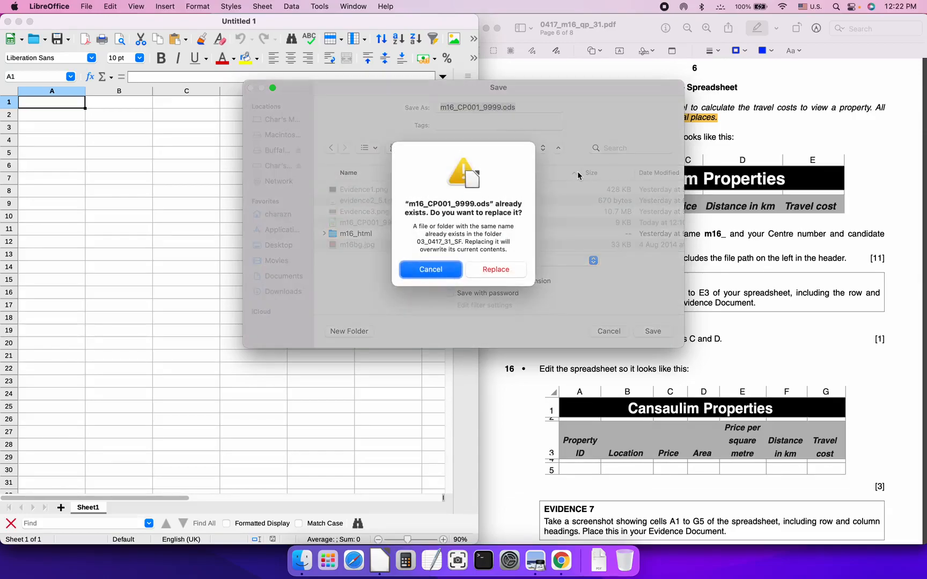
click(491, 269)
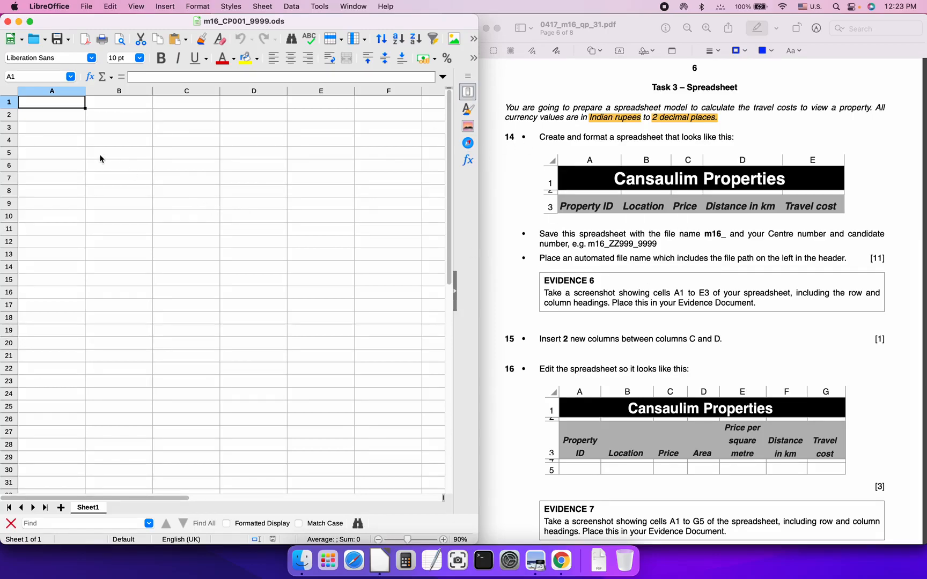
Enter the title 'Cansaulim Properties' in A1 and headings Property ID, Location, Price in A3:C3
text(Cansaul)
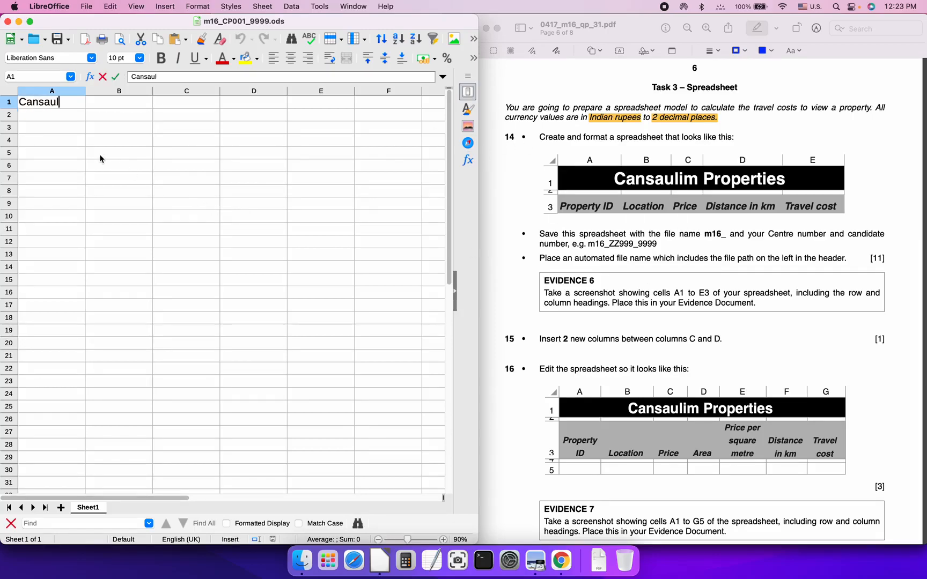
text(im Properties)
key(Return)
key(Return)
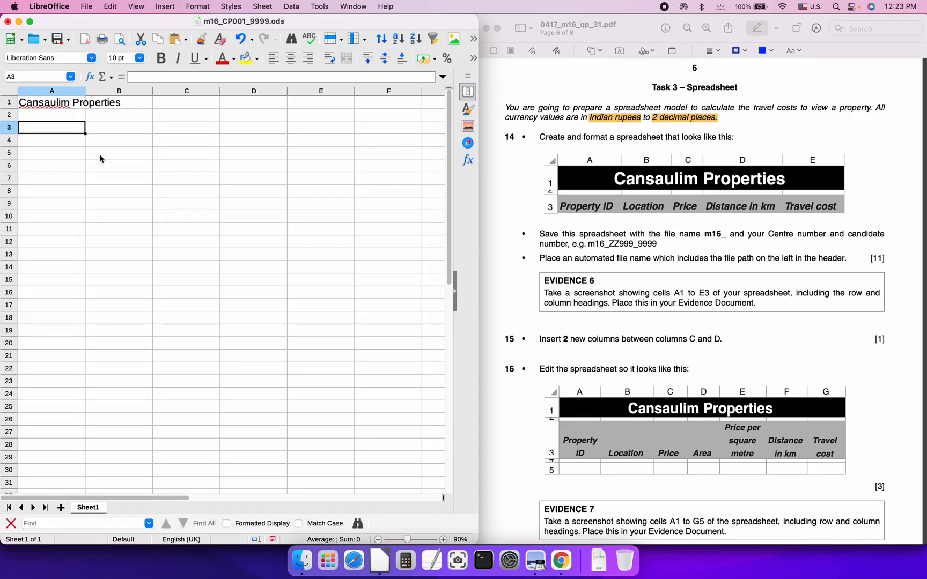
text(Property ID)
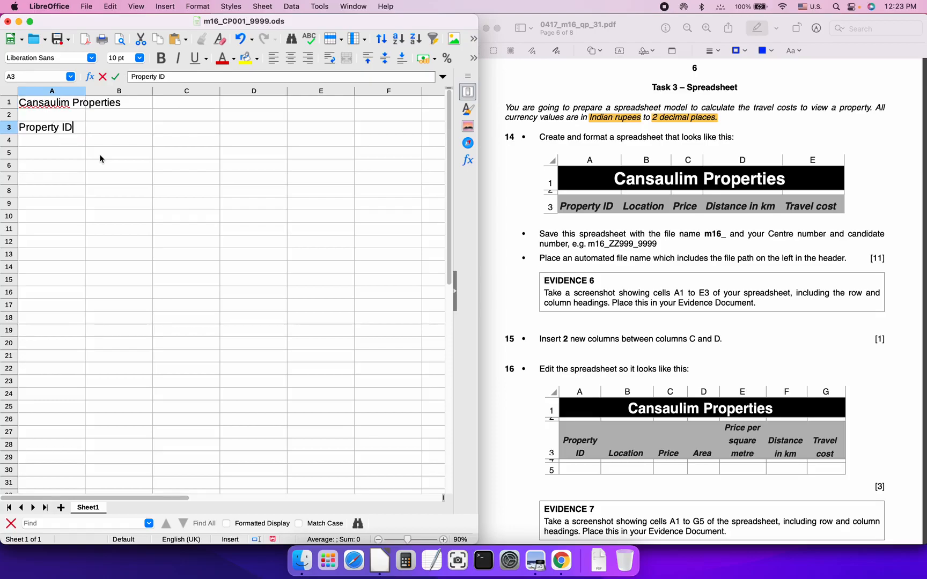
key(Tab)
text(Location)
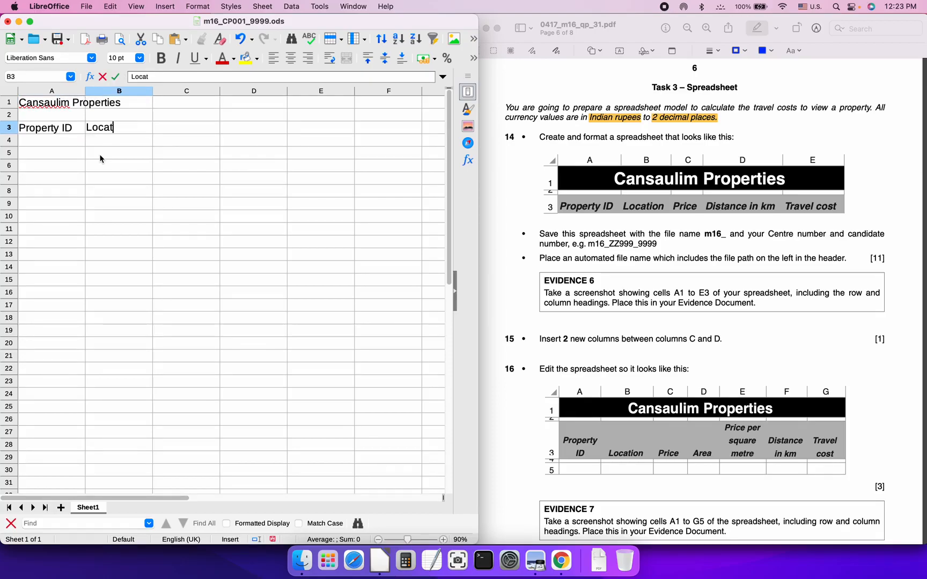
key(Tab)
text(Price)
key(Tab)
Add the headings 'Distance in km' in D3 and 'Travel cost' in E3
text(Distance in km)
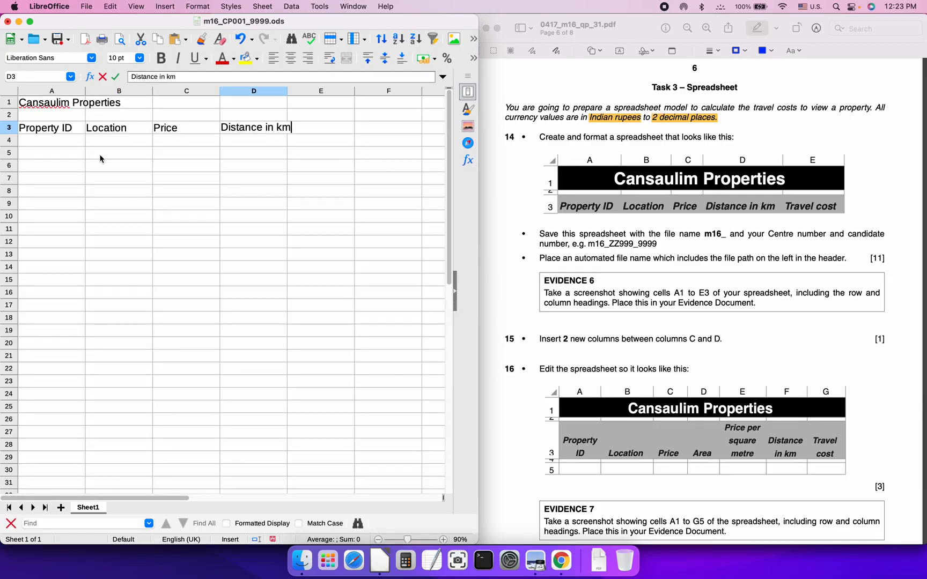
key(Tab)
text(Trave)
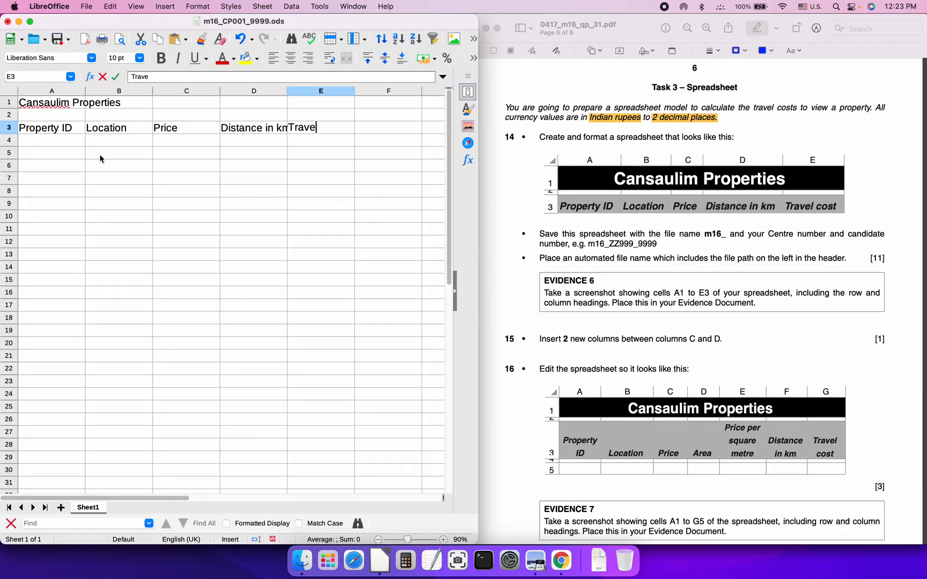
text(l costs)
key(BackSpace)
key(Return)
key(Up)
click(267, 138)
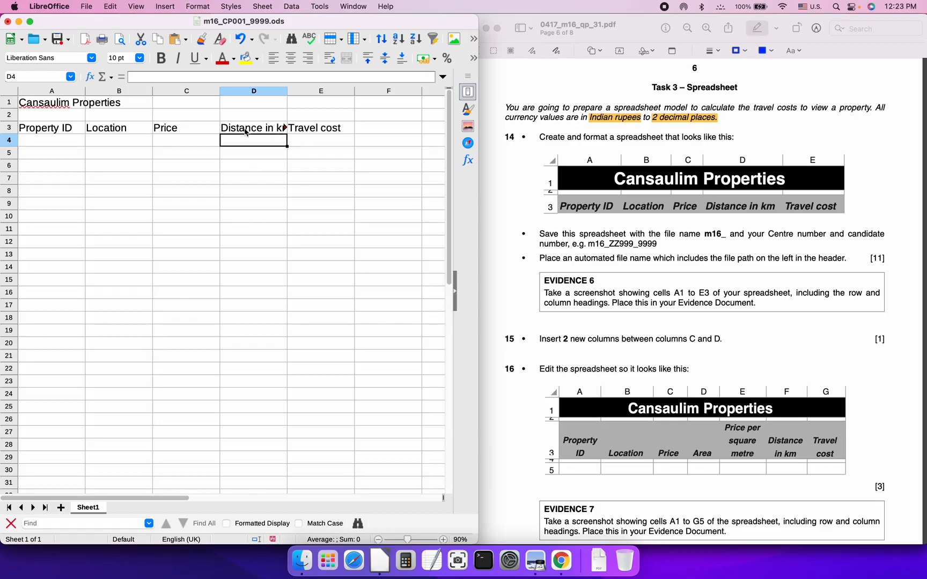
click(317, 132)
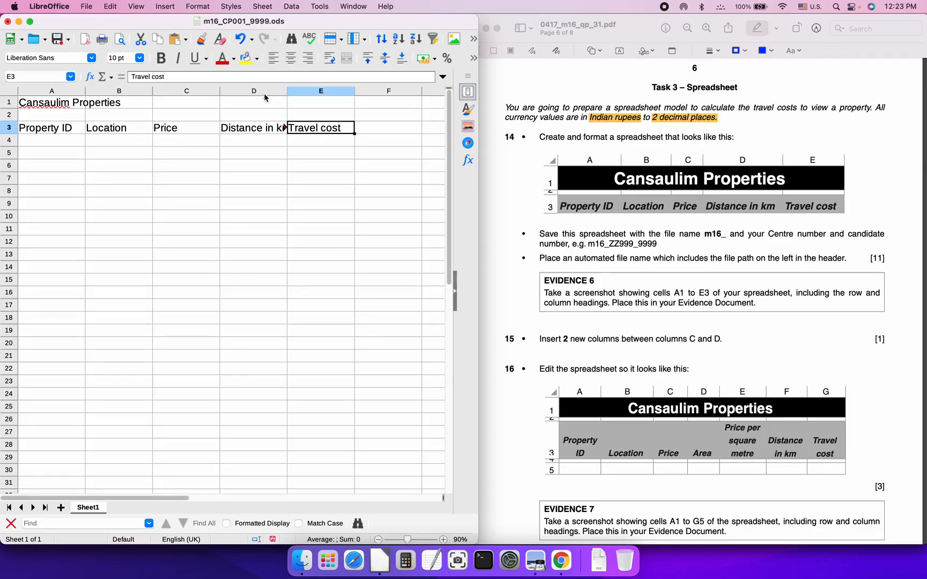
Make the A3:E3 headings bold and italic
key(shift+Left)
key(shift+Left)
key(shift+Left)
key(shift+Left)
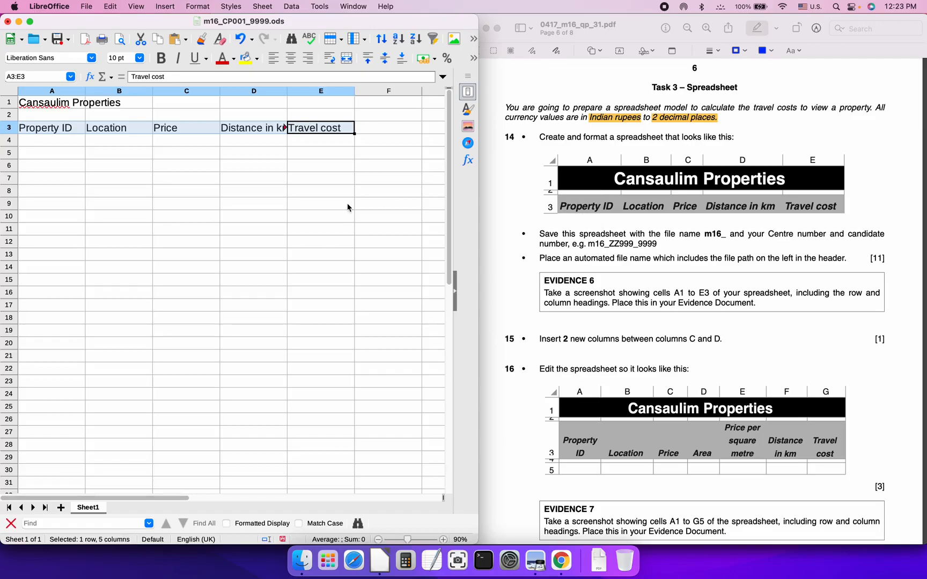
key(super+b)
click(178, 59)
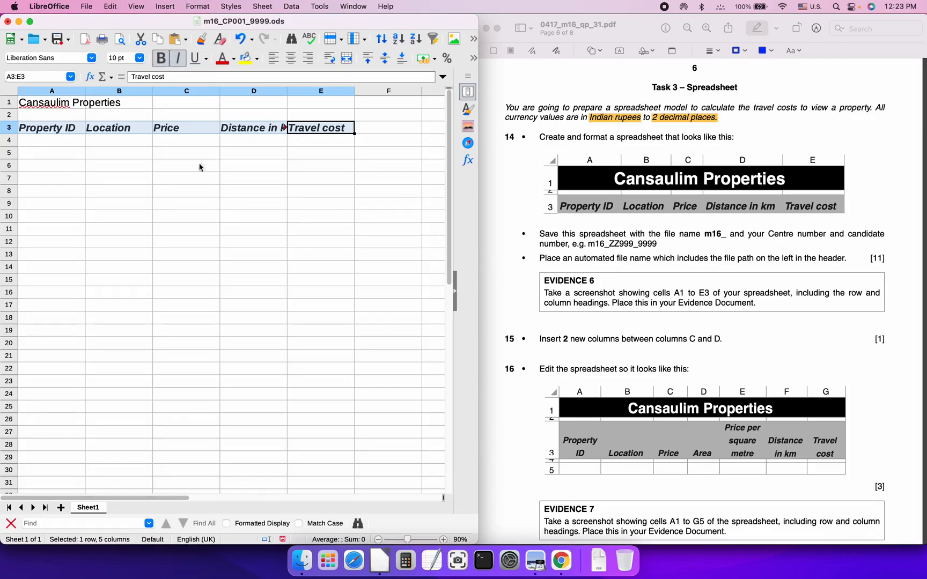
Make the A1 title bold, merge and centre it across A1:E1, and set 16 pt
click(62, 110)
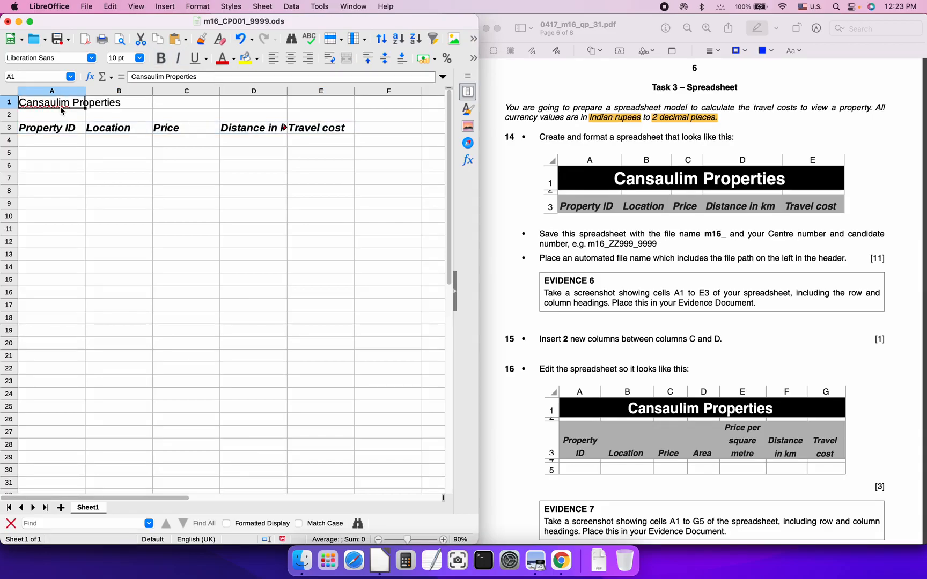
key(super+b)
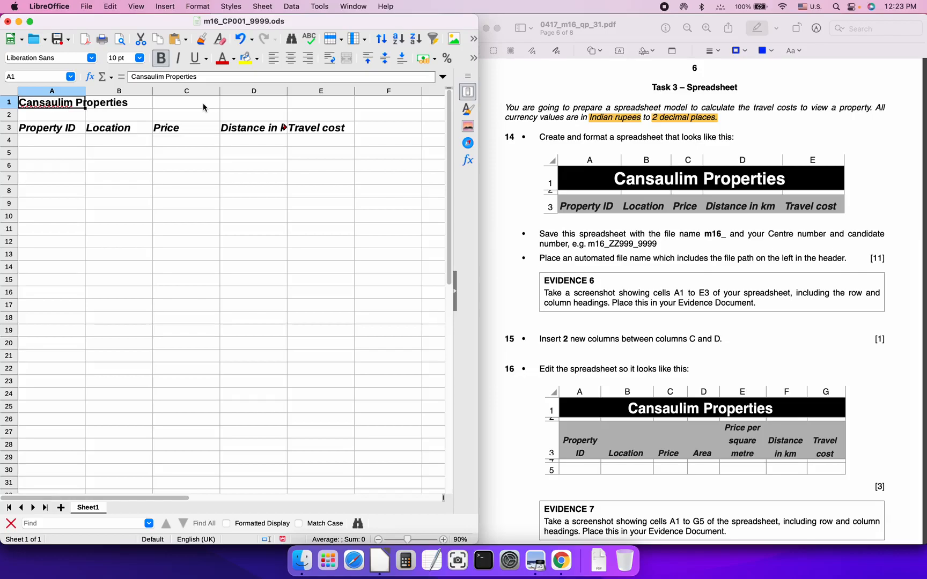
shift+click(319, 103)
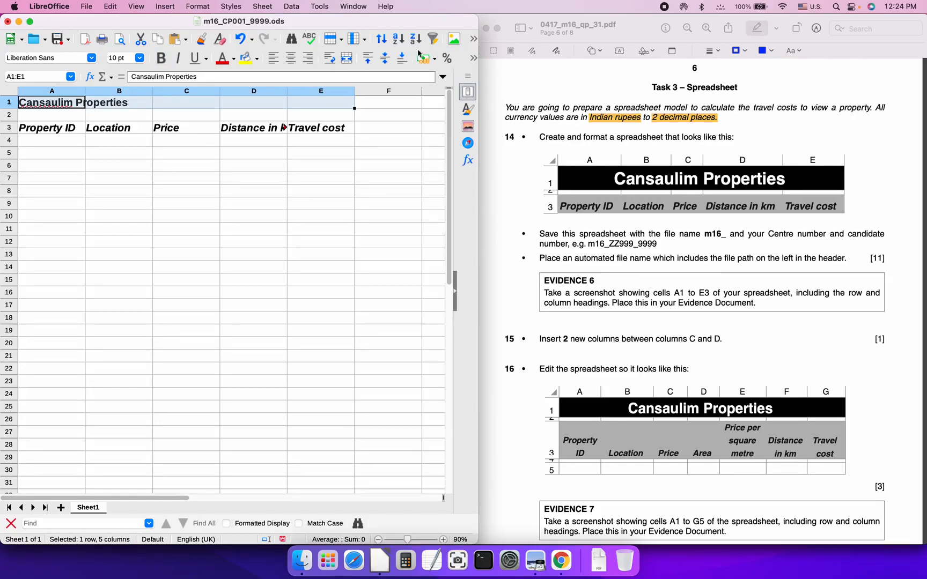
click(347, 59)
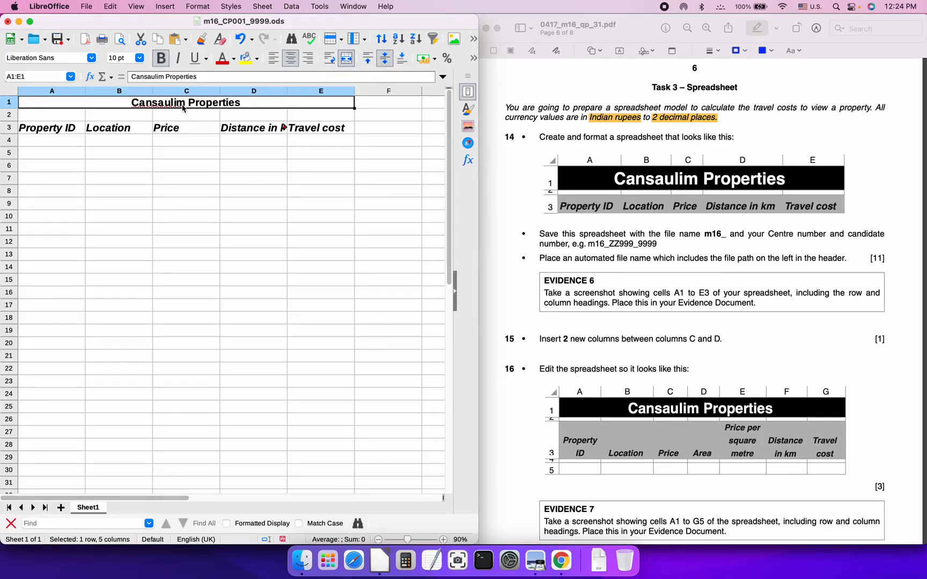
click(138, 58)
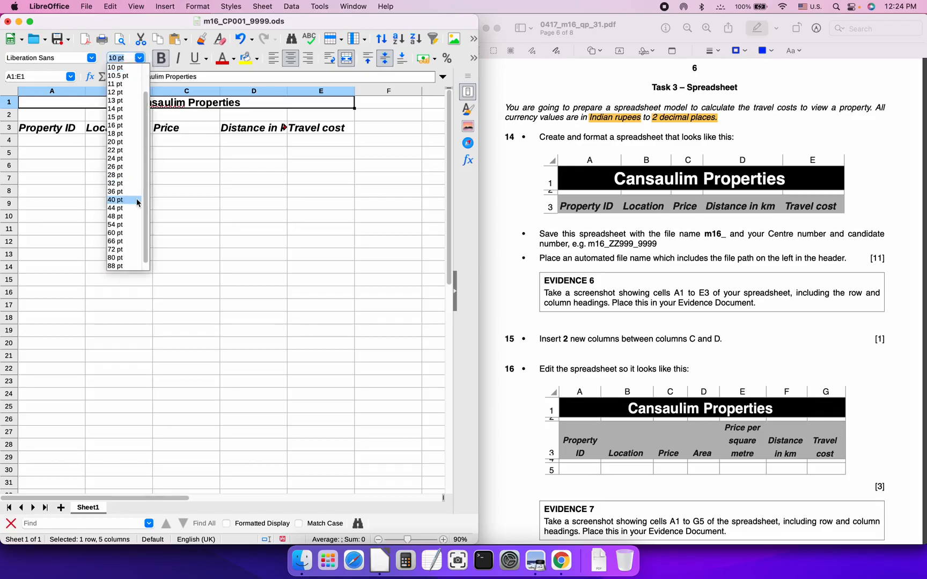
click(129, 125)
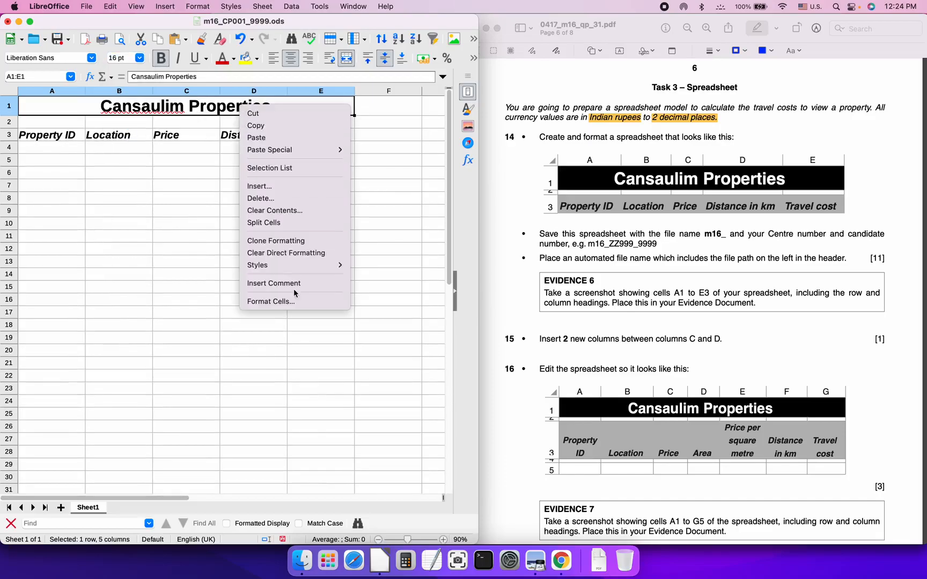
Give the merged A1:E1 title cell a black background through Format Cells
click(290, 300)
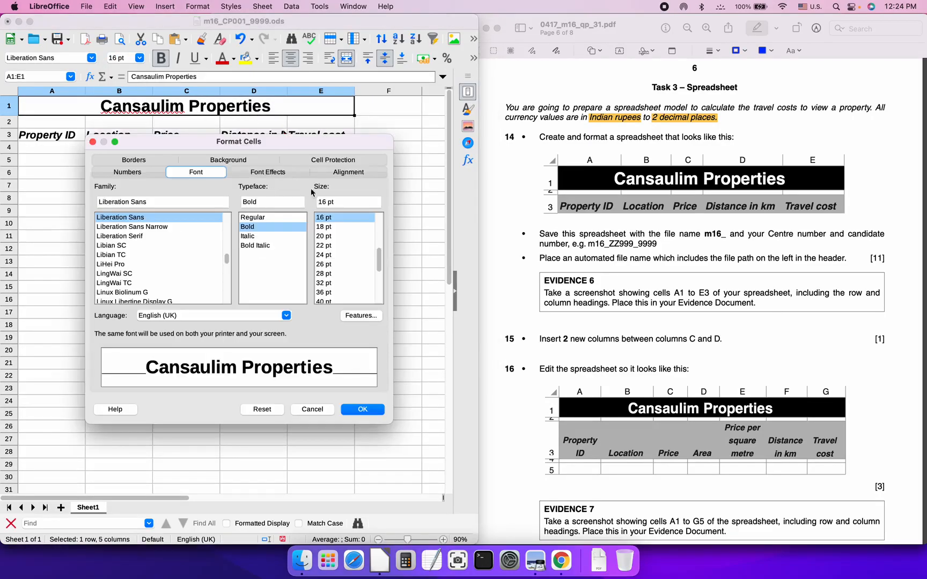
click(257, 159)
click(266, 192)
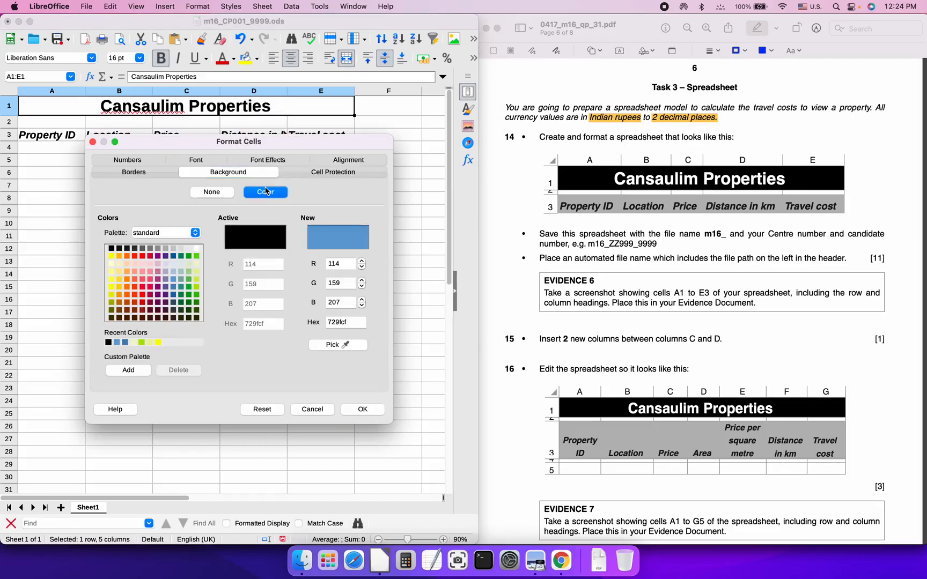
click(111, 248)
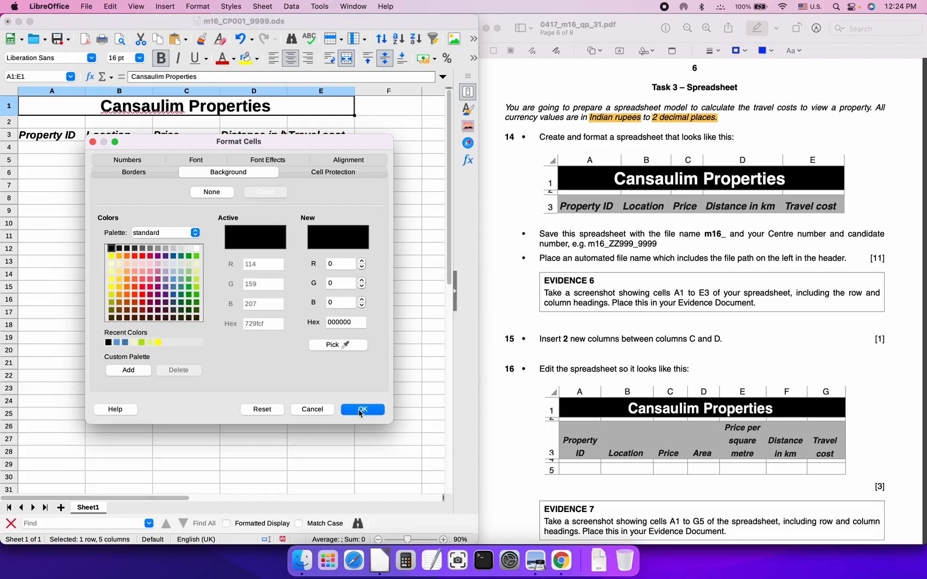
click(360, 411)
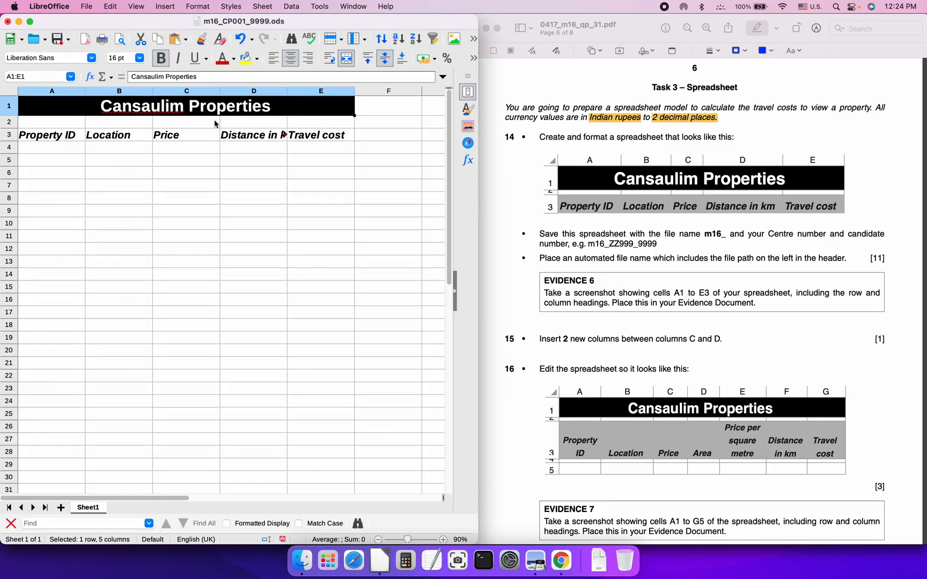
Set optimal width on columns A to E so 'Distance in km' and 'Travel cost' fit
click(60, 91)
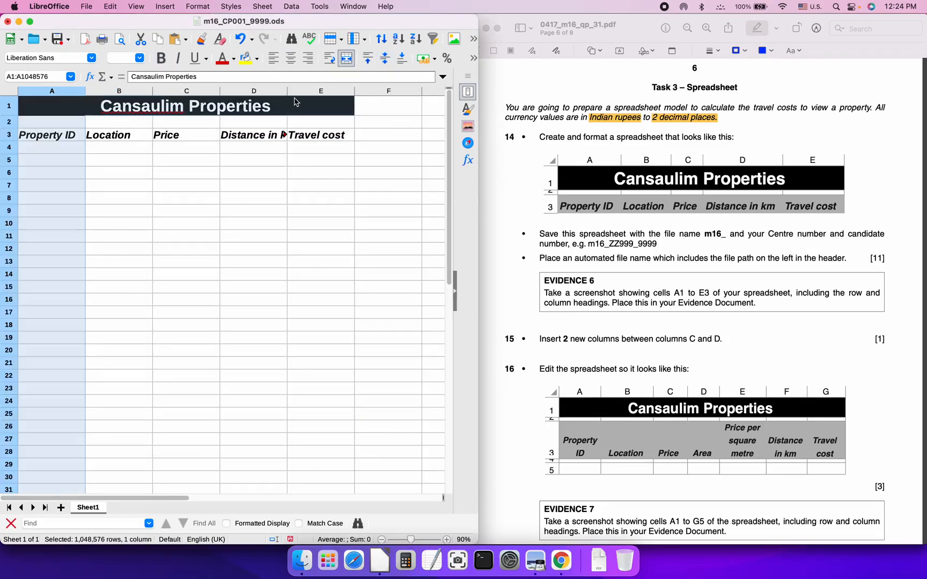
shift+click(310, 91)
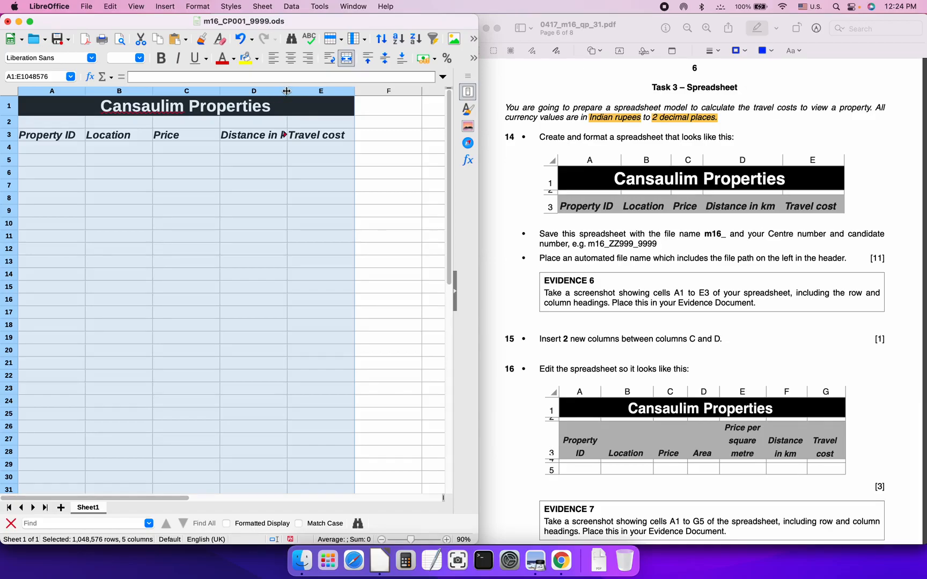
double_click(287, 92)
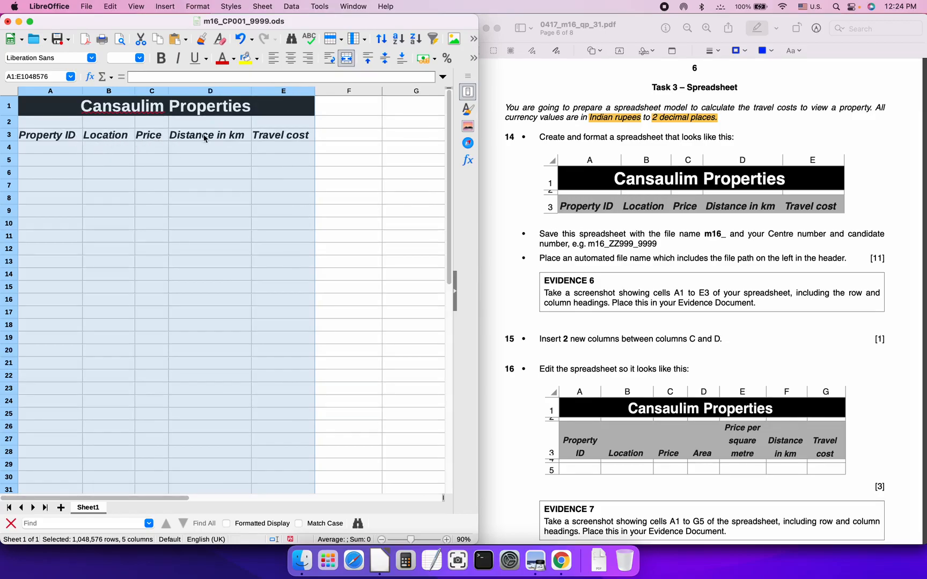
click(270, 150)
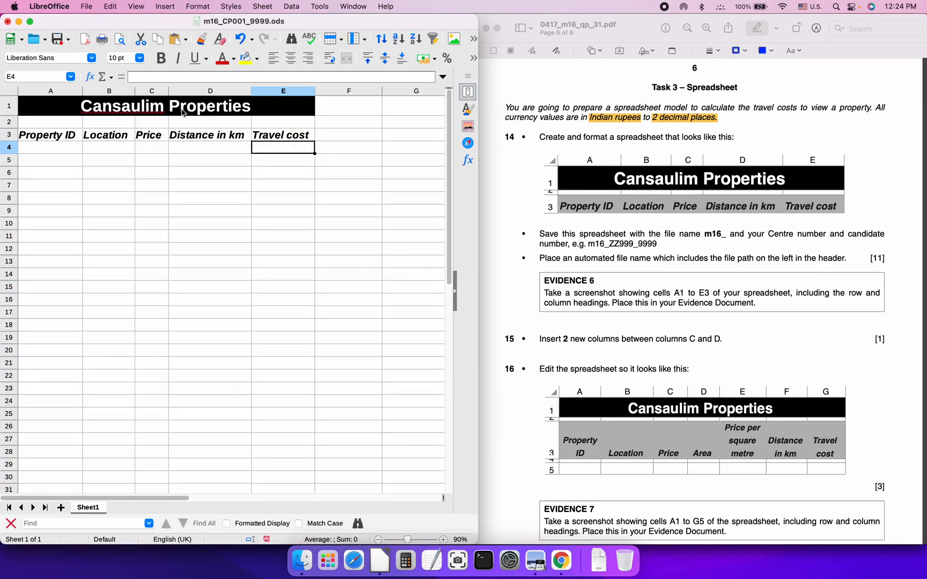
Draw pen ticks beside question 14 and its save-the-spreadsheet bullet in the exam PDF
click(273, 190)
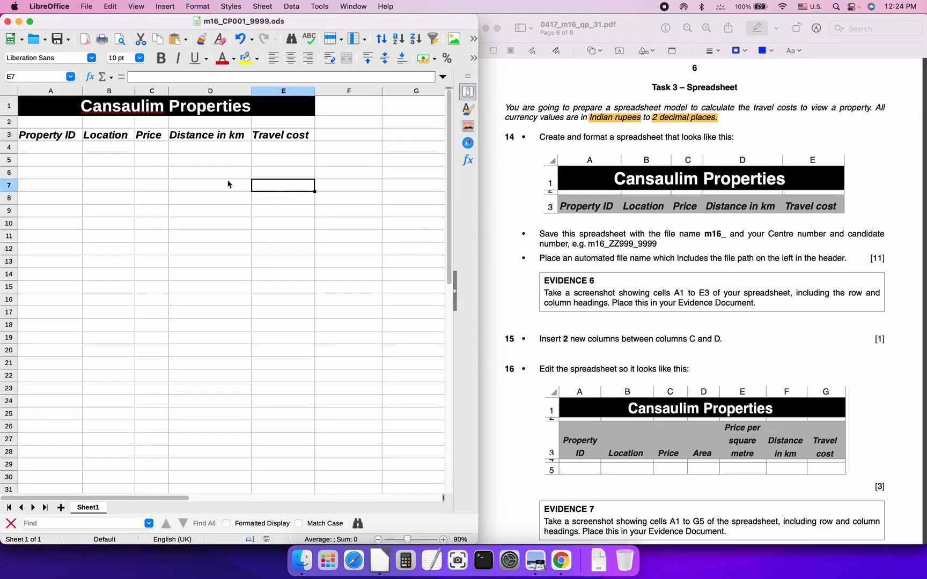
click(632, 24)
click(630, 25)
click(548, 99)
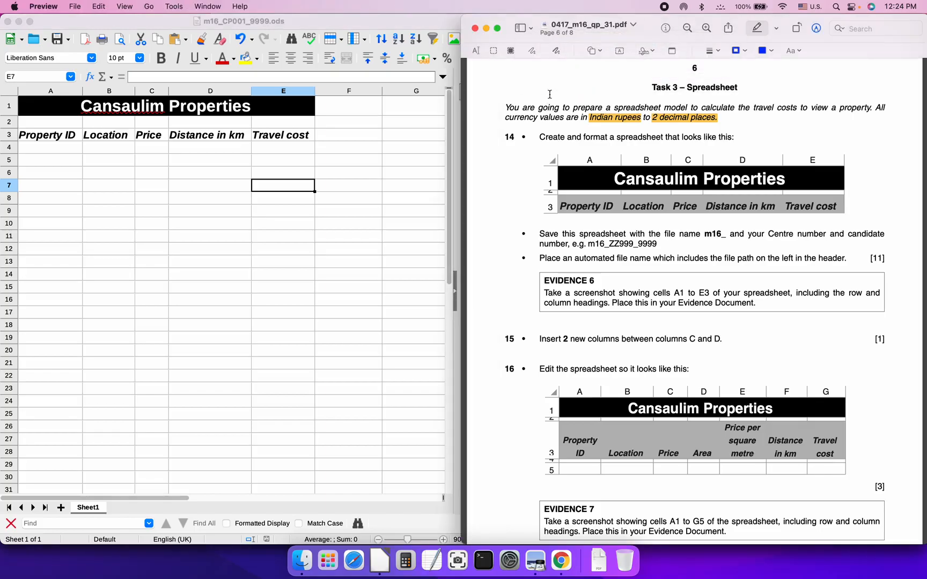
click(557, 50)
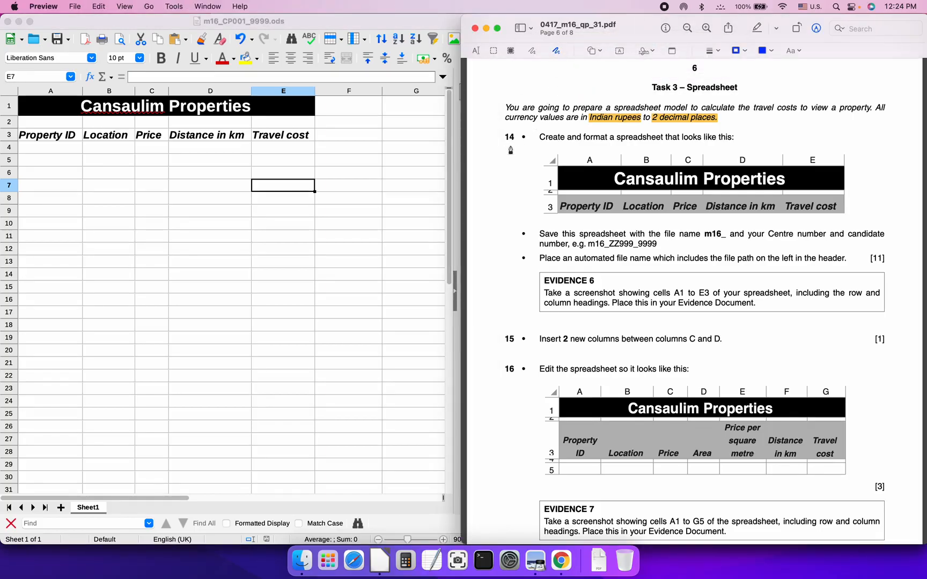
drag(515, 141, 548, 127)
drag(516, 182, 558, 148)
drag(511, 240, 540, 228)
click(265, 188)
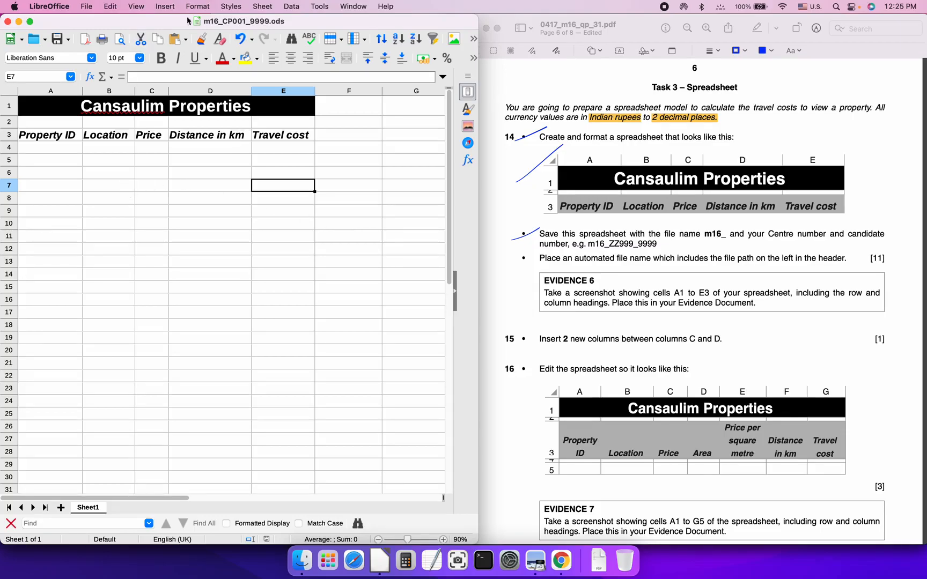
Set the page header to the preset showing the full file:/// path and file name
click(166, 8)
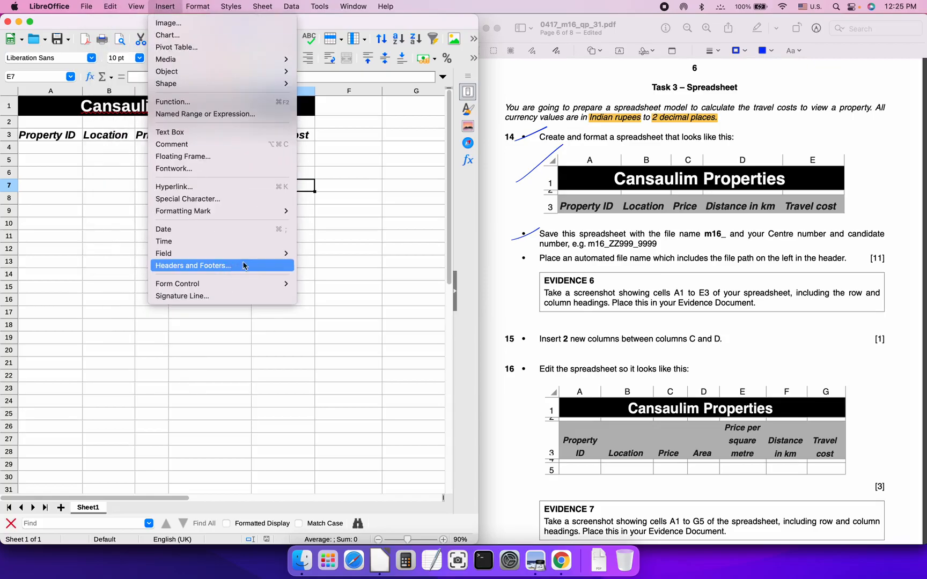
click(269, 266)
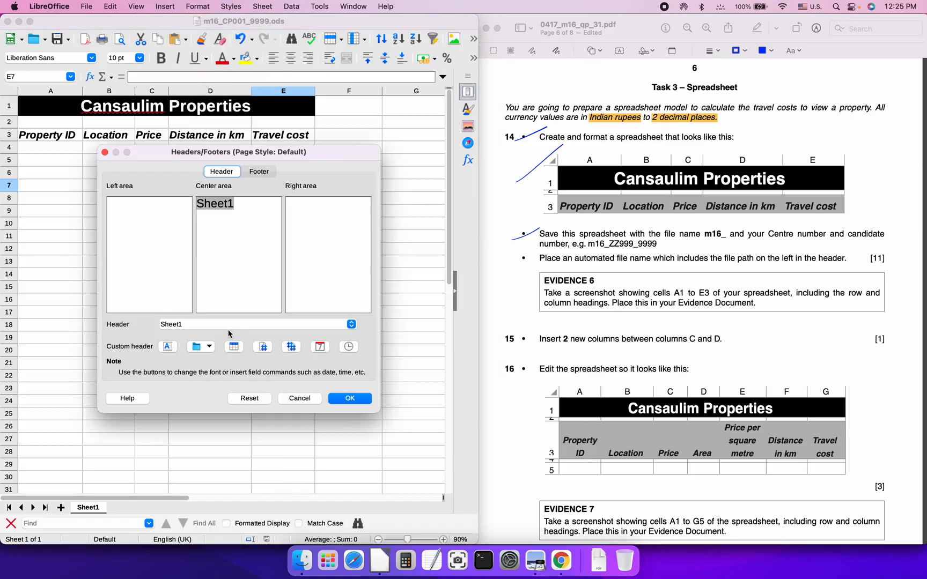
click(165, 216)
click(229, 325)
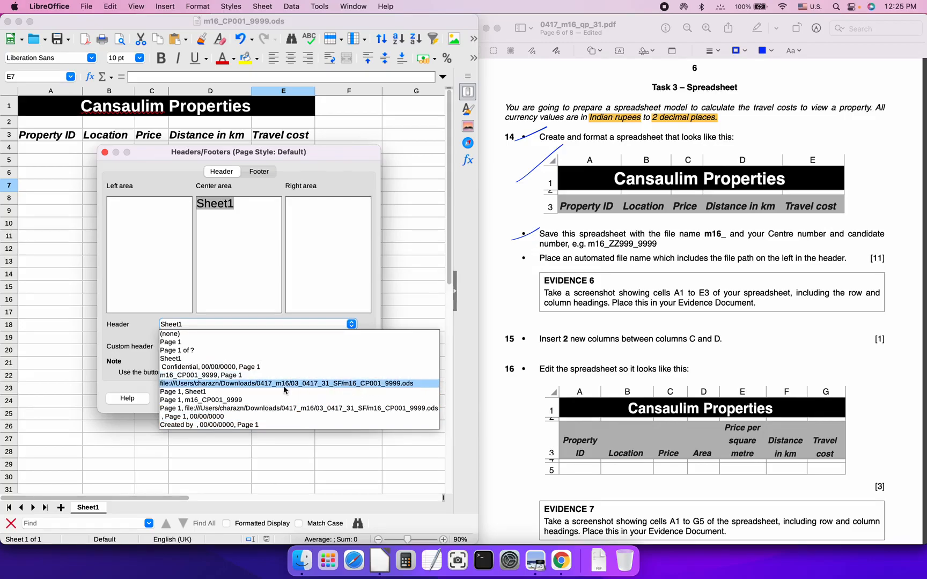
click(234, 384)
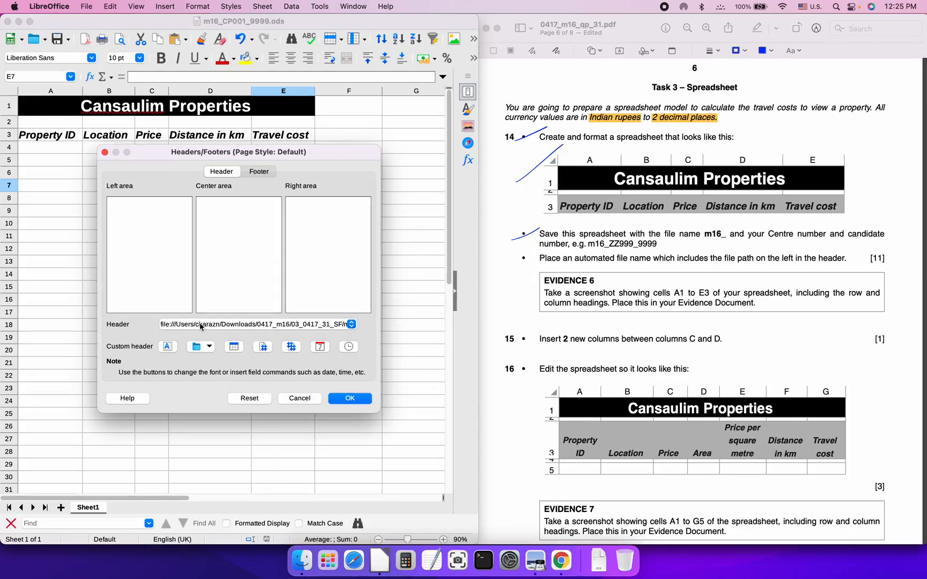
click(346, 400)
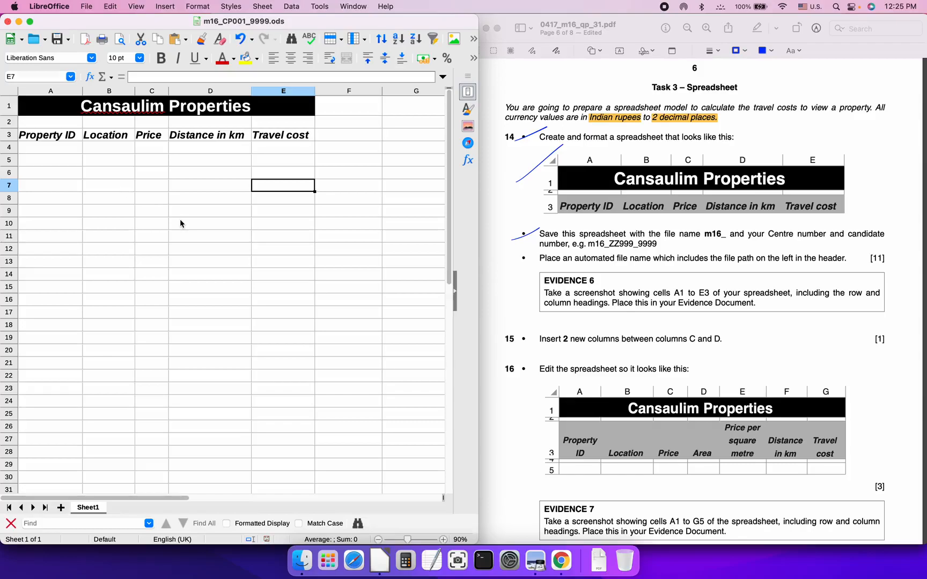
click(85, 6)
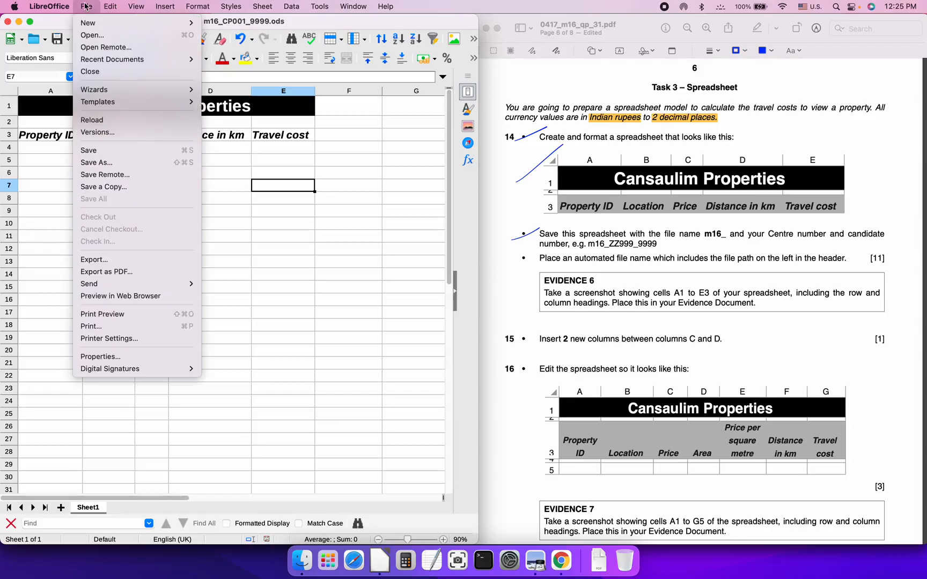
click(174, 328)
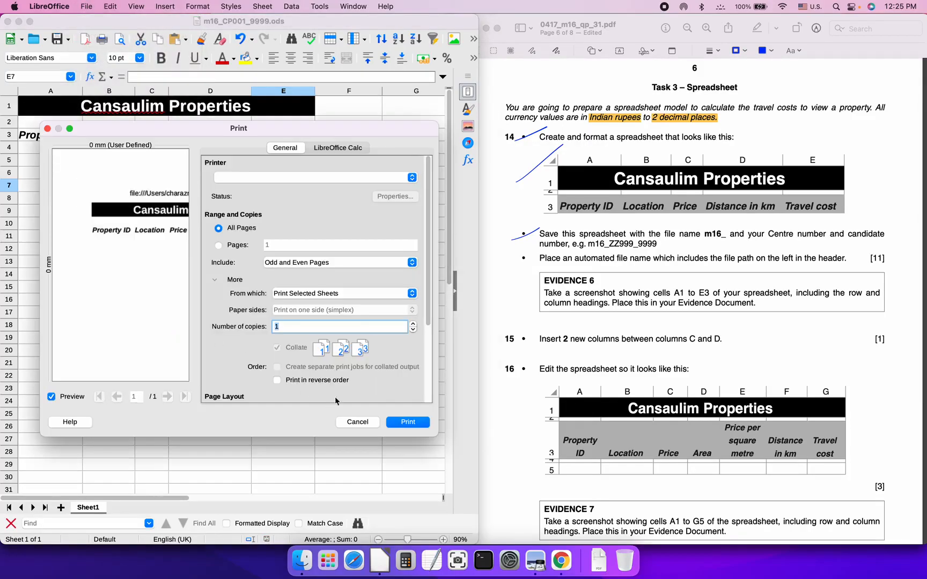
click(358, 422)
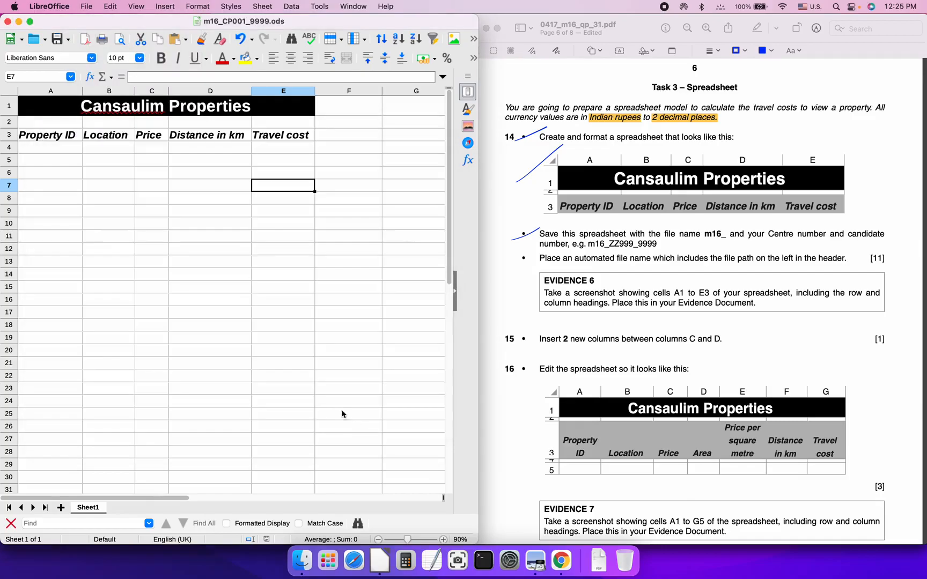
click(86, 6)
click(127, 316)
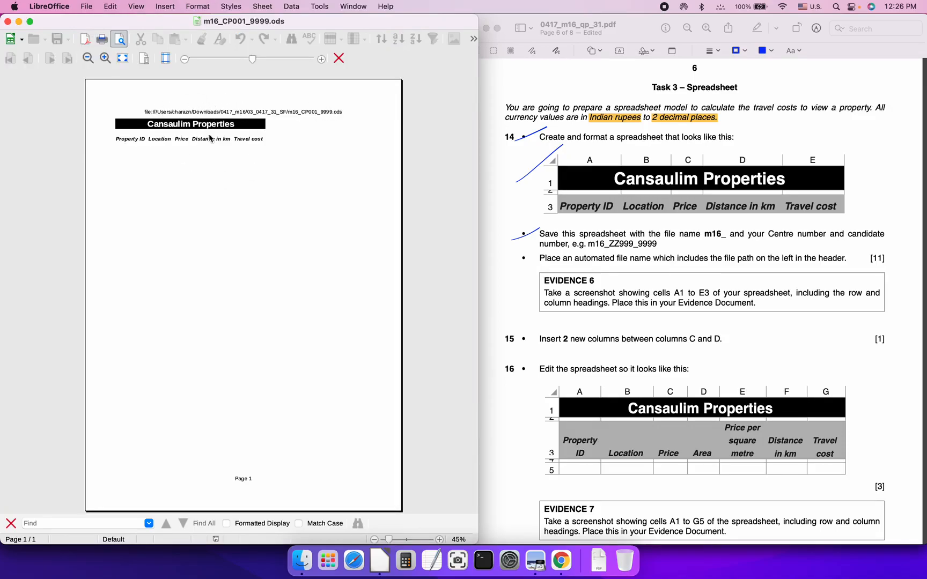
click(339, 58)
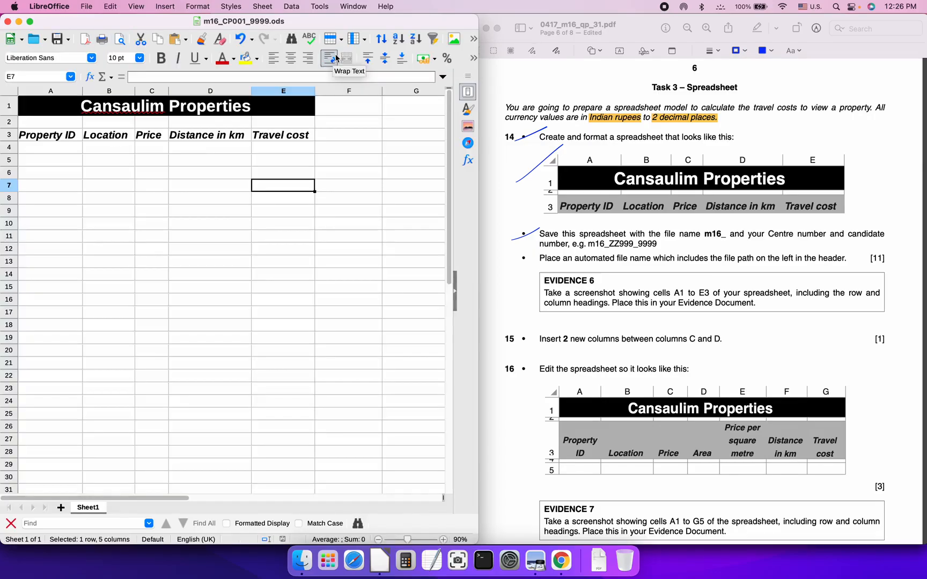
Reopen the Headers/Footers settings and inspect the header Text Attributes without changing them
click(167, 7)
click(218, 267)
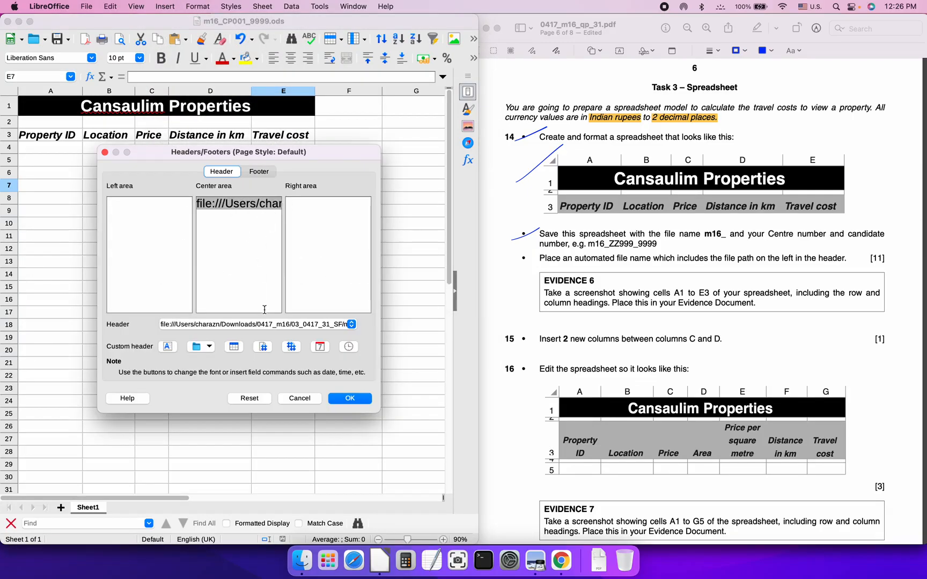
click(167, 346)
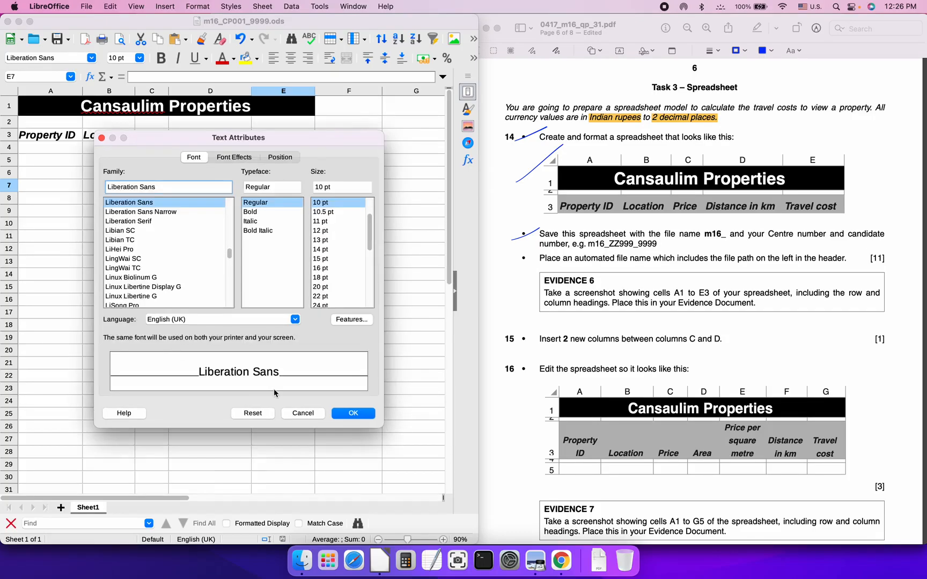
click(281, 157)
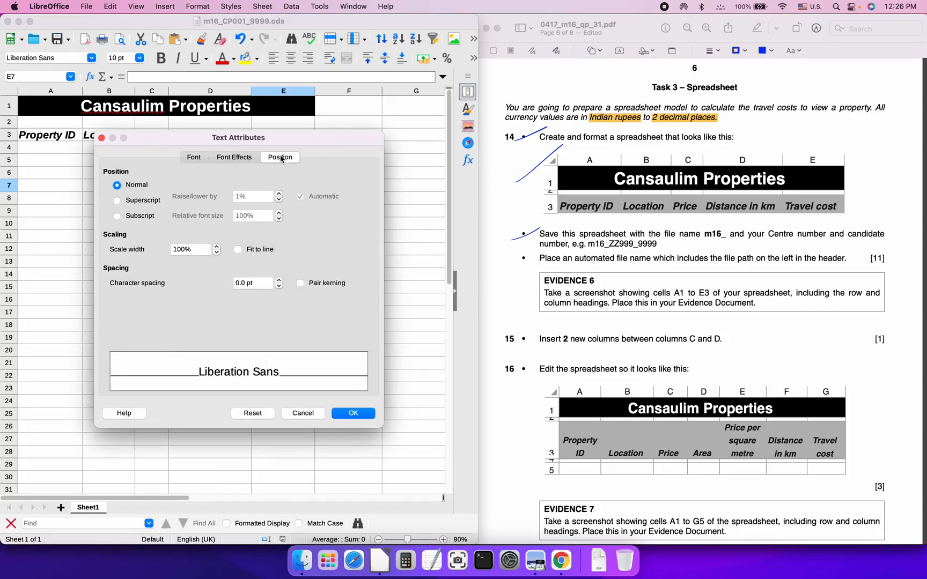
click(238, 158)
click(194, 157)
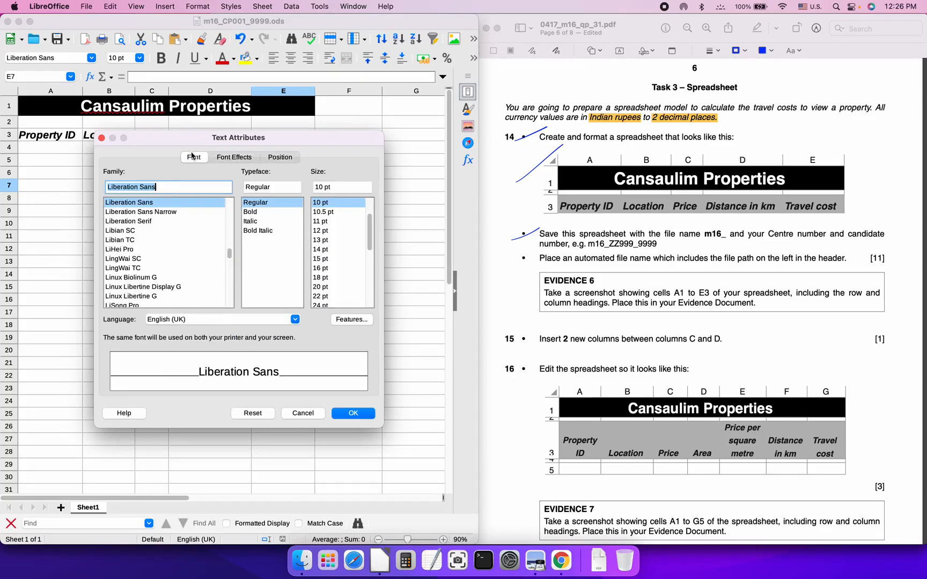
click(299, 411)
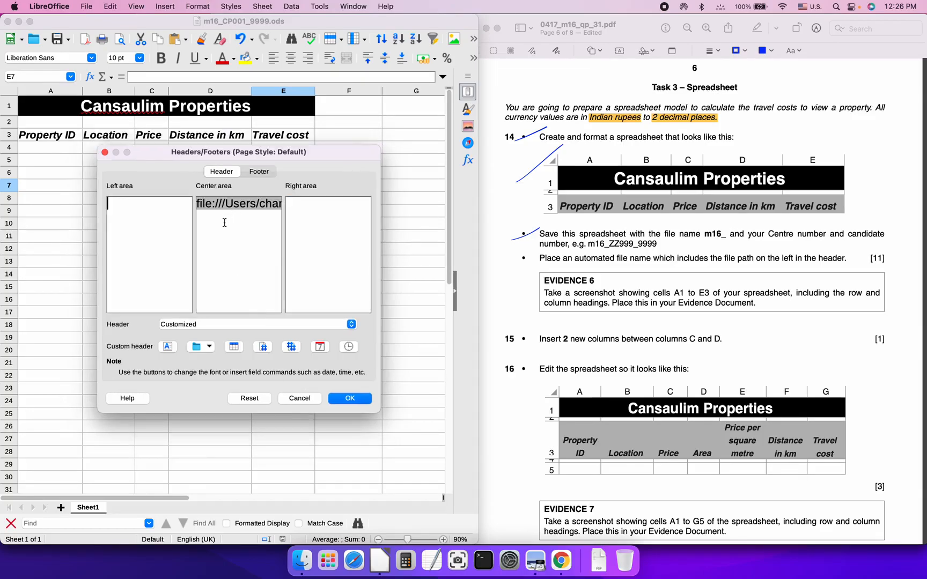
Move the file-path field from the centre header area into the left area and confirm
key(BackSpace)
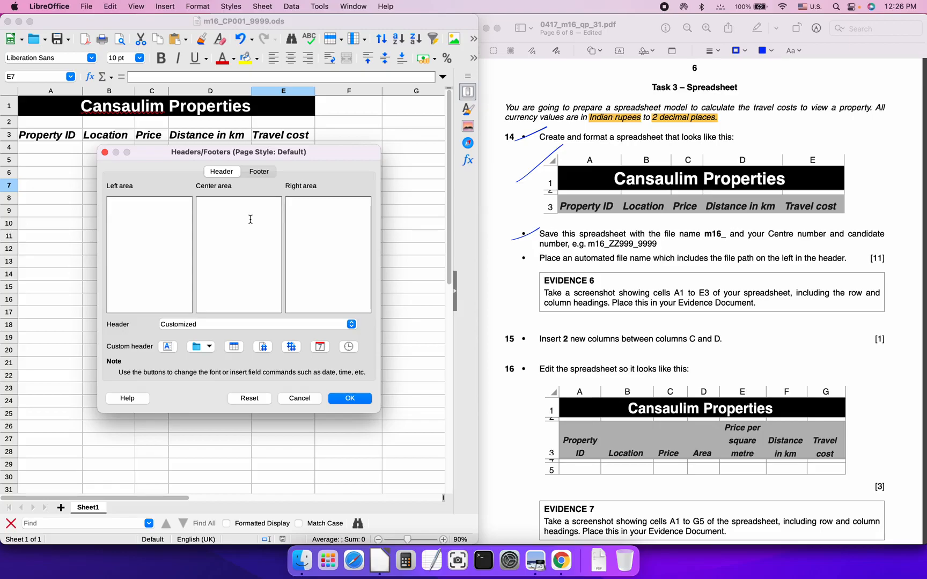
click(139, 205)
key(super+v)
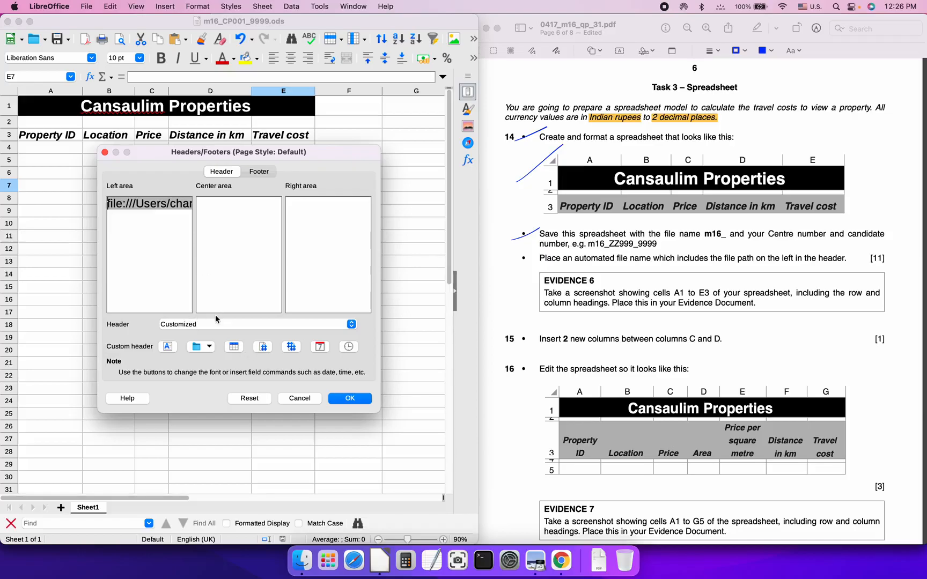
click(346, 399)
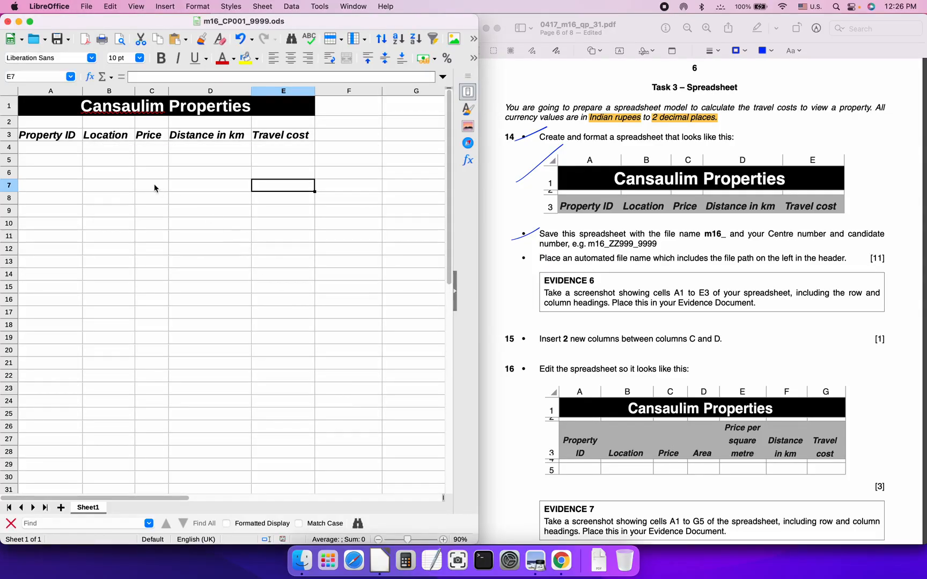
click(85, 7)
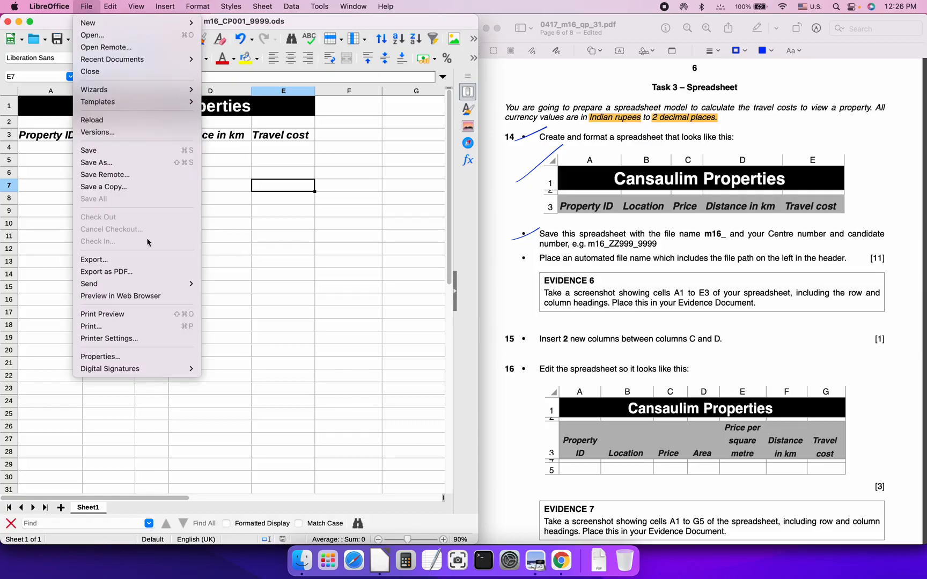
click(150, 320)
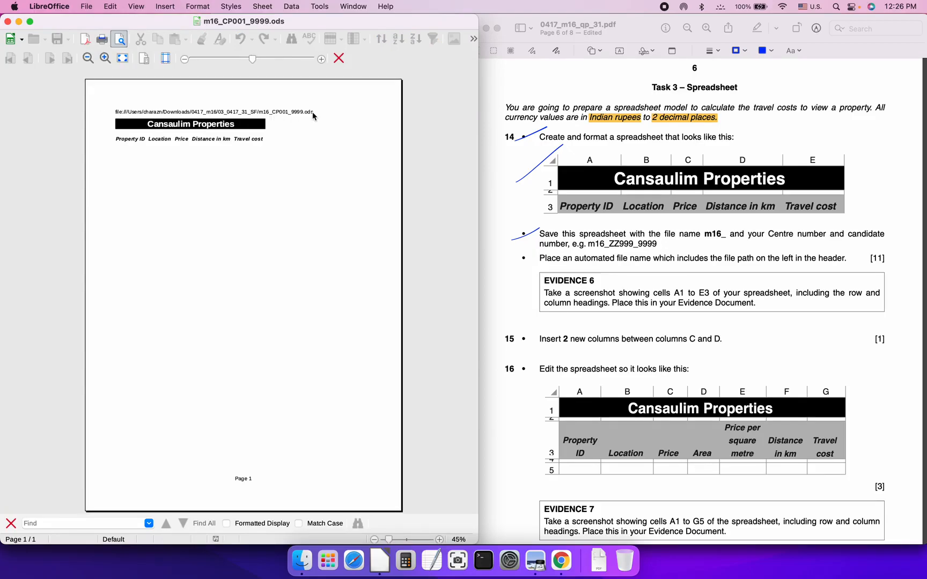
click(338, 58)
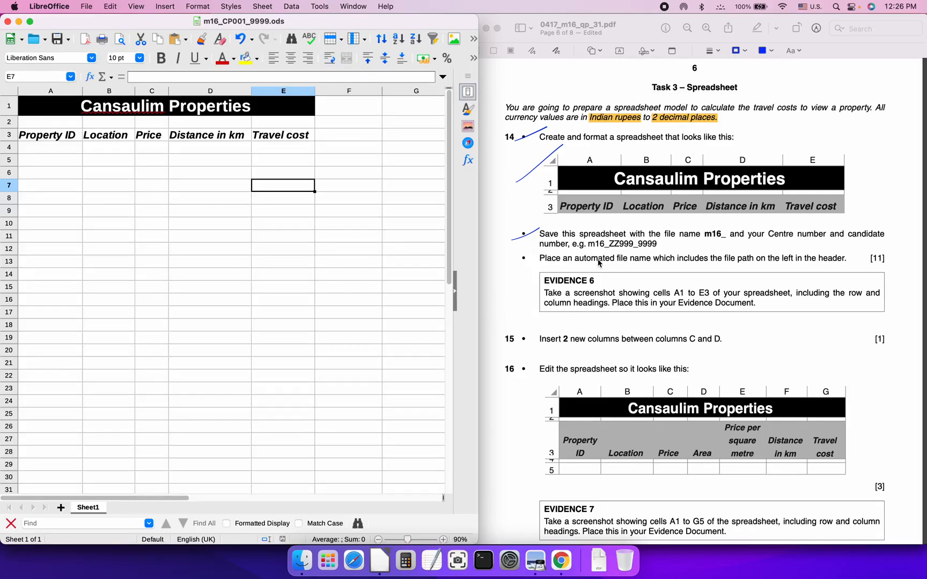
Tick the automated file-name bullet in the PDF, then shrink row 2 to 0.17 cm
click(543, 257)
drag(506, 265, 529, 260)
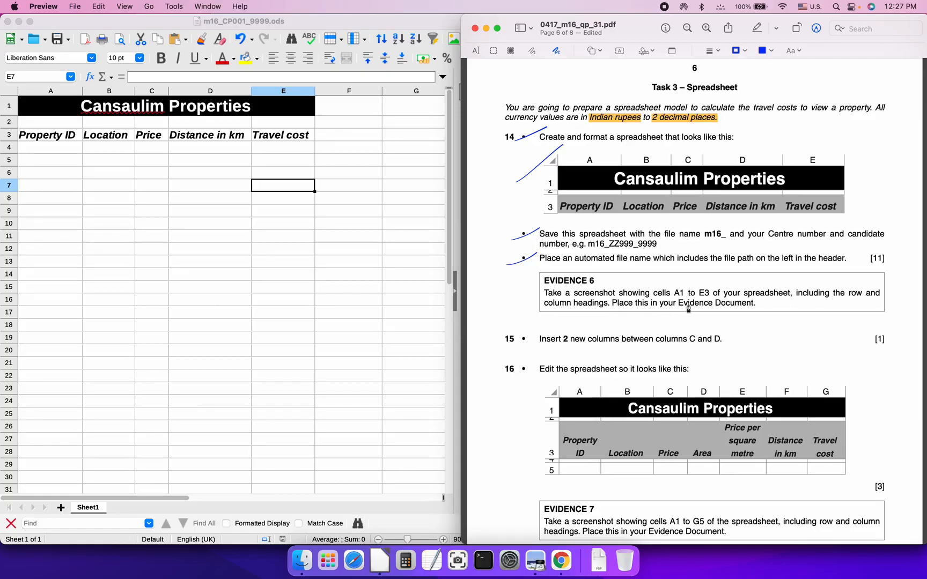
click(159, 147)
drag(8, 126, 8, 118)
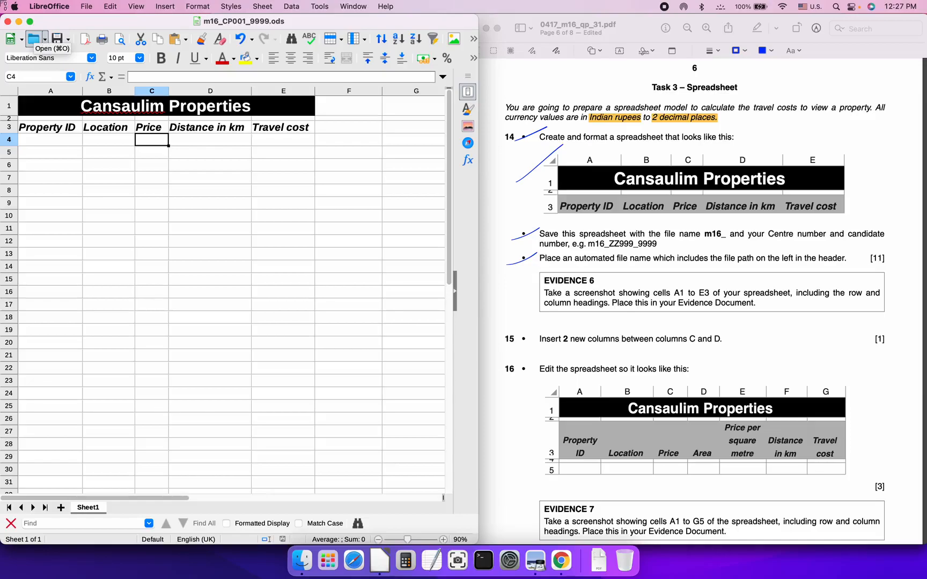
Screenshot the sheet's title, headings and column letters down to row 10
mouse_move(13, 5)
mouse_down()
mouse_move(290, 115)
mouse_move(265, 38)
mouse_move(244, 38)
mouse_move(478, 220)
mouse_up()
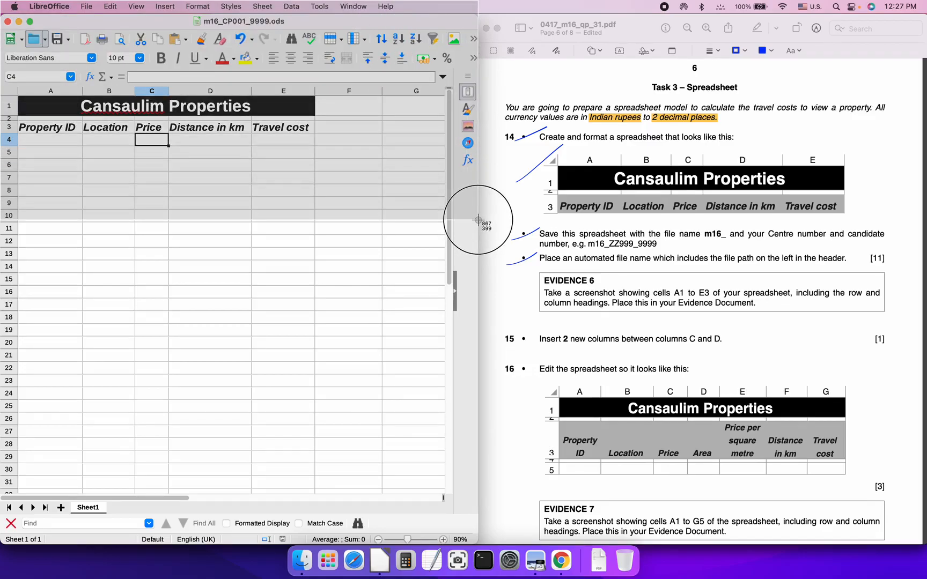
drag(478, 220, 478, 220)
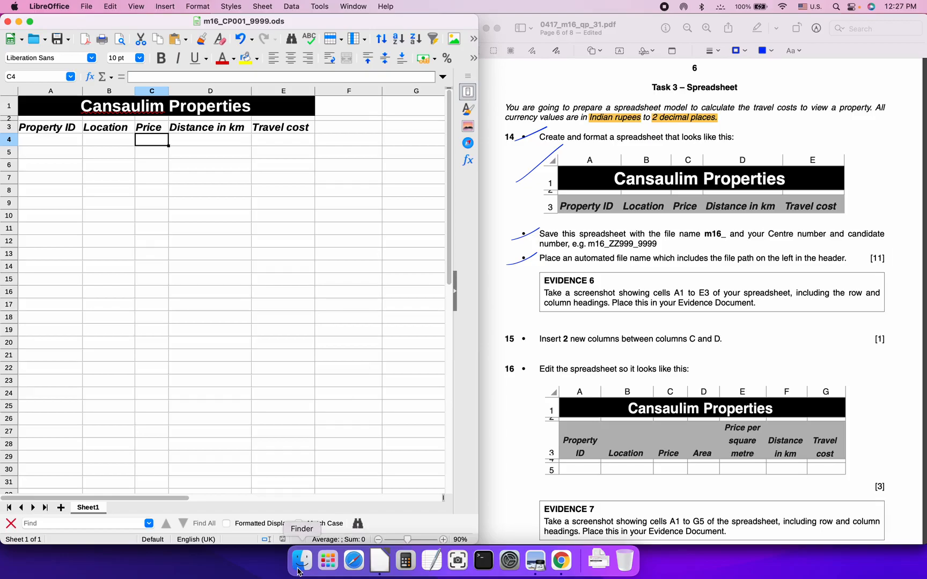
click(299, 570)
Rename the new screenshot in Documents to Evidence6.png
click(43, 250)
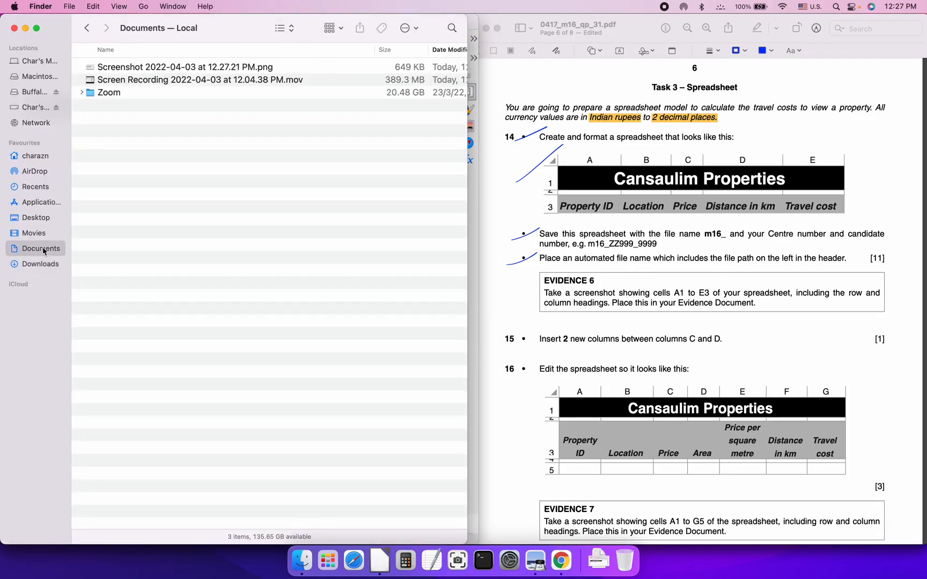
click(140, 68)
key(Return)
text(Evidence6)
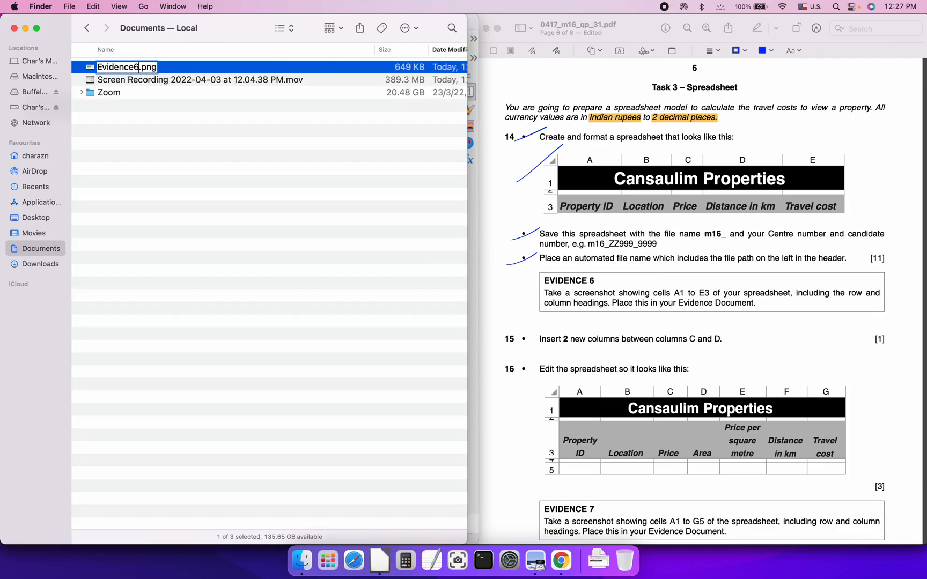
key(Return)
key(super+Tab)
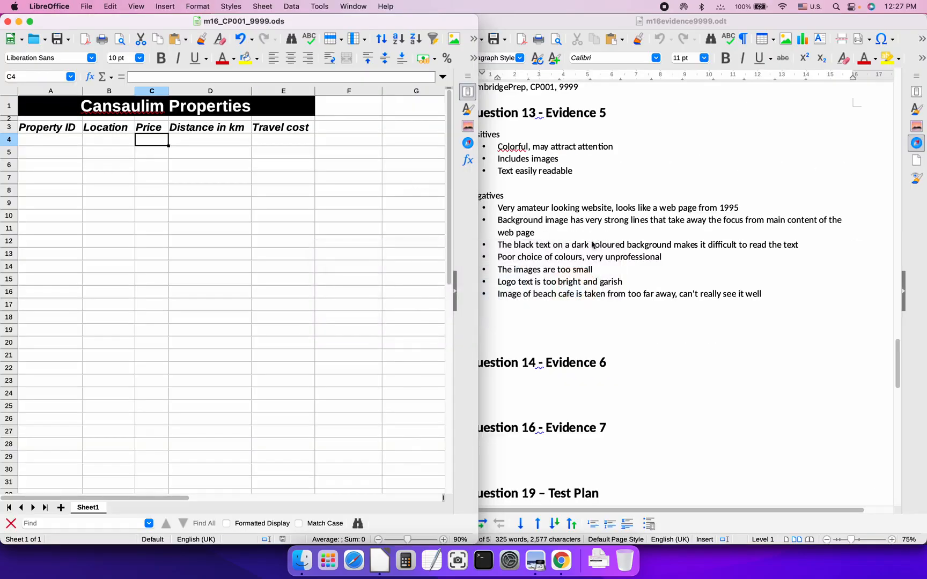
Drop Evidence6.png into the evidence document just below the Question 14 – Evidence 6 heading
click(626, 296)
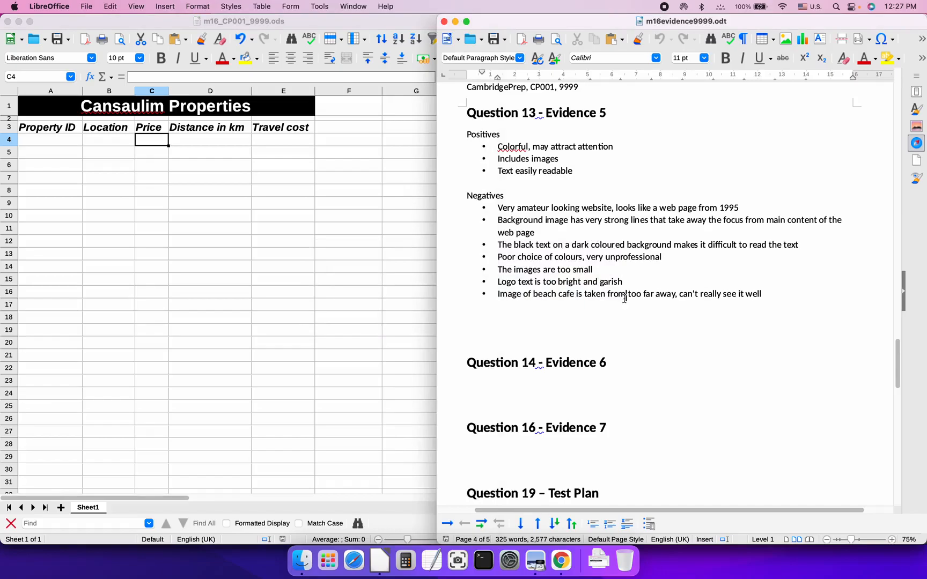
scroll(557, 314, down, 2)
scroll(557, 313, down, 1)
click(485, 240)
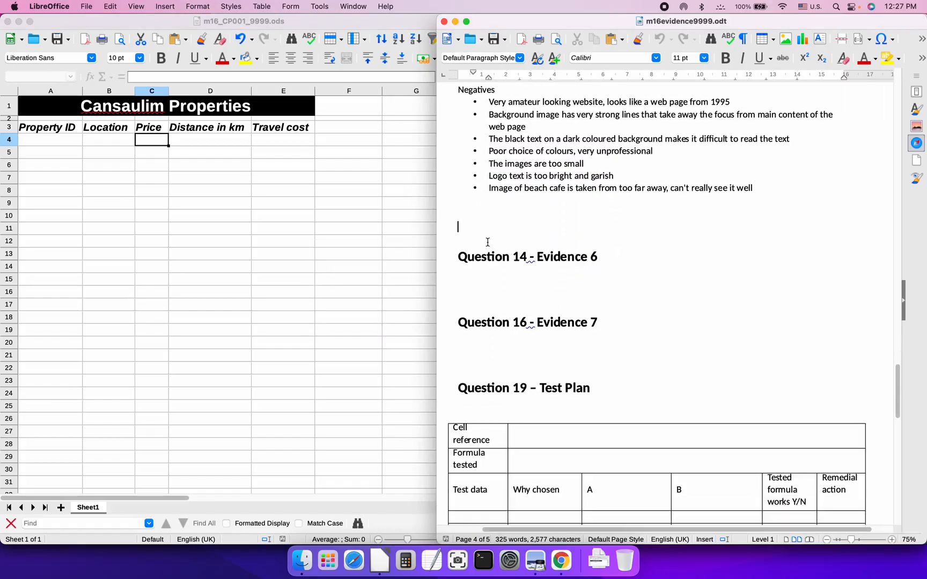
key(Down)
key(Down)
key(super+Tab)
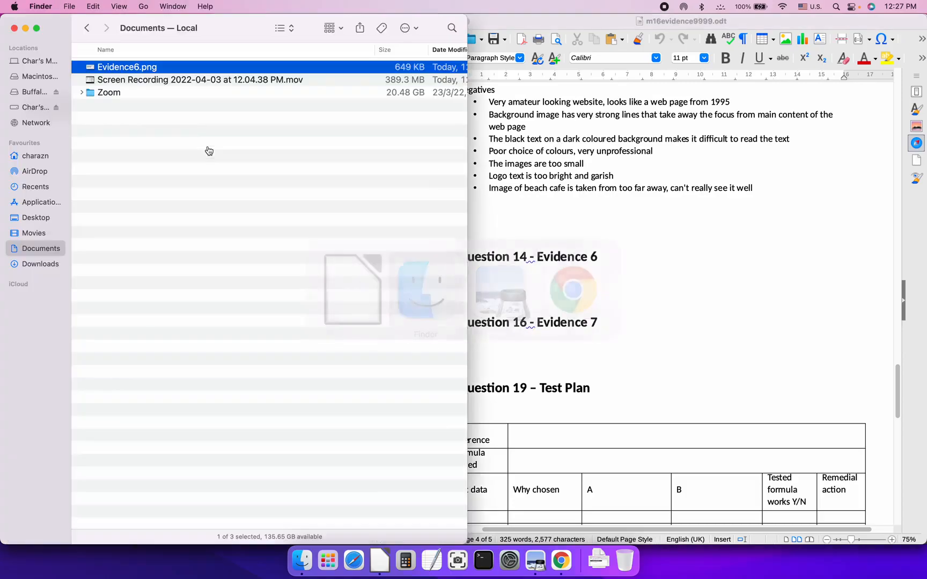
drag(116, 67, 509, 275)
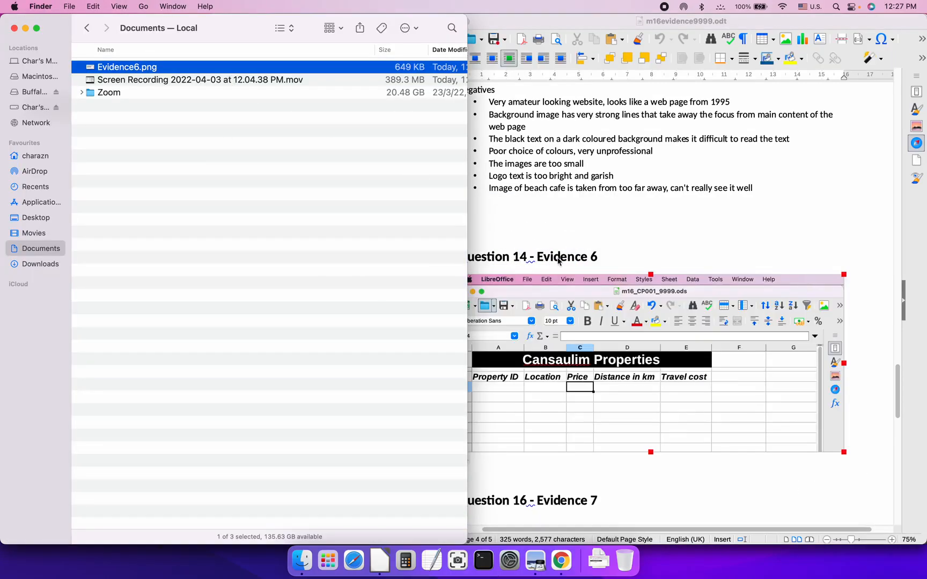
Save the evidence document m16evidence9999.odt
click(560, 262)
scroll(558, 177, down, 3)
click(467, 403)
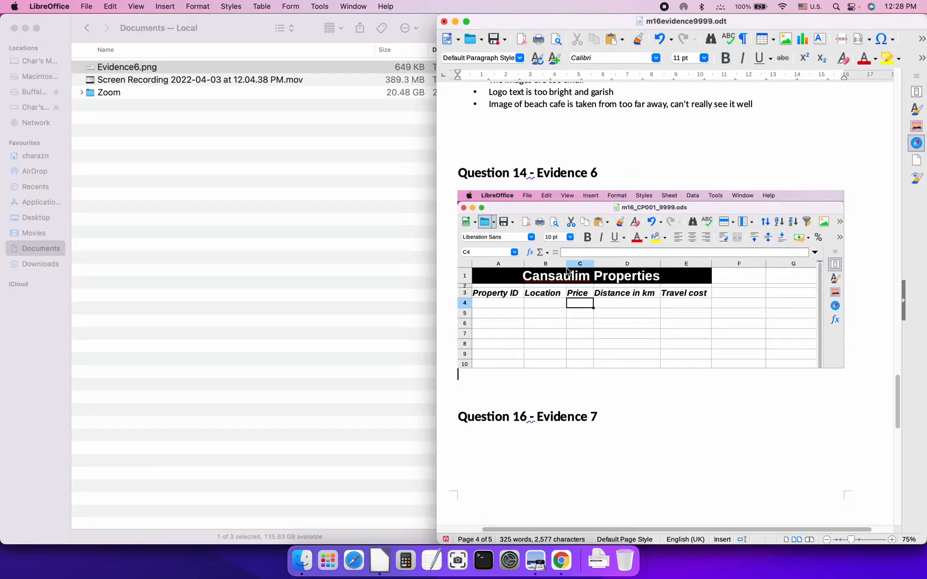
key(super+s)
key(super+Tab)
key(super+Tab)
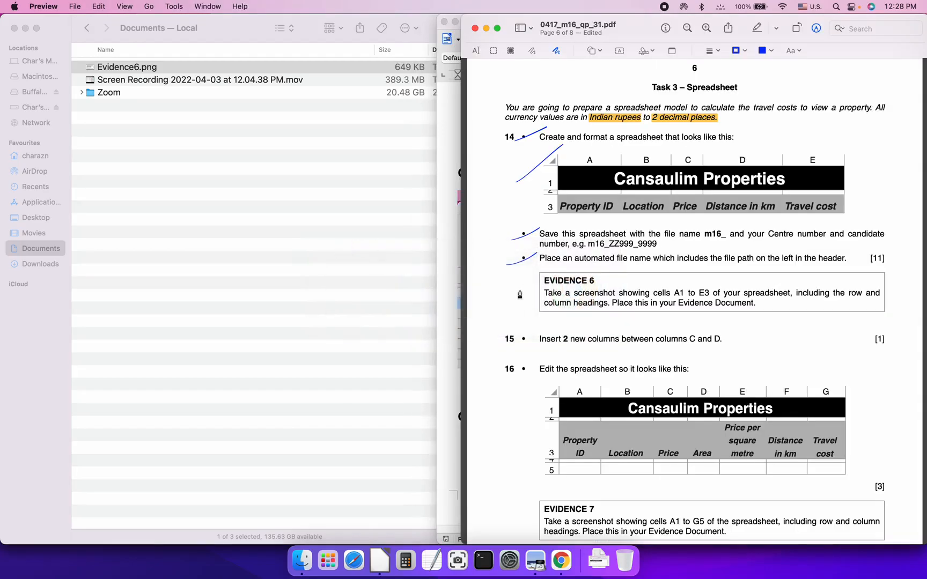
Tick EVIDENCE 6 on the exam paper and scroll down to question 17
drag(520, 290, 584, 247)
key(super+Tab)
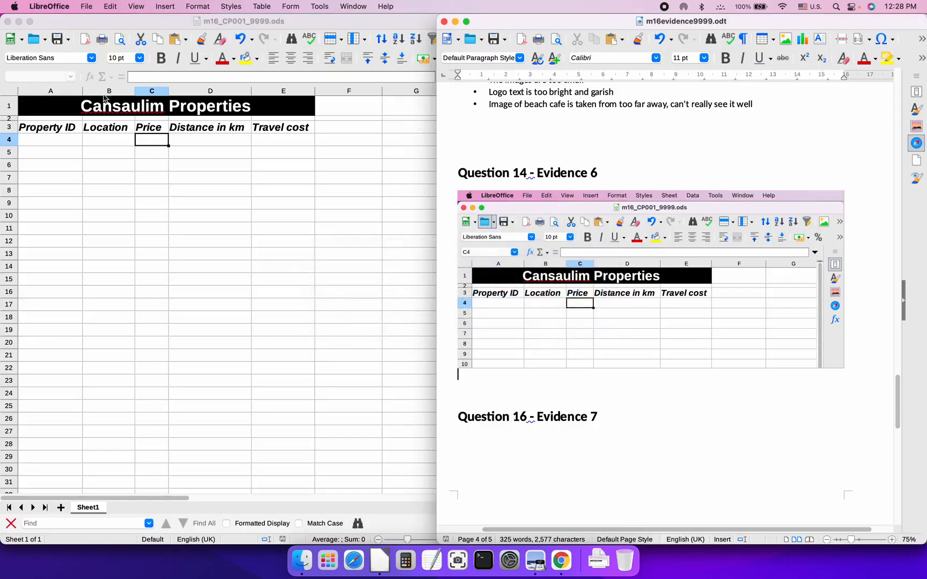
key(super+Tab)
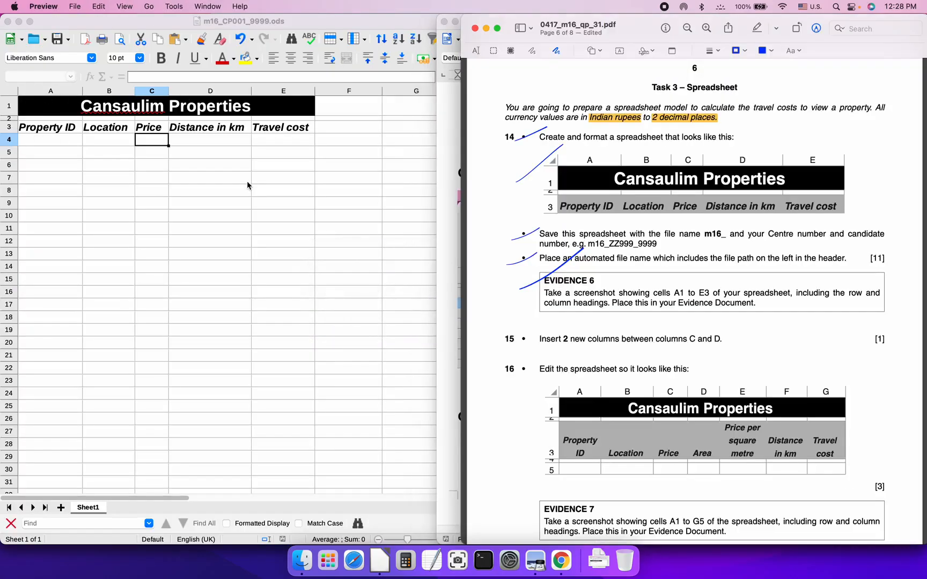
scroll(528, 354, down, 4)
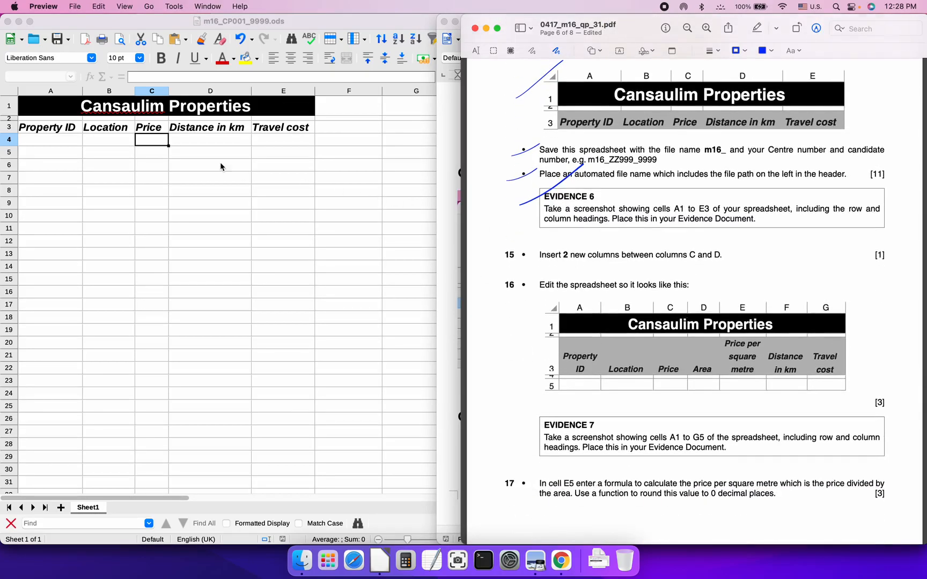
Insert two empty columns after the Price column
click(201, 143)
click(202, 144)
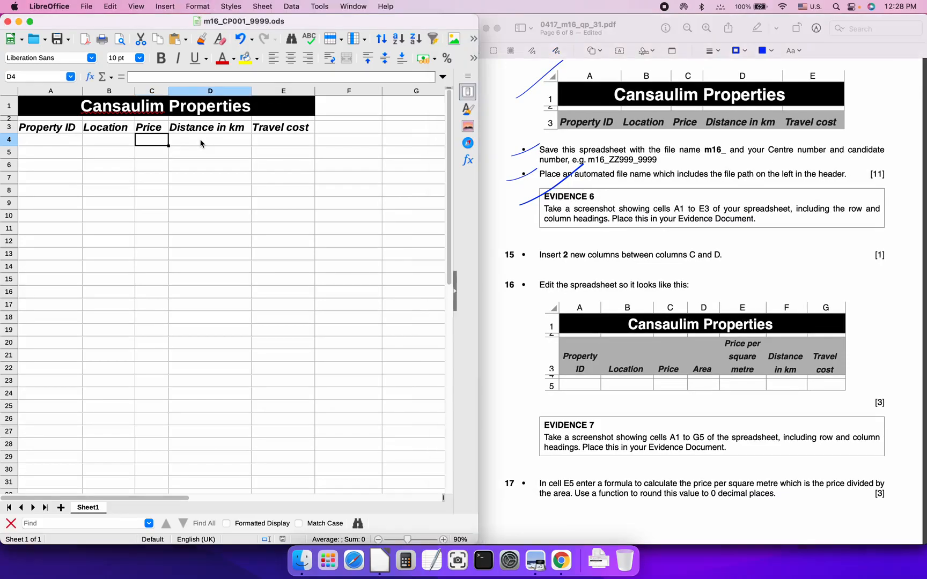
click(152, 92)
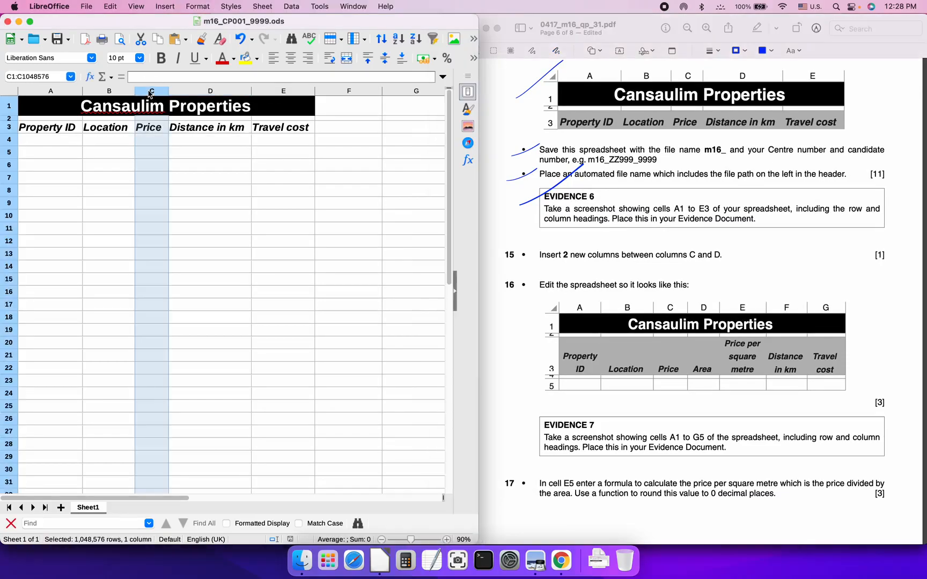
right_click(150, 94)
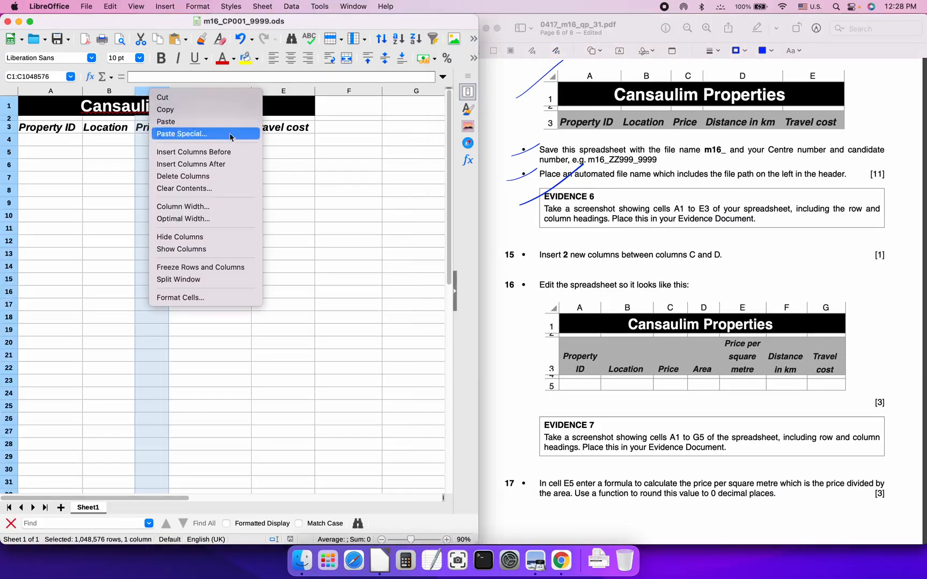
click(237, 165)
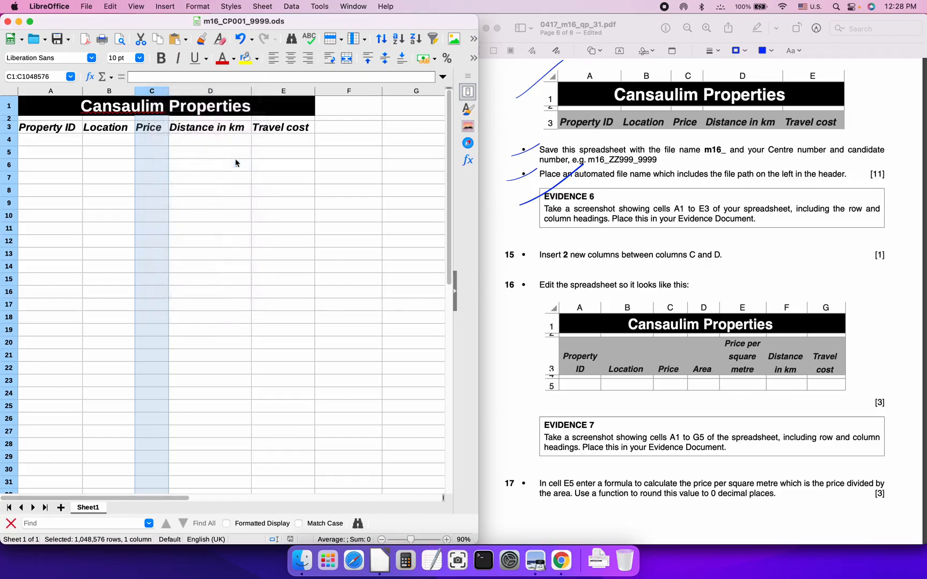
right_click(153, 92)
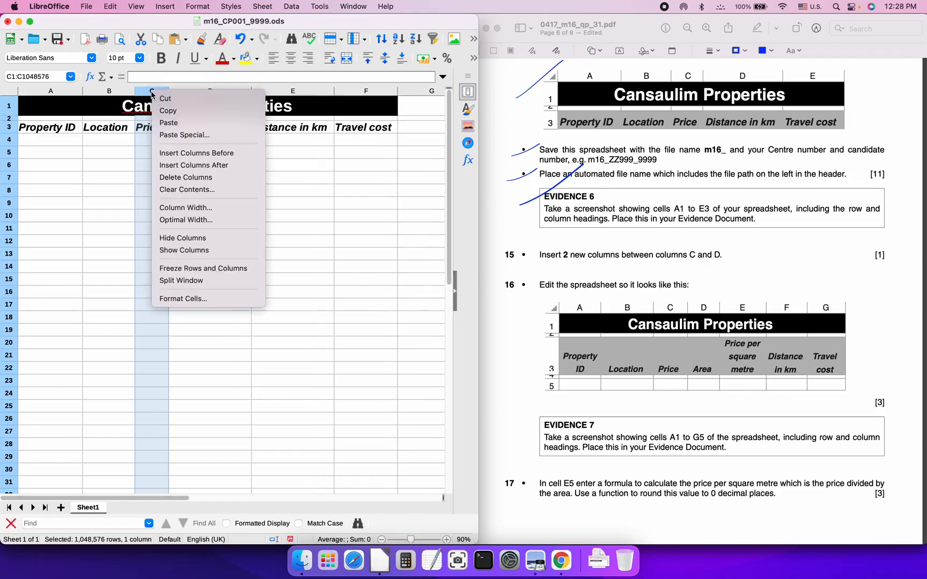
click(214, 166)
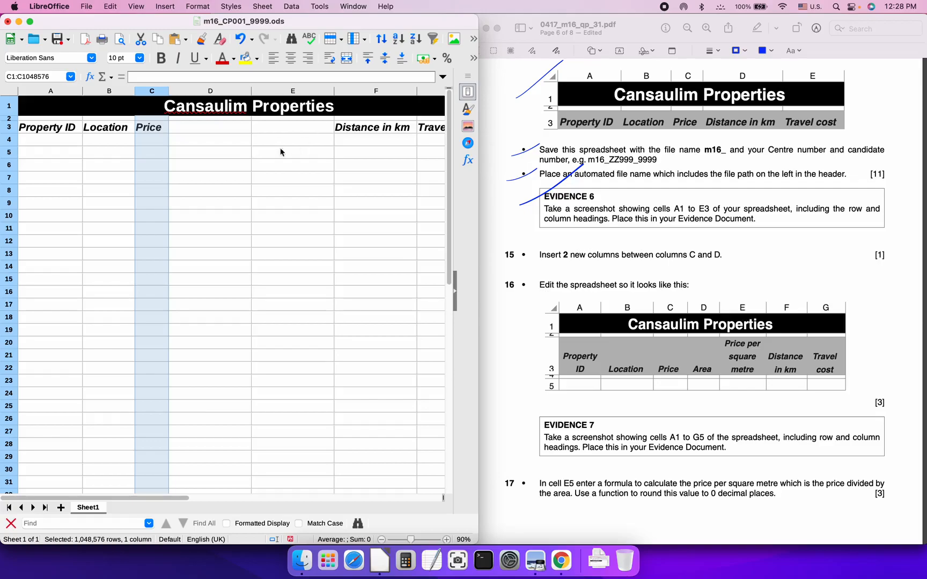
Enter the headings 'Area' in D3 and 'Price per square metre' in E3
click(210, 127)
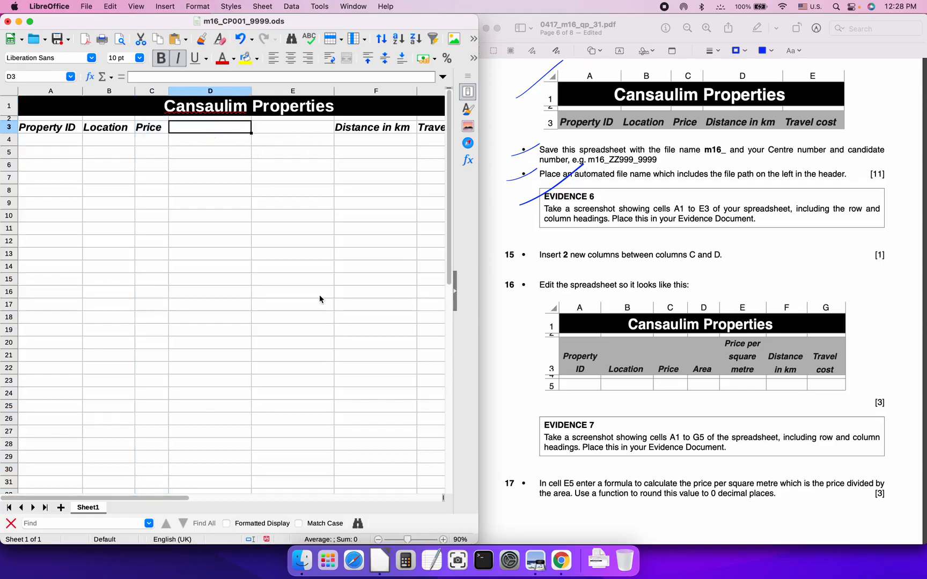
text(Area)
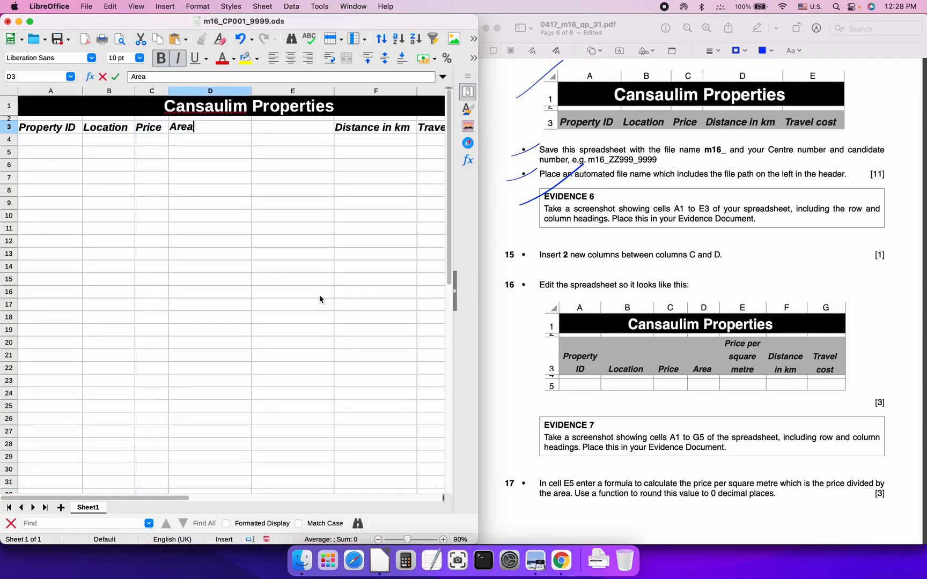
key(Tab)
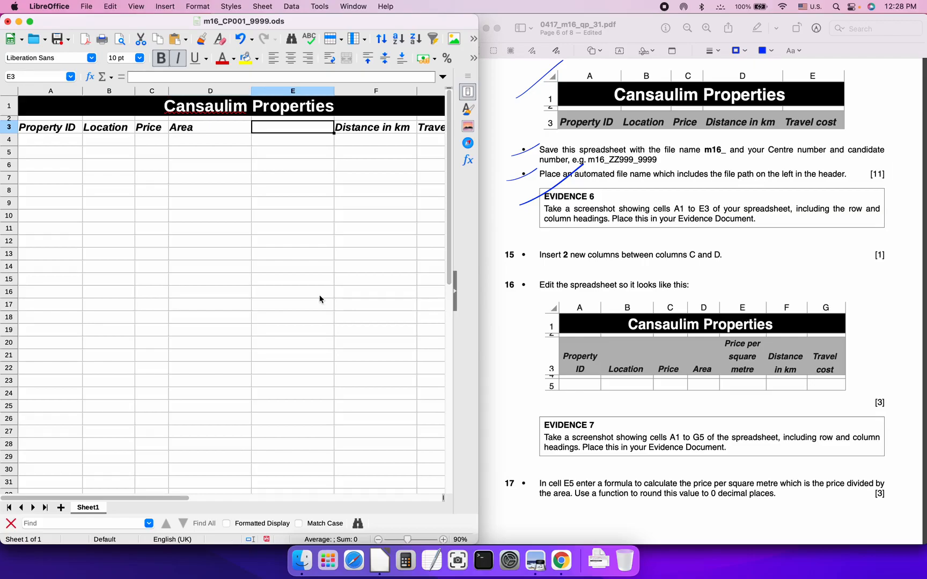
text(Price per)
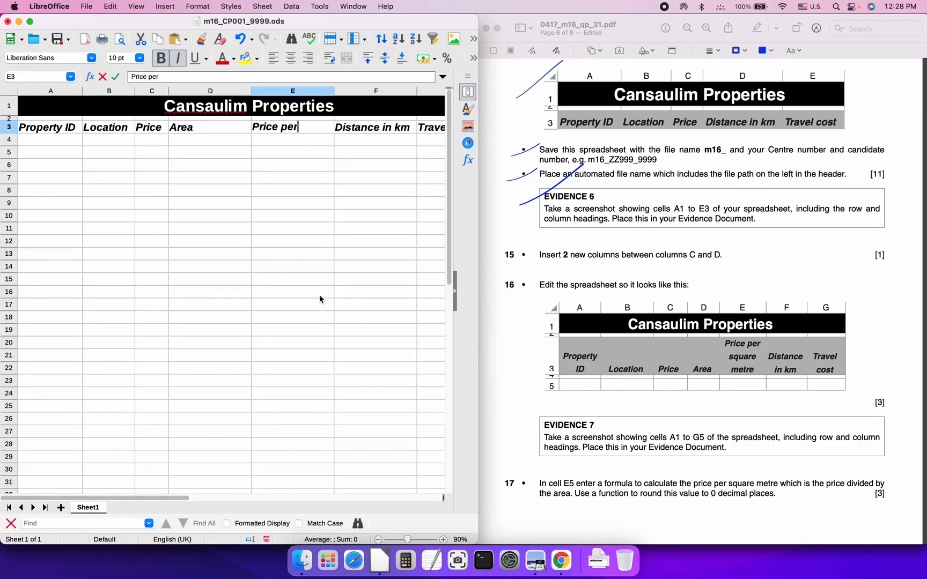
text( suqa)
key(BackSpace)
key(BackSpace)
key(BackSpace)
text(quare )
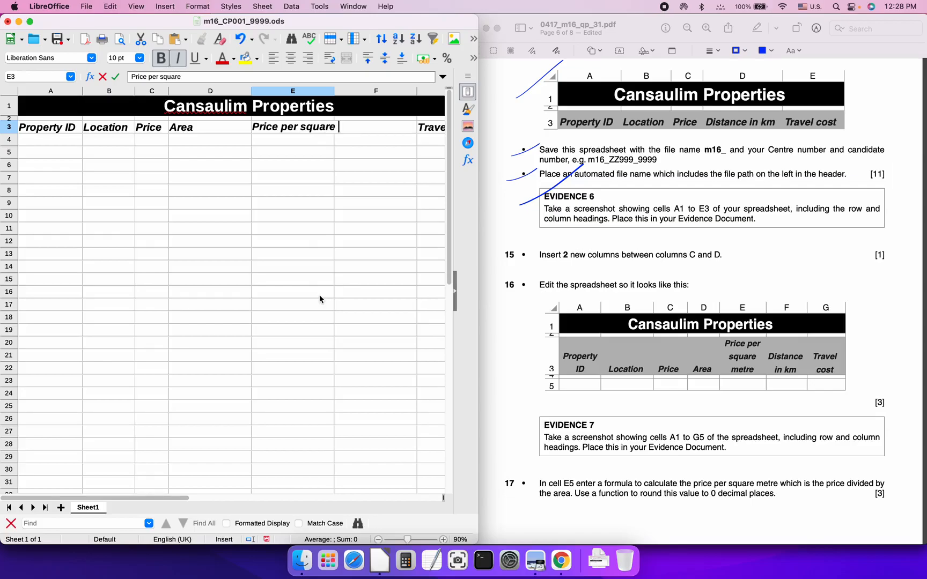
text(metre)
key(Return)
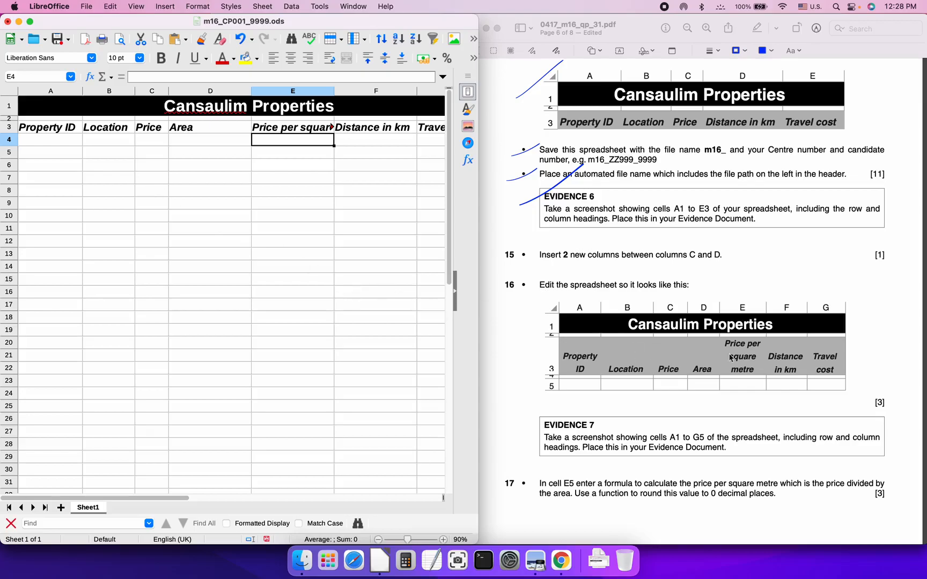
Shrink row 4 to a thin spacer and auto-fit columns D and E to their headings
click(99, 191)
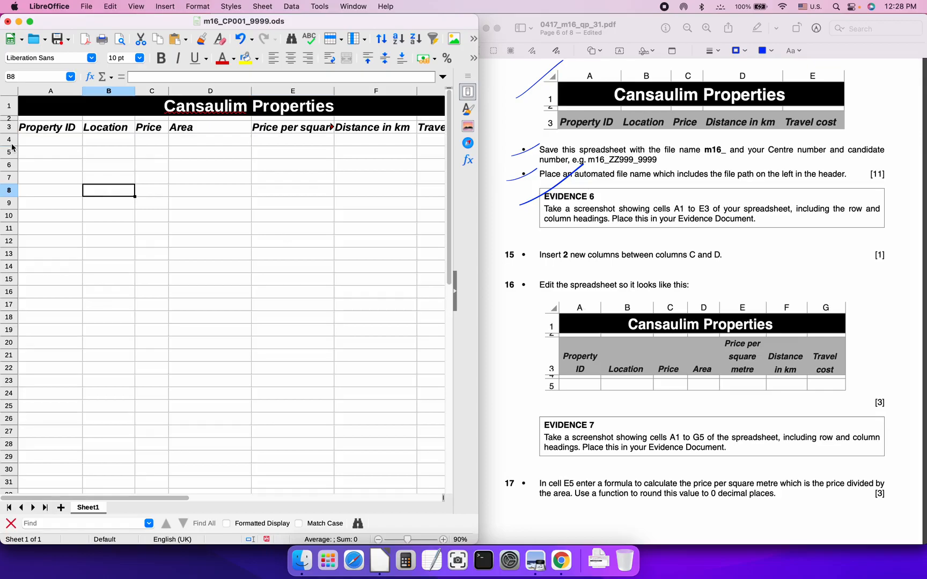
drag(11, 145, 10, 137)
drag(479, 138, 582, 135)
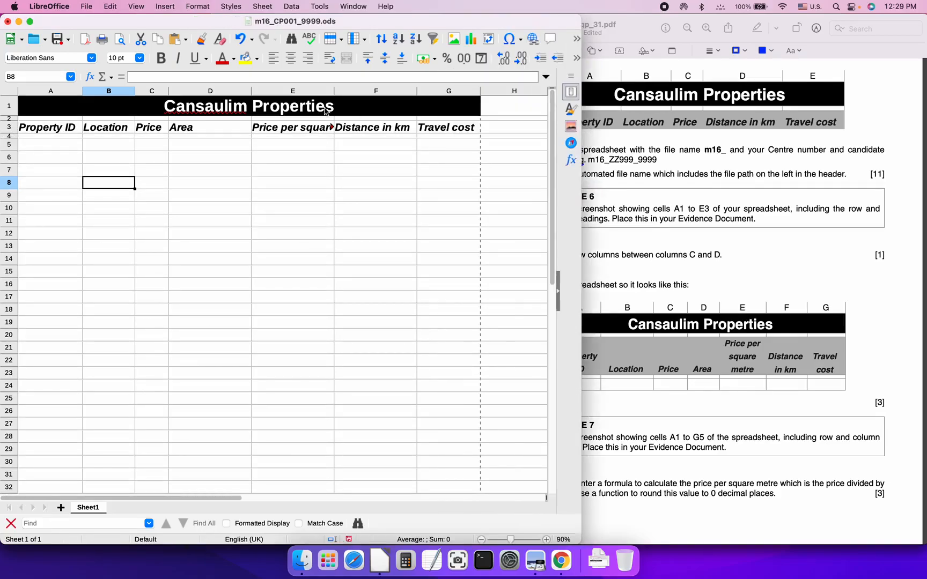
drag(582, 138, 504, 143)
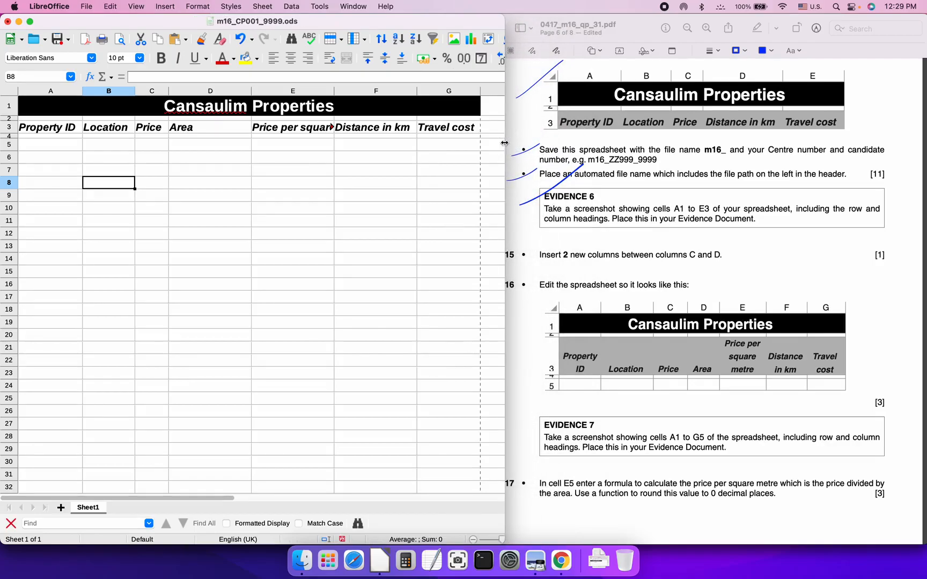
double_click(251, 91)
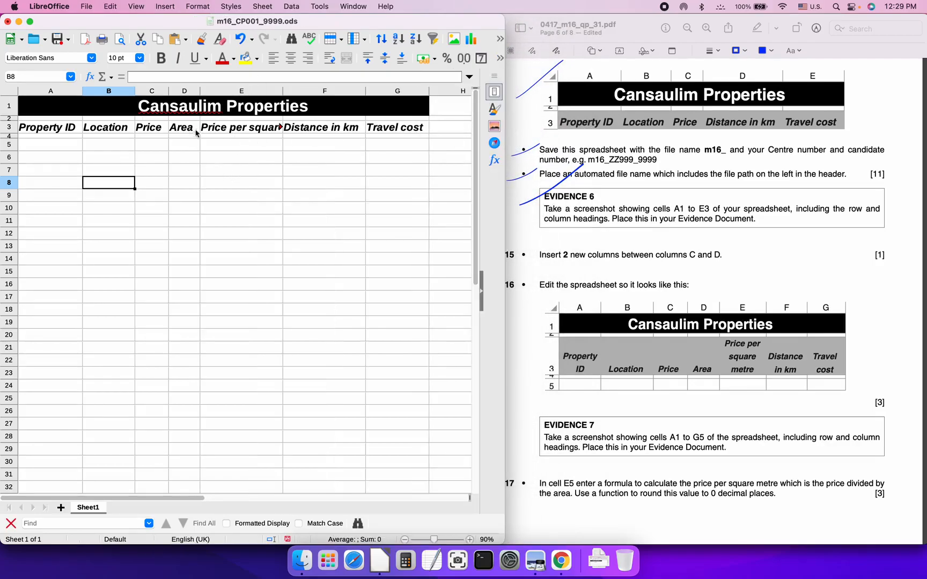
double_click(281, 90)
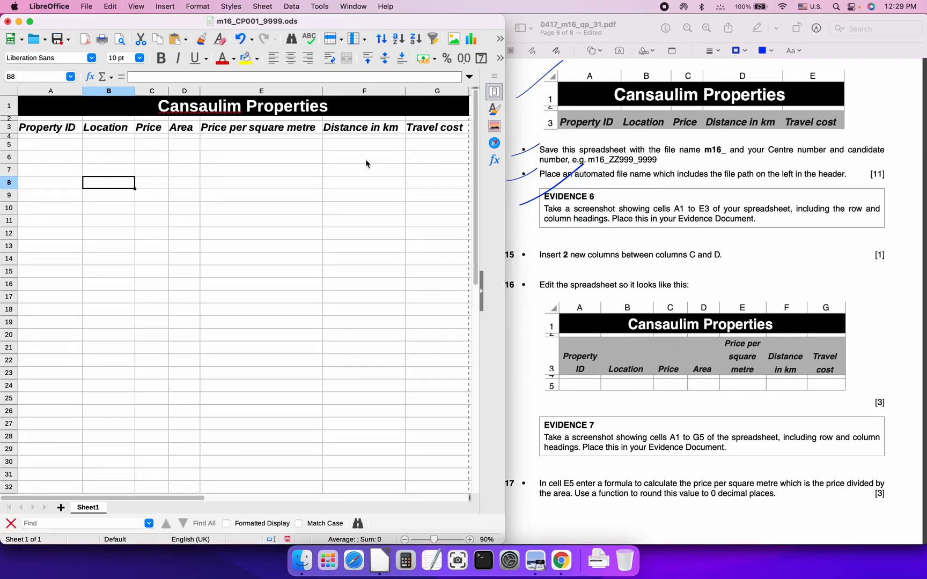
Turn on text wrapping for the headings in A3:G3
click(422, 159)
click(424, 130)
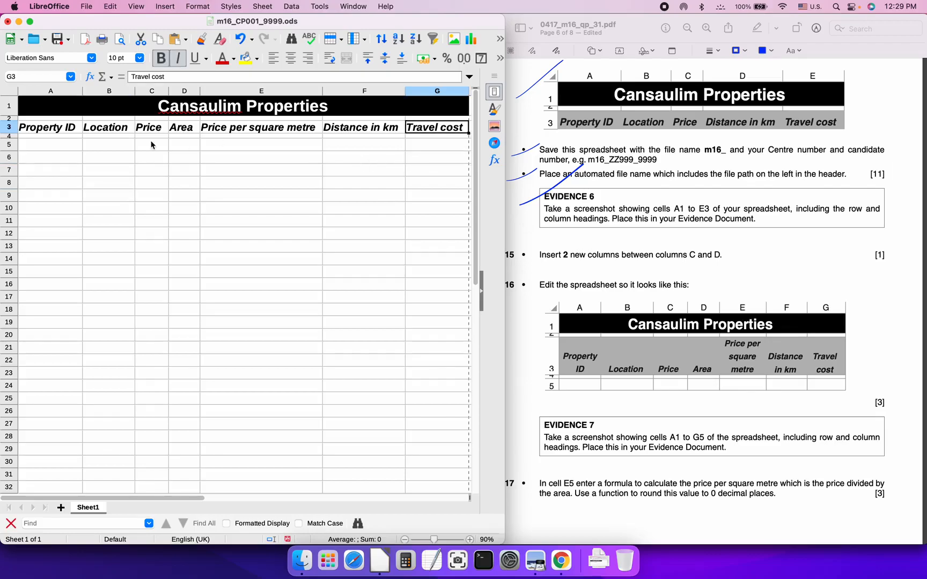
shift+click(69, 130)
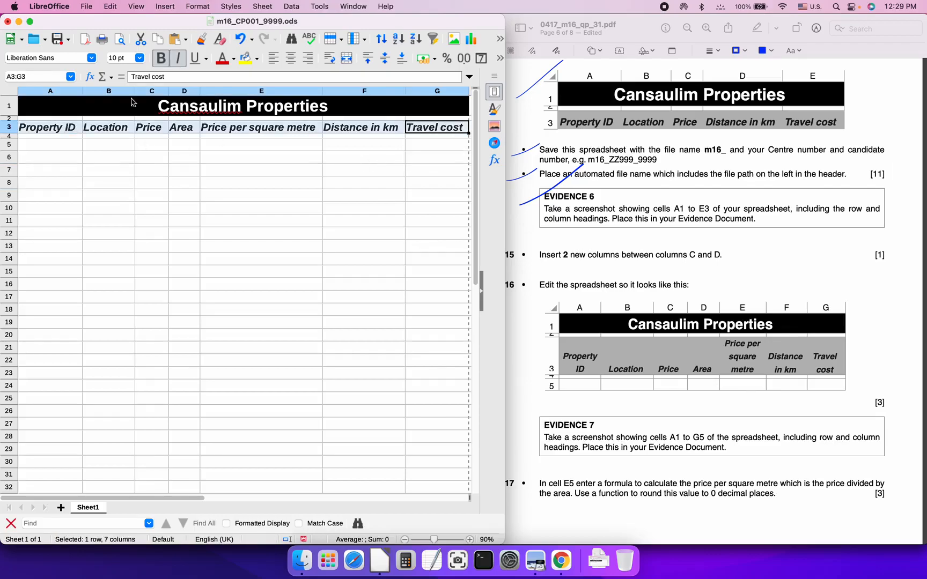
click(334, 58)
click(266, 184)
Narrow column E to about 1.87 cm so 'Price per square metre' wraps onto three lines
drag(323, 92, 267, 92)
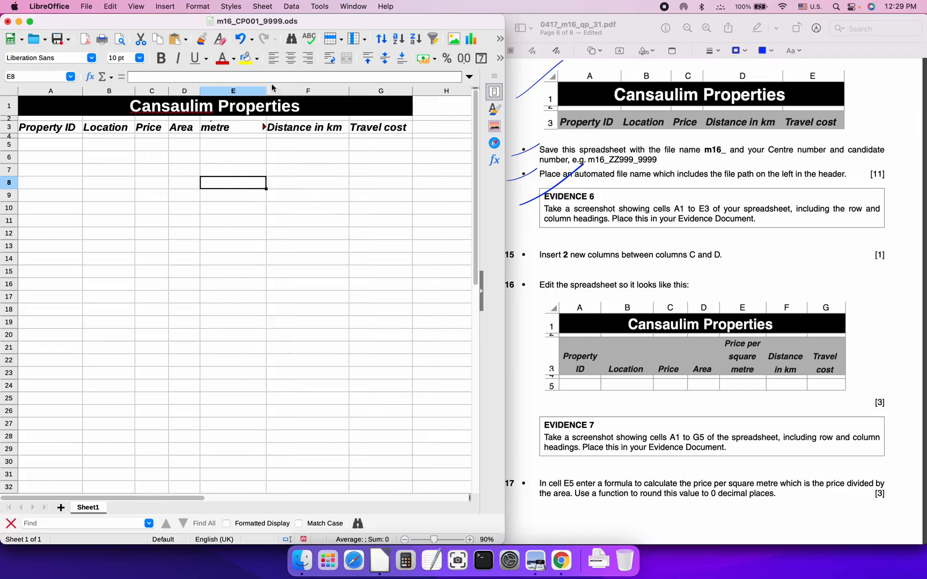
click(250, 128)
click(334, 58)
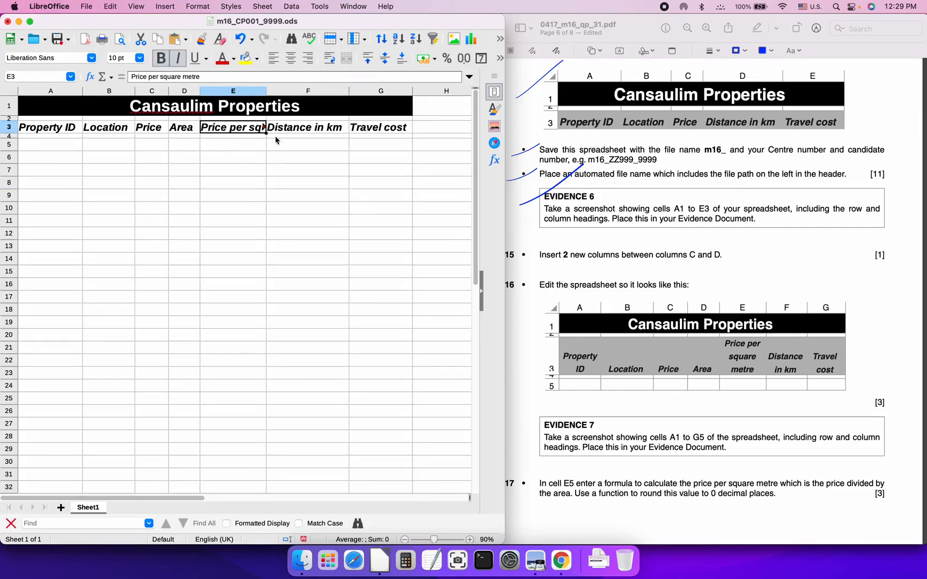
click(329, 58)
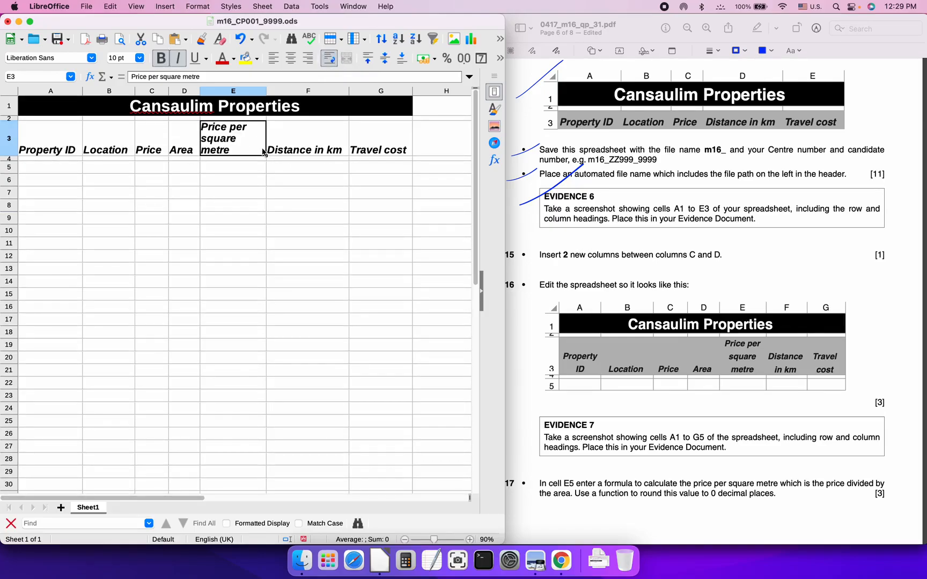
drag(266, 92, 256, 93)
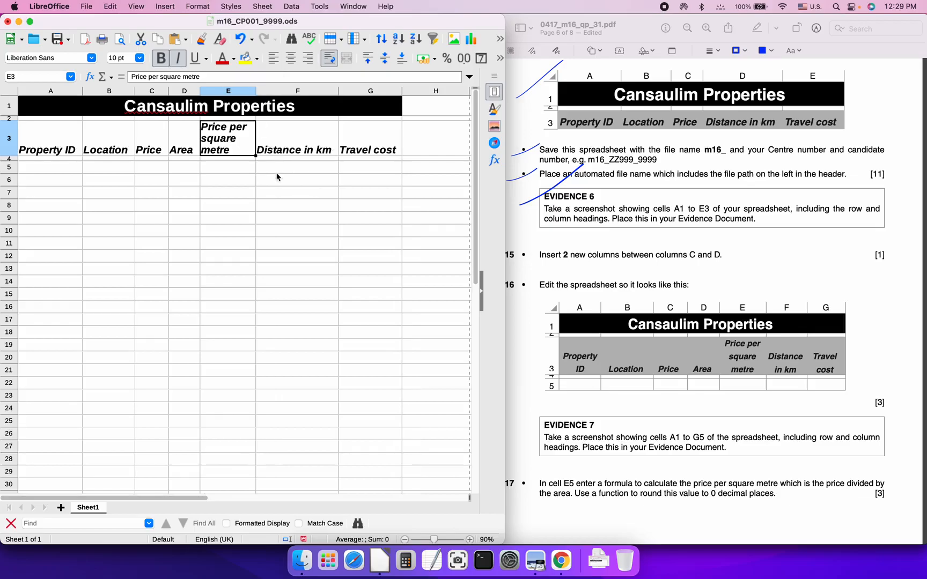
Narrow columns F, G and A so 'Distance in km', 'Travel cost' and 'Property ID' wrap
click(318, 149)
drag(338, 91, 305, 92)
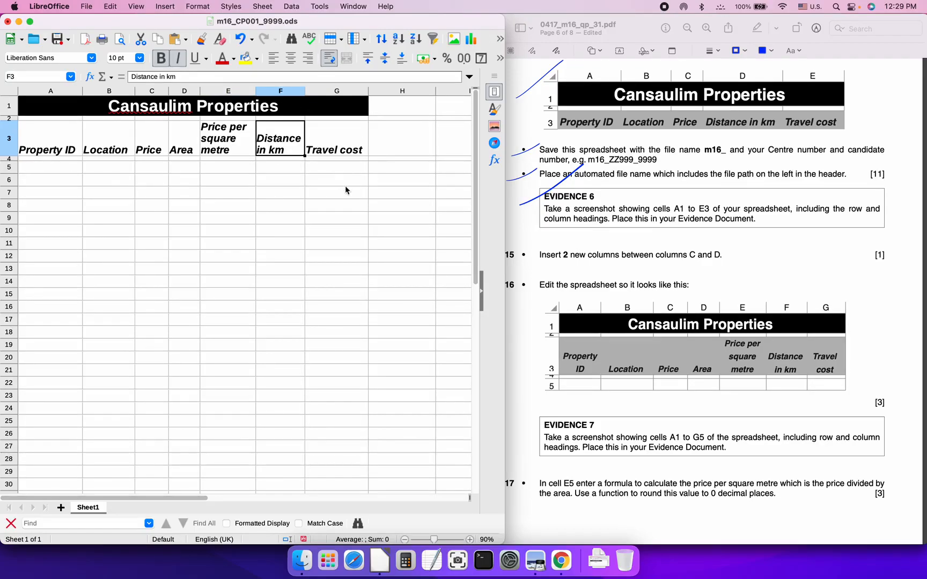
drag(368, 90, 340, 90)
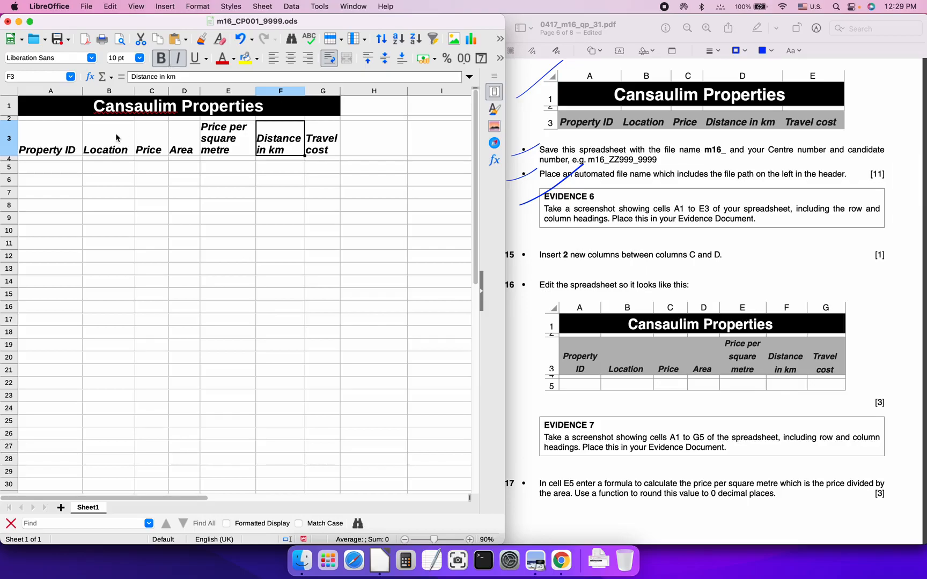
drag(83, 91, 66, 91)
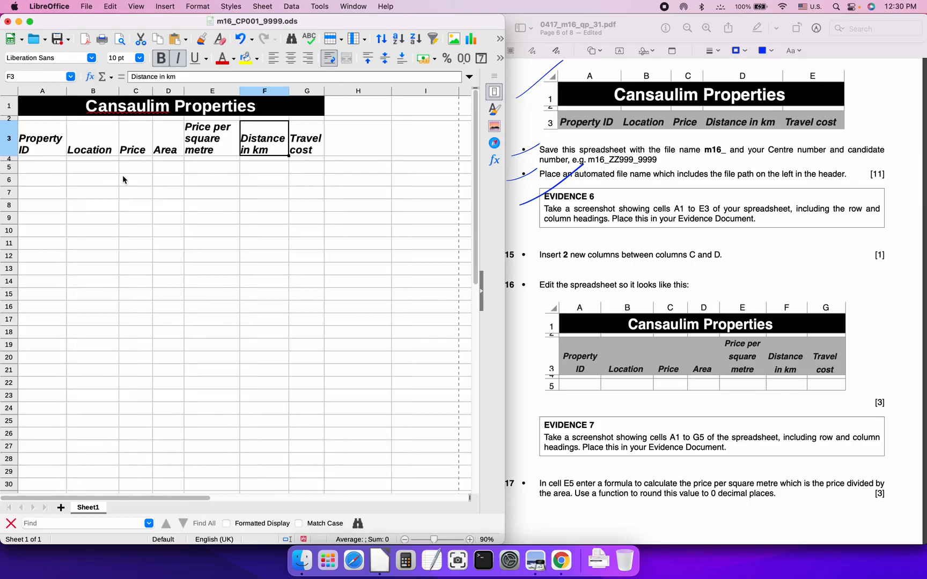
click(311, 150)
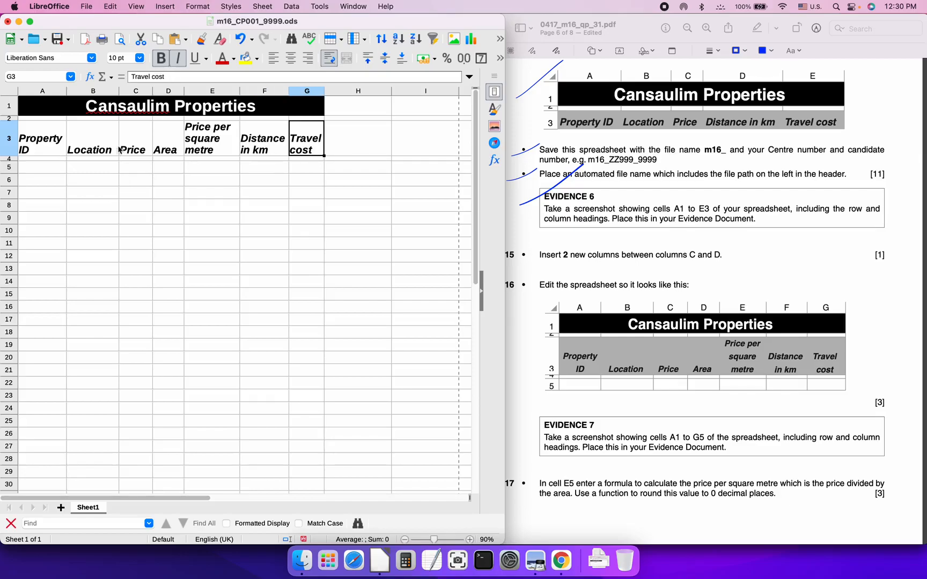
shift+click(60, 142)
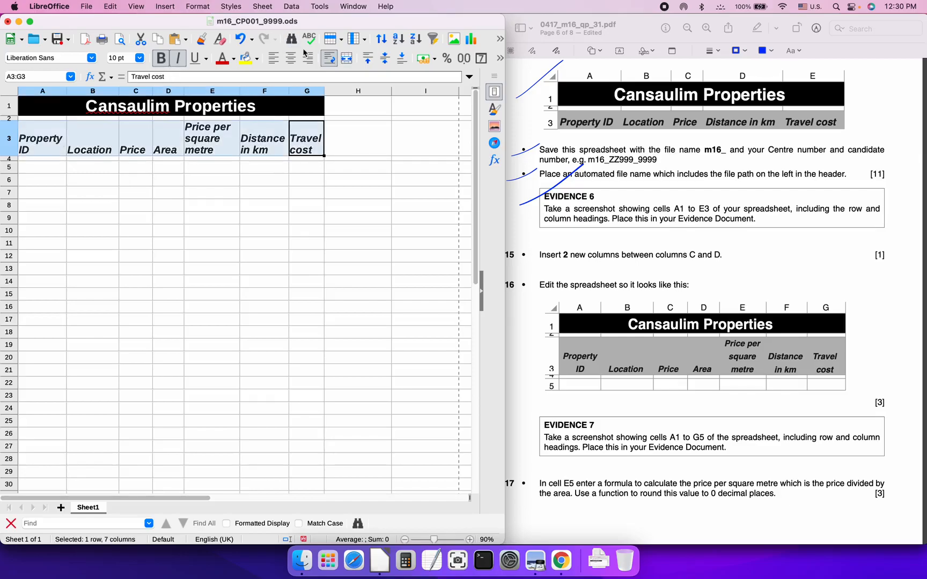
Centre the A3:G3 headings and give them a Light Gray 4 background
click(290, 58)
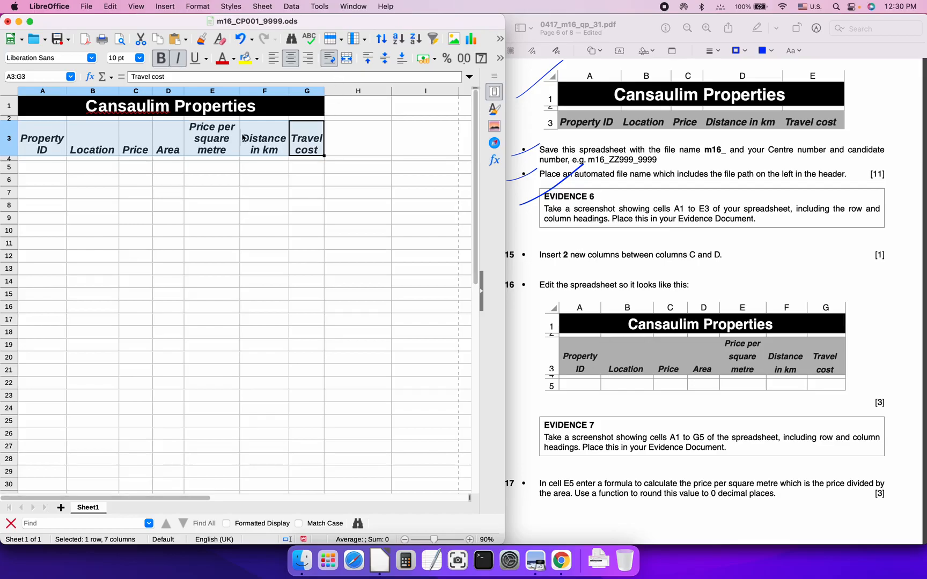
right_click(211, 133)
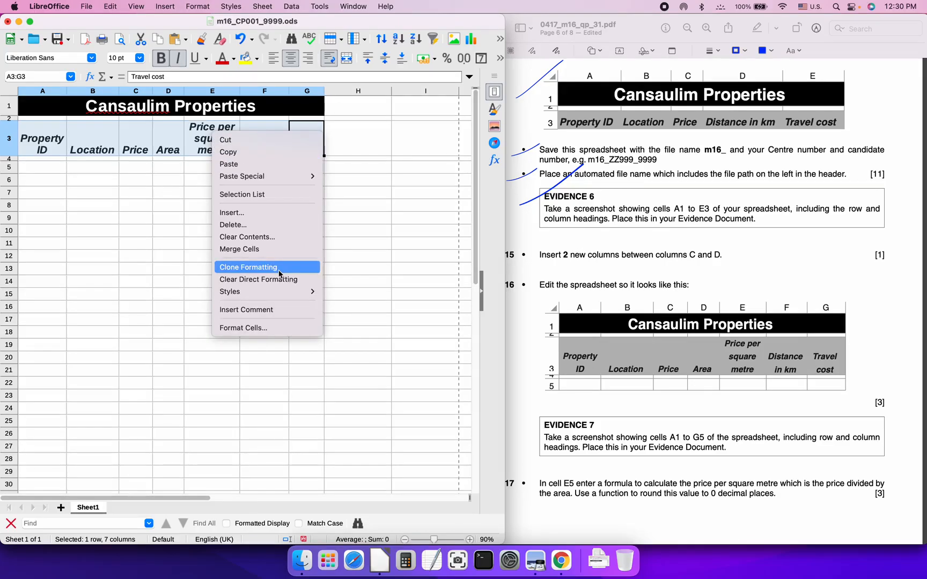
click(277, 328)
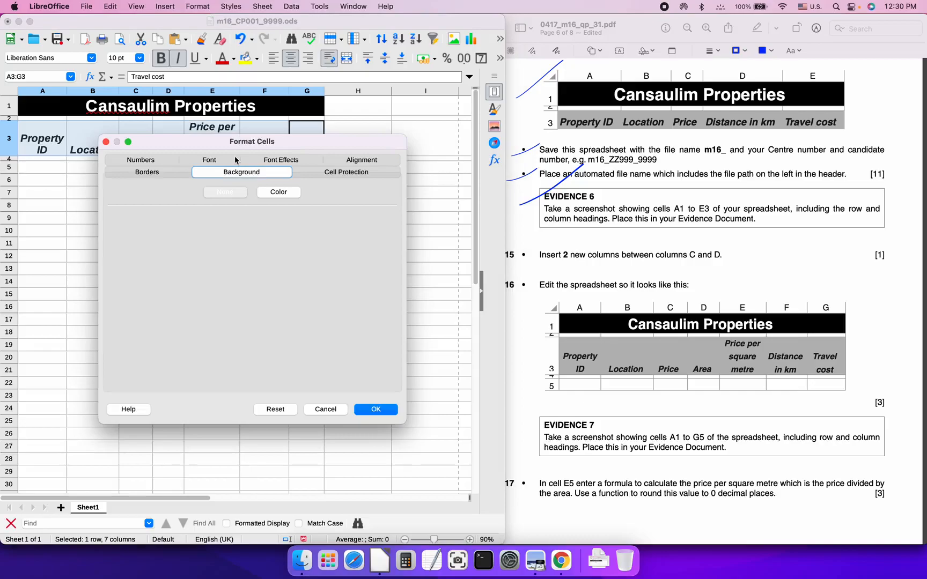
click(279, 193)
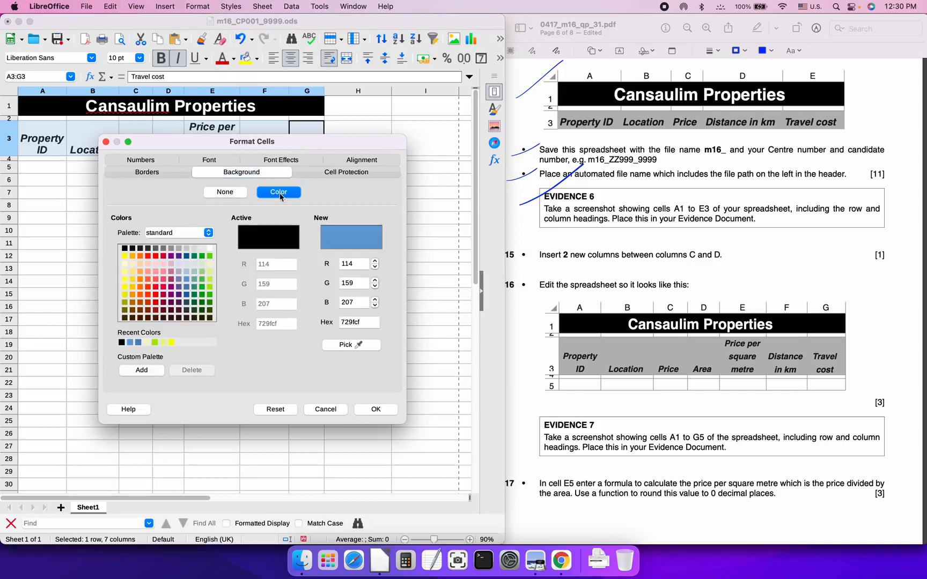
click(194, 249)
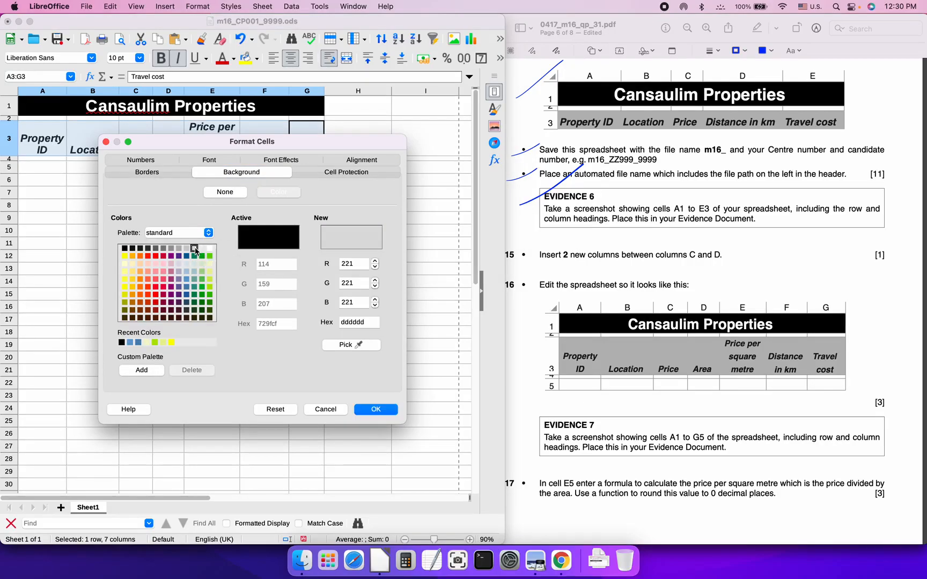
click(378, 409)
click(216, 169)
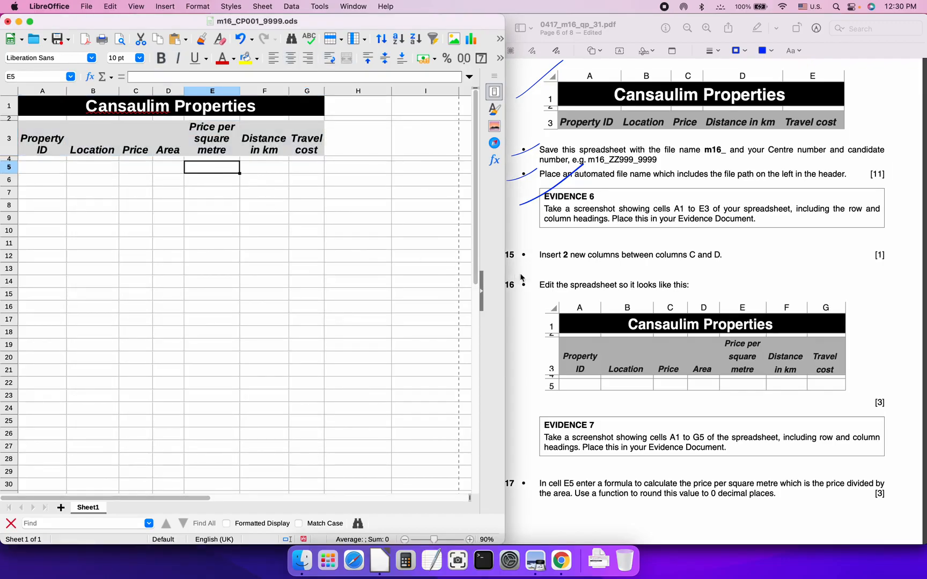
click(570, 268)
Tick questions 15 and 16, then screenshot the sheet's rows 1–5 (A1:G5) for Evidence 7
drag(507, 264, 548, 241)
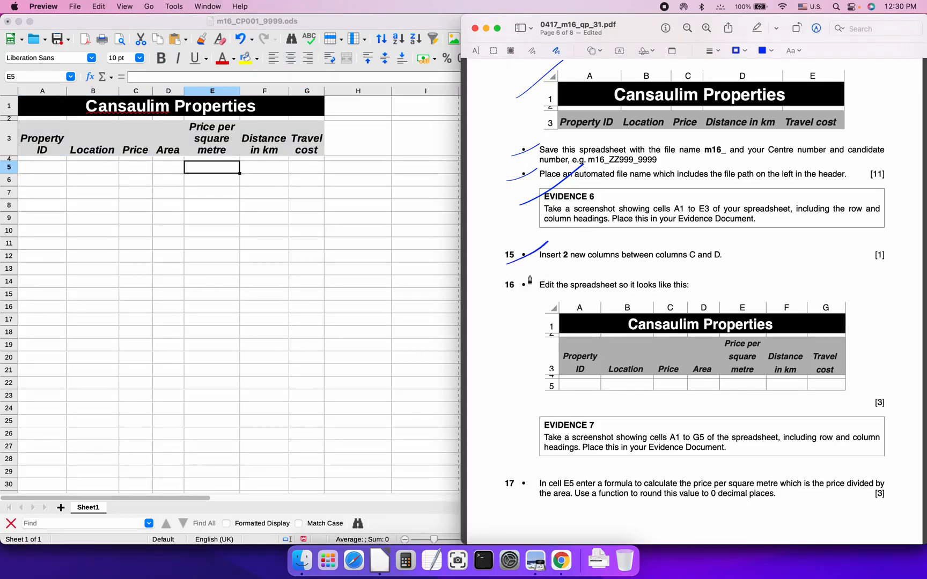
drag(508, 293, 553, 273)
scroll(528, 365, down, 2)
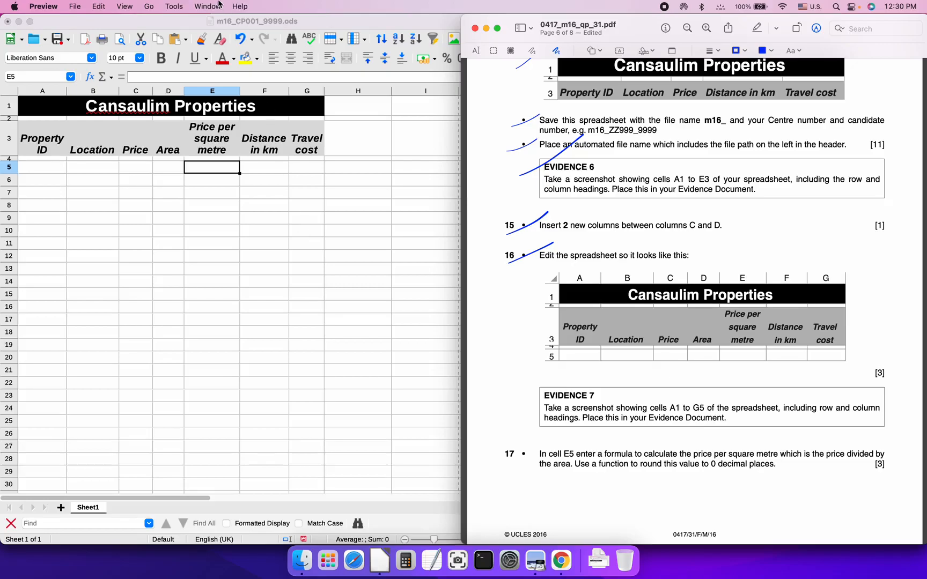
click(155, 28)
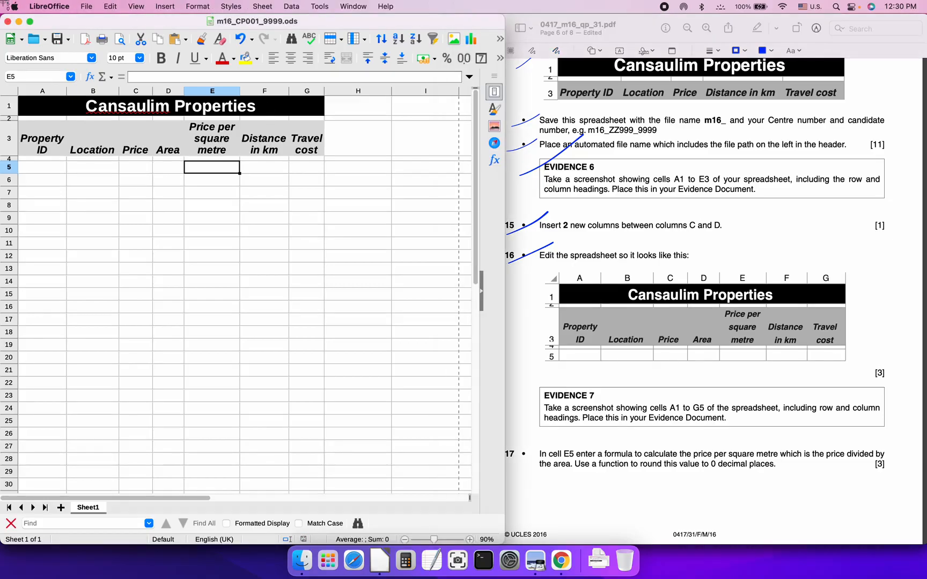
drag(1, 1, 504, 192)
Rename the new screenshot in Documents to Evidence7.png
key(super+Tab)
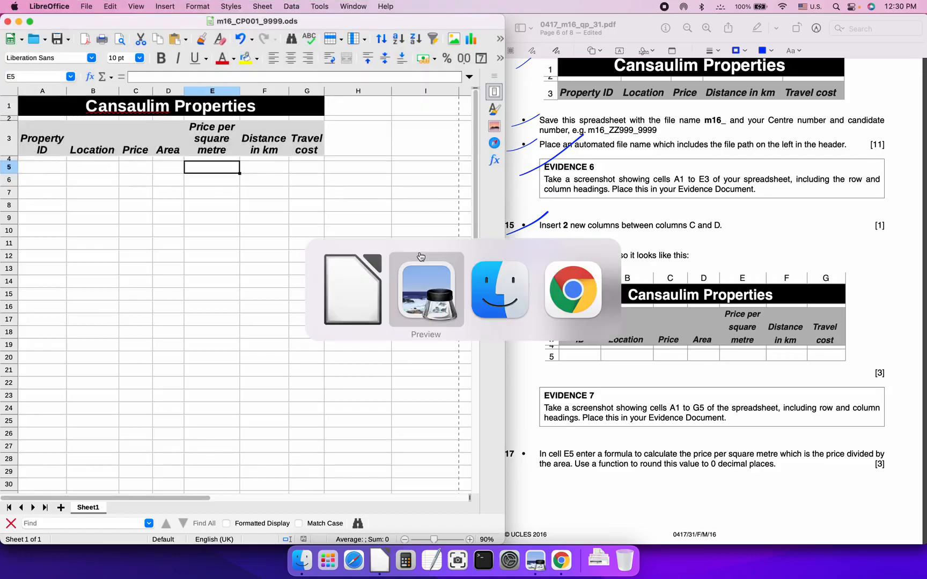
key(super+Tab)
key(Return)
key(super+c)
key(Return)
key(Up)
key(Return)
key(super+v)
key(BackSpace)
text(7)
key(Return)
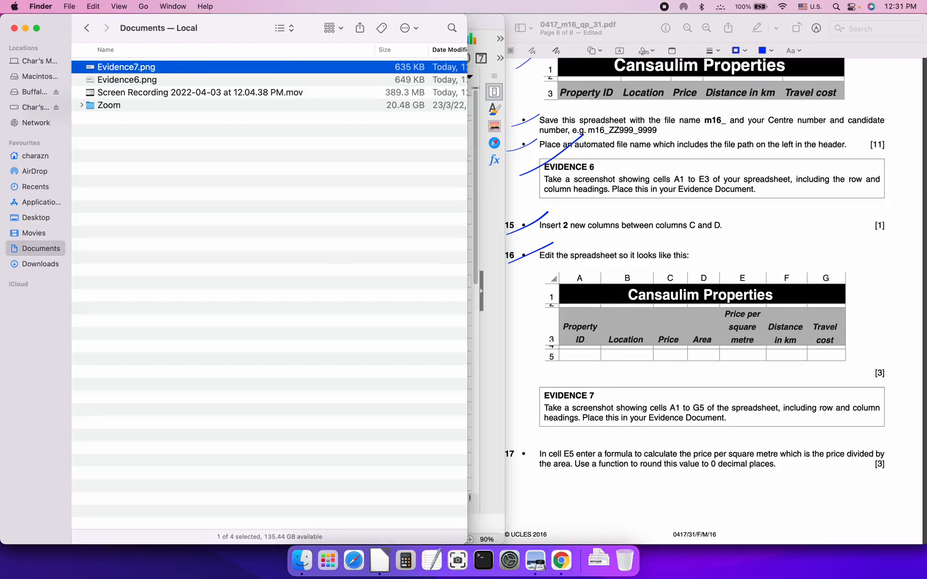
key(super+Tab)
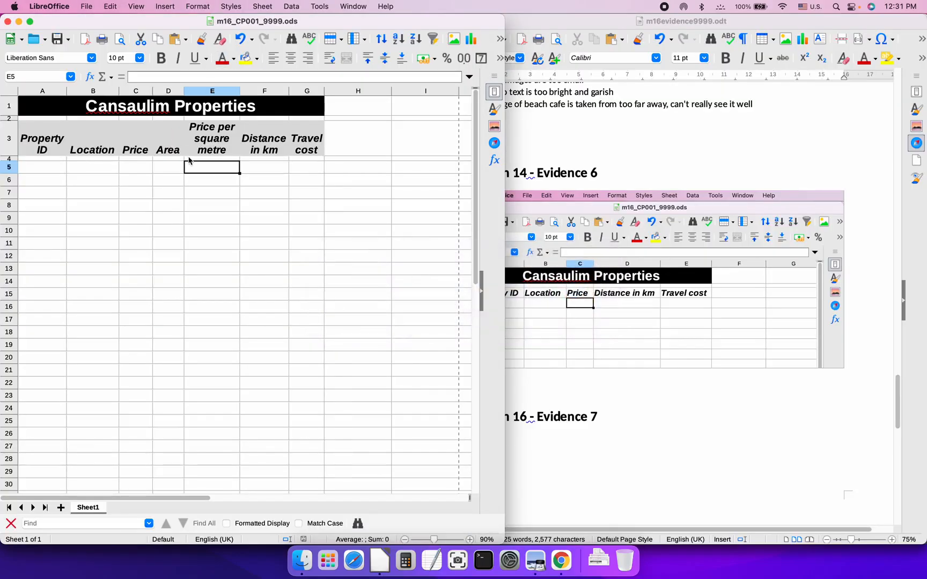
key(super+Tab)
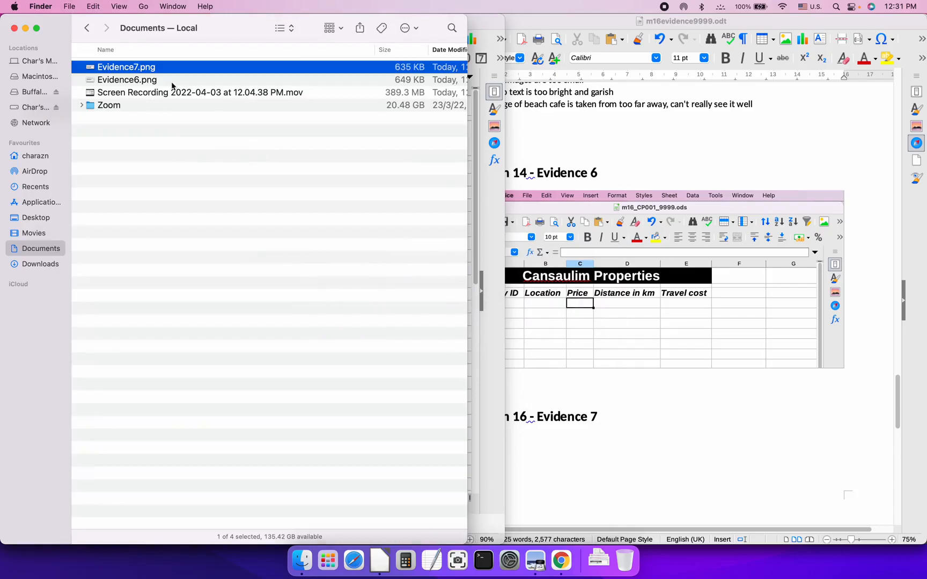
Drop Evidence7.png into the evidence document below the Question 16 – Evidence 7 heading
scroll(595, 334, down, 5)
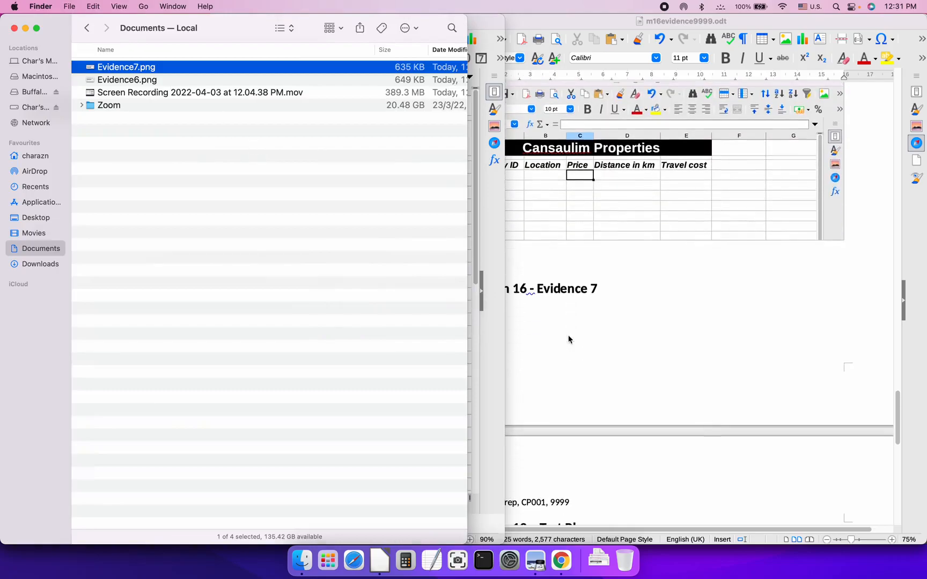
click(524, 25)
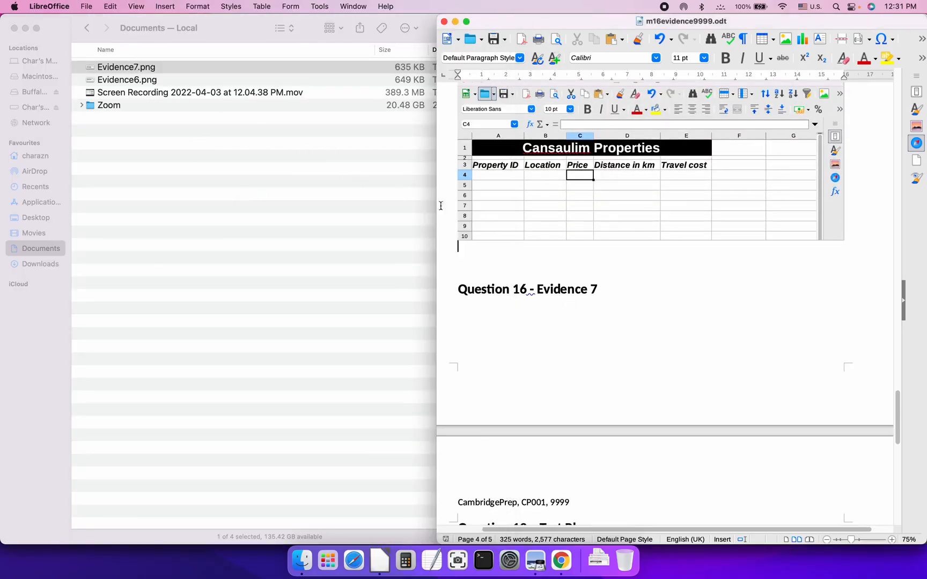
scroll(514, 258, down, 2)
drag(128, 66, 495, 248)
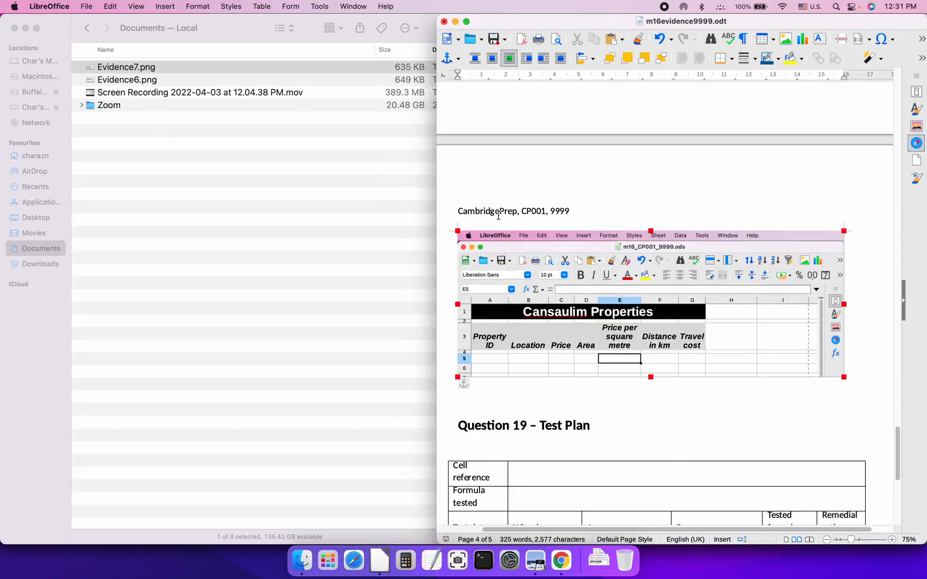
Insert a page break so the Question 16 heading and screenshot start a new page
scroll(497, 206, up, 1)
click(475, 181)
key(Down)
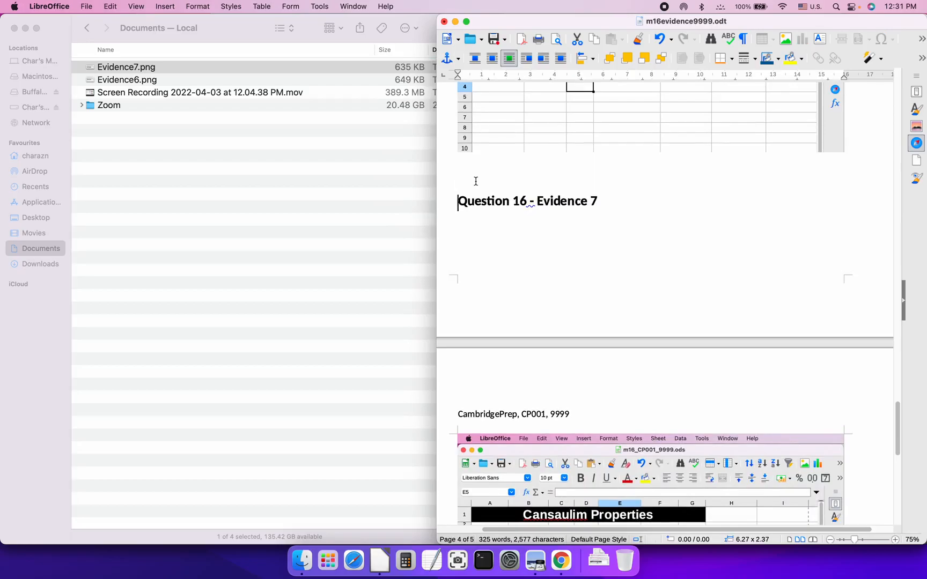
key(Up)
key(Return)
key(Return)
key(Return)
key(Return)
key(Return)
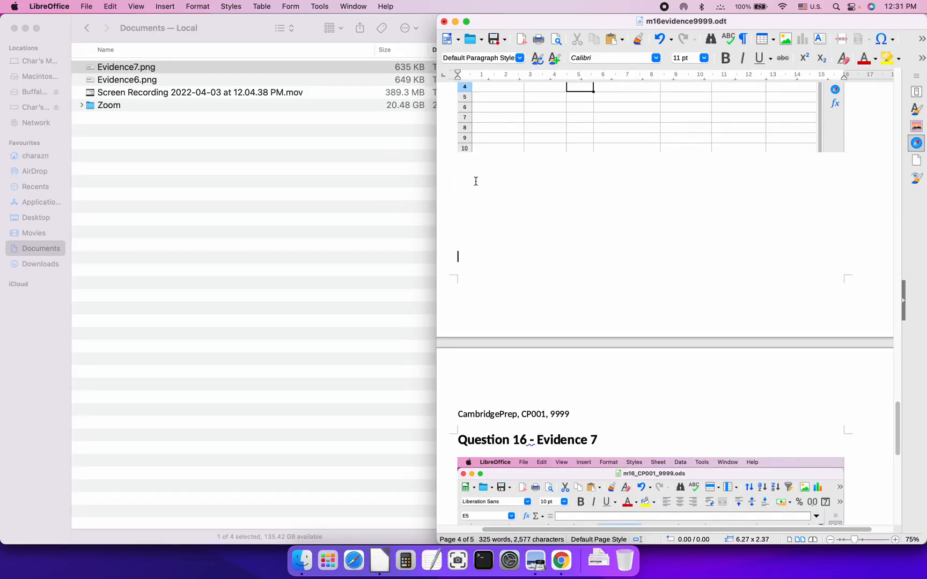
scroll(619, 381, down, 5)
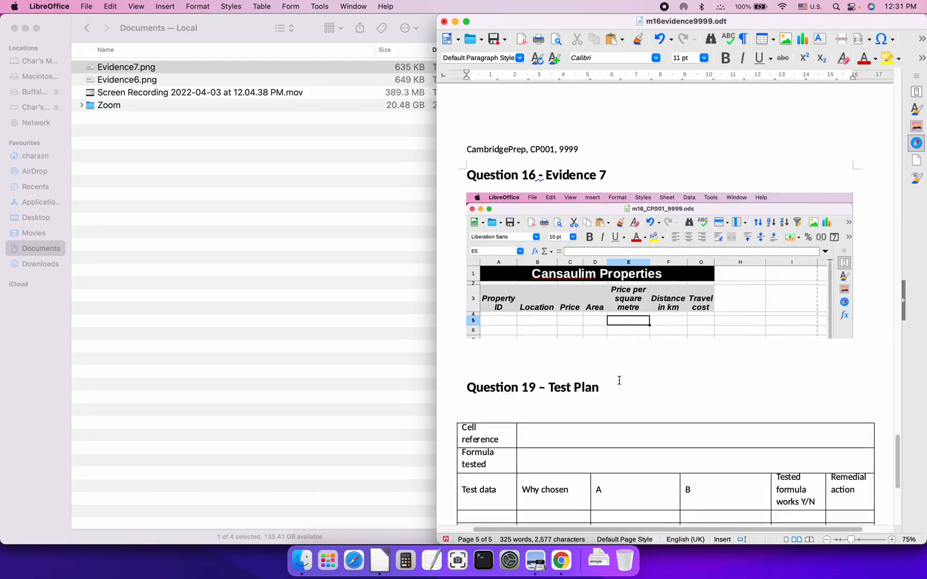
key(super+Tab)
key(super+Tab)
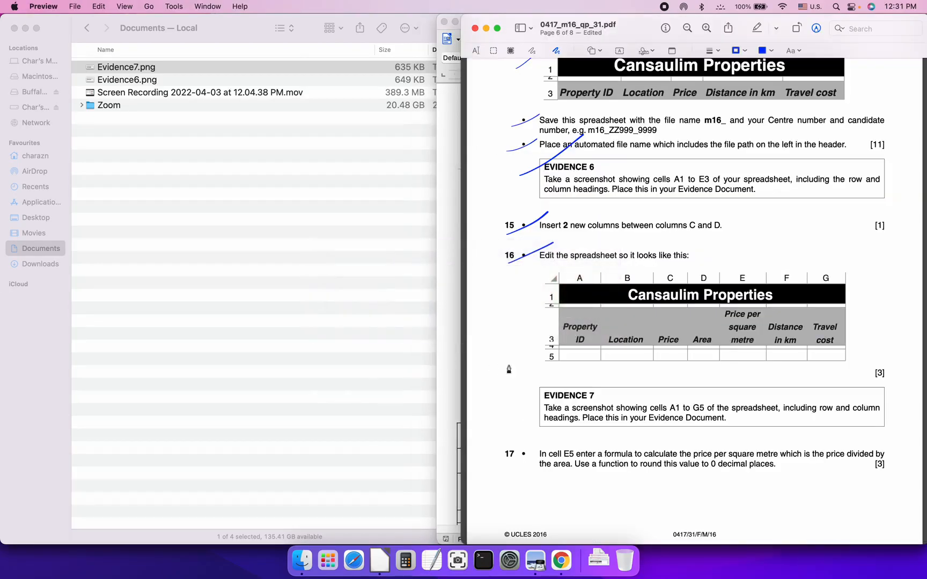
Tick off EVIDENCE 7 on the exam paper and scroll down to question 18
drag(518, 407, 570, 380)
scroll(512, 376, down, 2)
scroll(512, 375, down, 10)
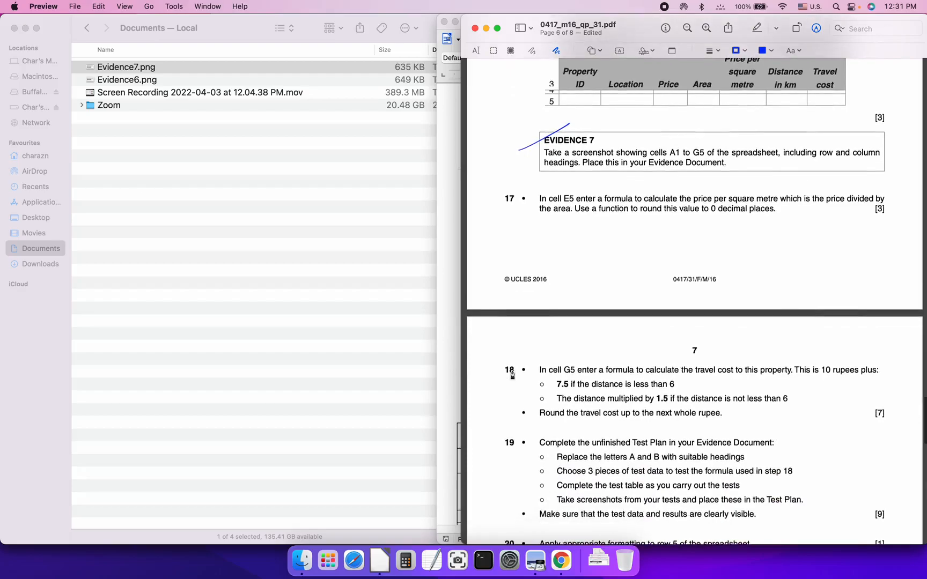
Return to the Cansaulim Properties spreadsheet and select cell C5
key(super+Tab)
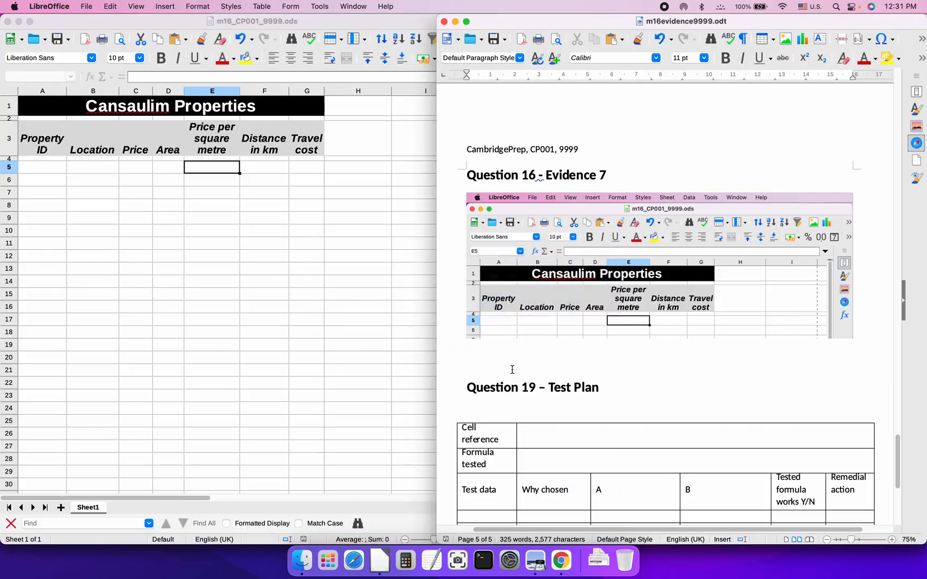
click(401, 318)
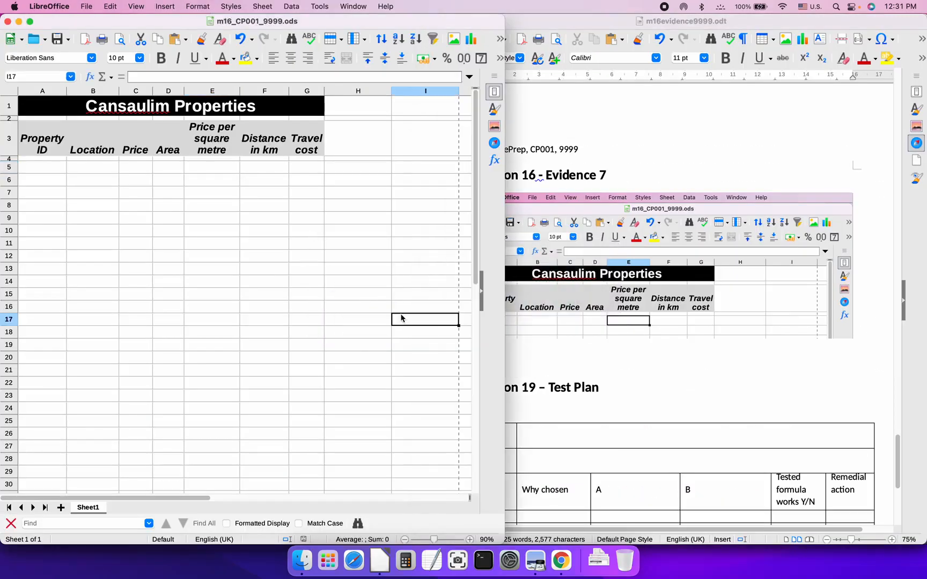
key(super+Tab)
click(401, 319)
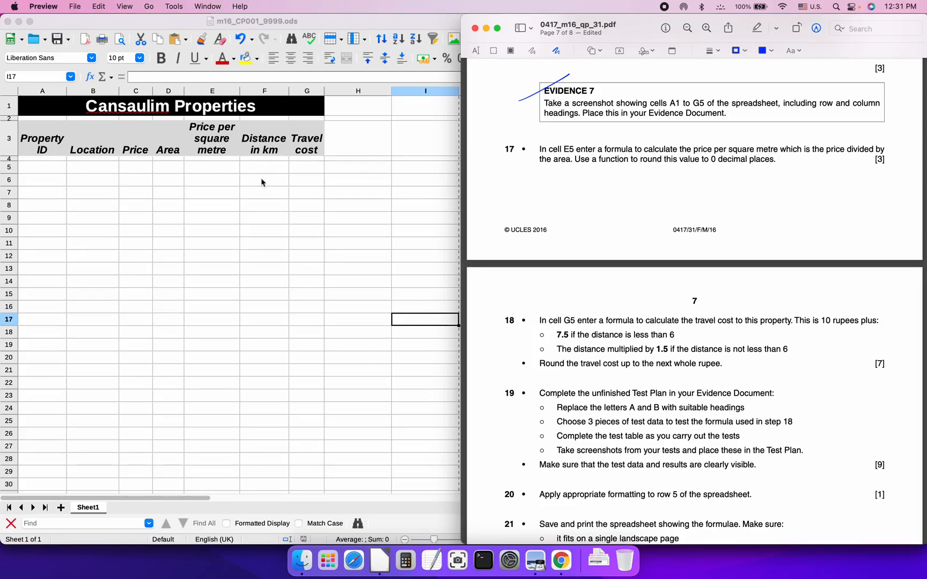
click(135, 169)
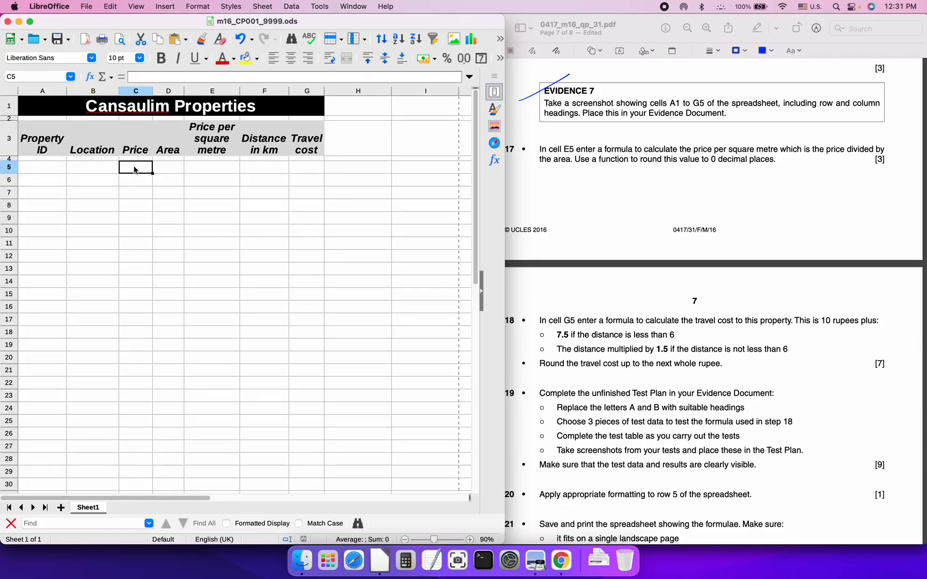
Enter the test price 1000000 in C5 and widen column C
text(100)
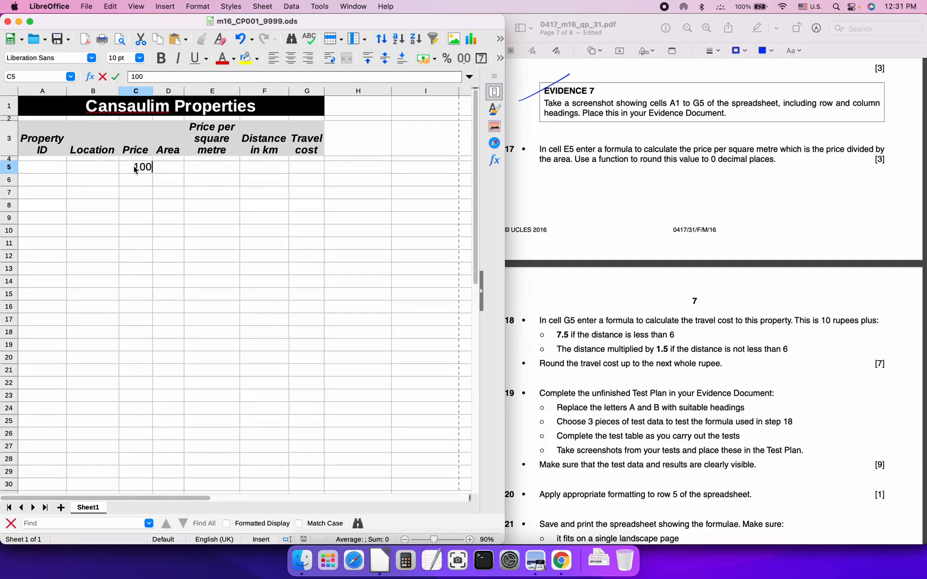
text(0000)
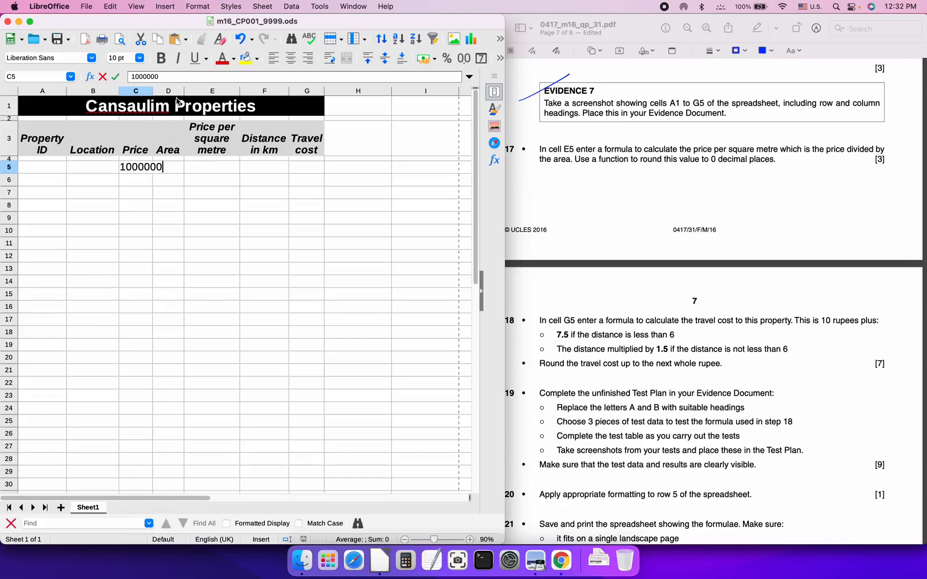
key(Return)
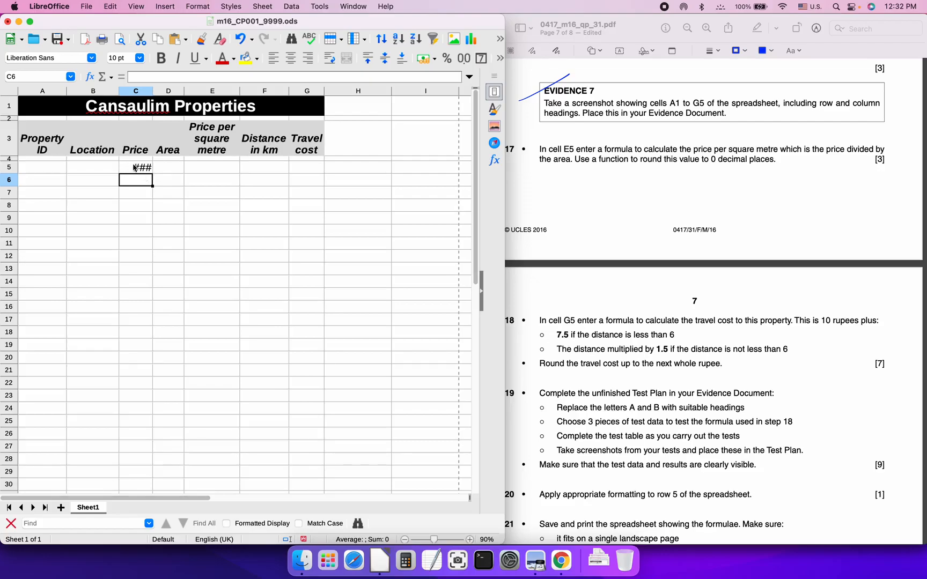
double_click(153, 90)
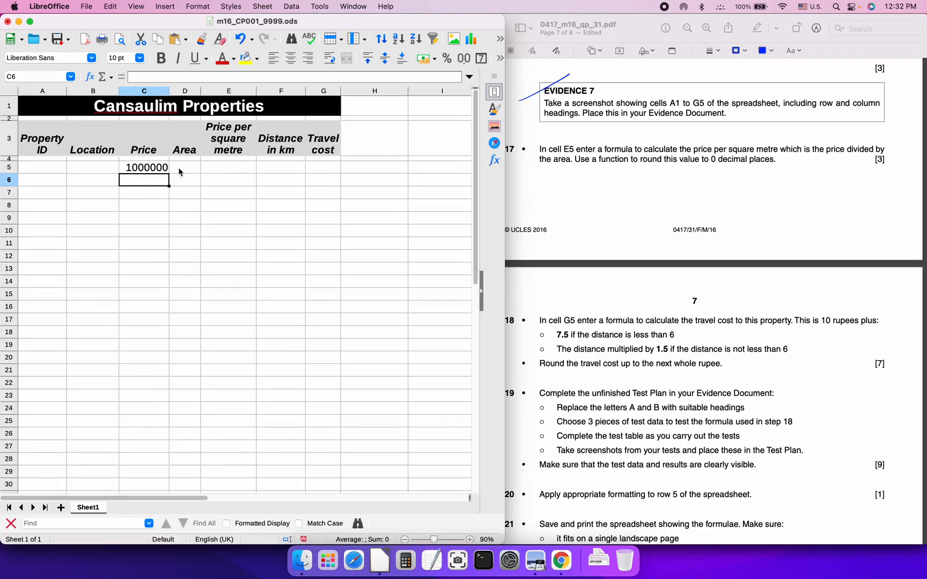
Format C5 with the default £ currency to show £1,000,000.00, autofitting column C
click(143, 168)
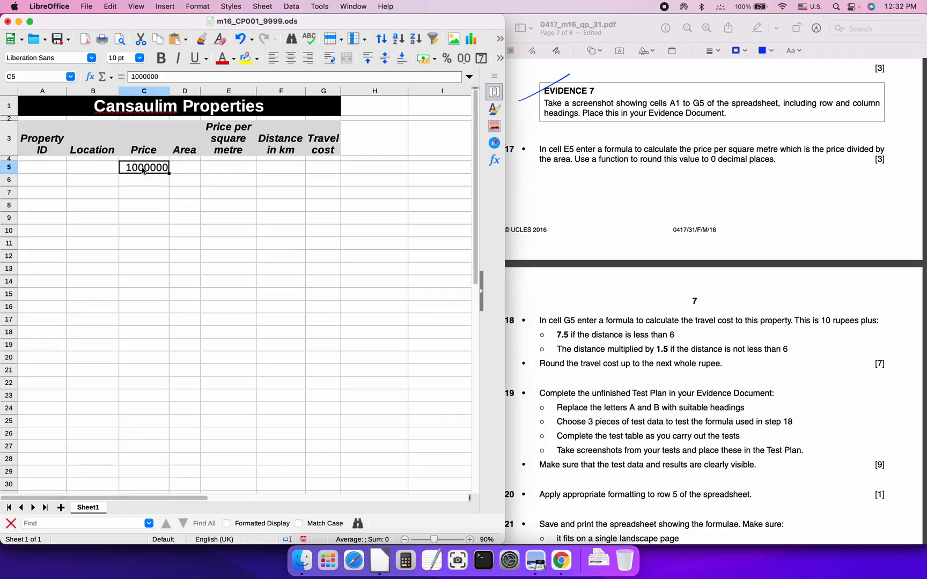
click(182, 170)
click(149, 172)
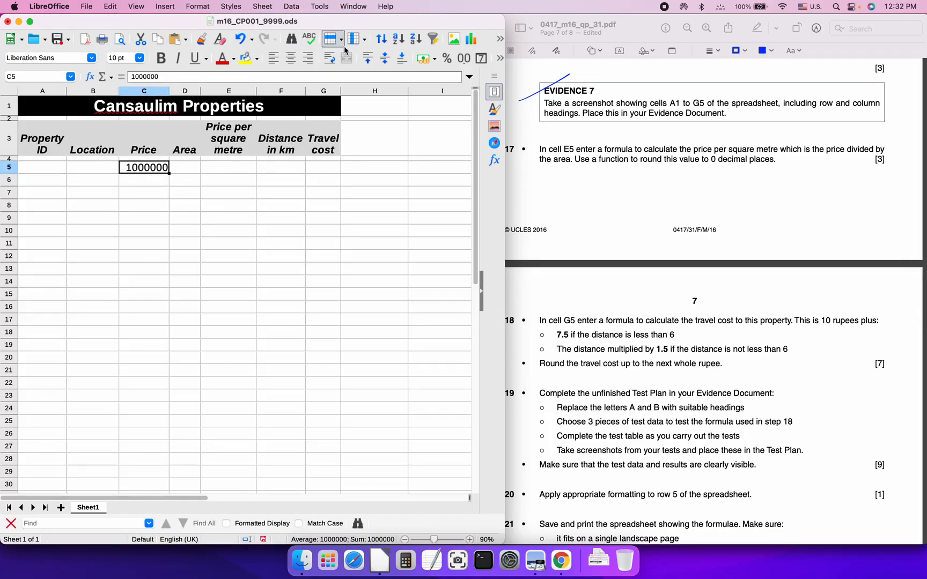
click(500, 58)
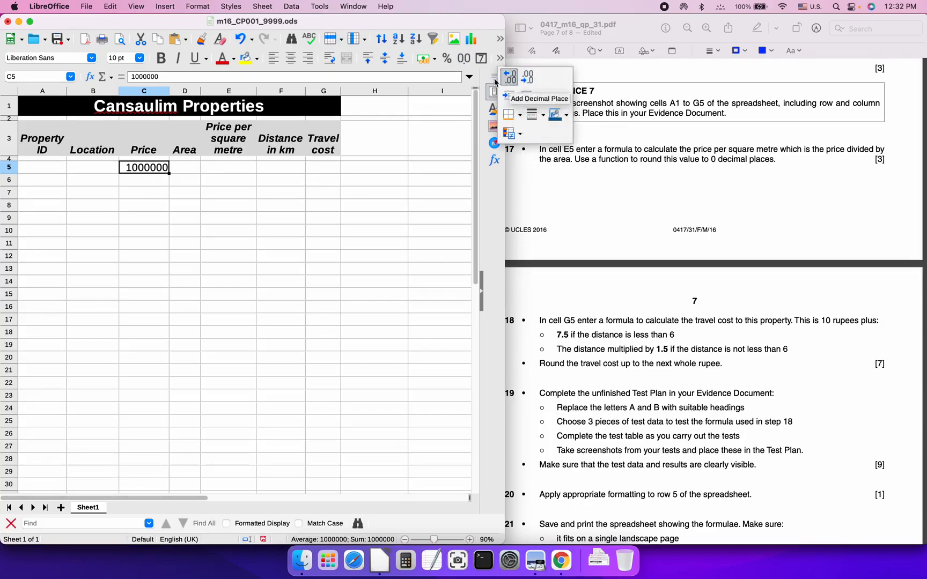
click(436, 61)
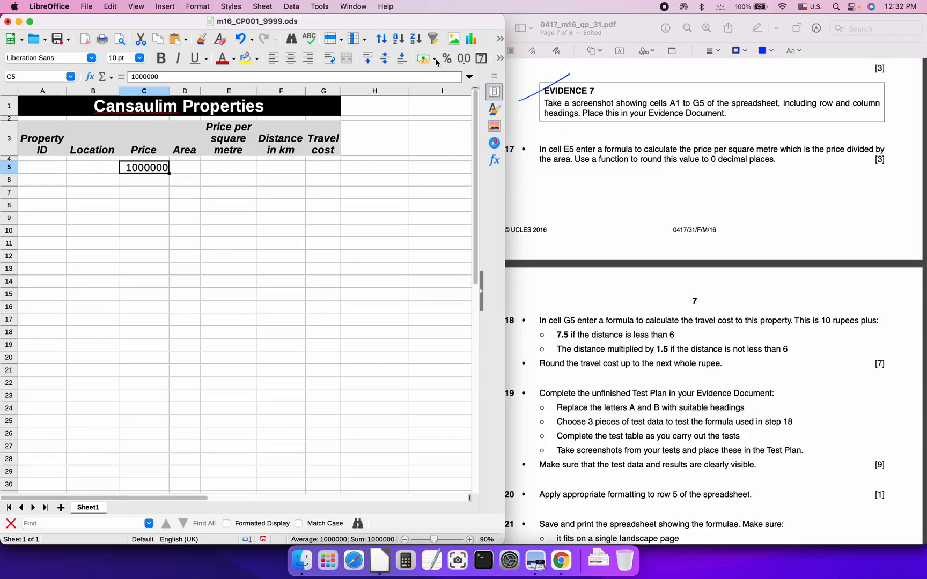
click(436, 62)
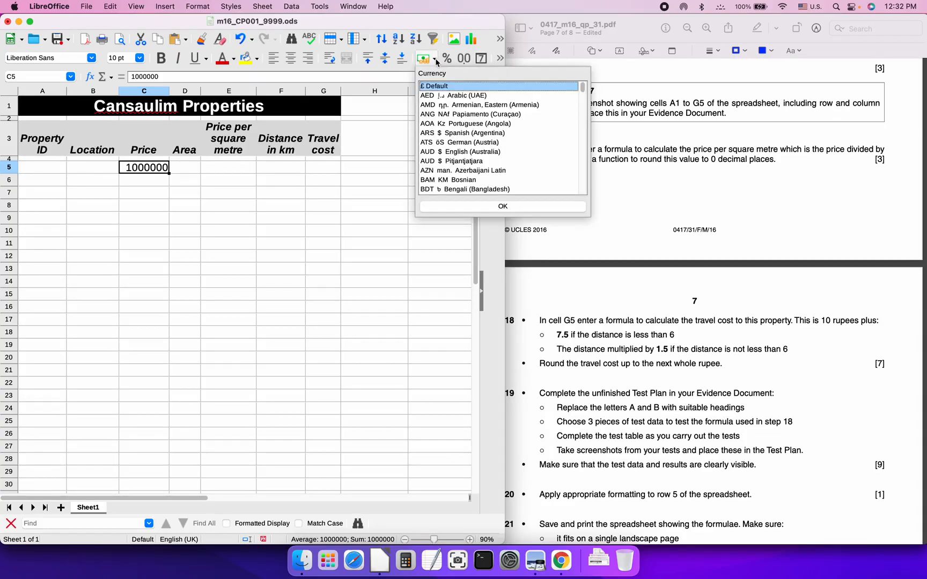
click(443, 87)
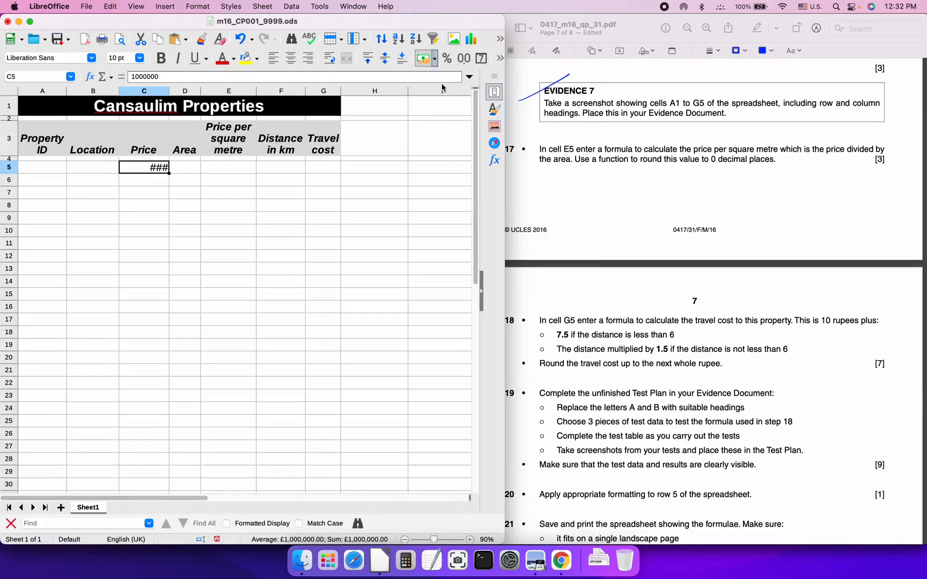
double_click(170, 92)
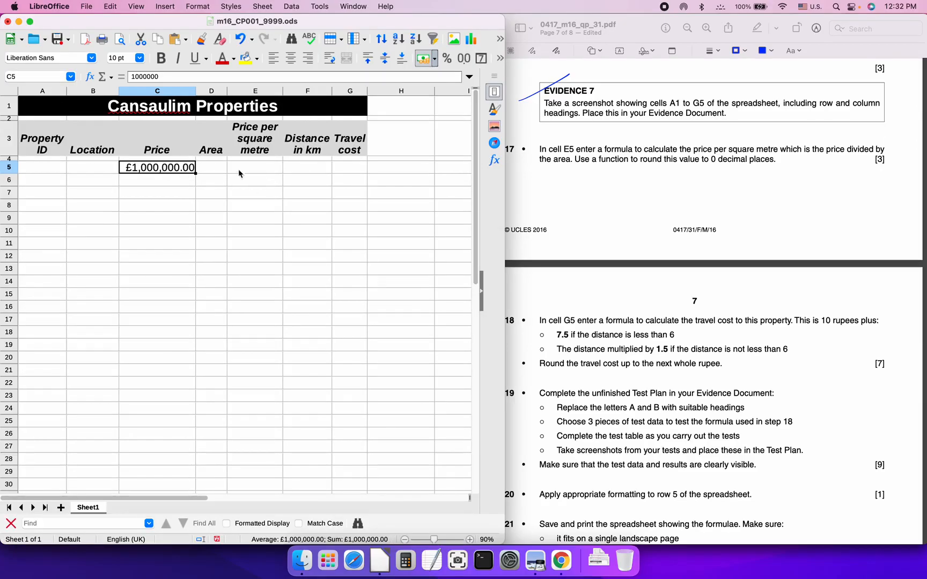
Enter the area 100 in D5
click(202, 171)
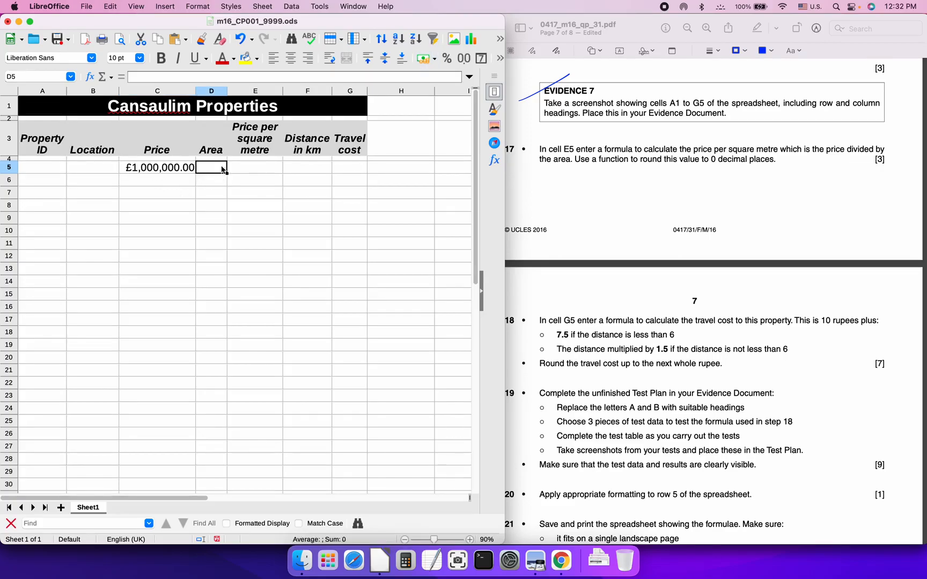
text(100)
key(Return)
key(Up)
key(Right)
Put the price-per-square-metre formula =C5/D5 in E5
text(=)
key(Left)
key(Left)
text(/)
key(Left)
key(Right)
key(Right)
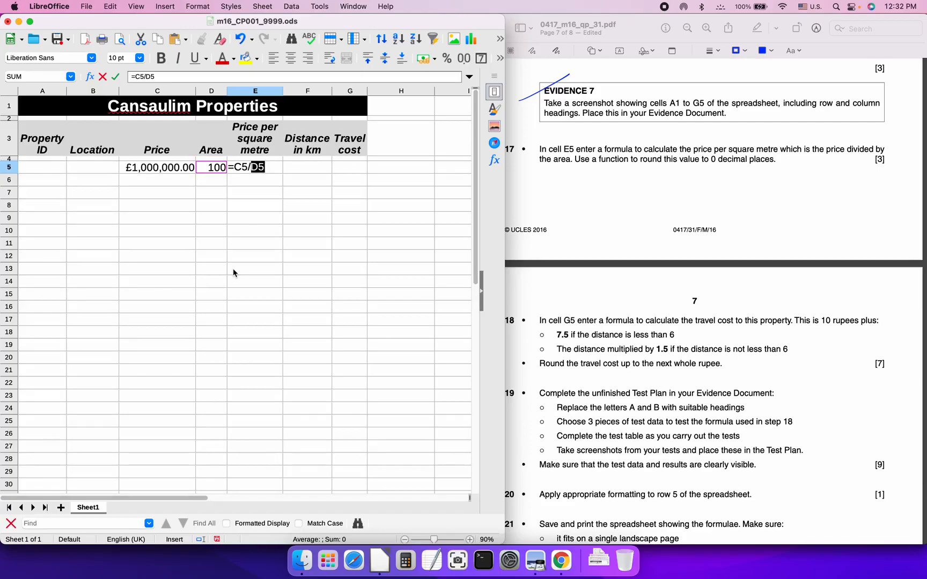
key(Return)
key(Up)
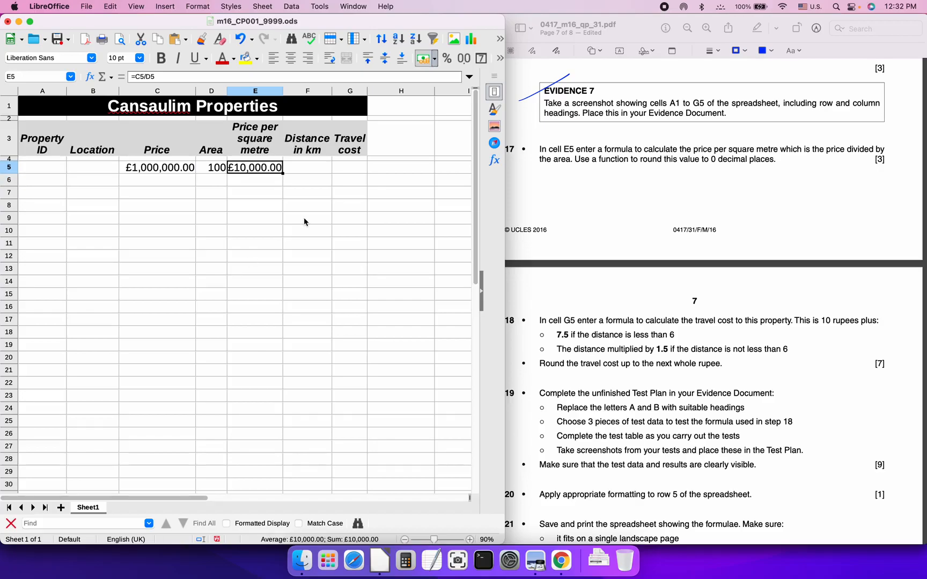
Autofit column E so E5 shows £10,000.00 in full
click(280, 90)
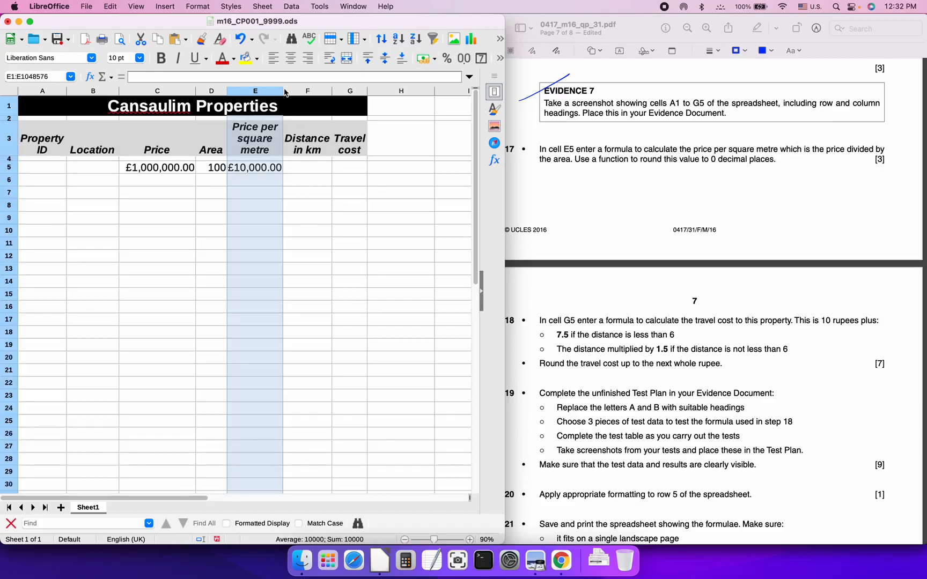
double_click(283, 91)
click(265, 172)
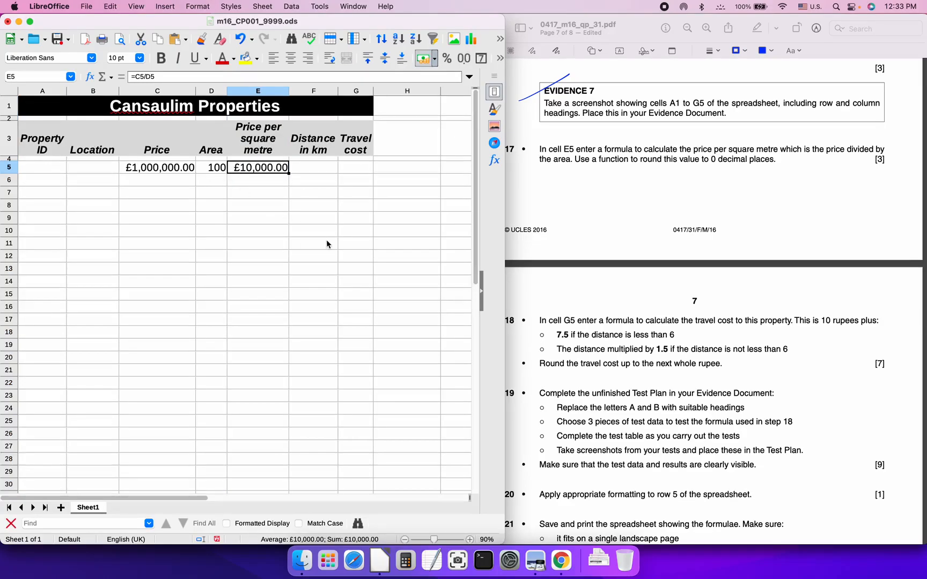
click(591, 175)
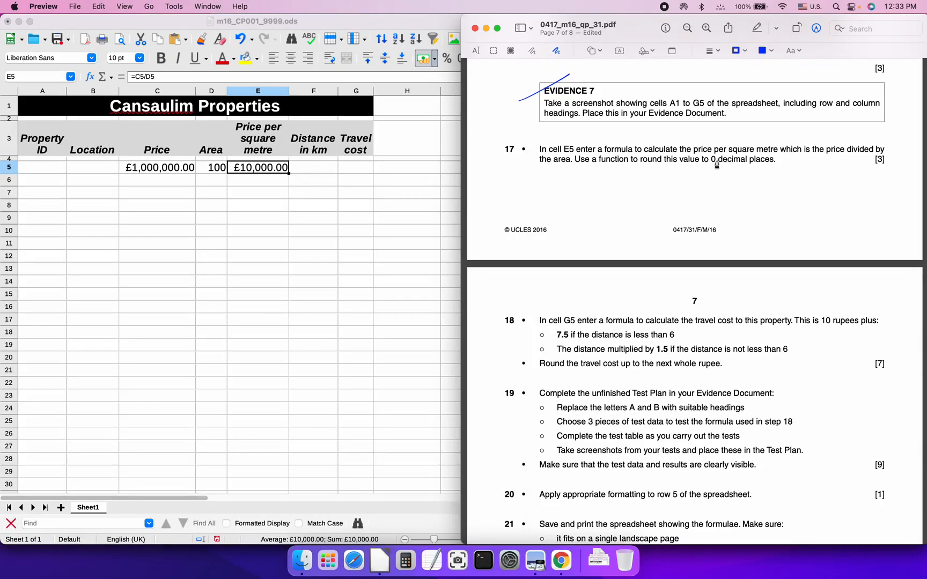
click(269, 173)
click(135, 77)
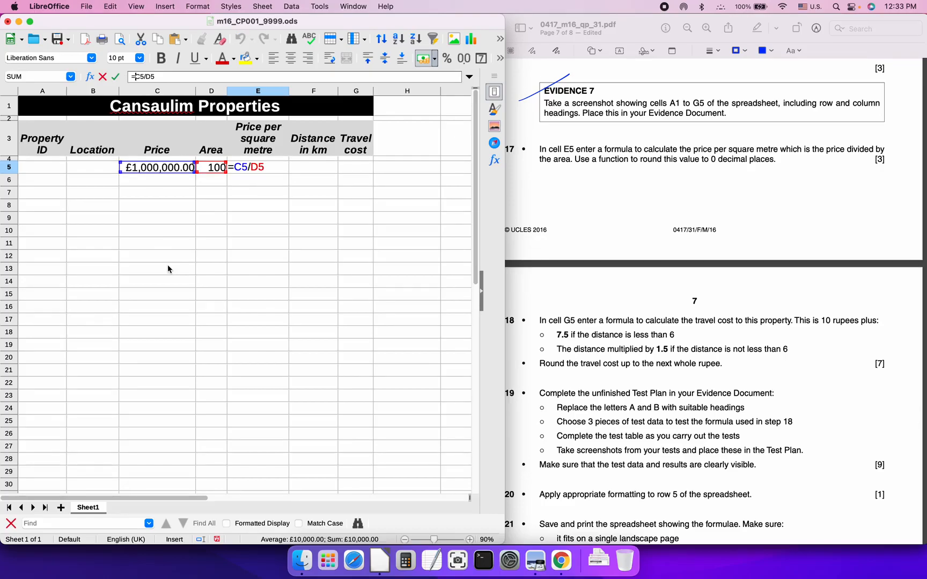
Open the Function Wizard for E5 and scroll the function list down to ROUNDUP
click(71, 78)
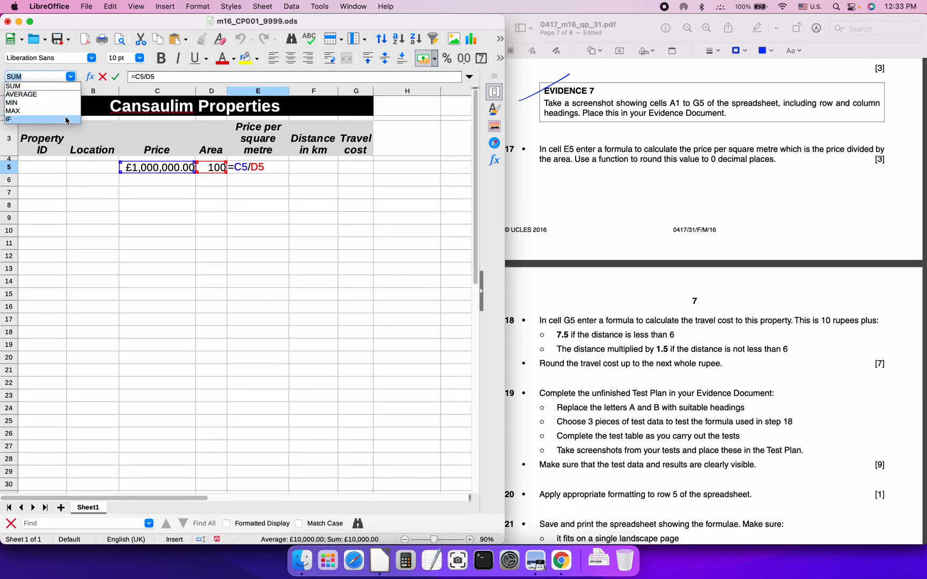
click(90, 77)
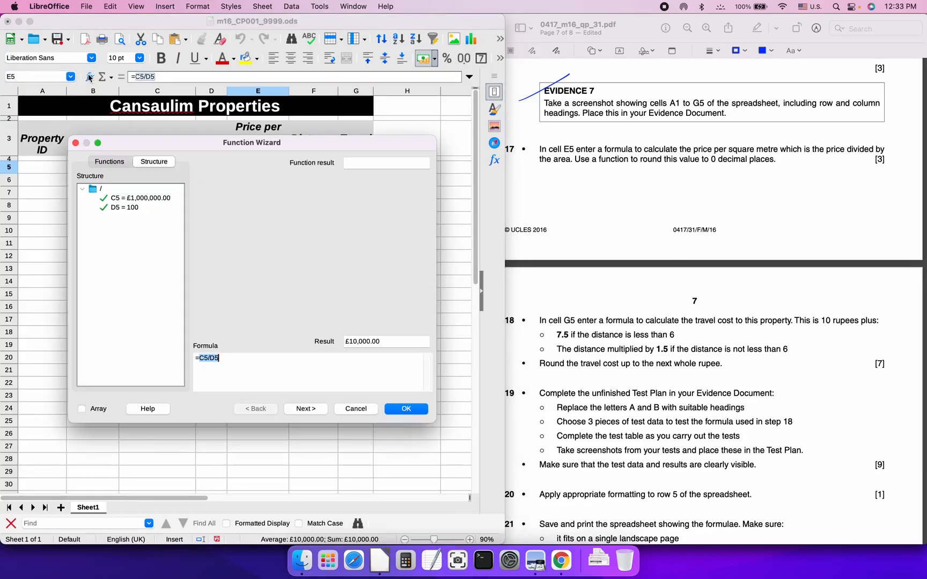
click(114, 162)
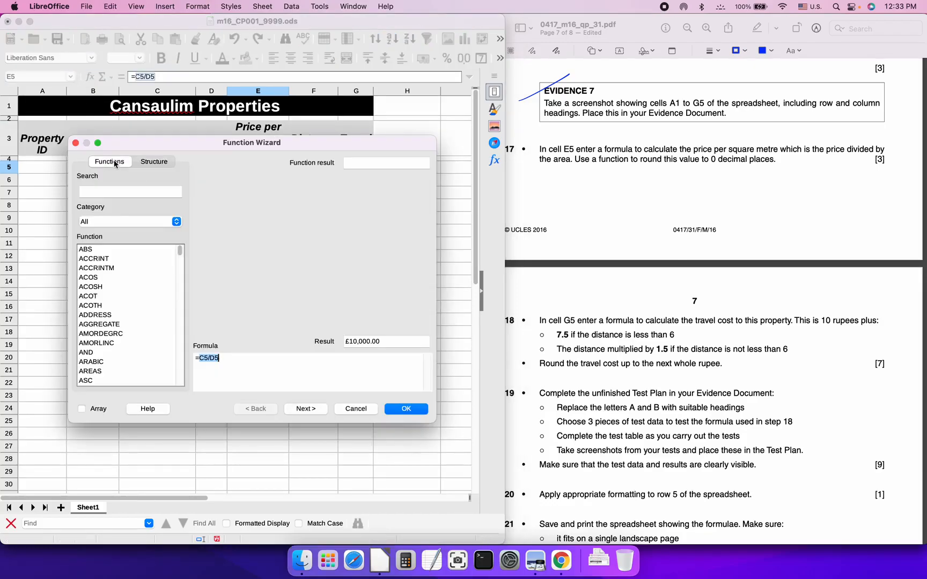
scroll(124, 314, down, 2)
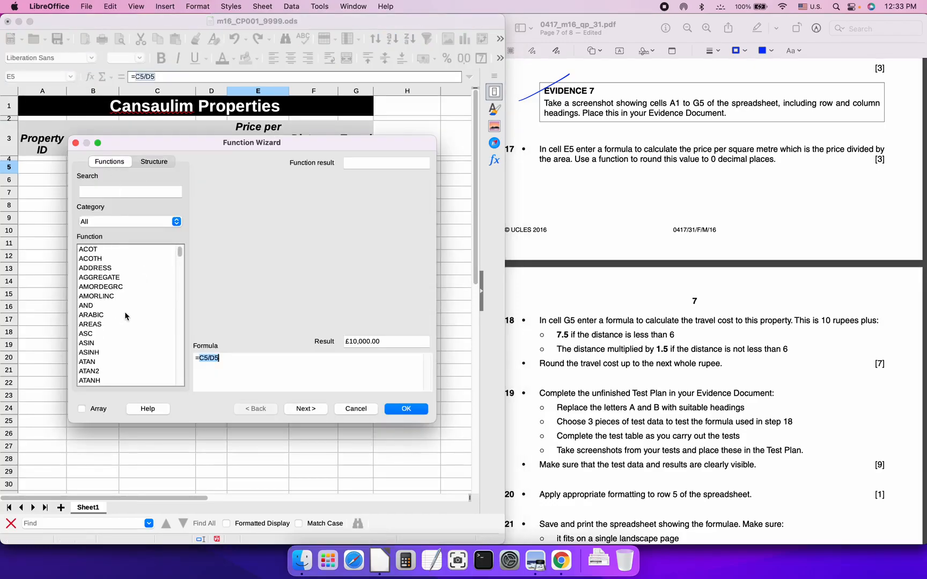
scroll(112, 316, down, 4)
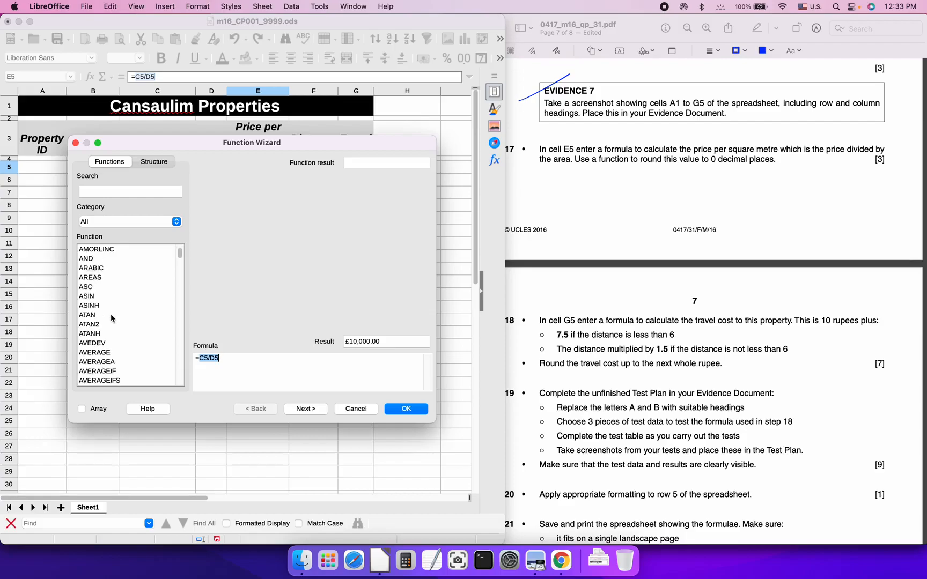
scroll(118, 323, down, 8)
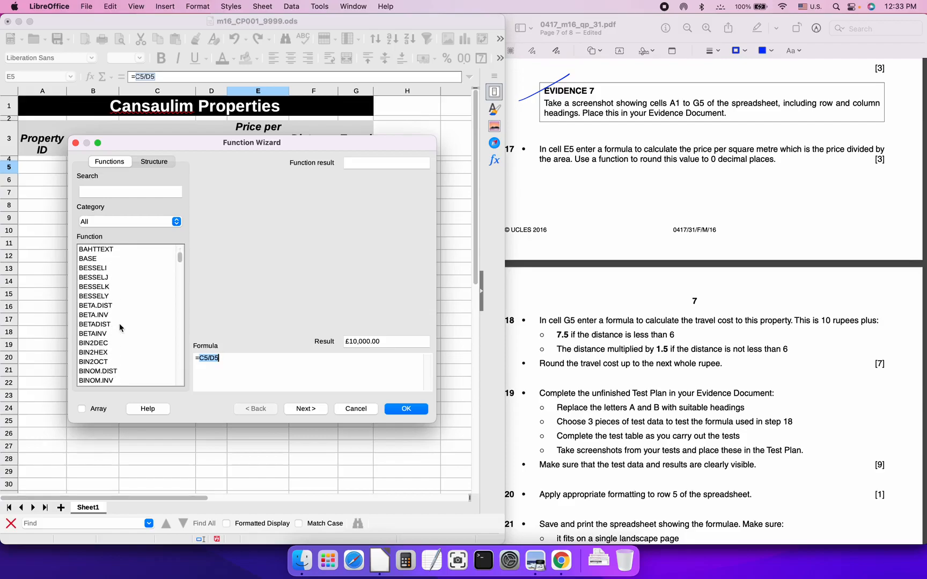
scroll(119, 323, down, 9)
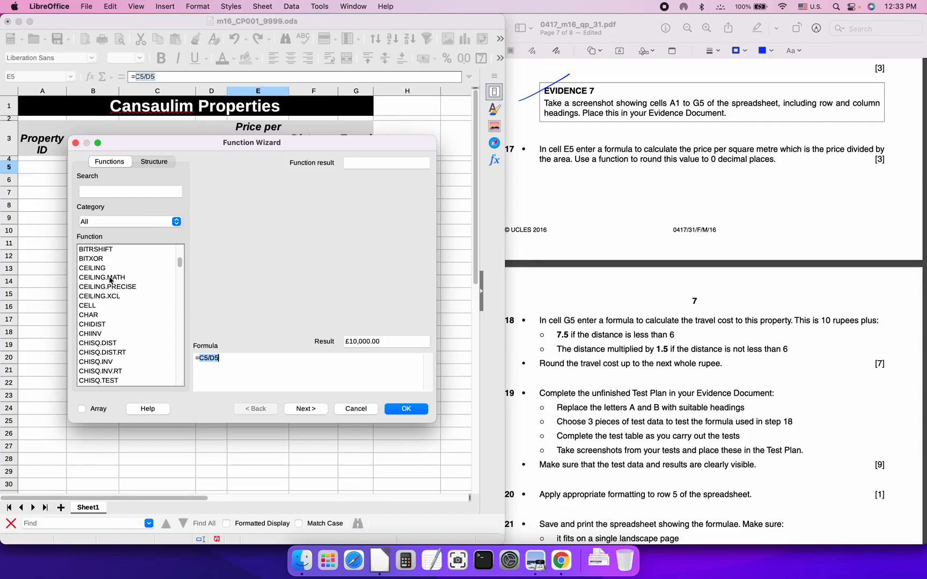
scroll(121, 287, down, 7)
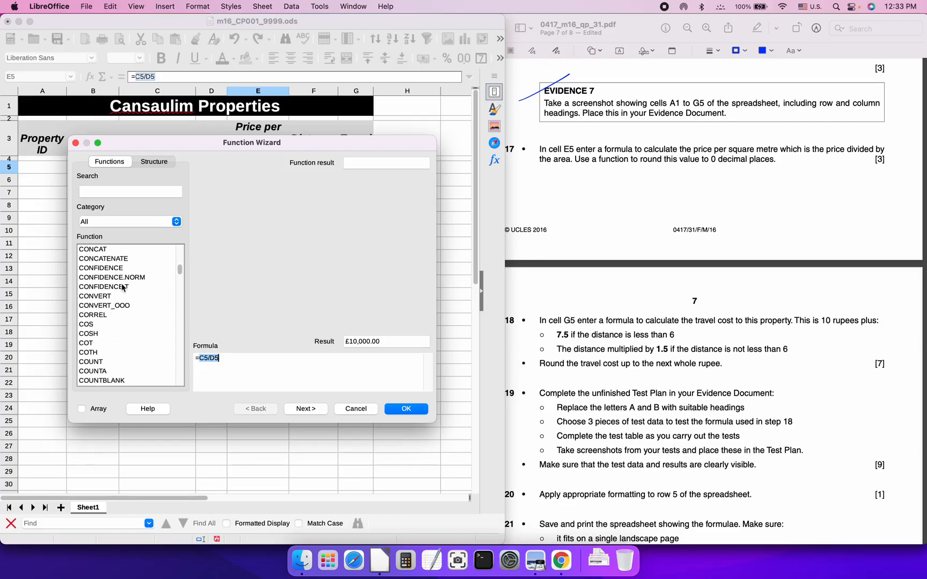
scroll(122, 287, down, 5)
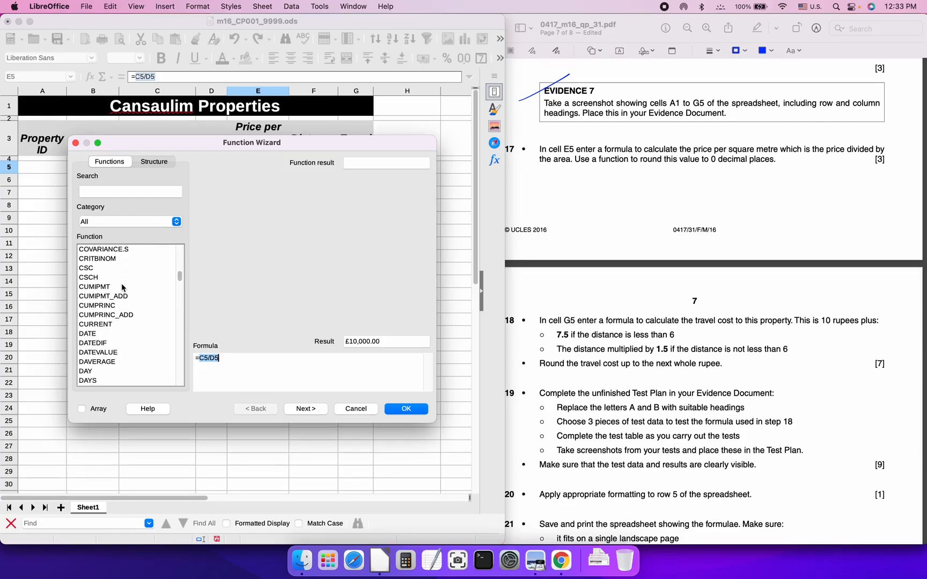
scroll(119, 301, down, 6)
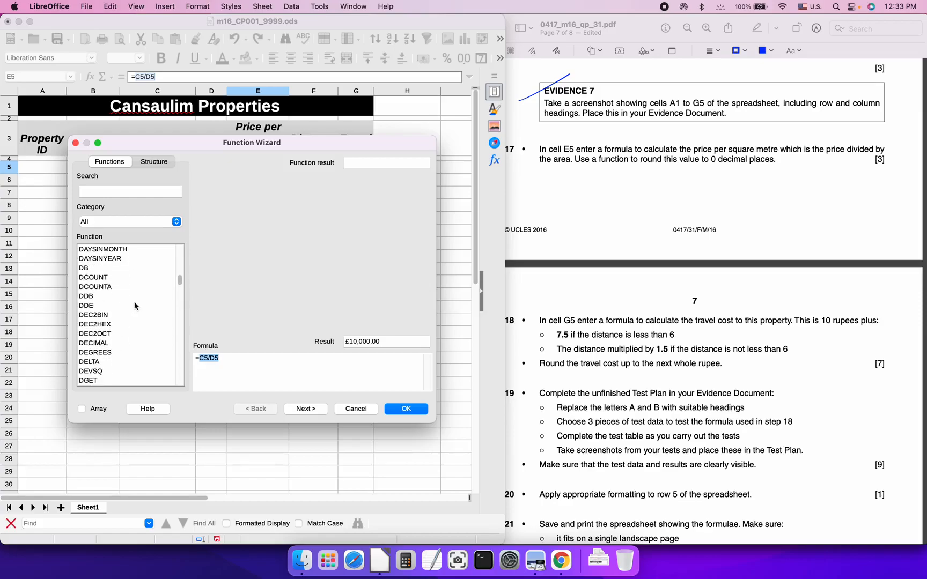
scroll(125, 309, down, 8)
scroll(125, 310, down, 6)
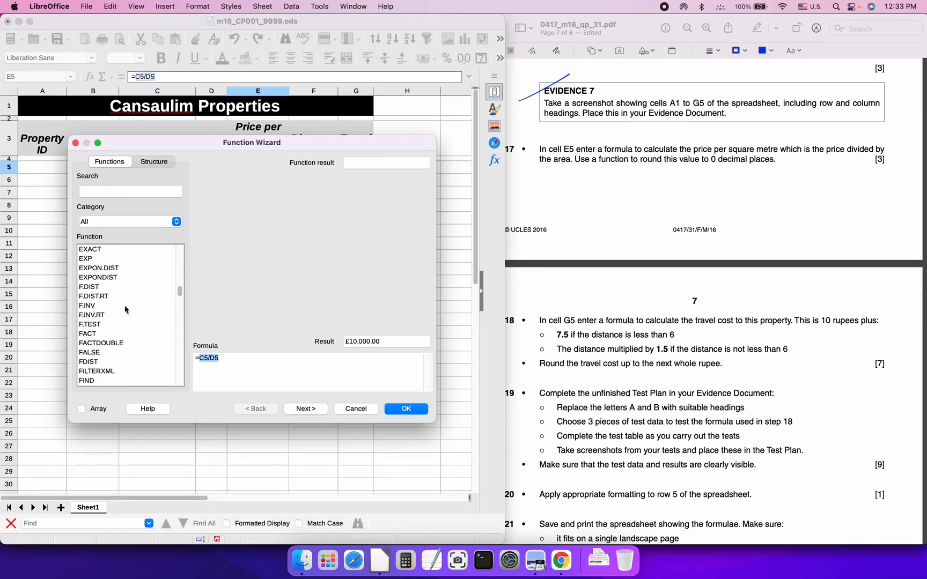
scroll(125, 309, down, 15)
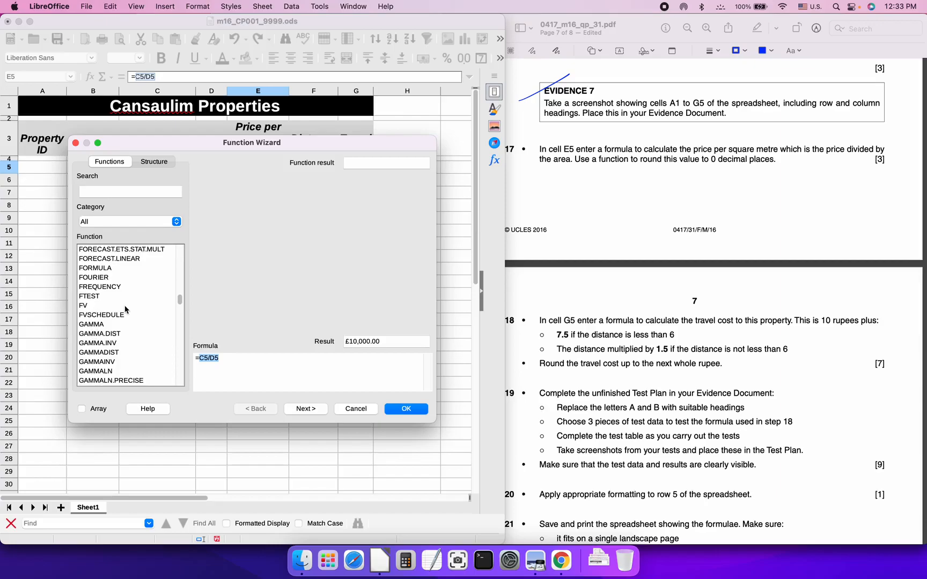
scroll(125, 310, down, 16)
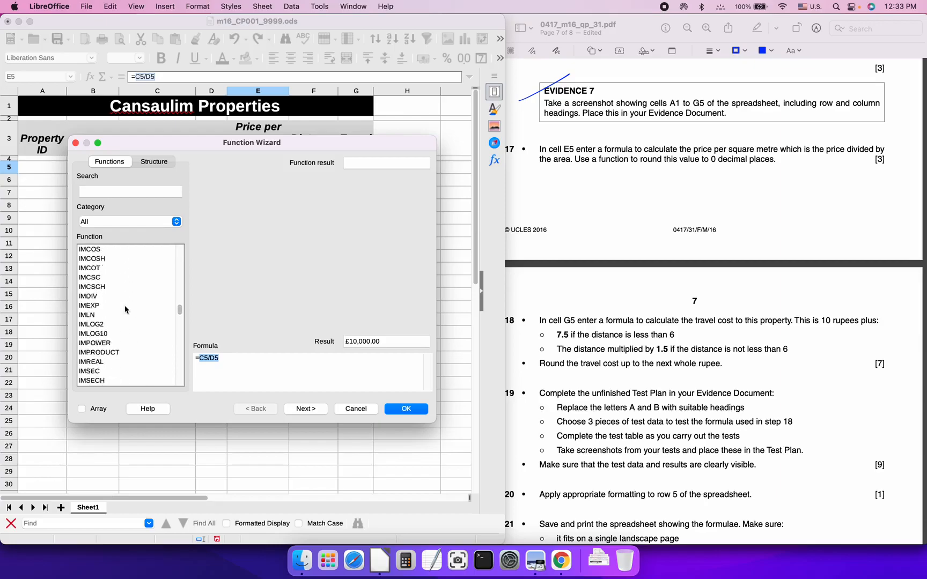
scroll(125, 310, down, 20)
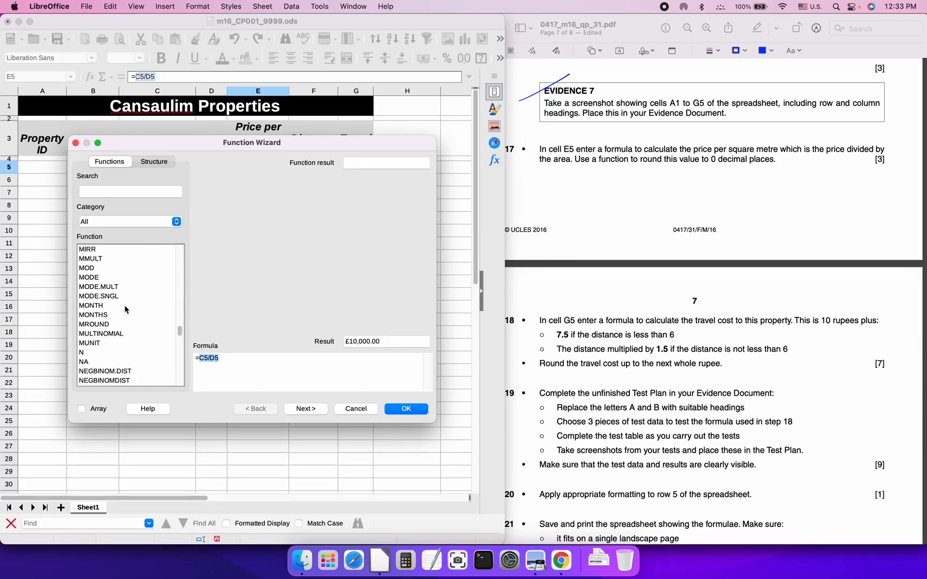
scroll(125, 310, down, 9)
scroll(125, 310, up, 4)
scroll(125, 310, down, 15)
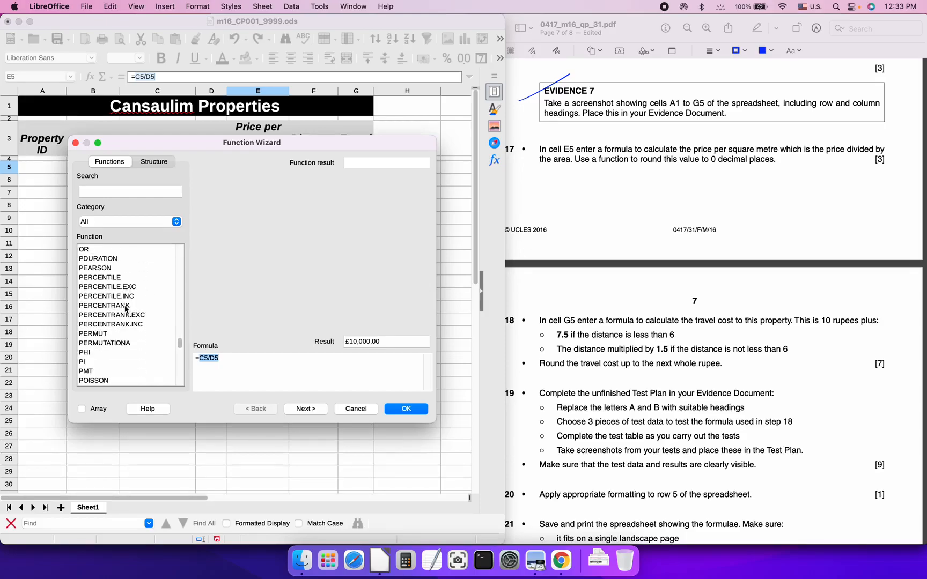
scroll(125, 309, down, 4)
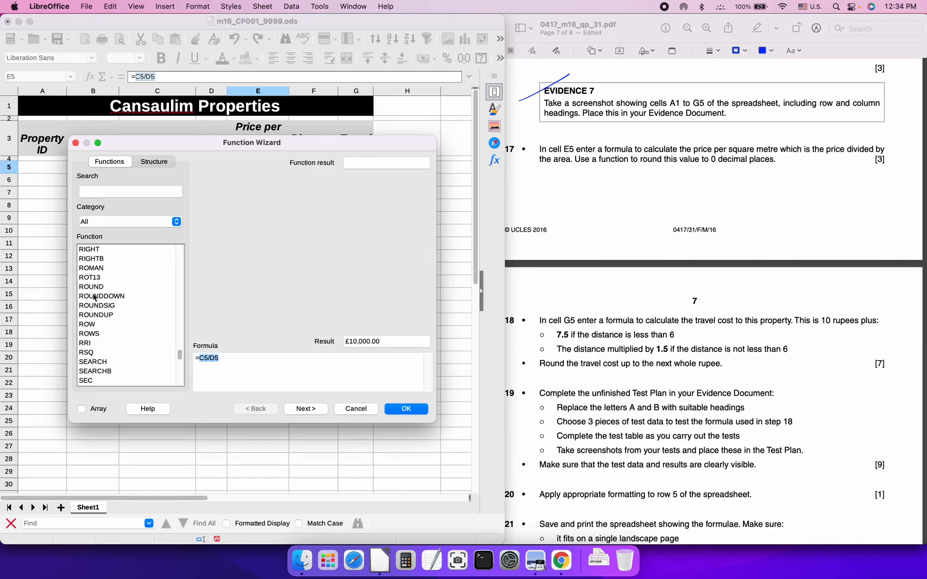
Choose ROUNDUP and set E5's formula to =ROUNDUP(C5/D5)
click(101, 316)
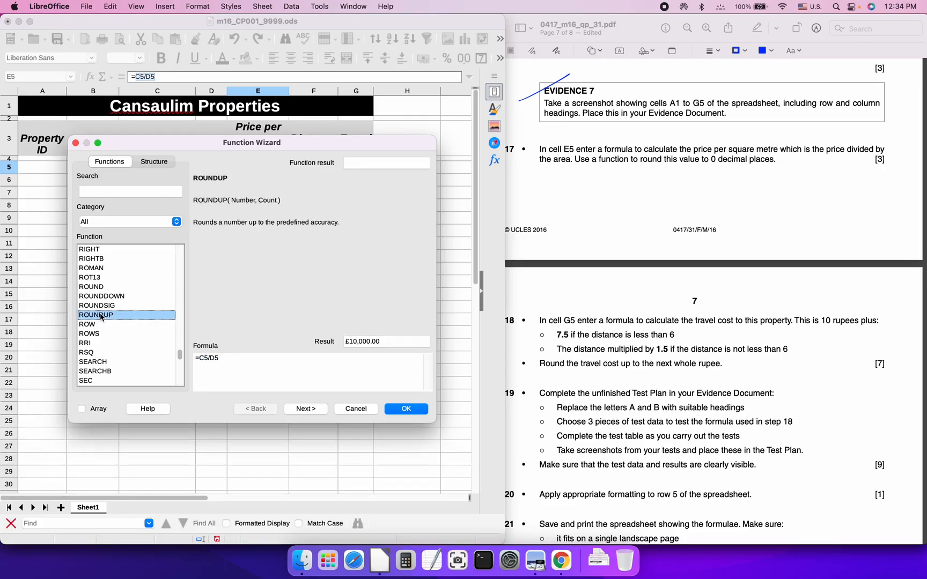
click(200, 359)
text(ROUNDUP(C5/D5)
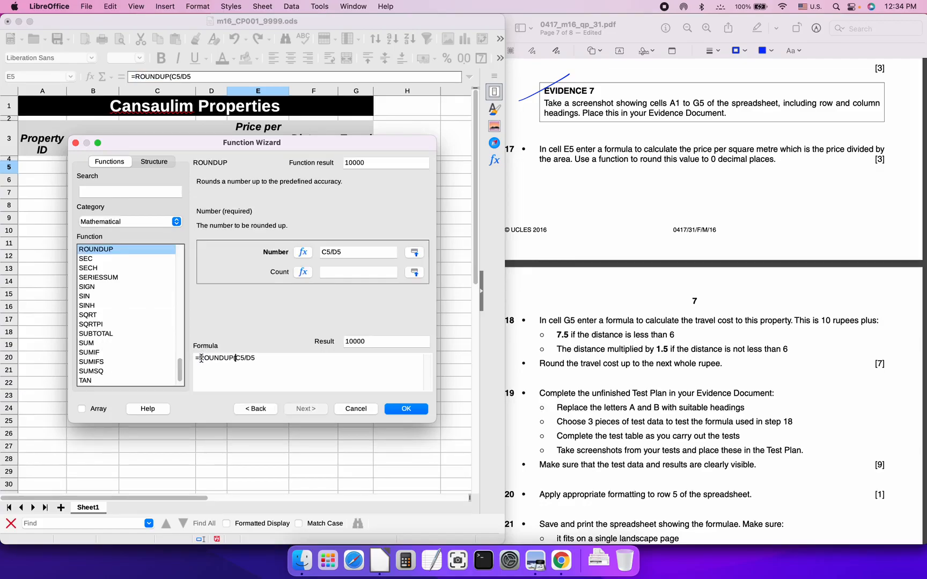
text())
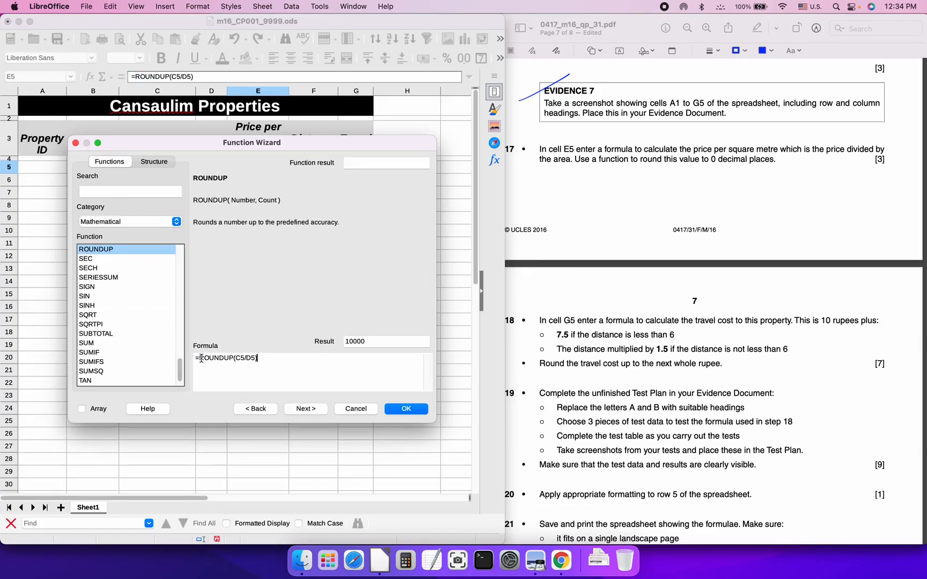
click(394, 409)
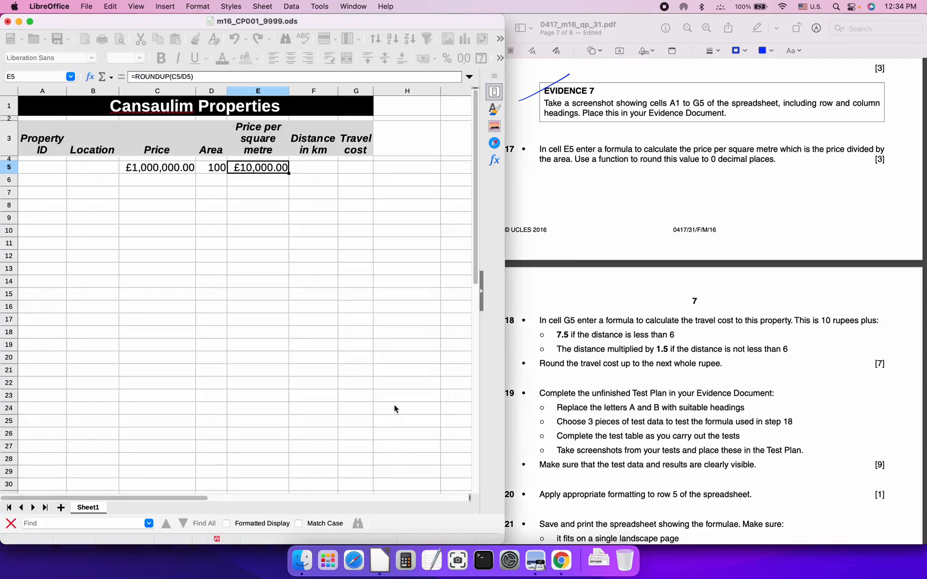
Try the default currency on E5 from the toolbar list, then undo it
click(262, 168)
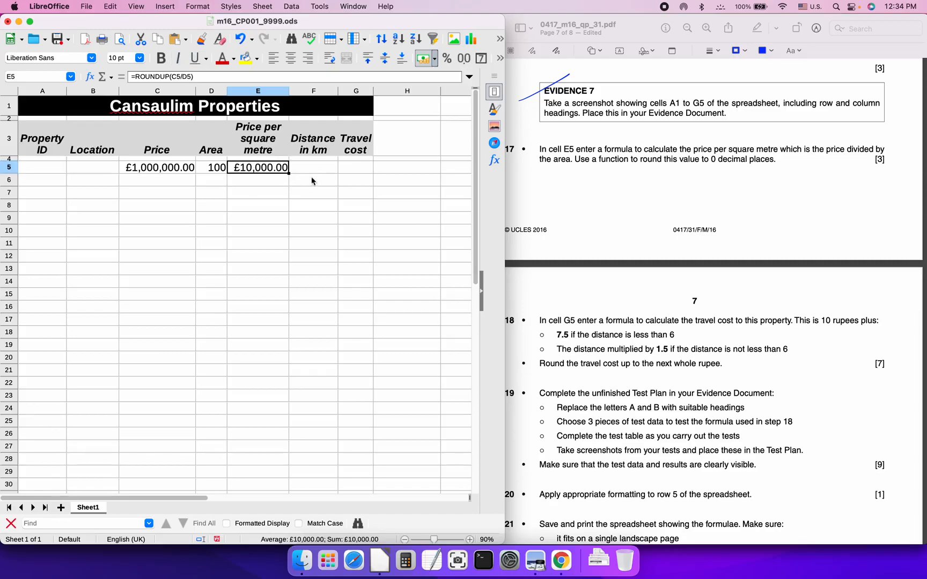
right_click(258, 169)
mouse_move(294, 213)
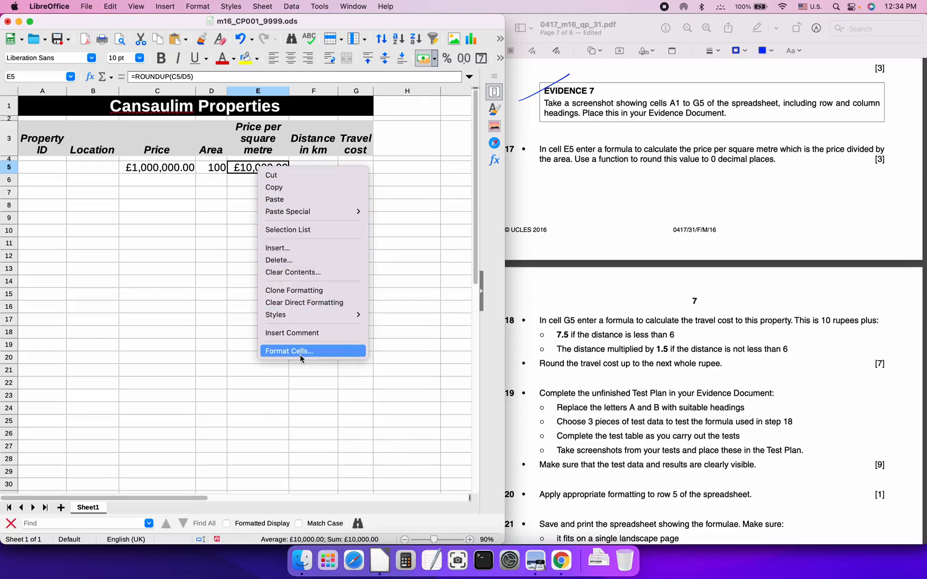
click(465, 63)
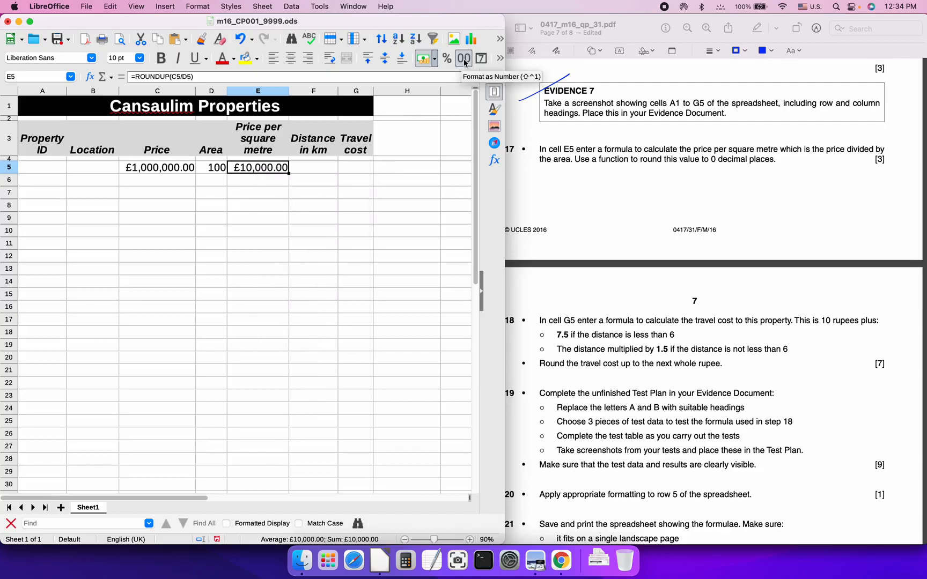
click(434, 58)
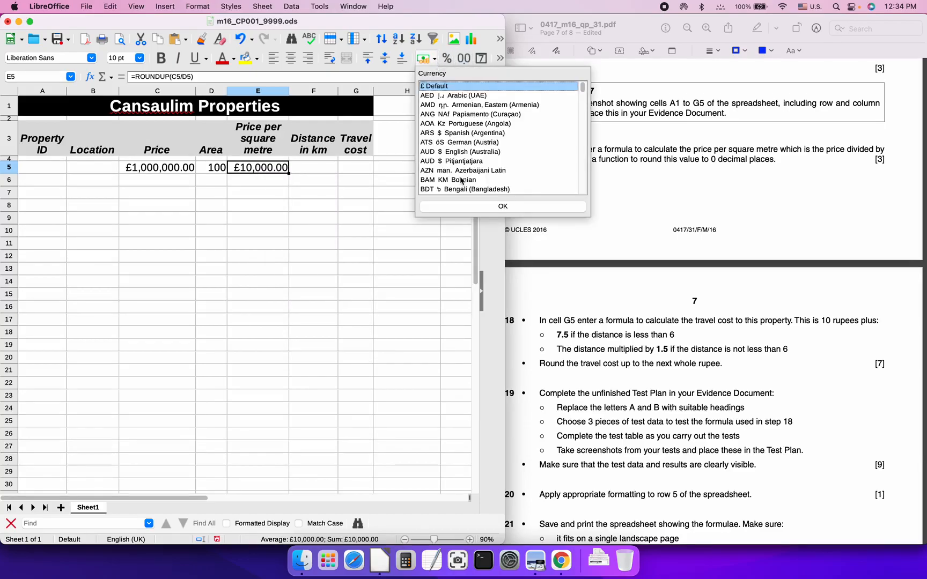
scroll(500, 142, down, 10)
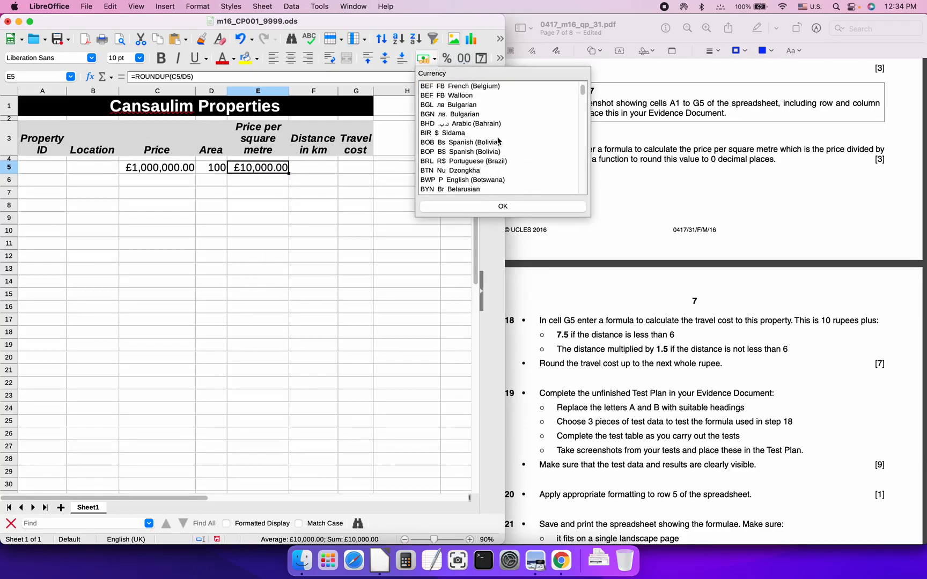
click(499, 207)
key(super+z)
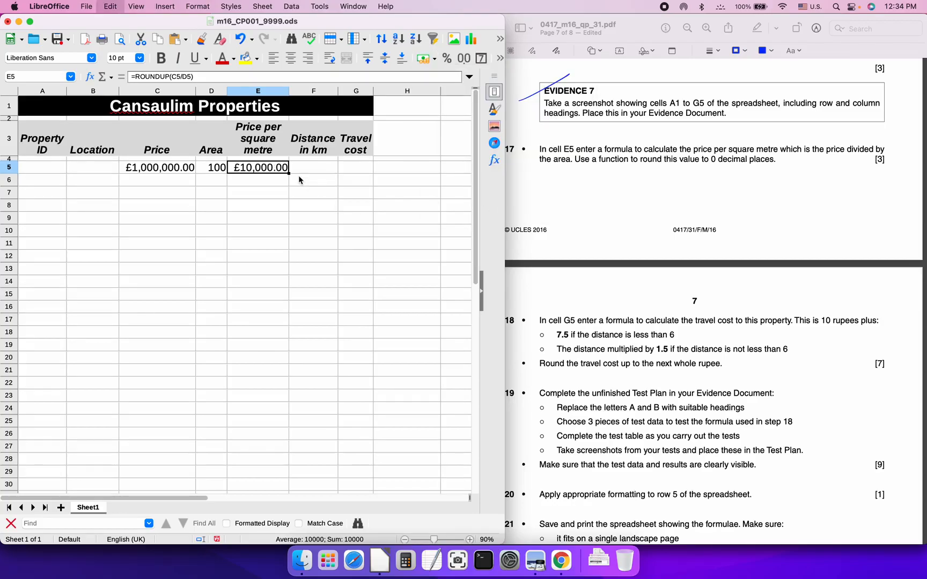
Format E5 as currency -£1,234 with 0 decimals and 0 leading zeroes, then save
right_click(258, 169)
click(321, 352)
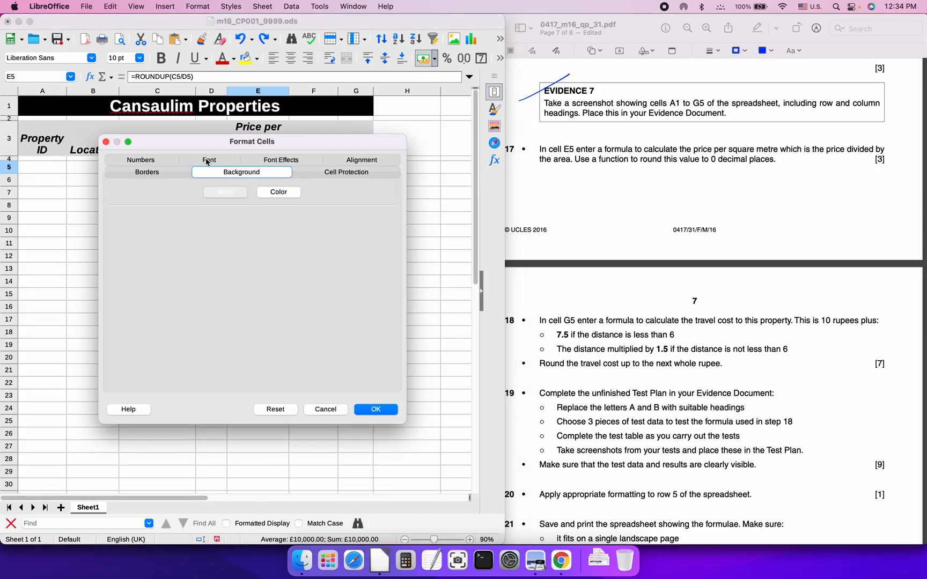
click(142, 164)
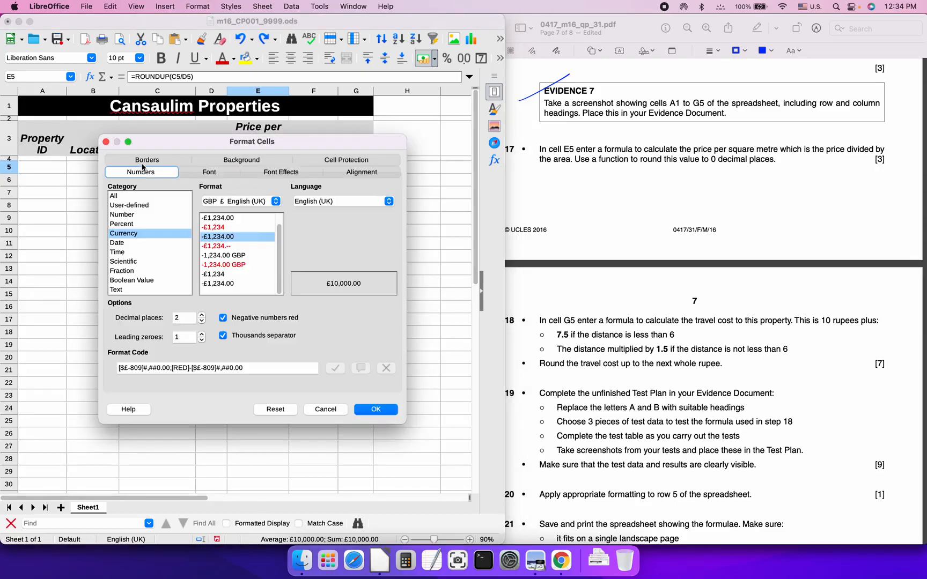
click(231, 227)
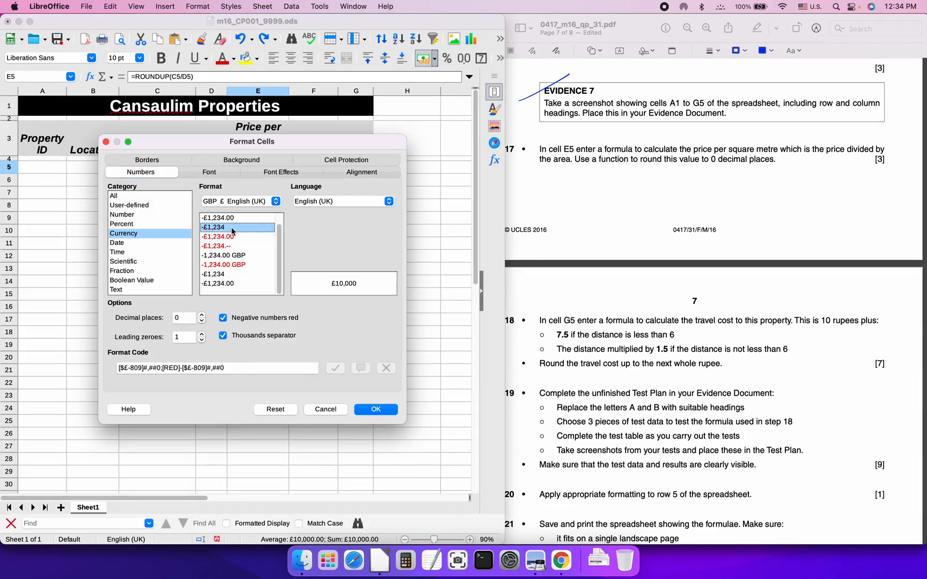
click(202, 340)
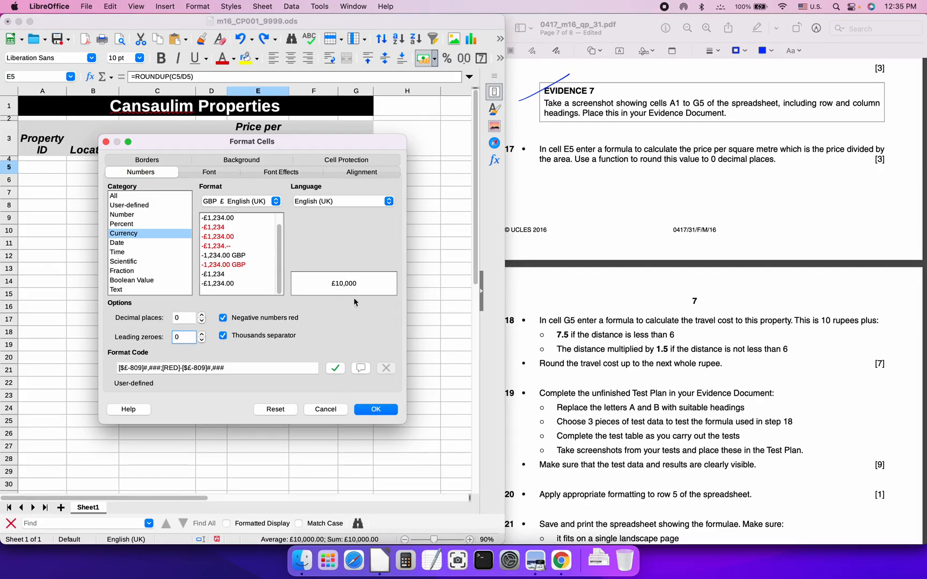
click(376, 410)
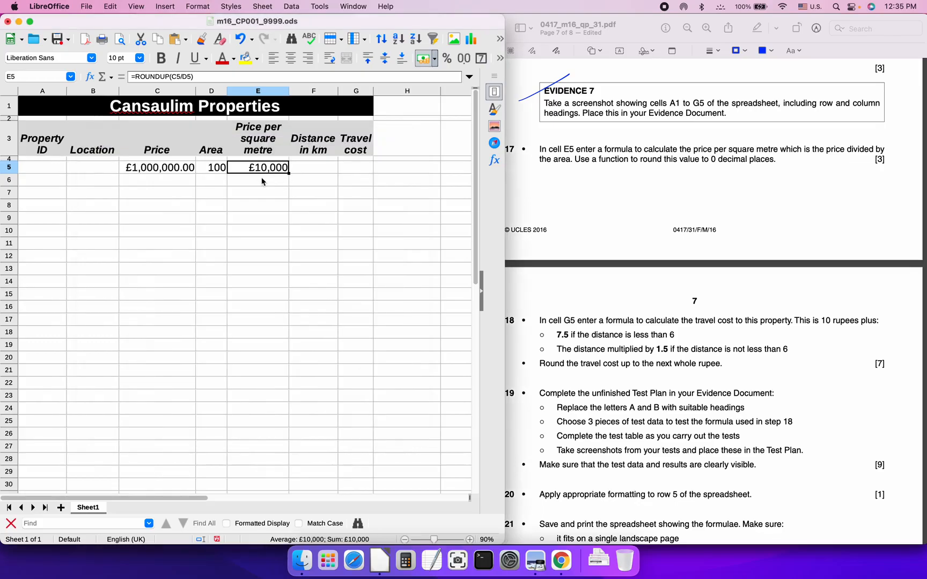
key(super+s)
Draw a pen tick beside item 17 on the Preview question paper, then return to Calc
click(575, 188)
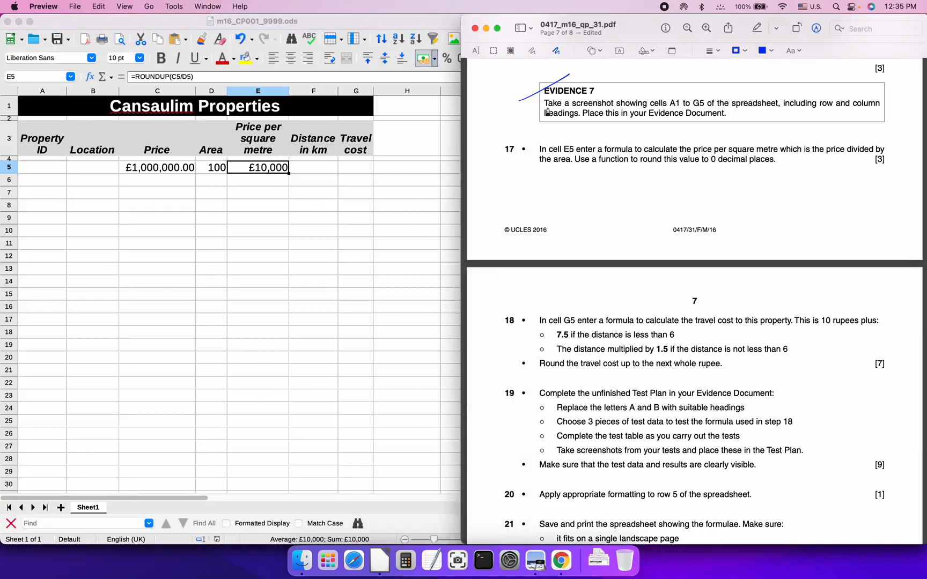
drag(501, 159, 542, 141)
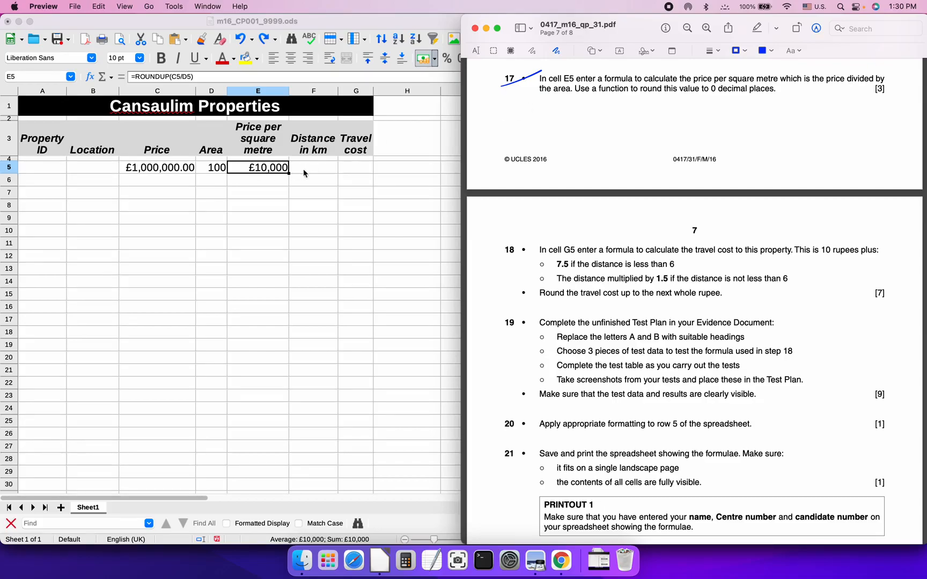
click(324, 22)
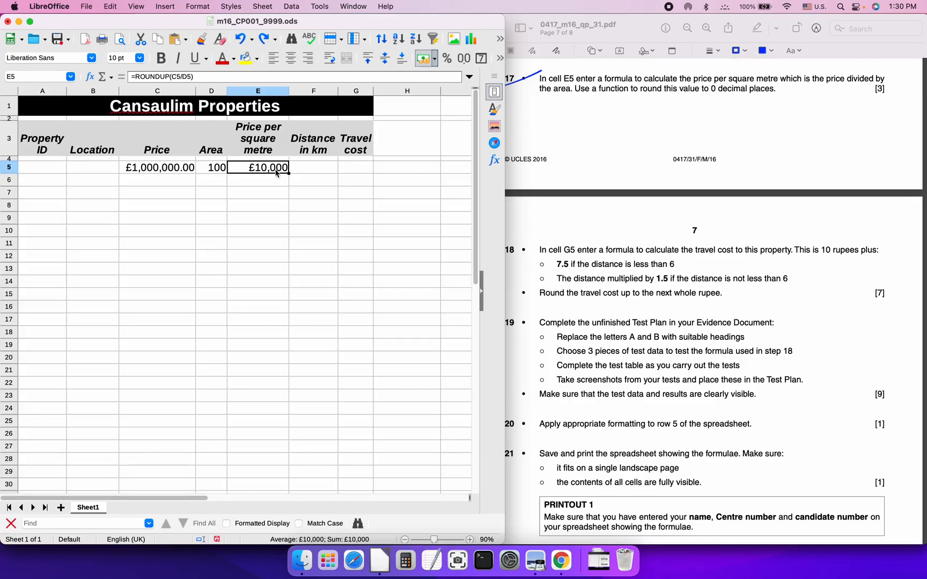
Change E5's formula from =ROUNDUP(C5/D5) to =ROUND(C5/D5,0)
click(203, 77)
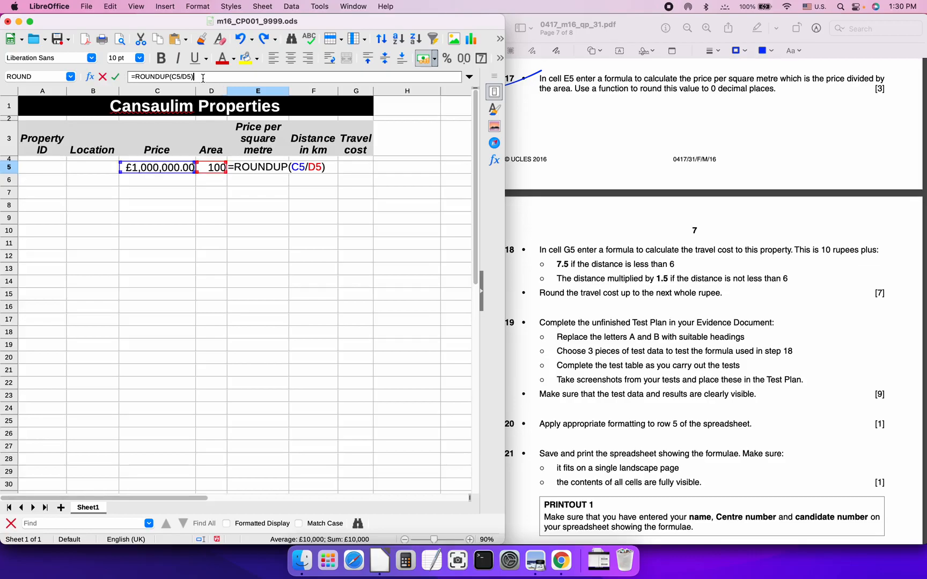
key(Left)
key(Left)
key(Left)
key(Left)
key(Left)
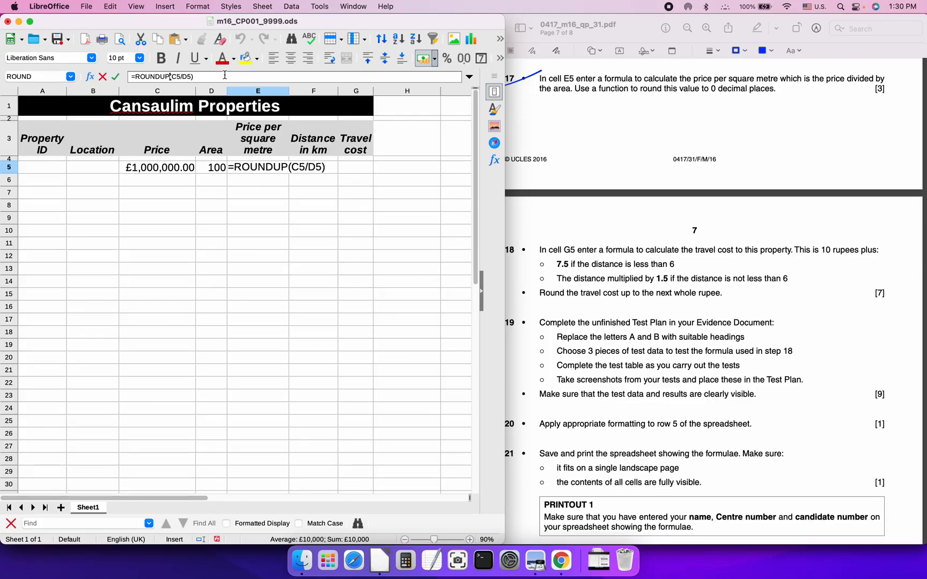
key(BackSpace)
key(BackSpace)
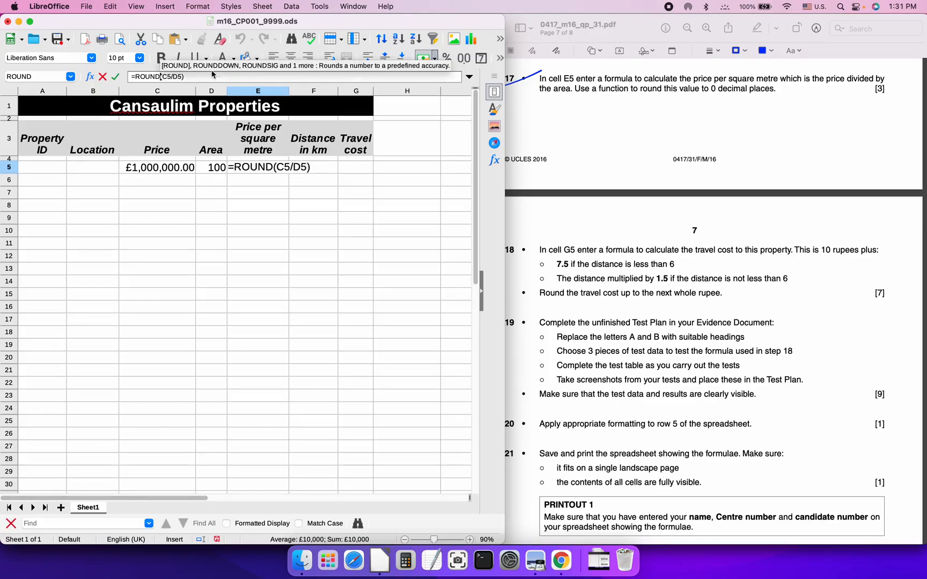
click(200, 77)
key(Left)
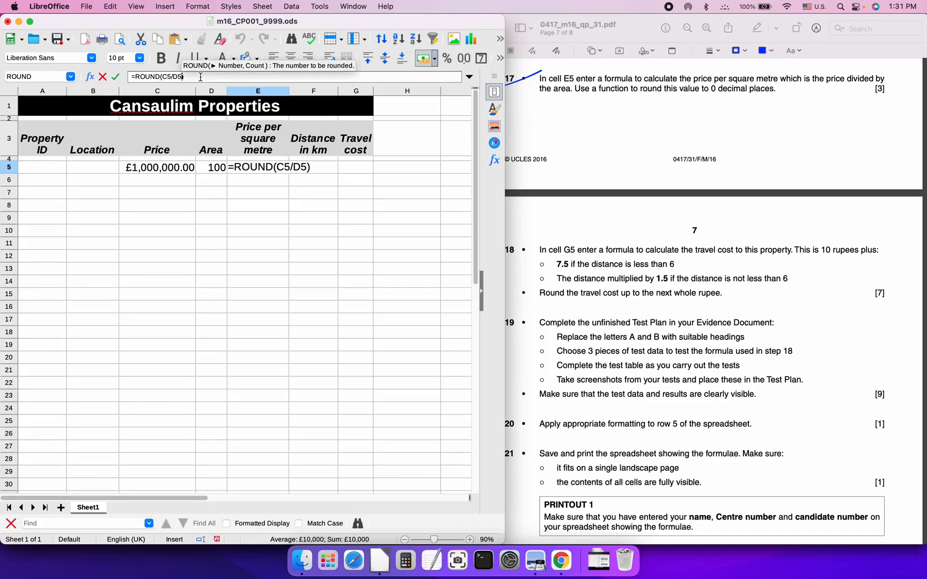
text(,)
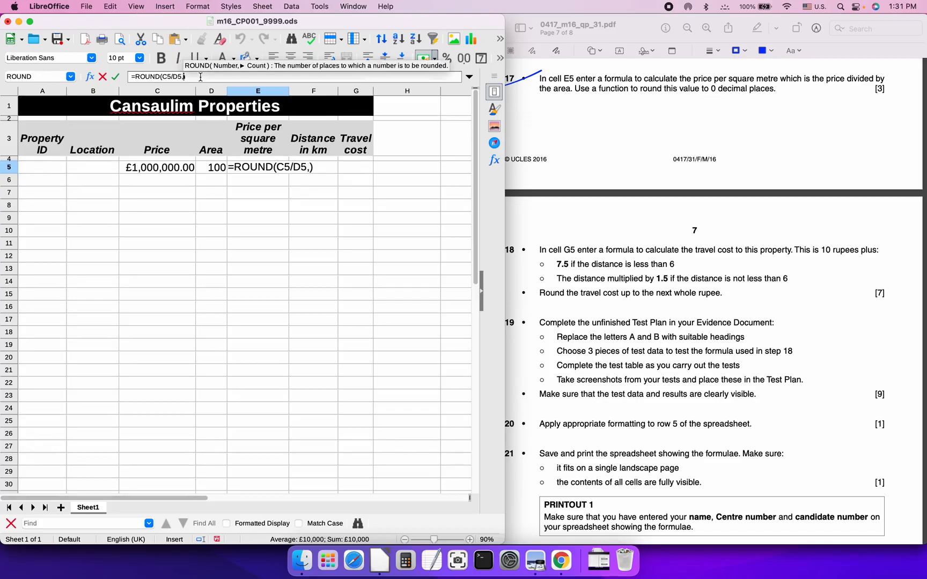
text(0)
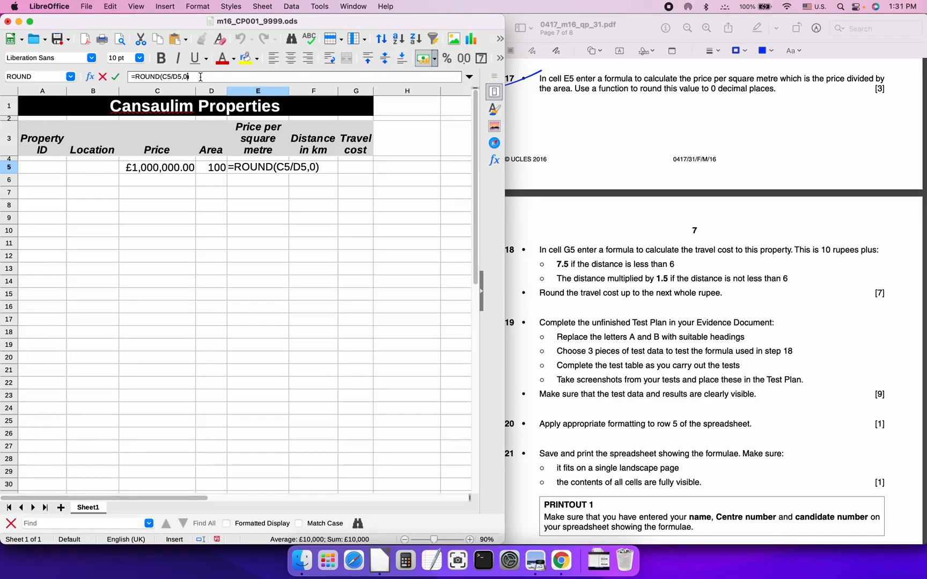
key(Return)
key(Up)
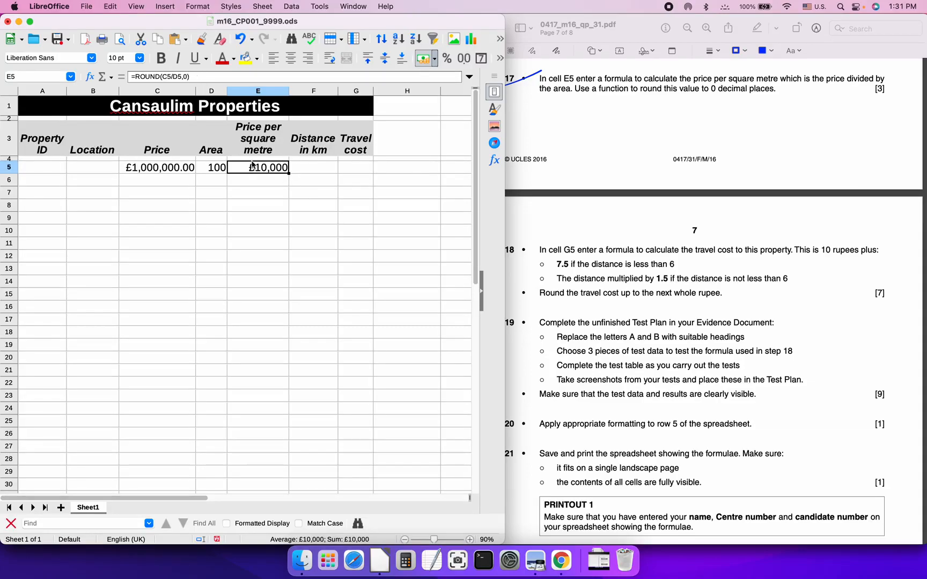
Try a plain number format on E5, then undo it
scroll(666, 143, up, 10)
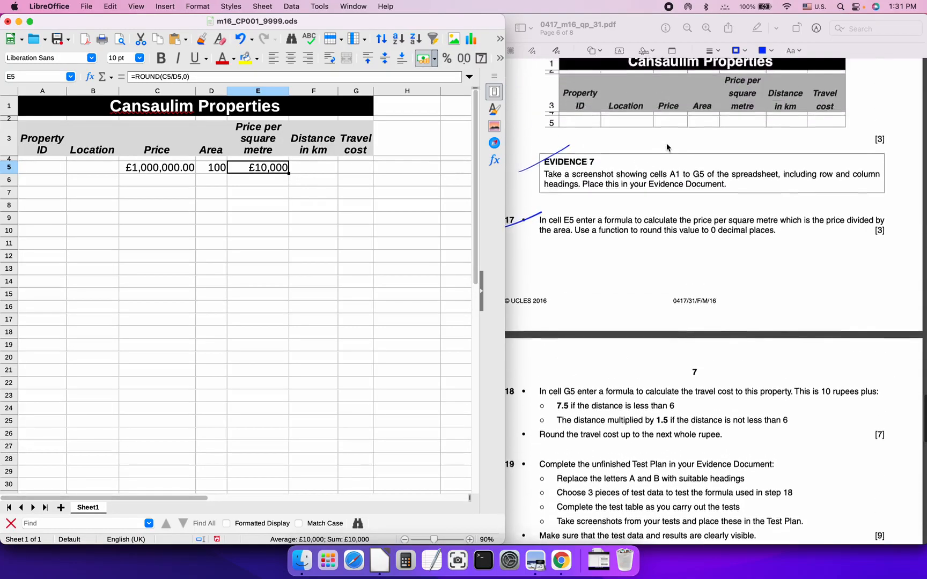
scroll(667, 143, up, 5)
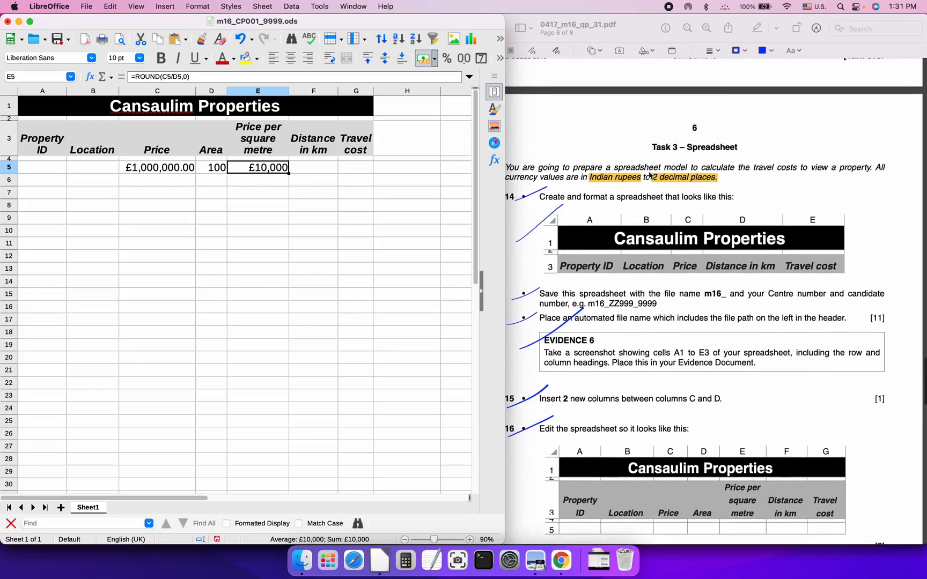
scroll(537, 195, down, 15)
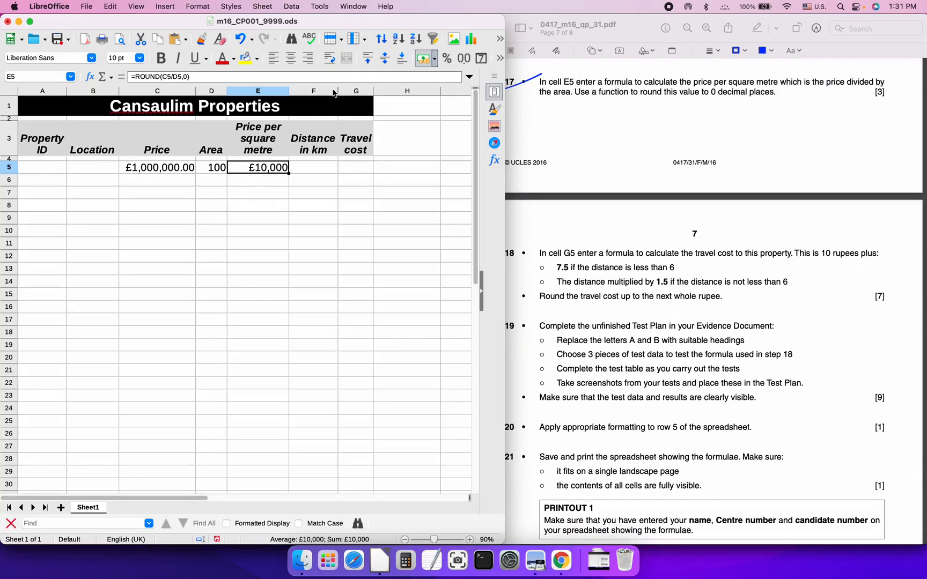
click(464, 60)
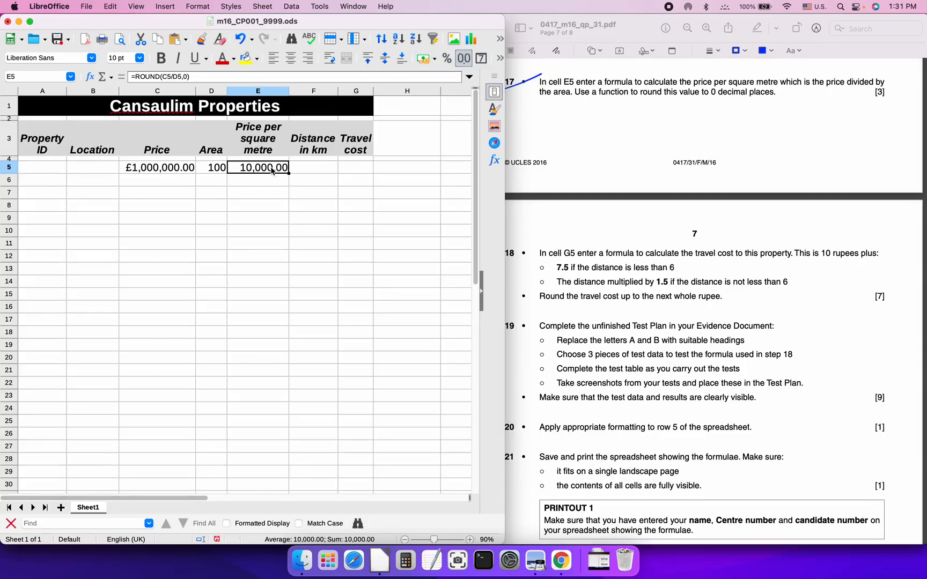
key(ctrl+z)
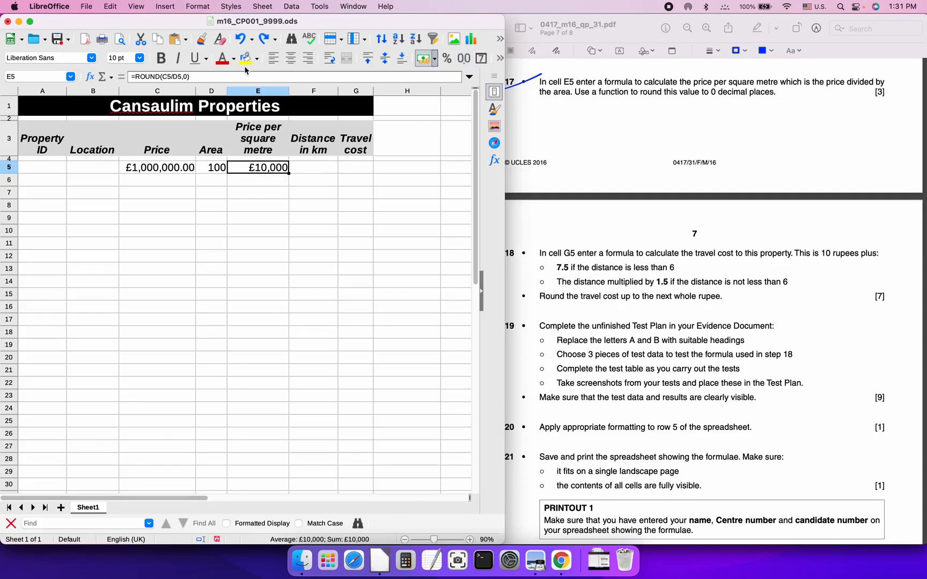
Set E5's currency format to 2 decimal places so it shows £10,000.00
click(198, 6)
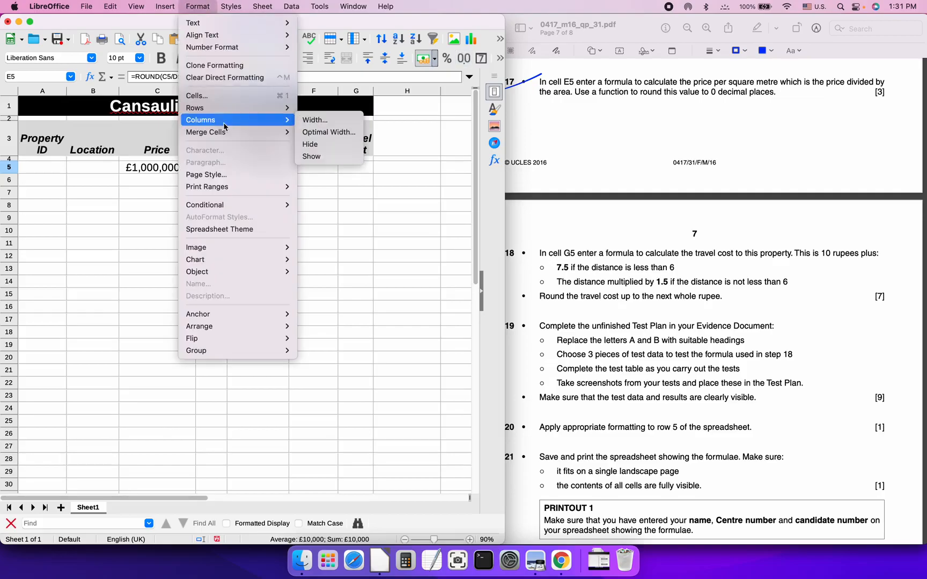
click(251, 96)
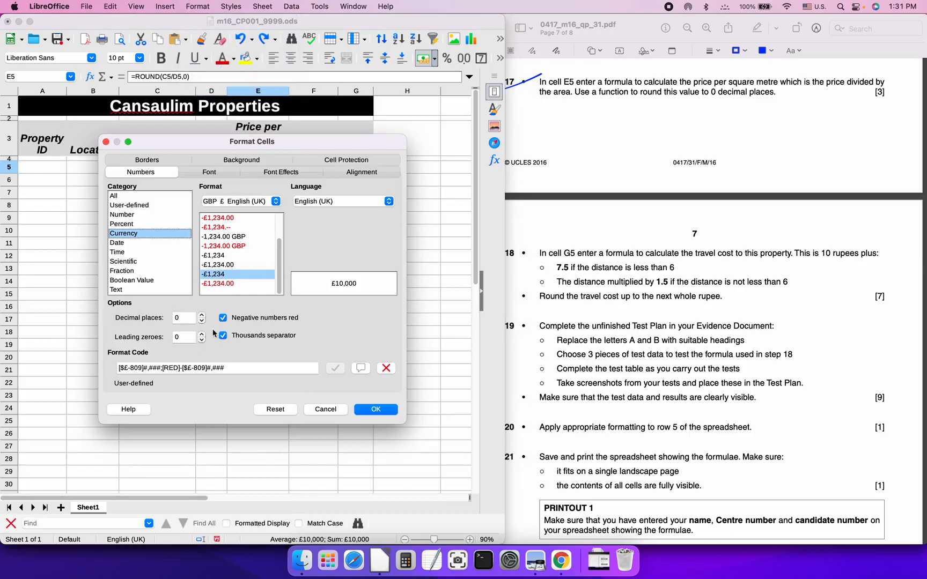
click(202, 315)
click(203, 316)
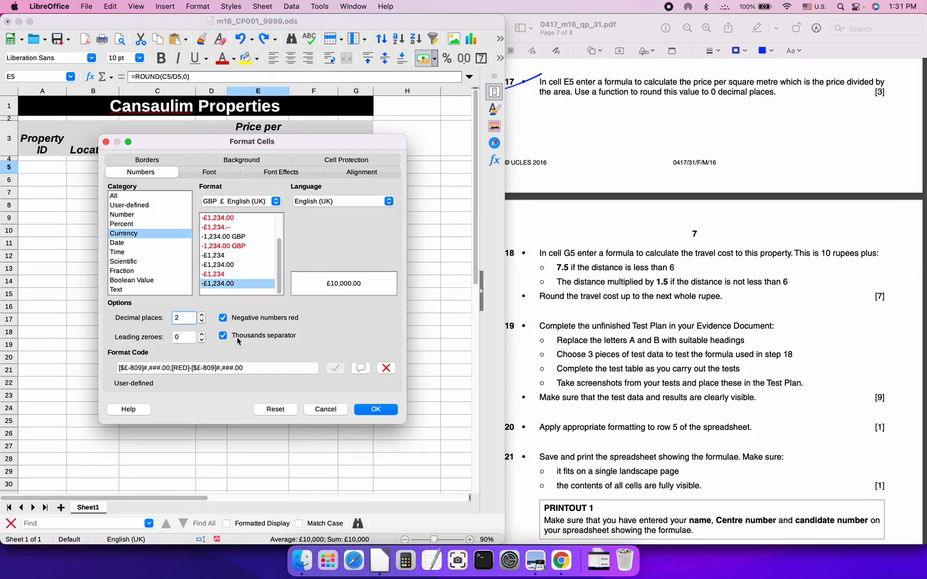
click(376, 410)
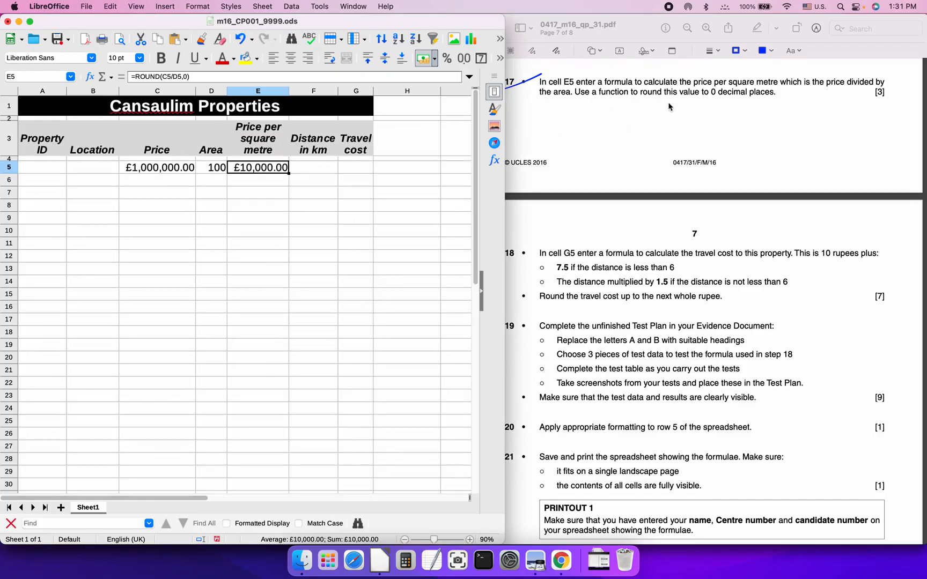
click(571, 92)
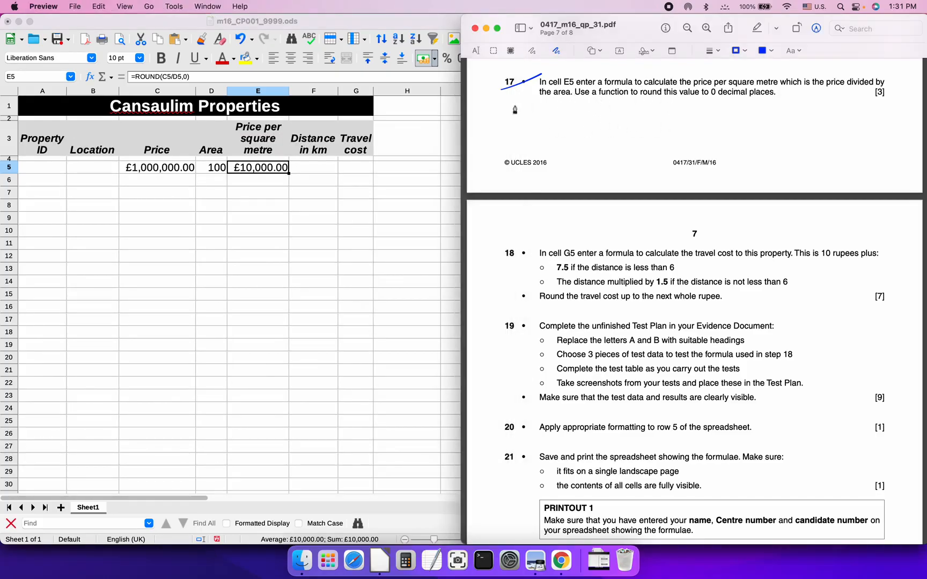
Scroll the exam paper from question 18 down to the step 22 property table
scroll(506, 199, down, 5)
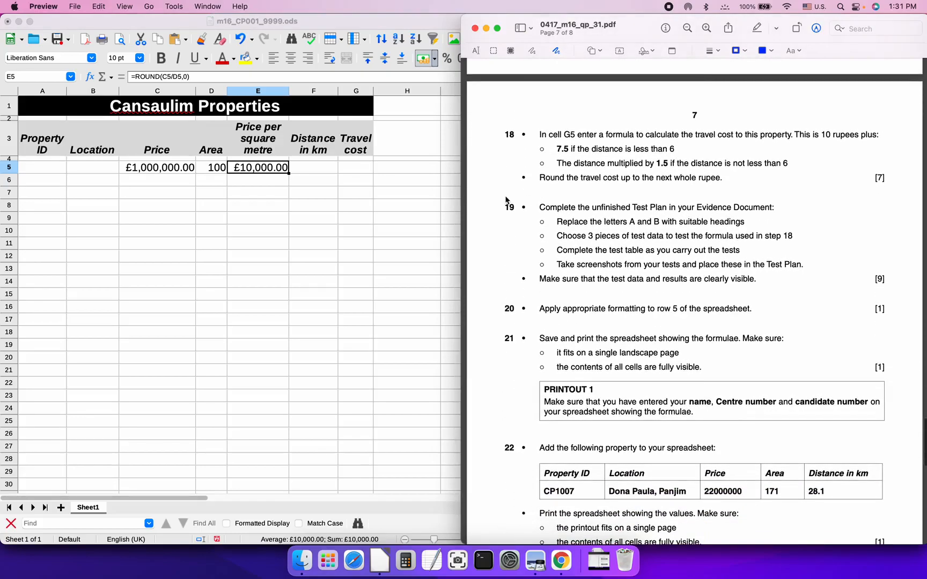
scroll(506, 199, down, 1)
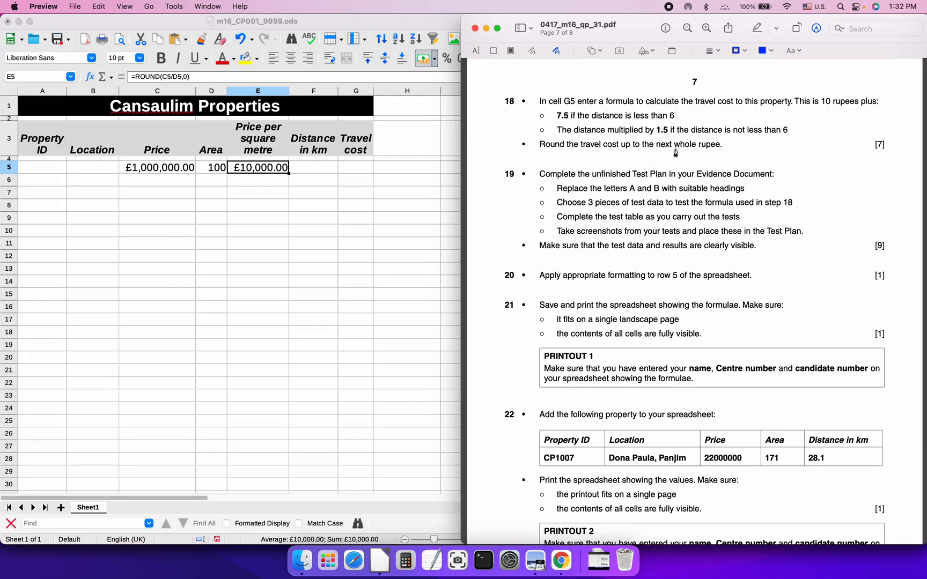
Enter the test distances 5, 6 and 7 in F5:F7
click(314, 169)
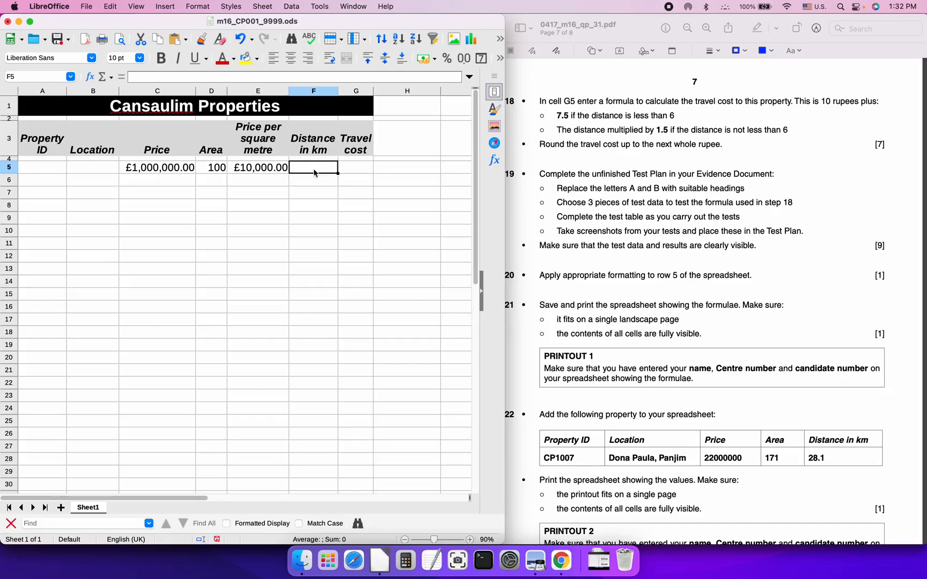
text(5)
key(Return)
text(6)
key(Return)
text(7)
key(Return)
Enter =10+IF(F5<6,7.5,F5*1.5) in G5 as the travel cost formula
key(Up)
key(Up)
key(Up)
key(Right)
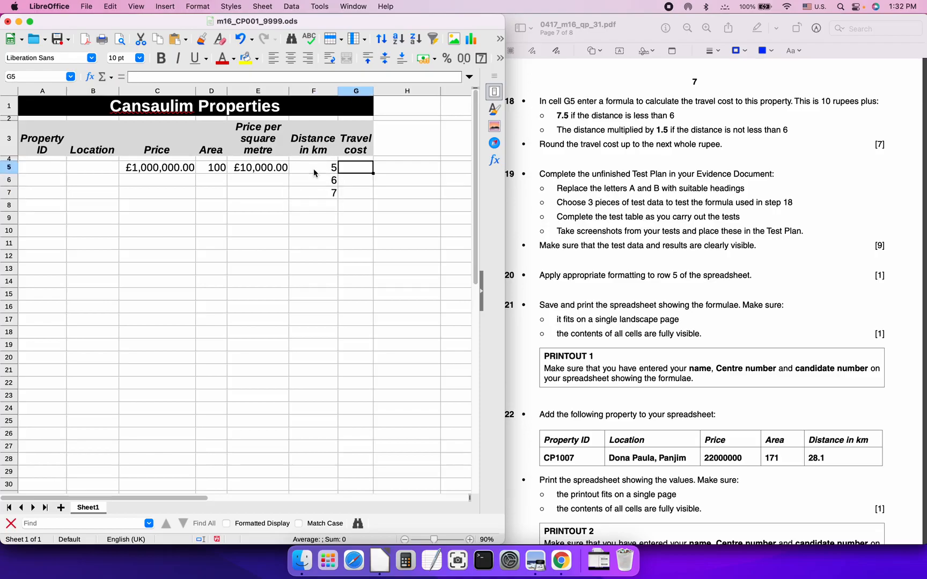
text(=10+)
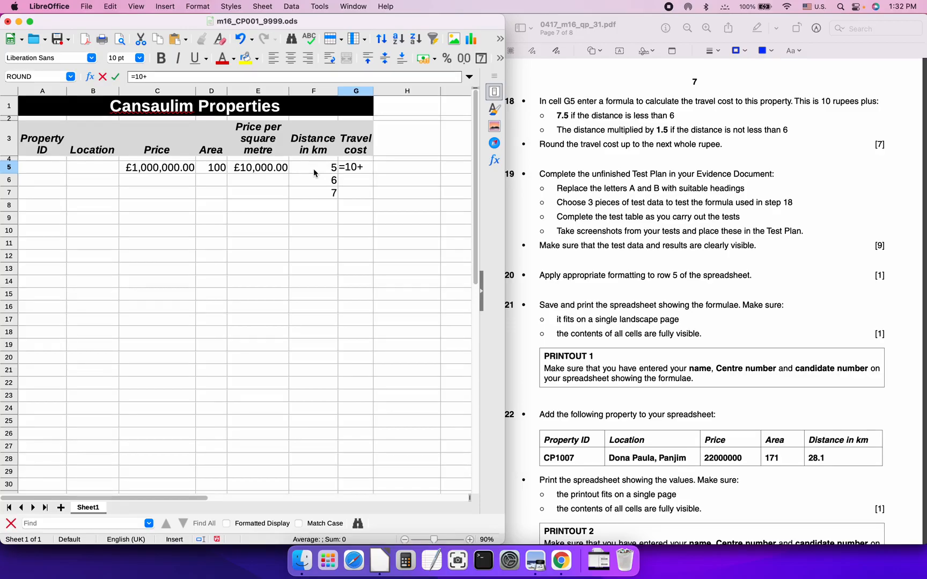
text(IF()
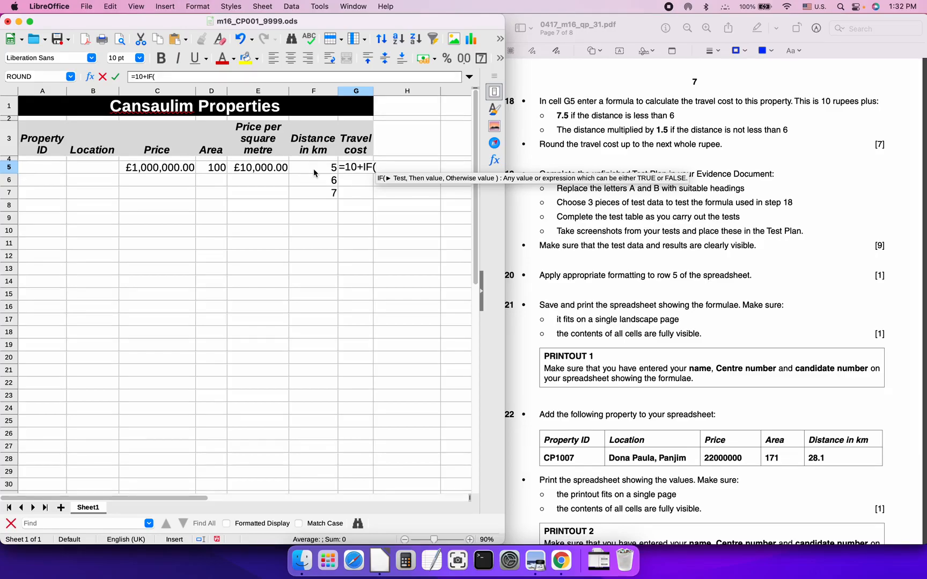
click(323, 172)
text(<)
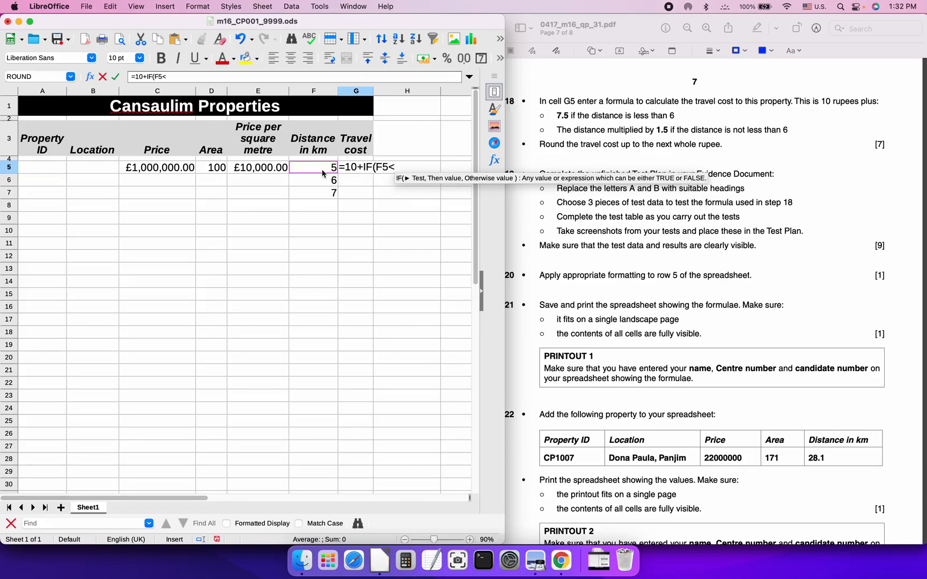
text(6)
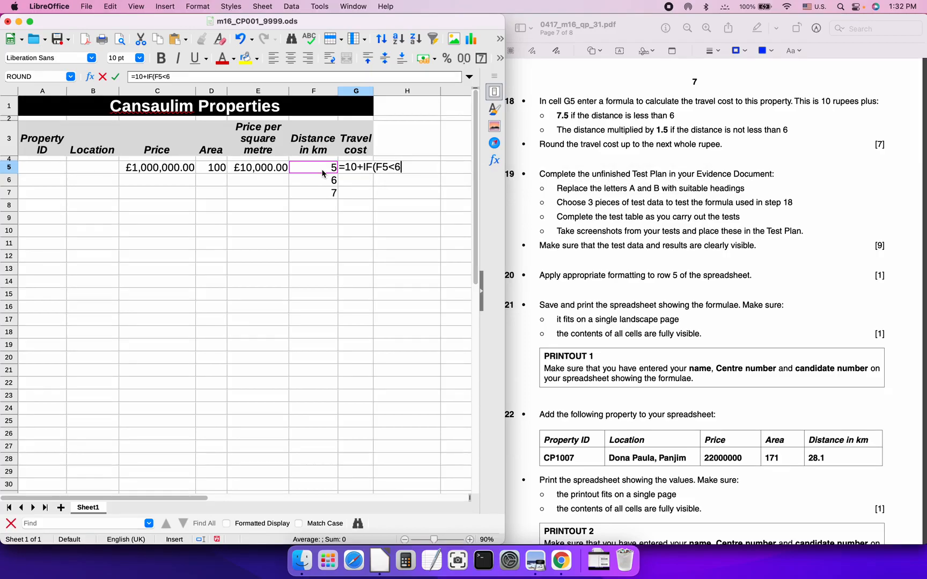
text(,)
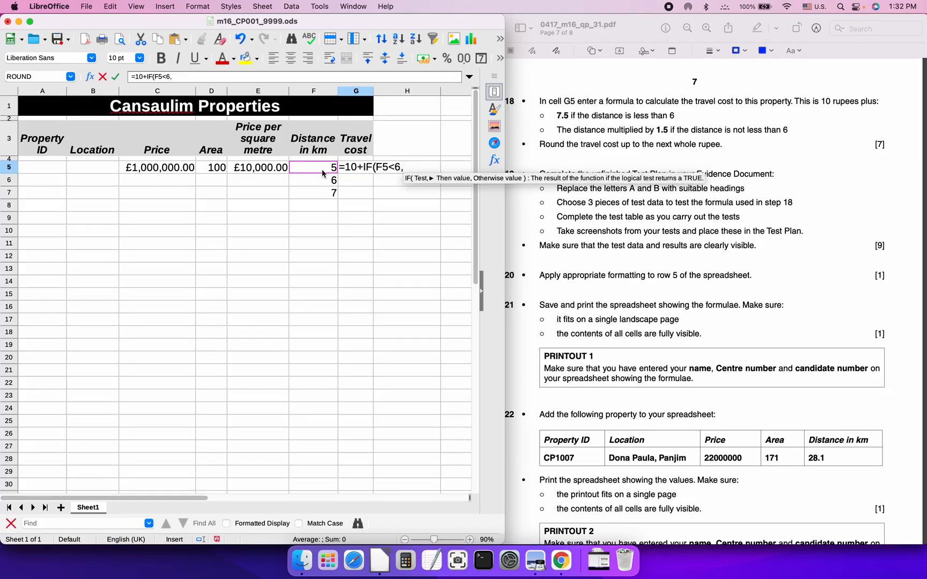
text(7.5)
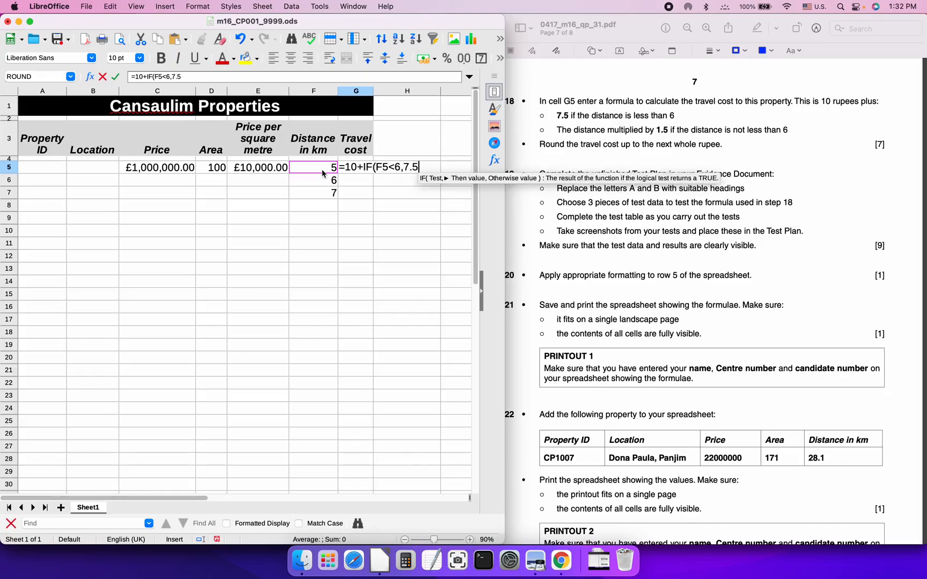
text(,)
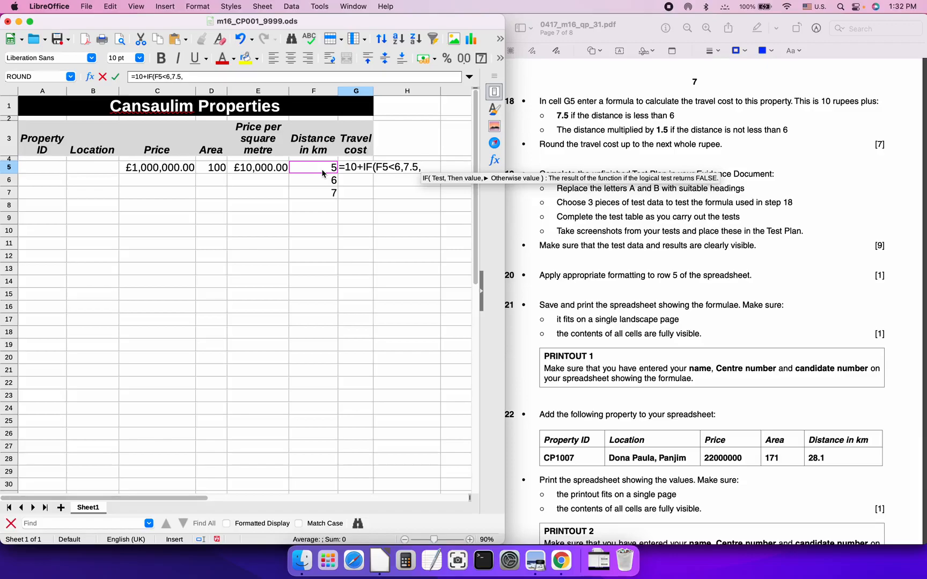
text(F5*)
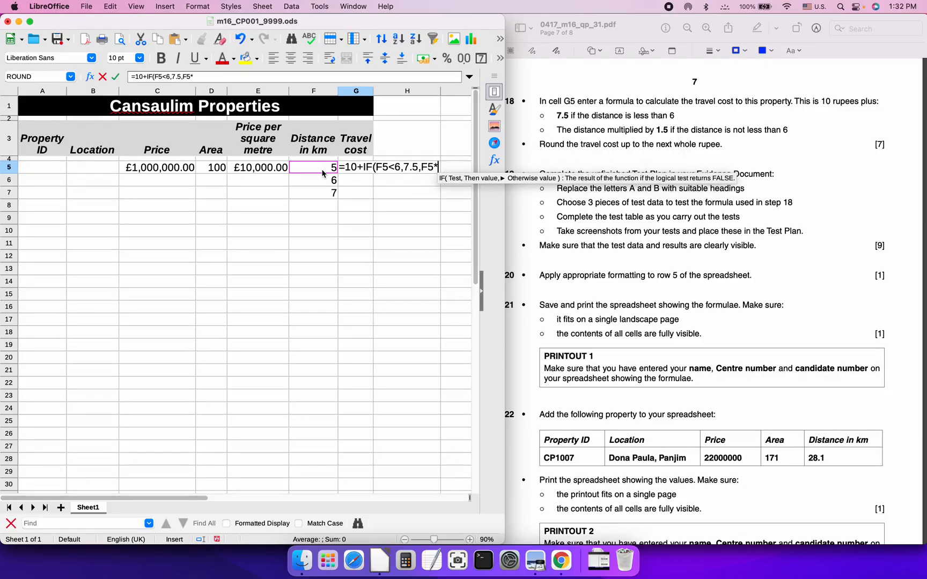
text(1.)
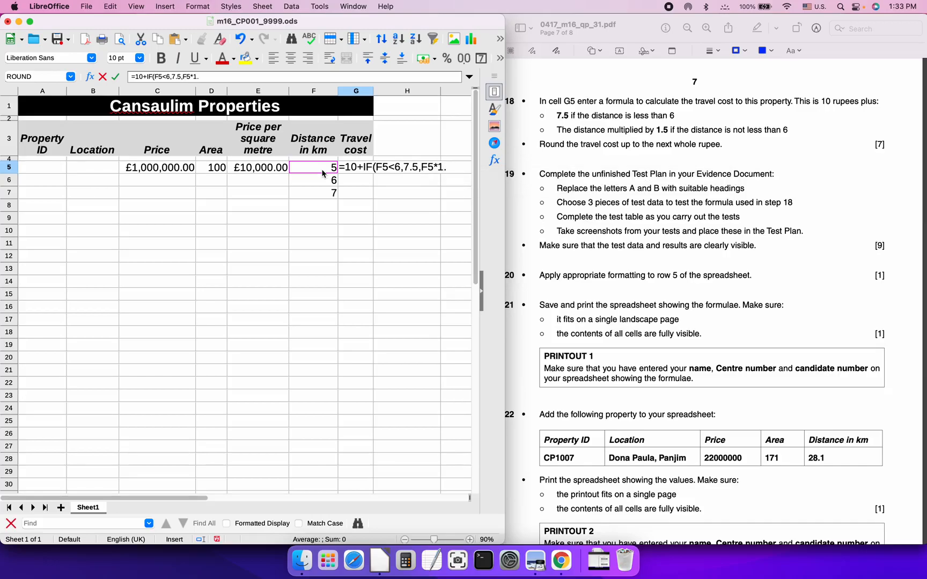
text(5))
key(Return)
Compare the G5 travel cost of 17.5 with the F5 distance
key(Up)
key(Left)
key(Right)
key(Left)
key(Right)
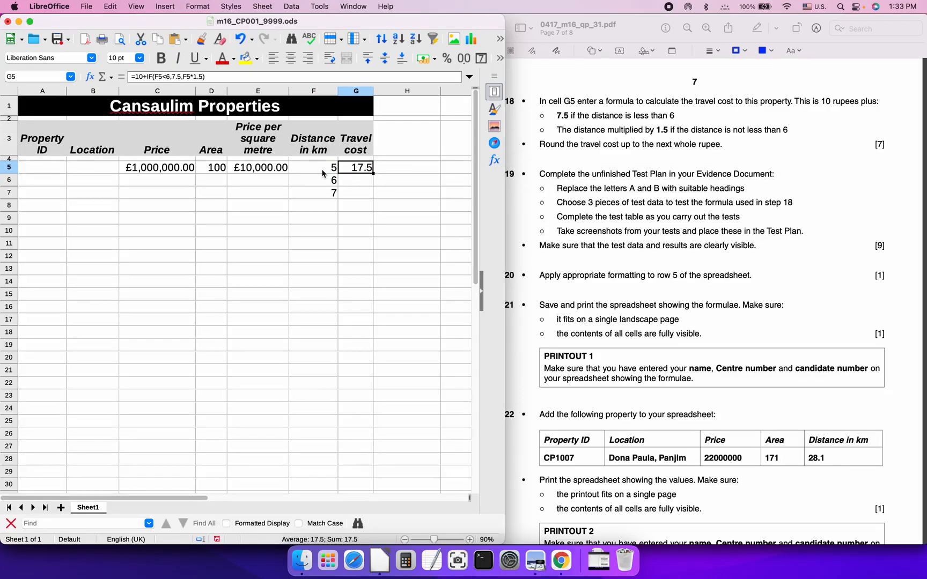
key(Left)
key(Right)
key(Left)
key(Right)
key(Down)
key(Up)
key(Left)
key(Right)
key(Left)
key(Right)
key(Down)
key(Up)
Copy the G5 travel-cost formula into G6 and G7
click(220, 78)
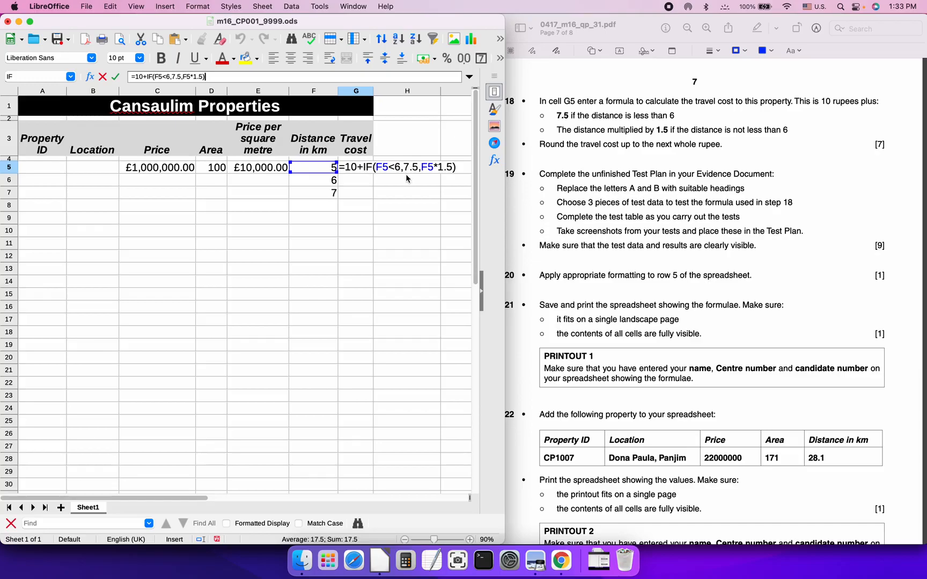
key(Return)
key(Up)
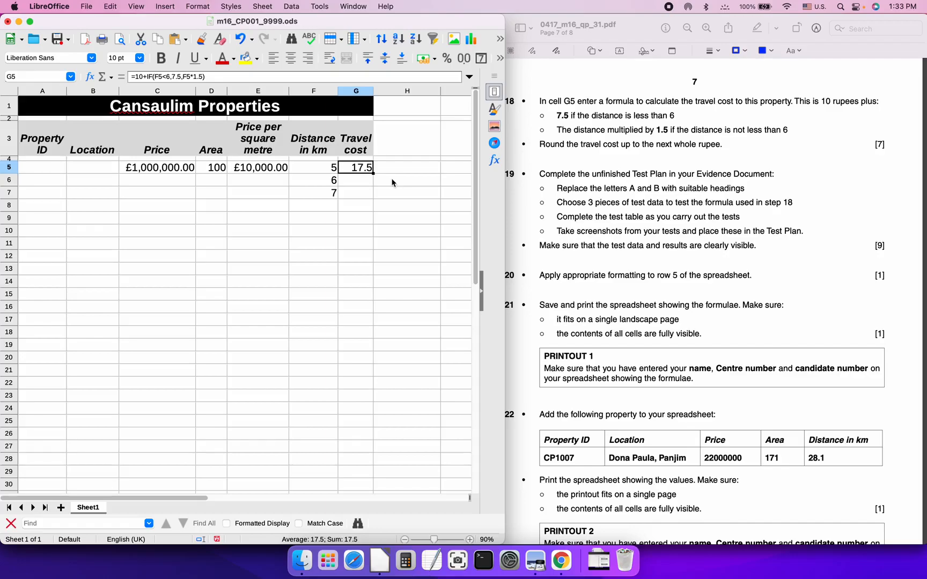
key(super+c)
key(Down)
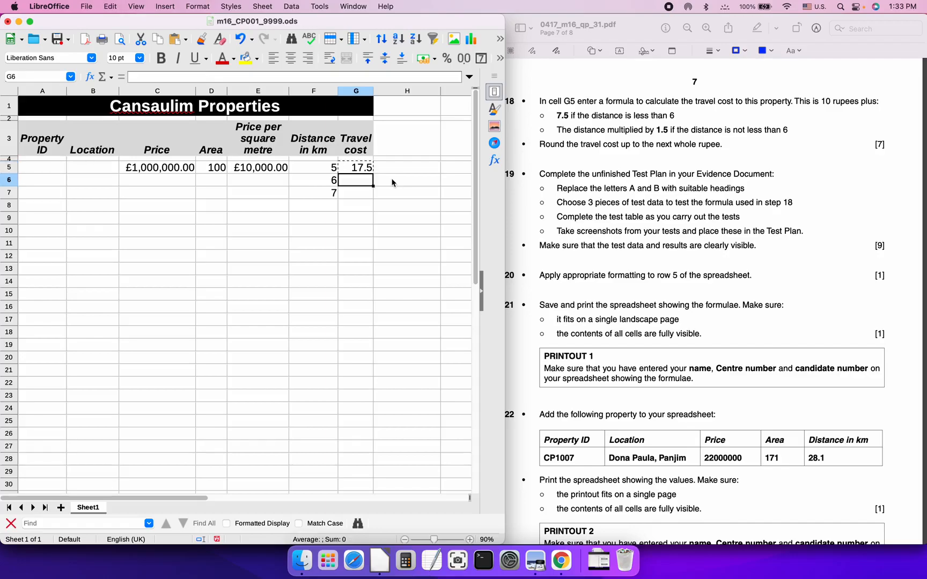
key(super+v)
key(Down)
key(super+v)
Check the G6 and G7 results, 19 and 20.5, against their distances
key(Up)
key(Left)
key(Right)
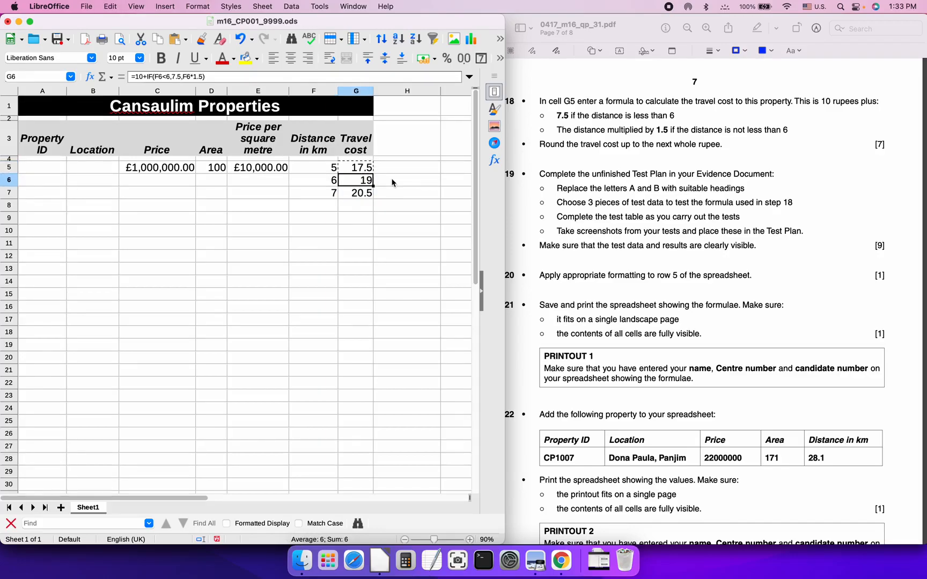
key(Left)
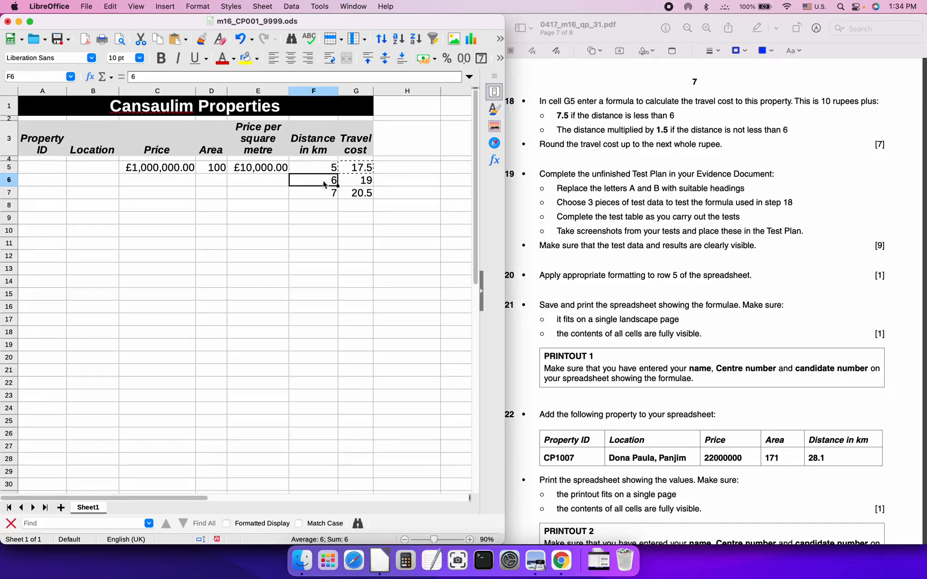
click(369, 193)
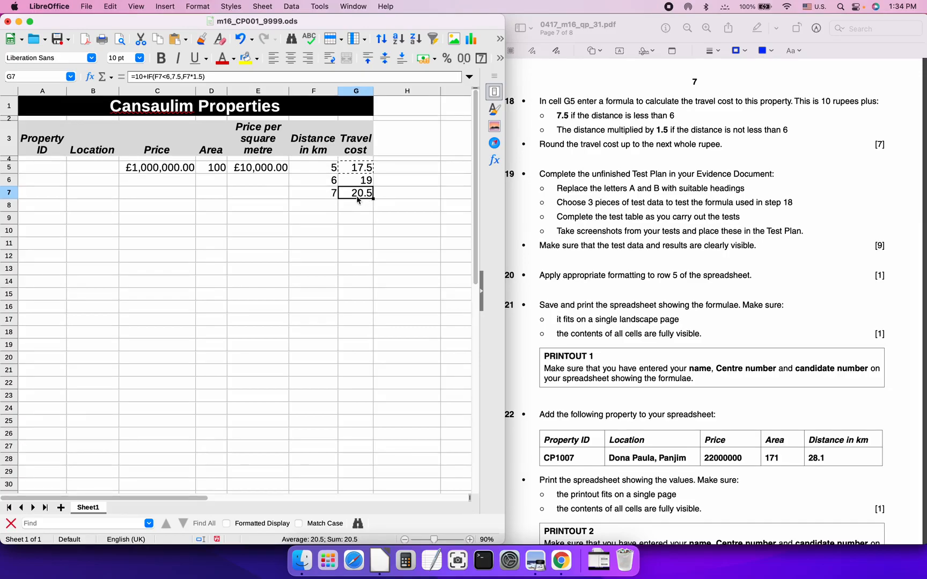
click(363, 168)
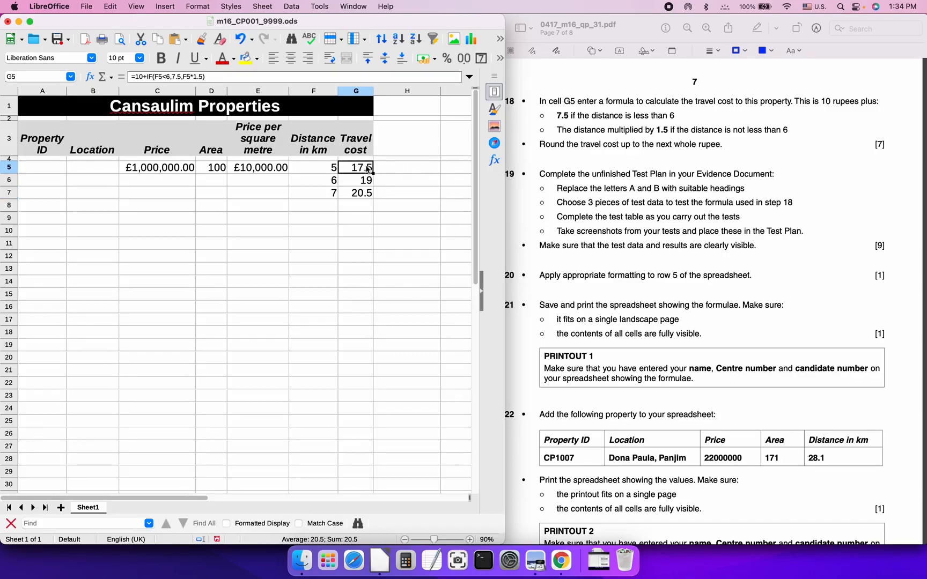
Change G5 to =ROUNDUP(10+IF(F5<6,7.5,F5*1.5),0)
click(137, 76)
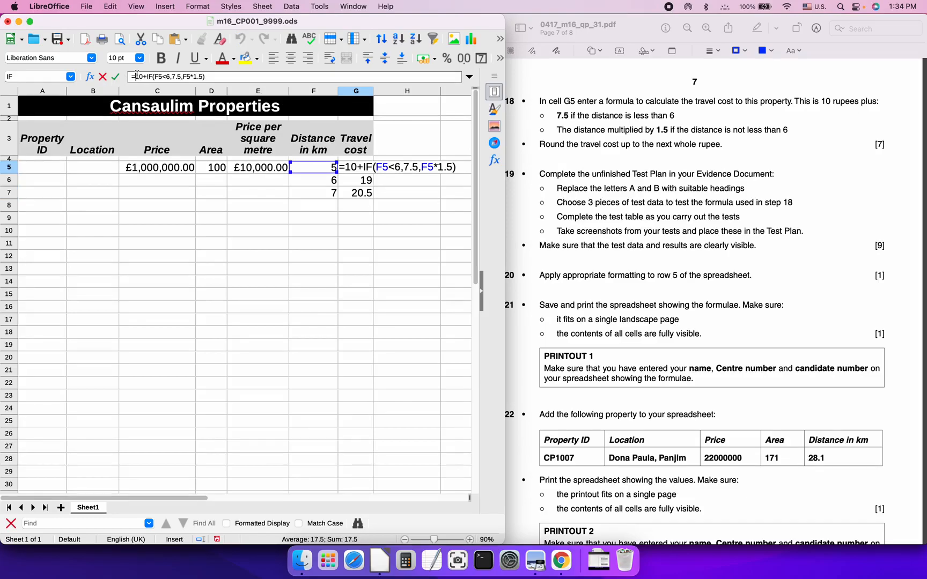
text(ROUNDUP()
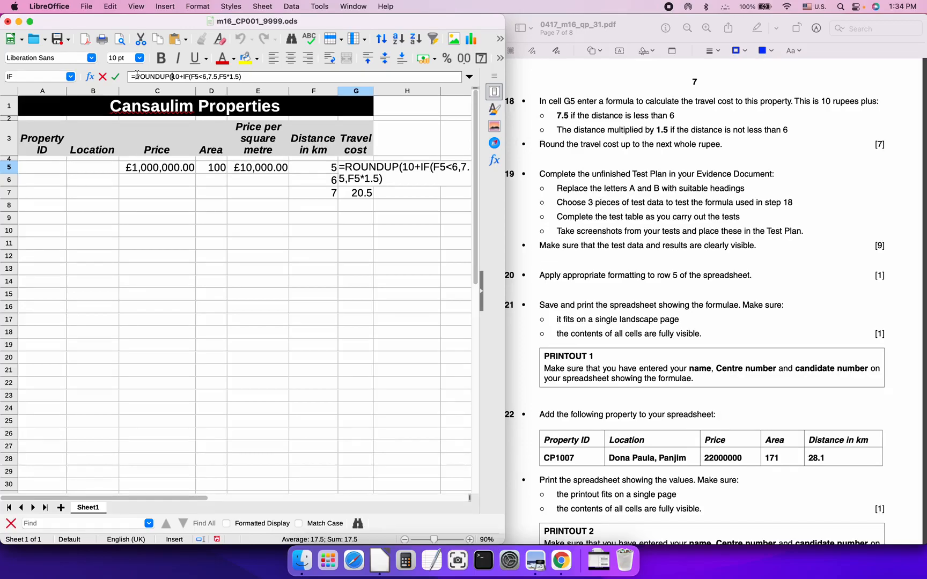
key(Right)
key(Right)
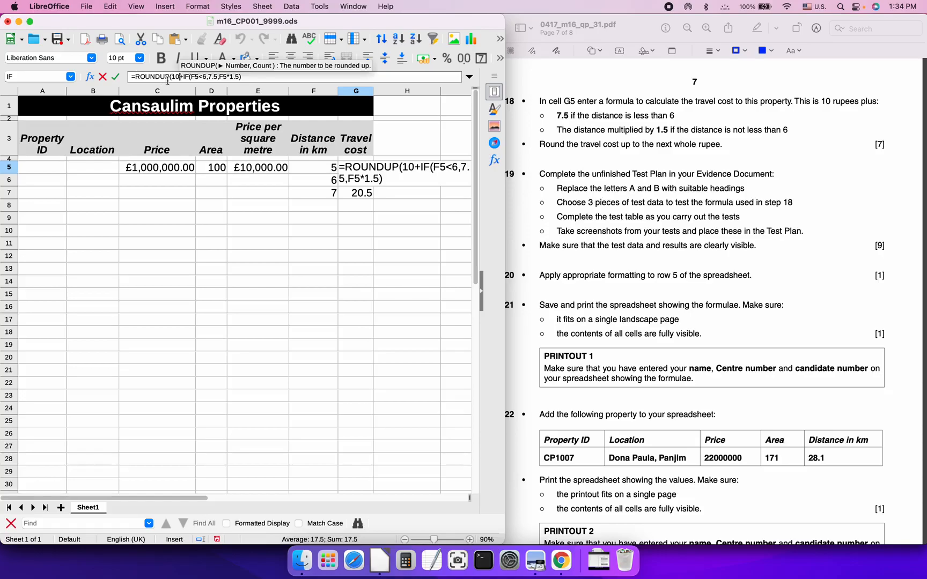
click(255, 77)
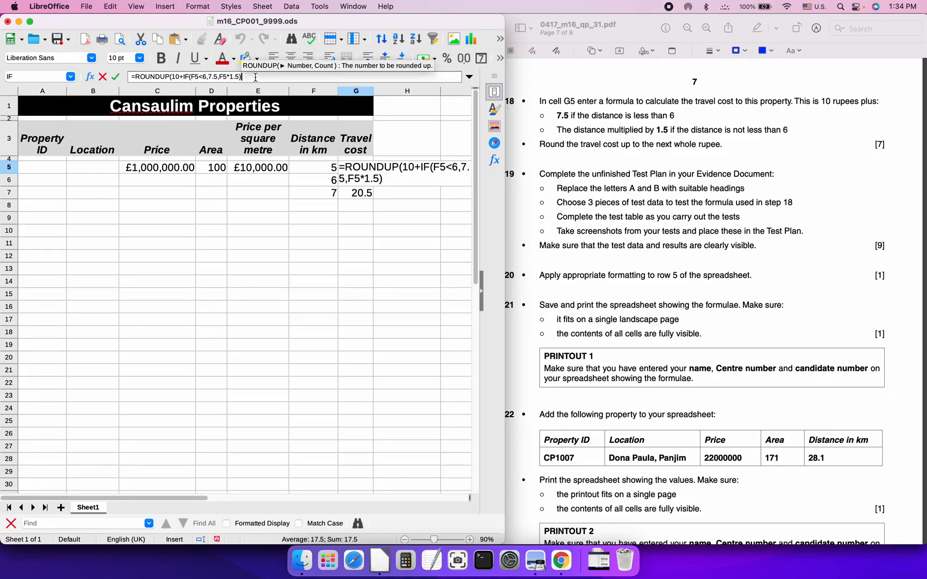
text())
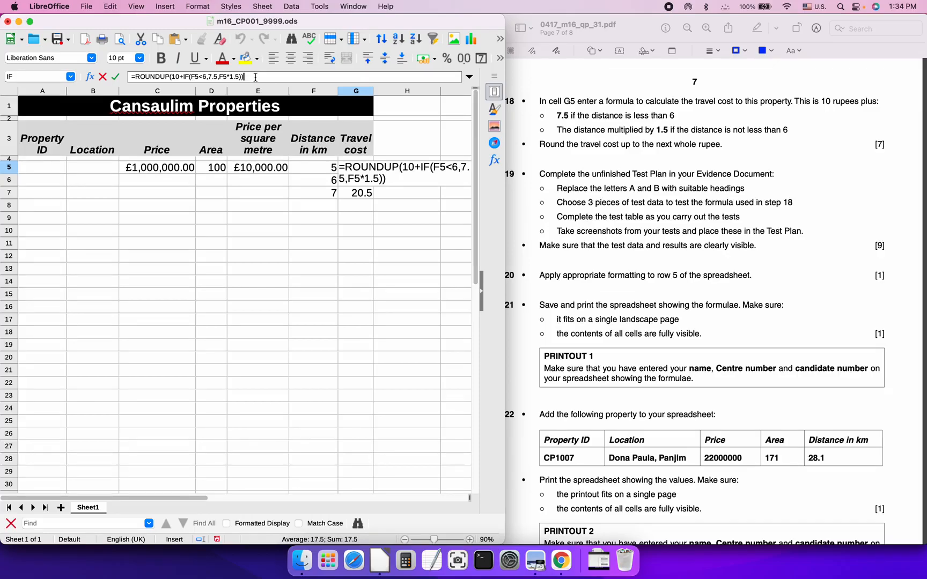
key(BackSpace)
text(,0)
key(Return)
Copy the ROUNDUP formula into G6:G7, overwriting the old formulas
key(Up)
key(super+c)
key(Down)
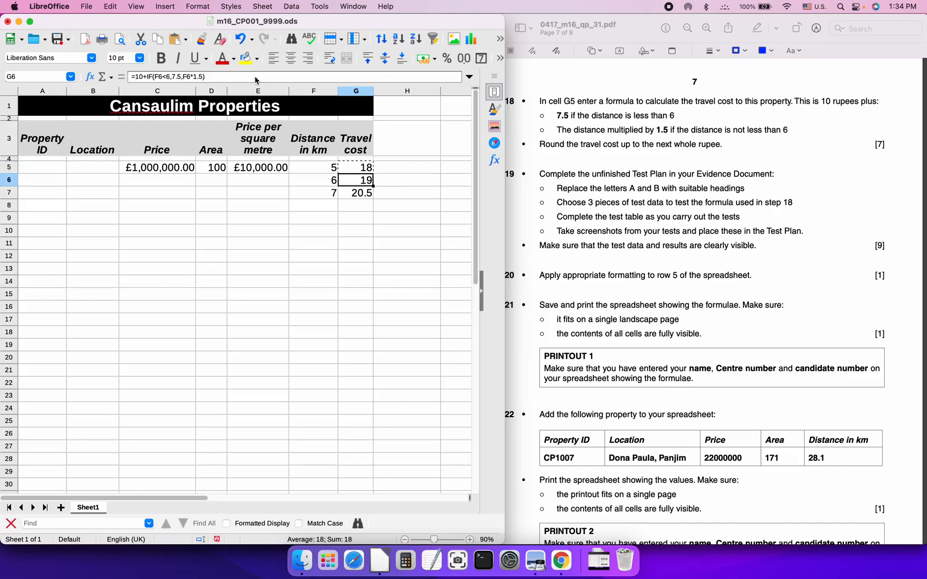
key(shift+Down)
key(super+v)
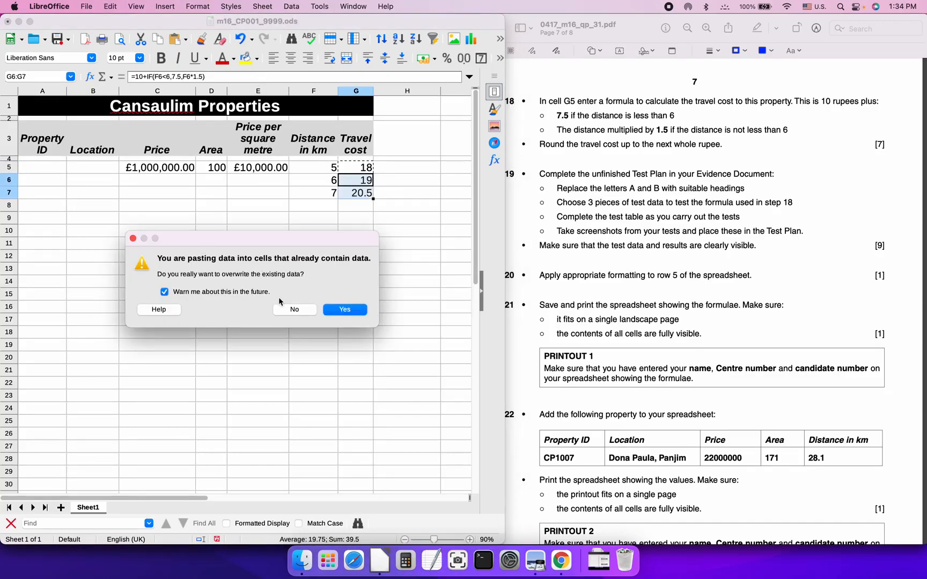
click(345, 310)
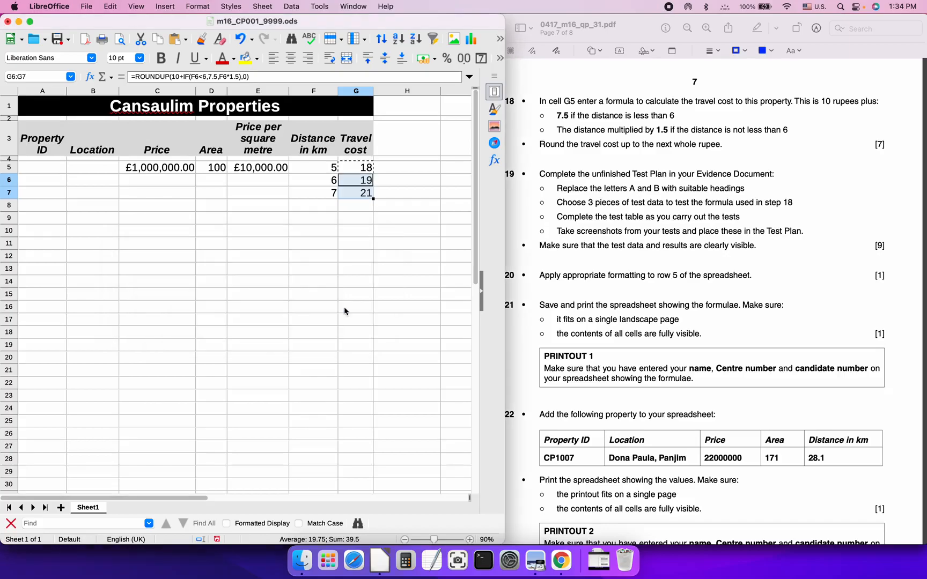
Check the rounded travel costs 19 and 21 in G6 and G7
click(352, 183)
key(Left)
key(Right)
key(Left)
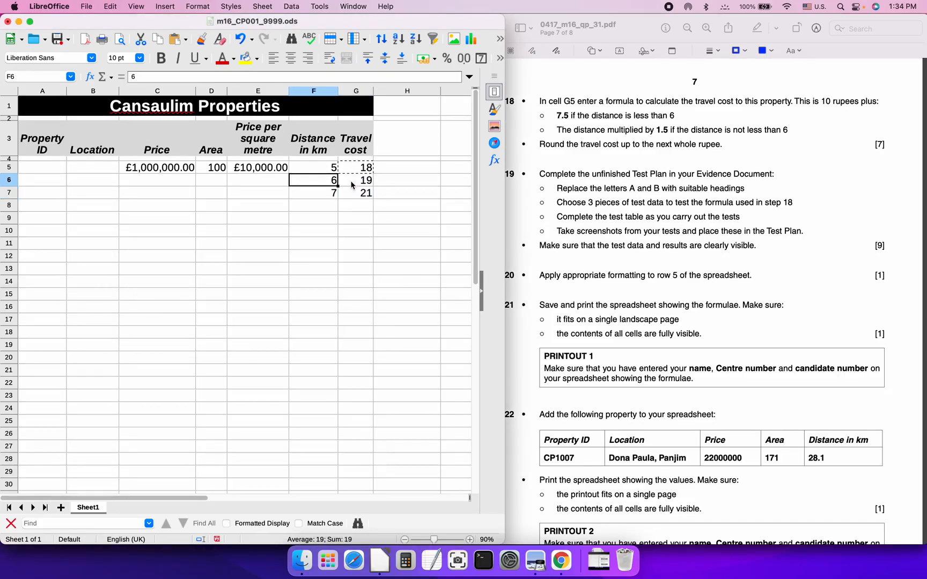
key(Right)
key(Down)
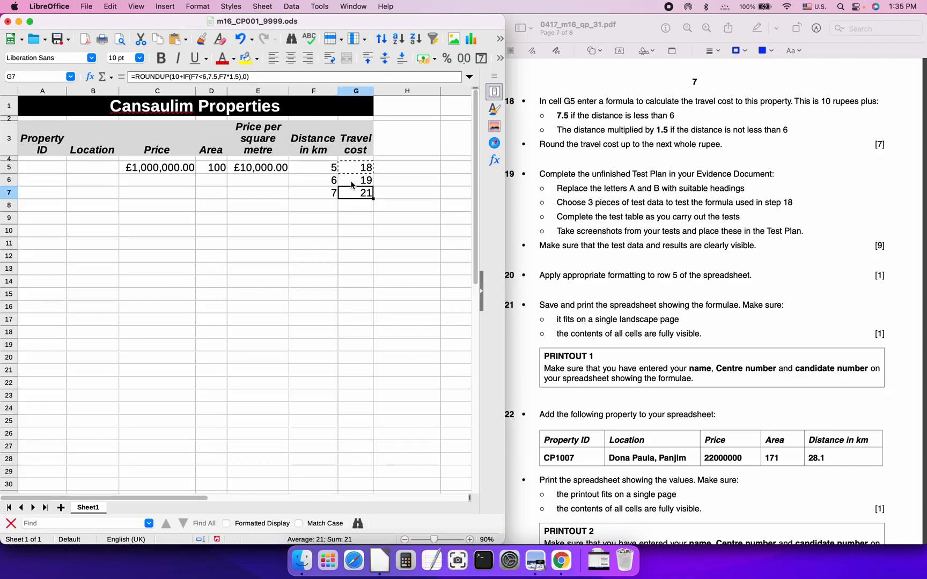
key(Up)
key(Up)
key(Down)
key(Down)
Select C5, E5 and G5:G7 together
click(174, 169)
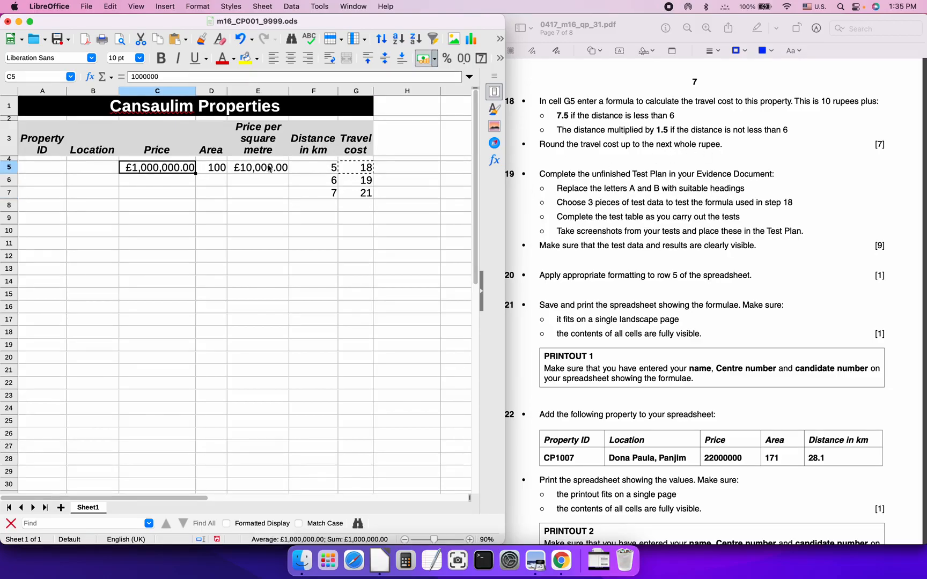
super+click(249, 169)
super+click(360, 168)
super+click(361, 182)
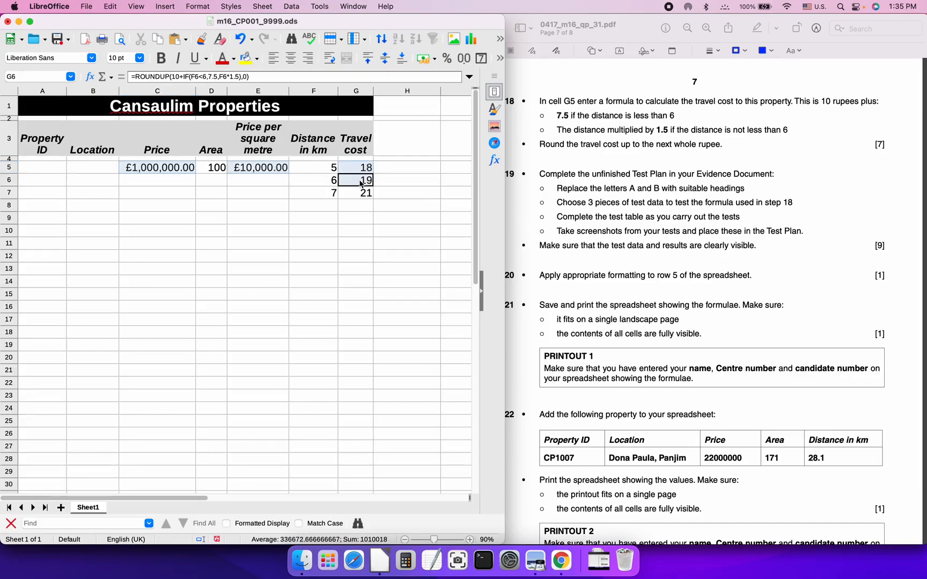
super+click(357, 195)
Format them as INR ₹ English (India) currency with 0 leading zeroes
right_click(355, 173)
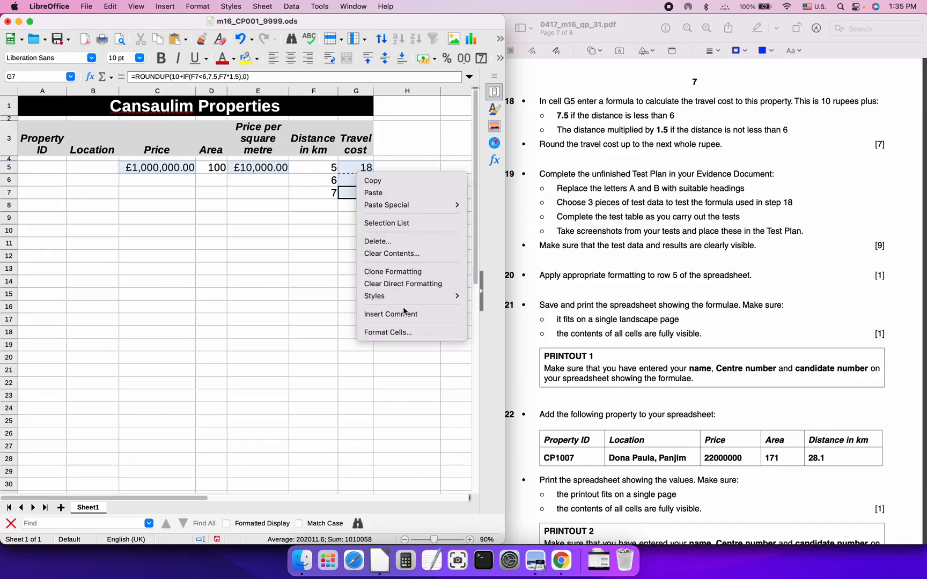
click(386, 332)
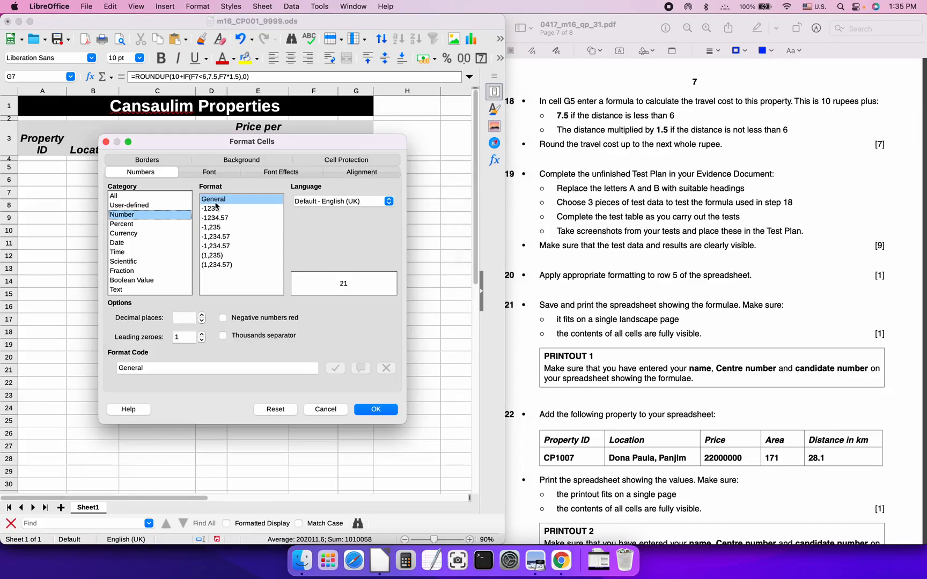
click(144, 233)
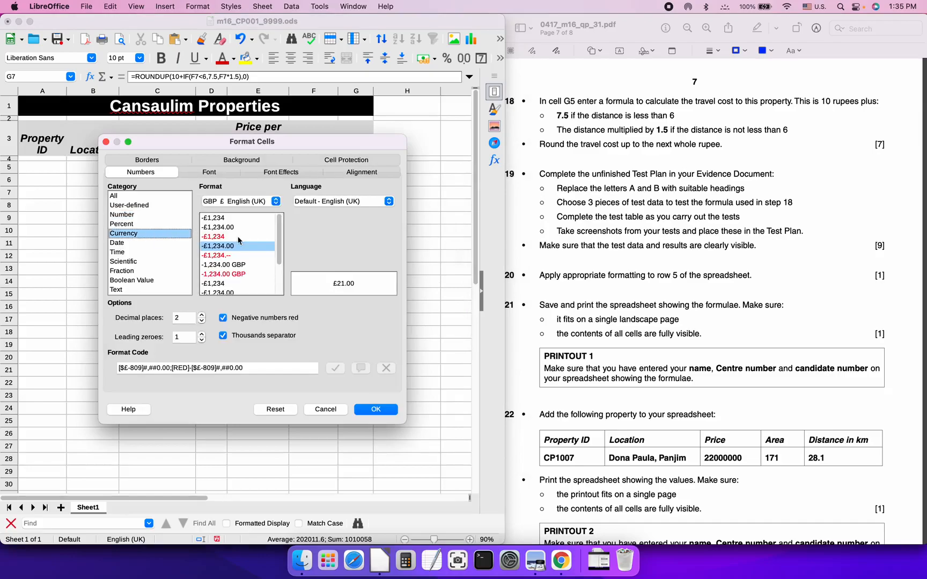
click(251, 203)
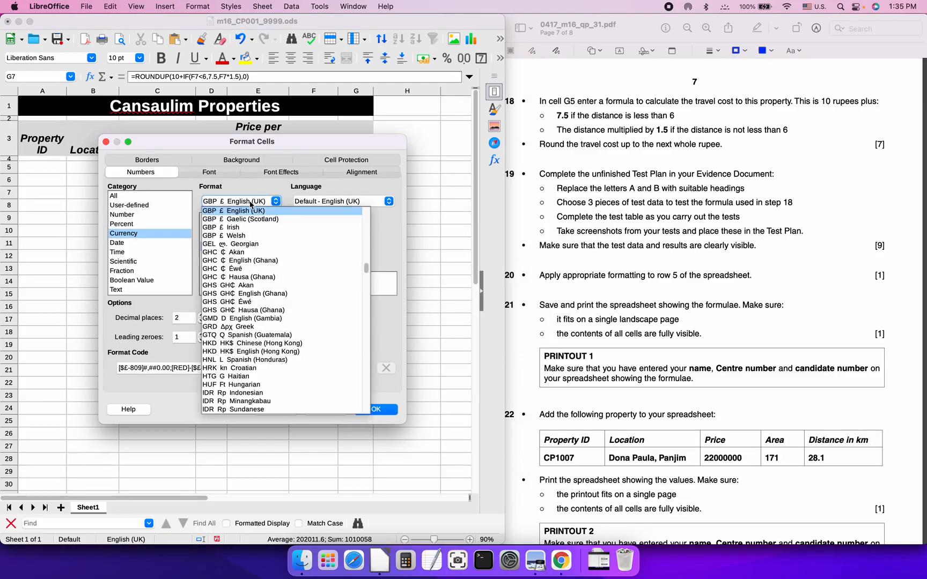
scroll(270, 271, down, 5)
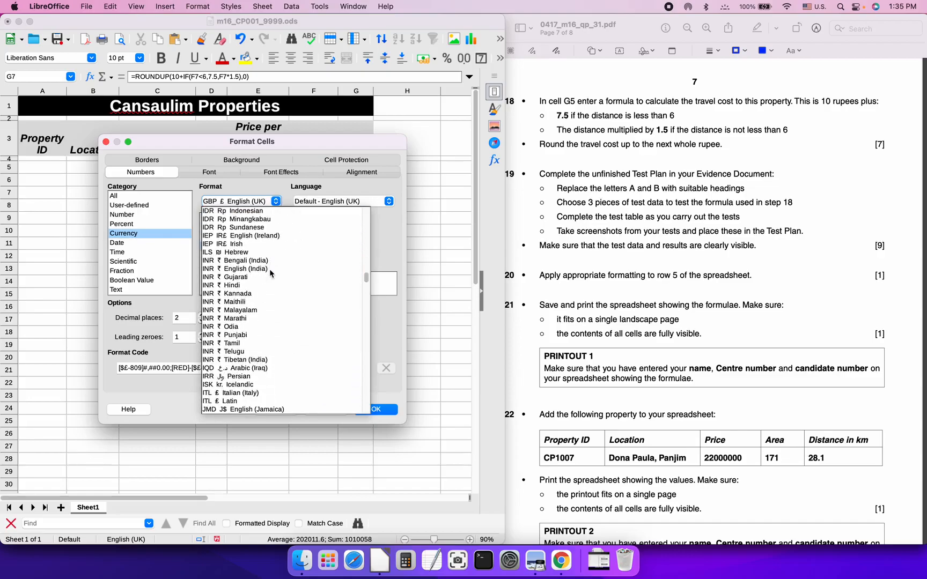
click(255, 269)
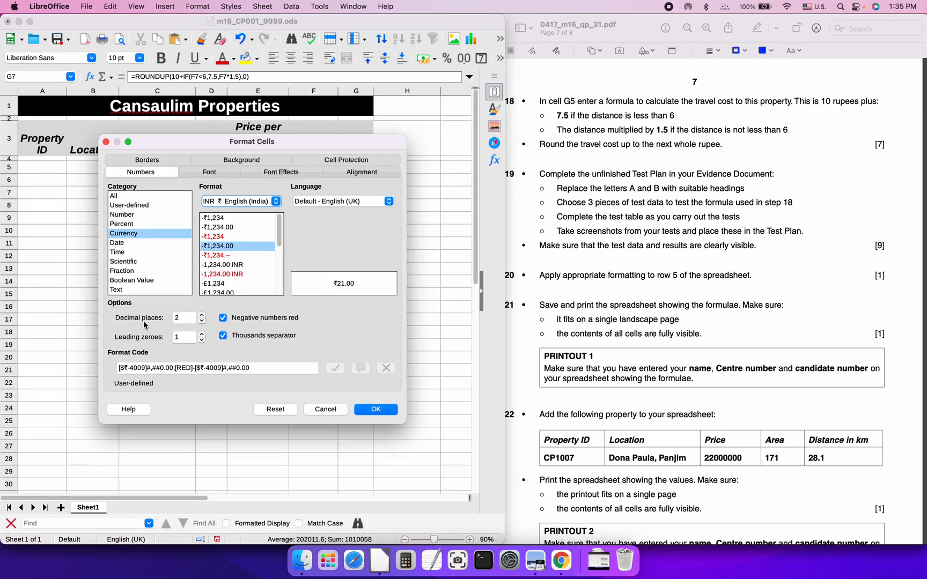
click(202, 341)
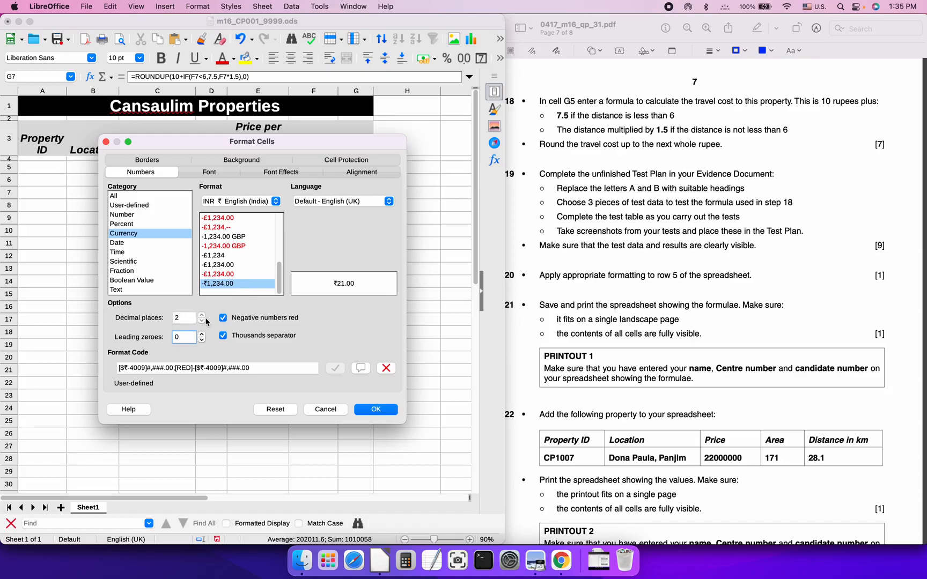
click(388, 407)
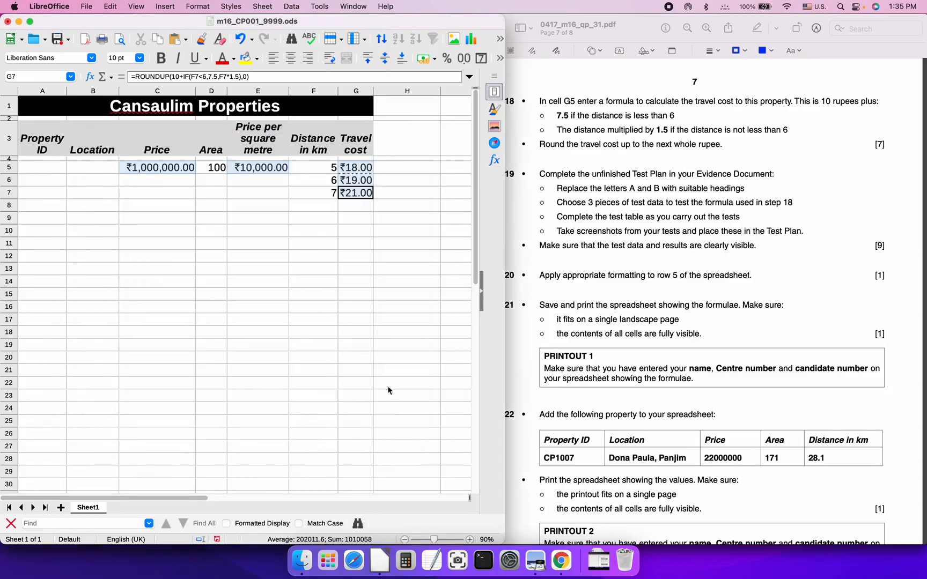
Widen column G to fit the ₹18.00, ₹19.00 and ₹21.00 values
key(ctrl+c)
click(400, 151)
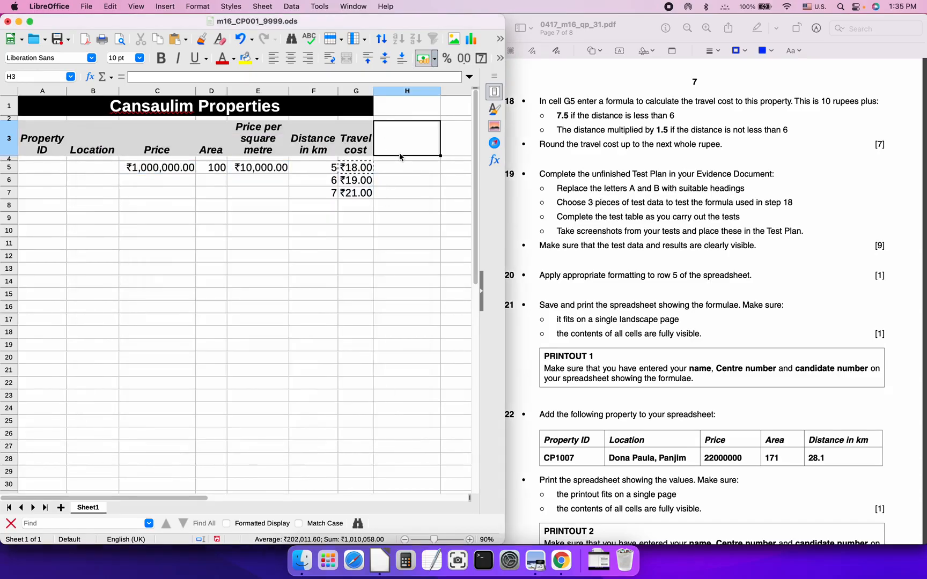
double_click(374, 91)
click(359, 193)
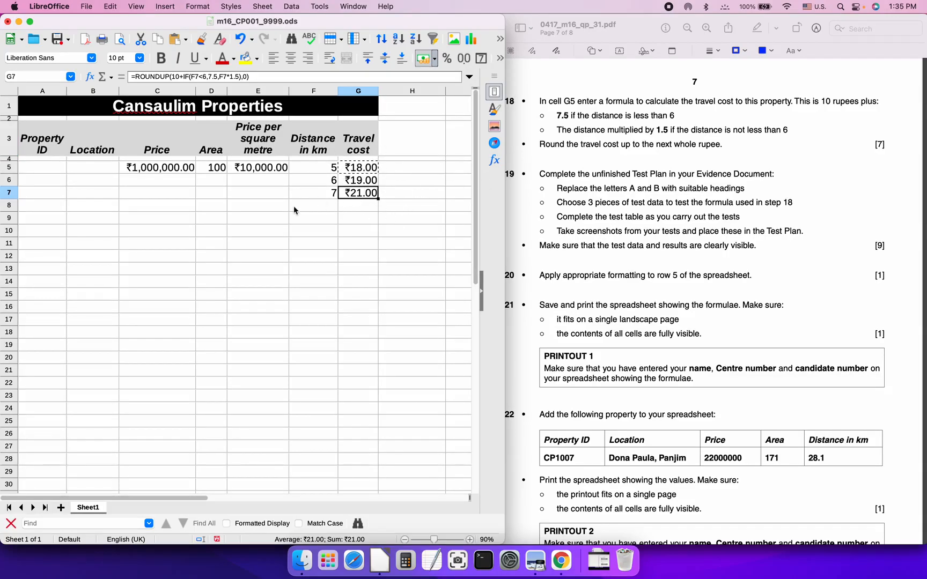
Draw pen ticks beside question 18 and its rounding bullet on the exam paper
click(629, 204)
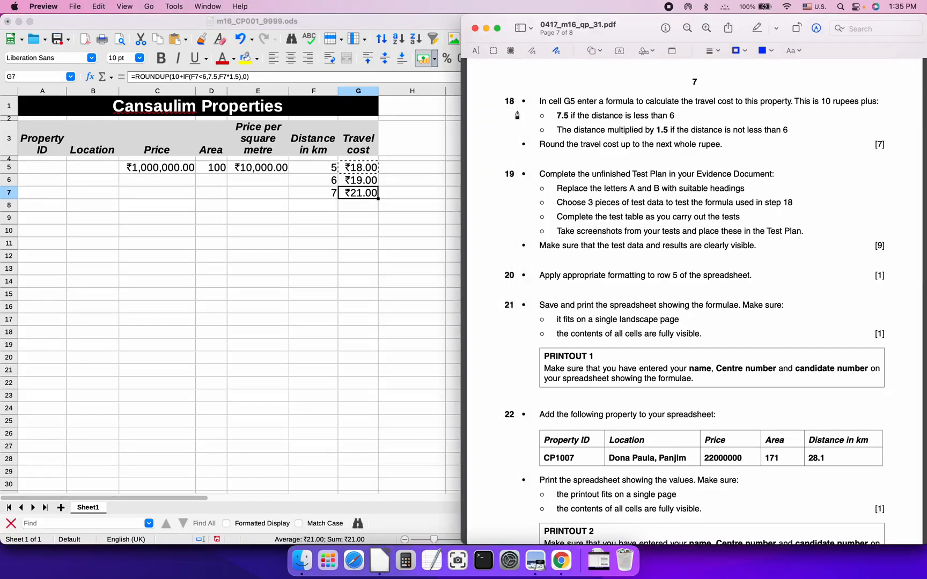
drag(505, 111, 538, 94)
drag(509, 149, 540, 137)
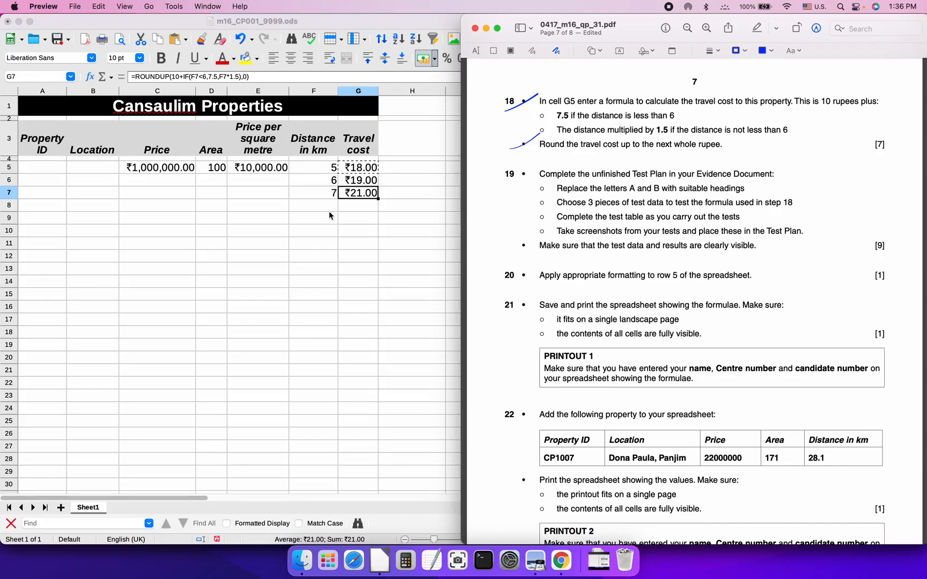
Enter F5 as the Test Plan's cell reference in the evidence document
key(super+Tab)
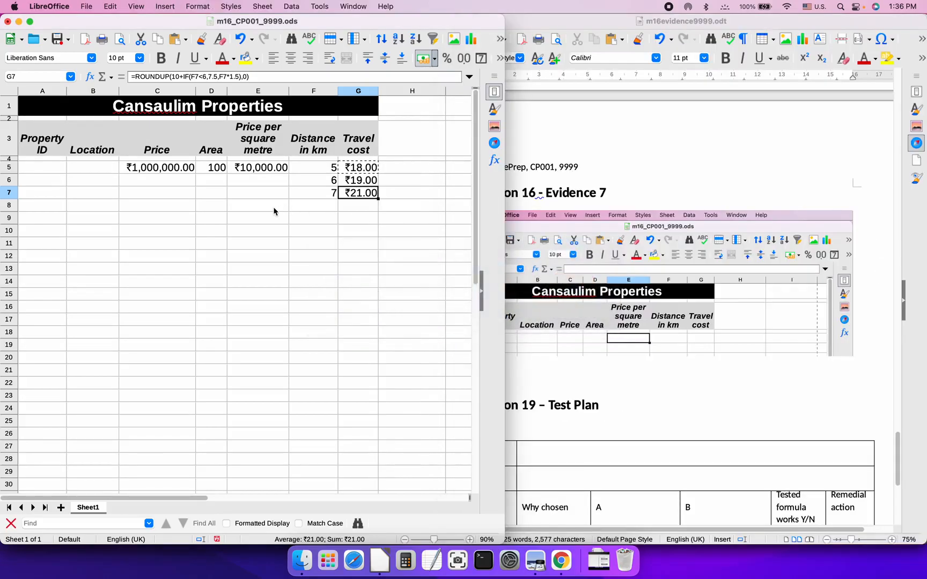
click(558, 368)
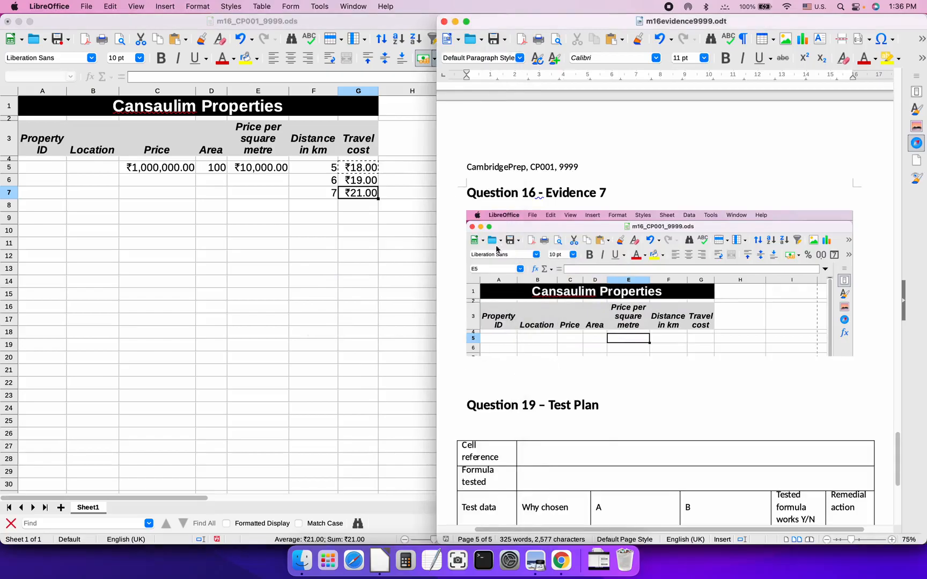
scroll(489, 359, down, 10)
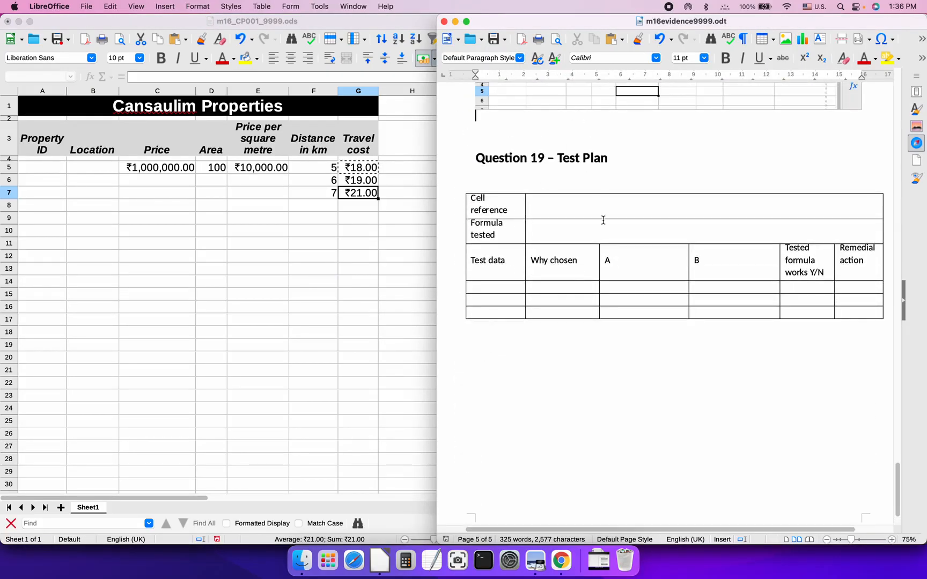
click(576, 211)
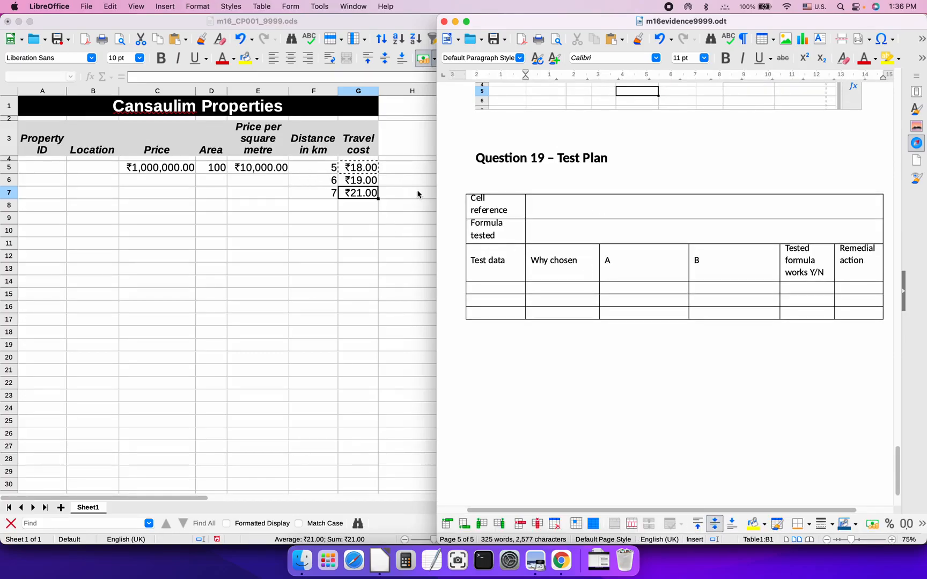
text(F5)
Copy G5's ROUNDUP travel-cost formula from Calc into the Formula tested cell
click(575, 231)
click(359, 168)
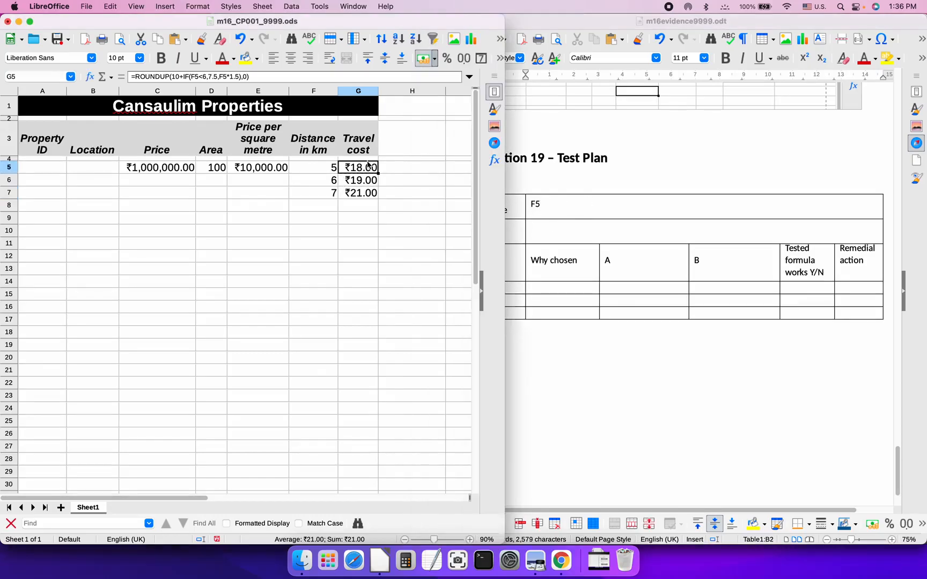
click(261, 73)
key(shift+Left)
key(shift+Left)
key(shift+Left)
key(shift+Left)
key(shift+Left)
key(shift+Left)
key(shift+Left)
key(shift+Left)
key(shift+Left)
key(shift+Left)
key(shift+Left)
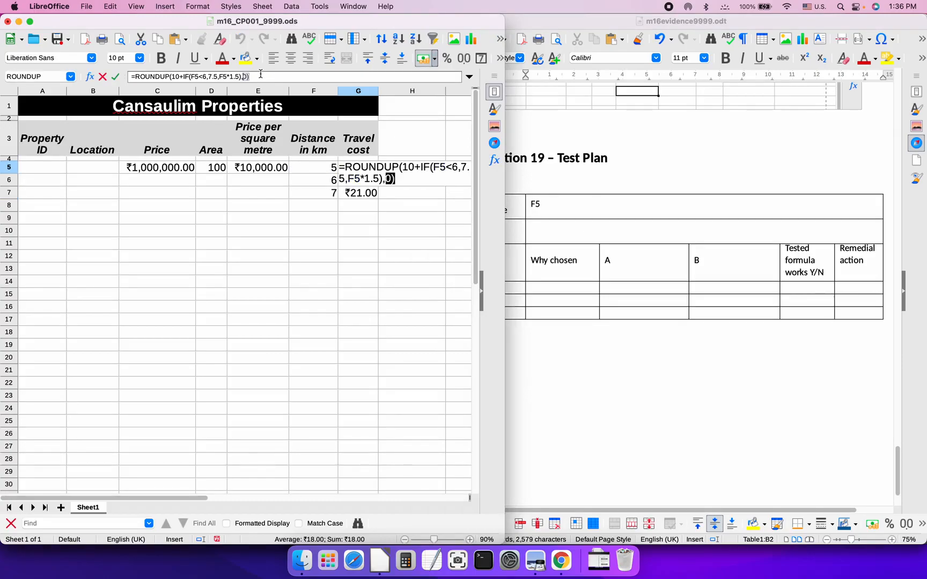
key(shift+Left)
key(shift+Left)
key(shift+Left)
key(shift+Left)
key(shift+Left)
key(shift+Left)
key(shift+Left)
key(shift+Left)
key(shift+Left)
key(shift+Left)
key(shift+Left)
key(shift+Left)
key(shift+Left)
key(shift+Left)
key(shift+Left)
key(shift+Left)
key(shift+Left)
key(shift+Left)
key(shift+Left)
key(shift+Left)
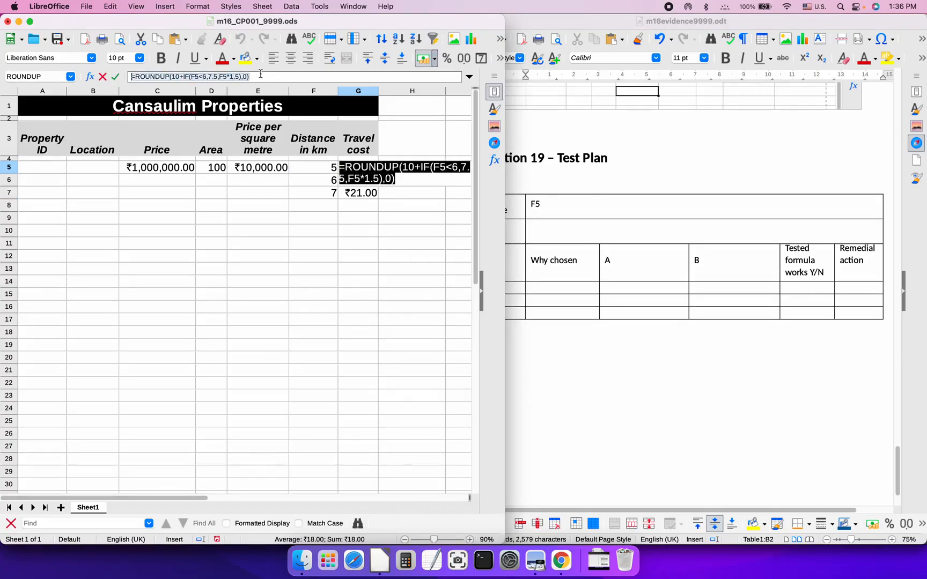
key(cmd+c)
click(580, 234)
key(cmd+v)
key(BackSpace)
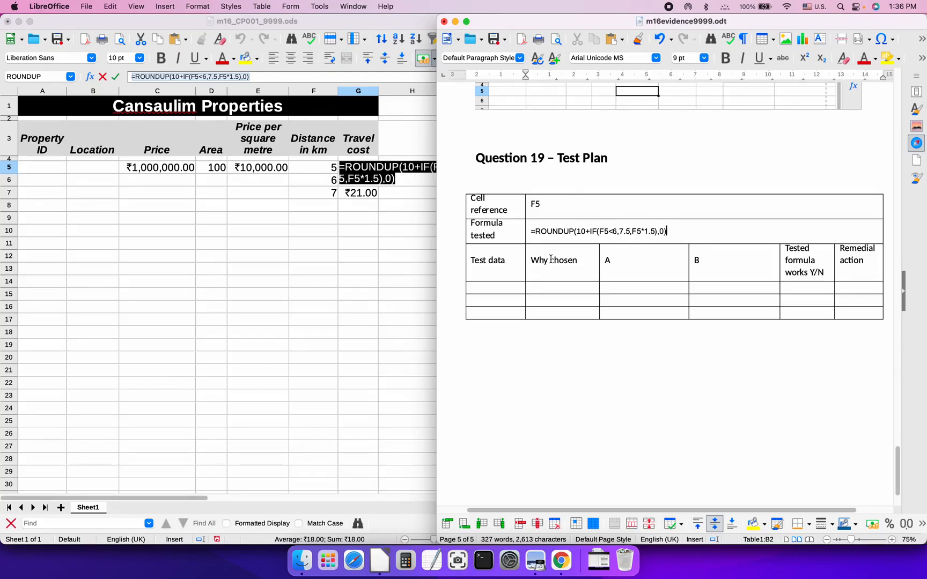
click(373, 245)
key(Escape)
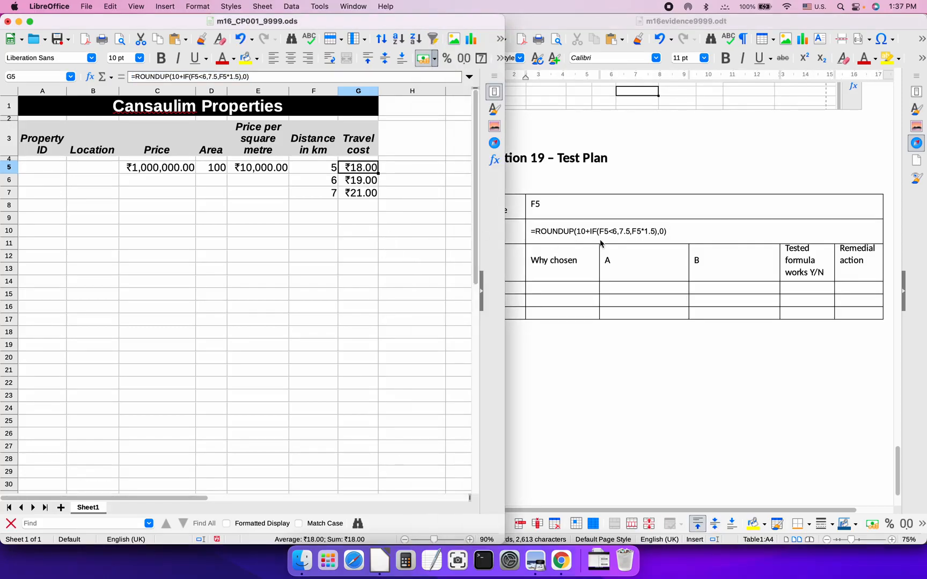
Enter test data 5, 6 and 7 in the three test rows
click(691, 235)
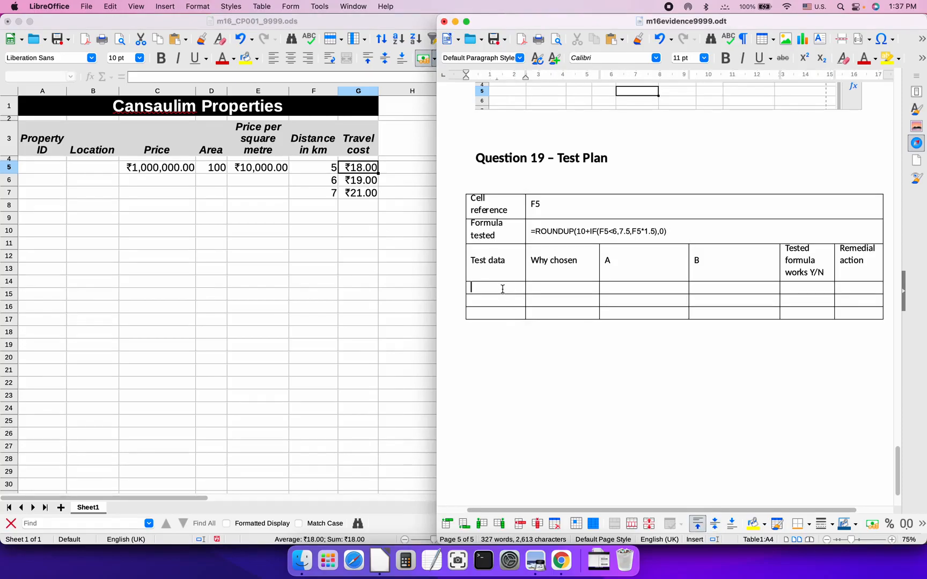
click(503, 289)
text(5)
key(Down)
text(6)
key(Down)
text(7less)
Fill the Why chosen cells with < 6, = 6 and > 6, removing the accidental table formula
key(BackSpace)
key(BackSpace)
key(BackSpace)
key(BackSpace)
text(< 6)
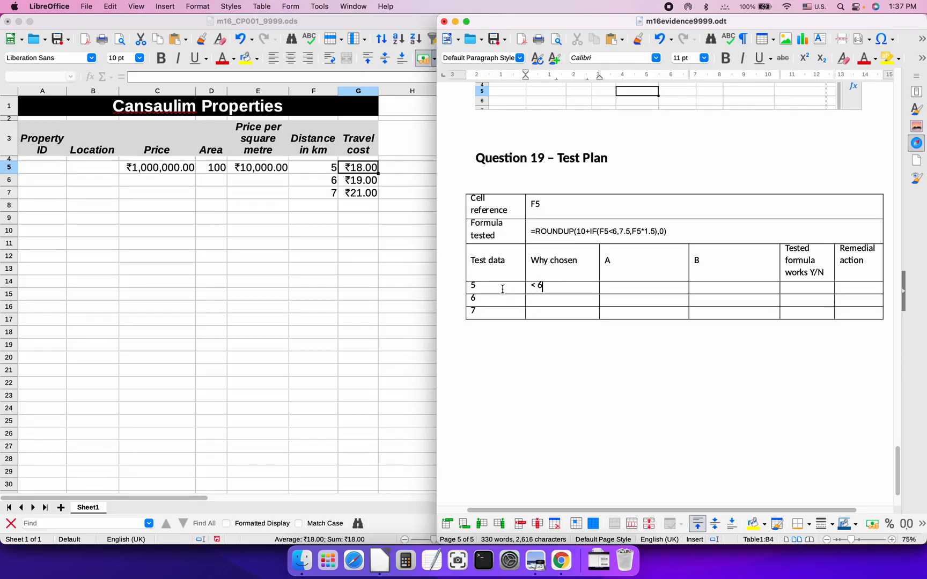
text(= 6)
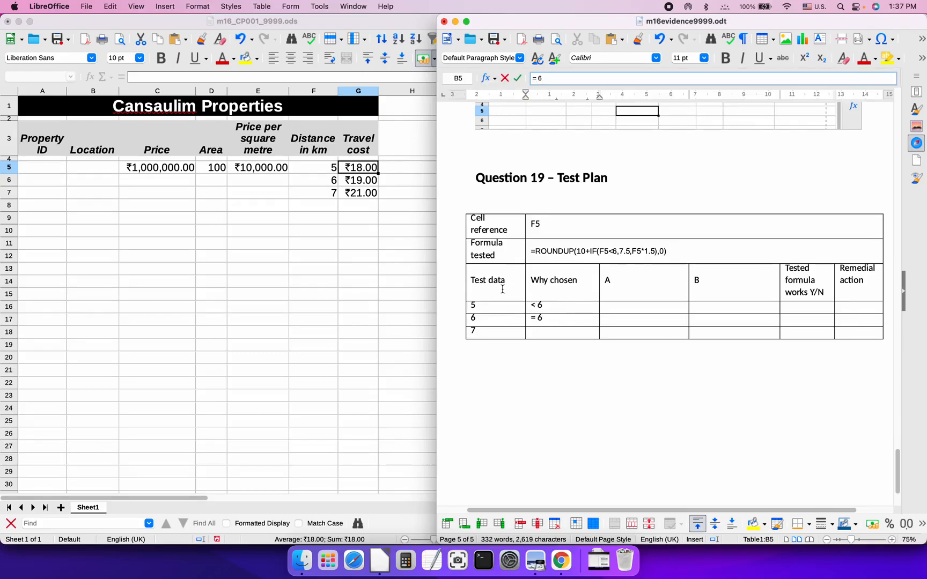
click(556, 334)
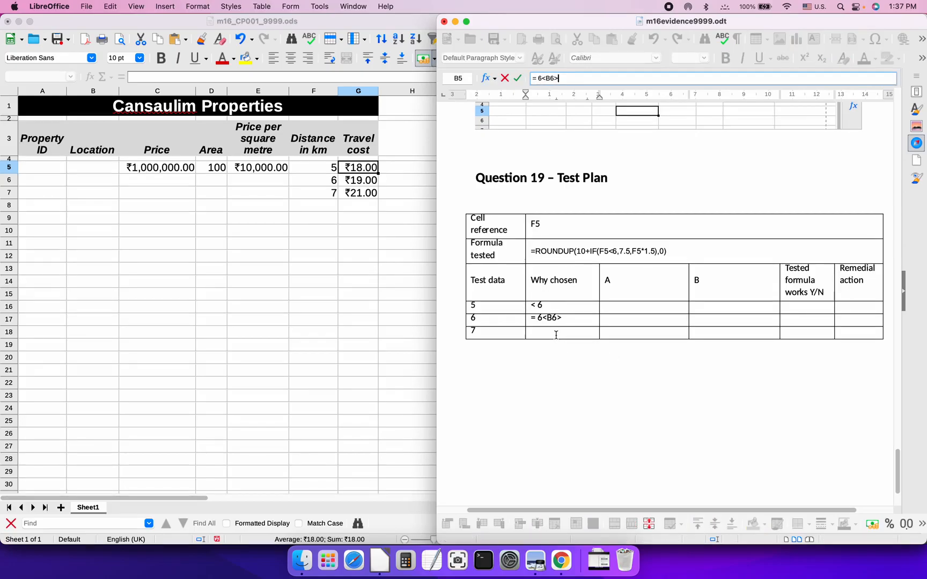
click(573, 319)
key(BackSpace)
key(BackSpace)
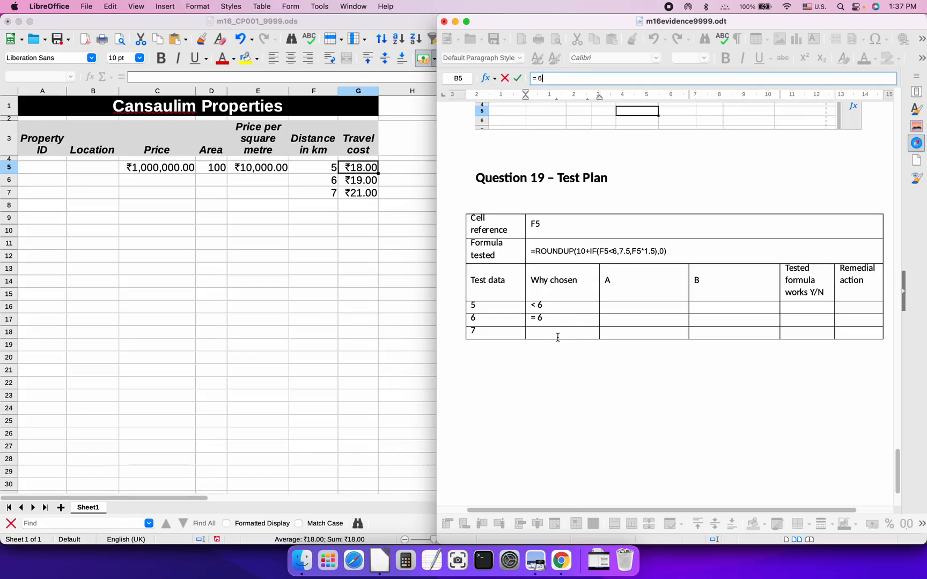
key(Return)
click(549, 312)
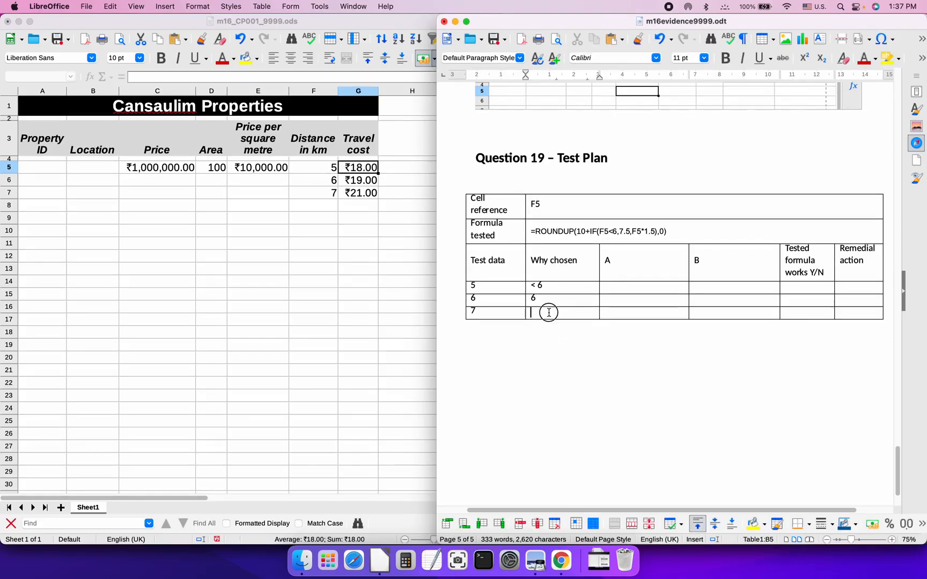
text(> 6)
key(Return)
key(BackSpace)
click(557, 299)
text(=)
click(566, 296)
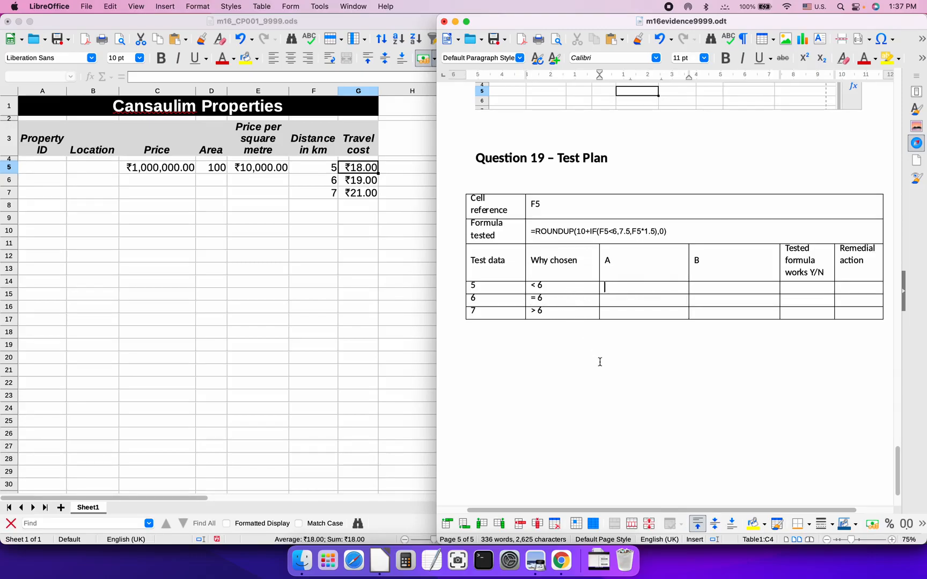
Rename the column headings A and B to Expected value and Actual value
key(BackSpace)
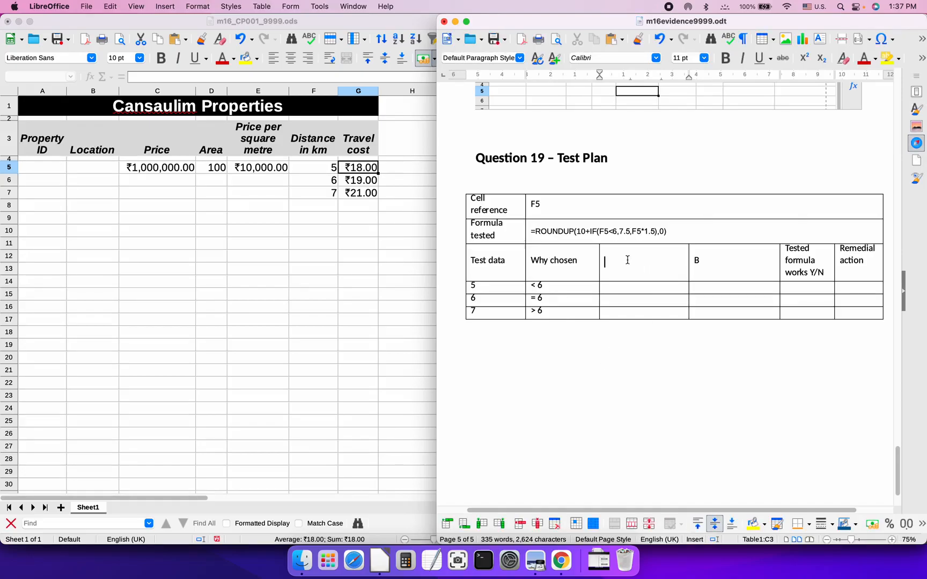
text(Expected value)
click(705, 260)
key(BackSpace)
text(Actual value)
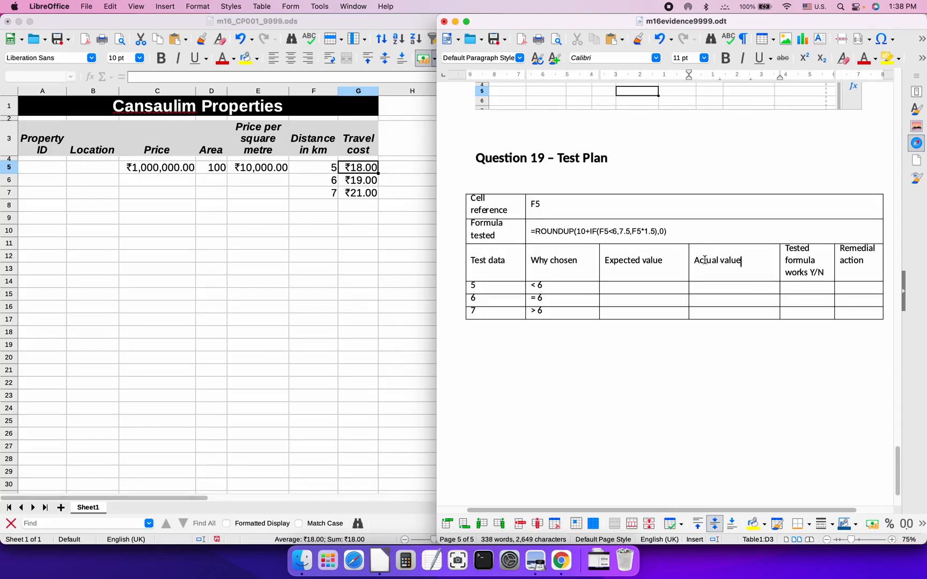
Enter 18, 19 and 21 in both the Expected value and Actual value columns
click(739, 288)
click(624, 286)
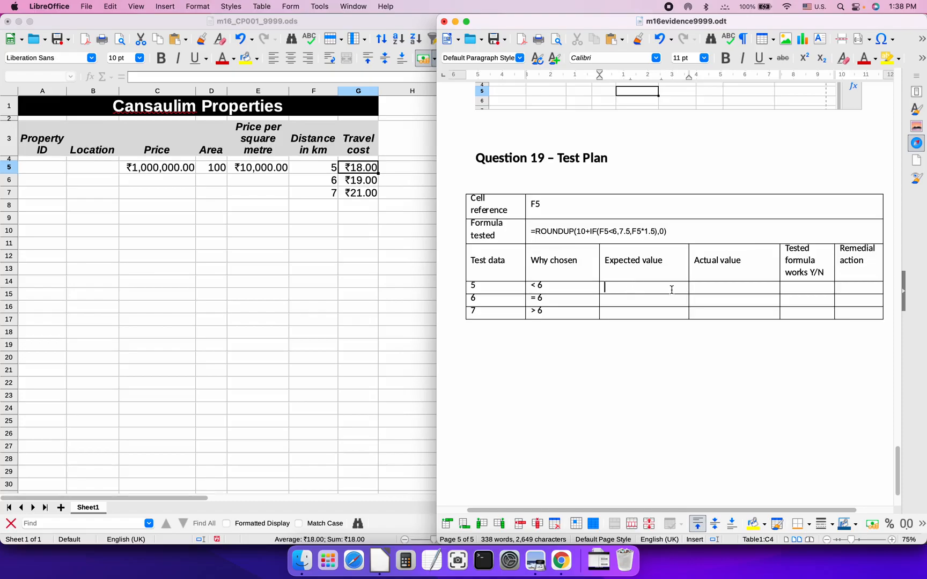
text(8)
click(637, 301)
text(19)
key(Down)
text(2118)
key(Down)
text(19)
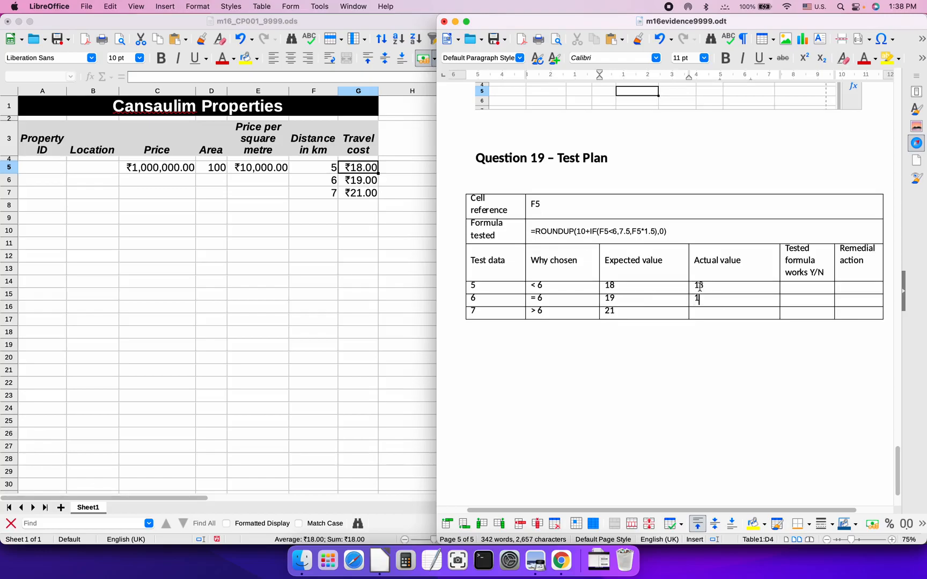
text(21)
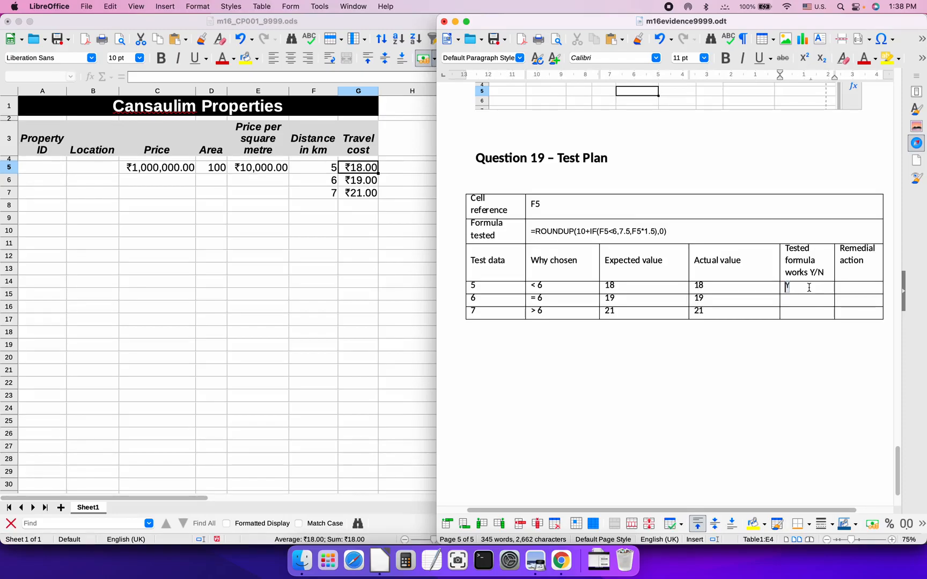
Mark all three rows Y under Tested and No under Remedial action
key(Down)
text(Y)
key(Down)
text(Y)
click(851, 288)
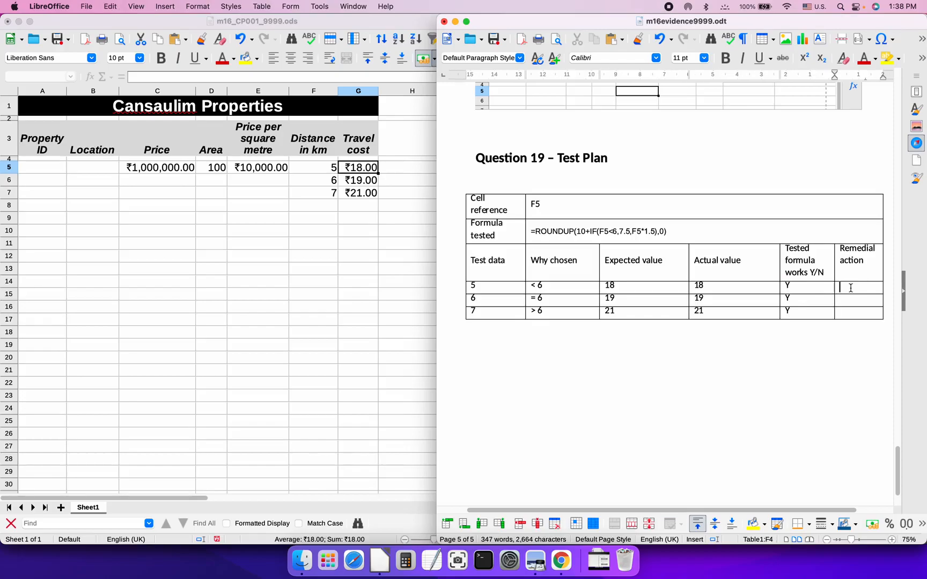
text(No)
key(Down)
text(No)
key(Down)
text(No)
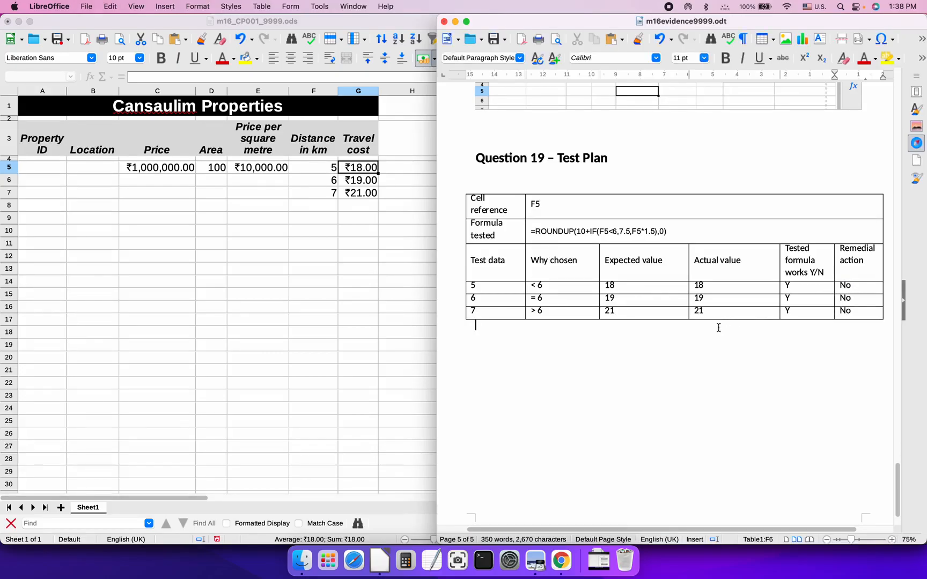
key(super+Tab)
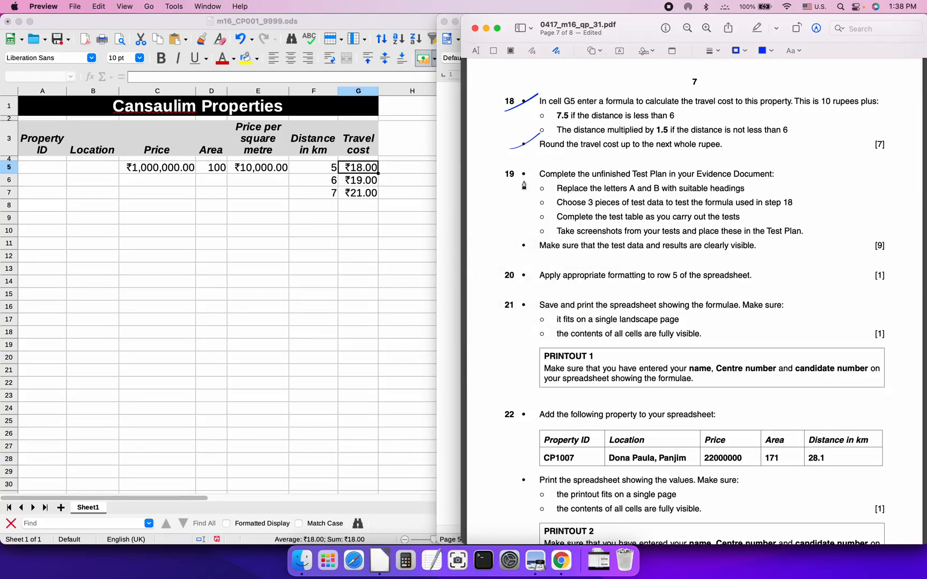
Tick question 19 on the exam paper and screenshot the Calc travel-cost sheet area
drag(502, 182, 547, 158)
click(333, 21)
key(super+shift+4)
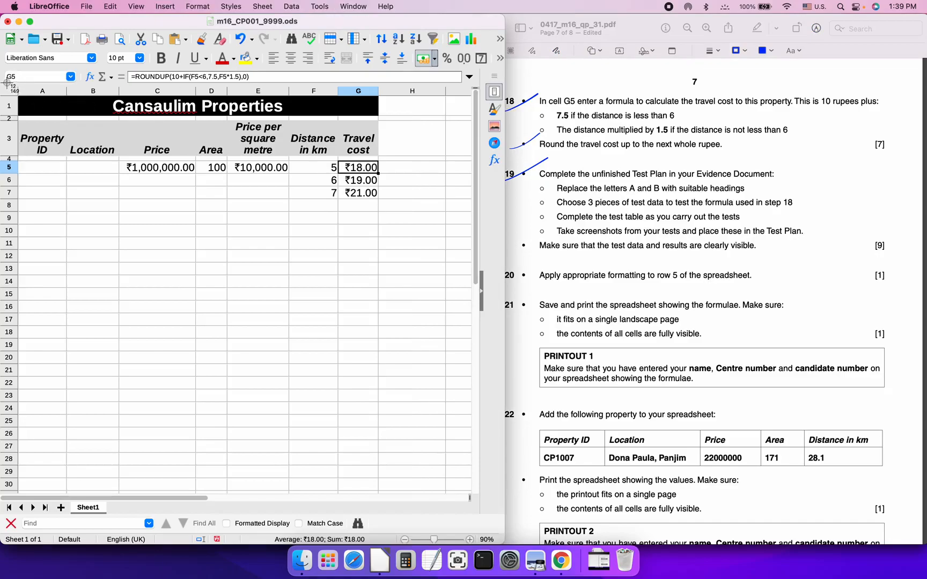
drag(1, 80, 396, 209)
key(cmd+Tab)
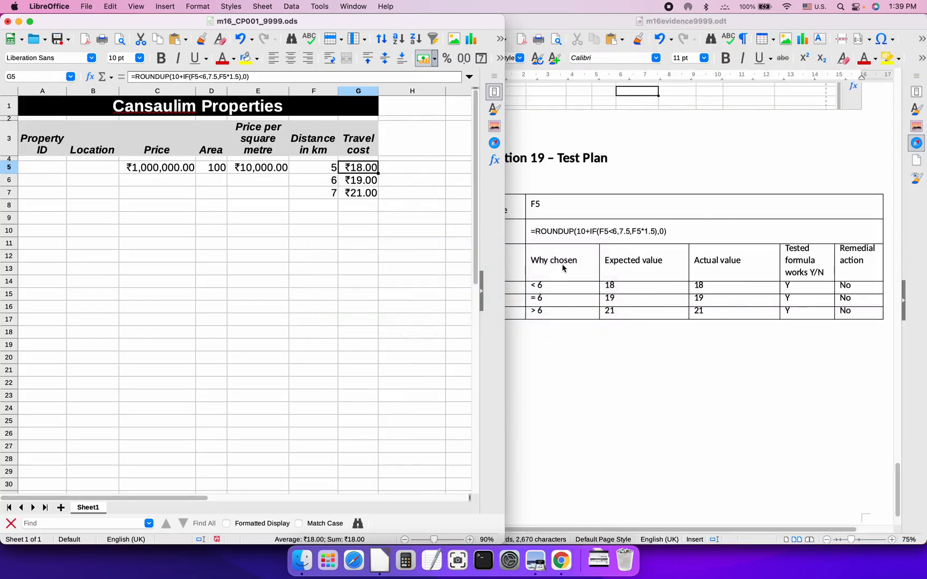
key(super+Tab)
key(super+Tab)
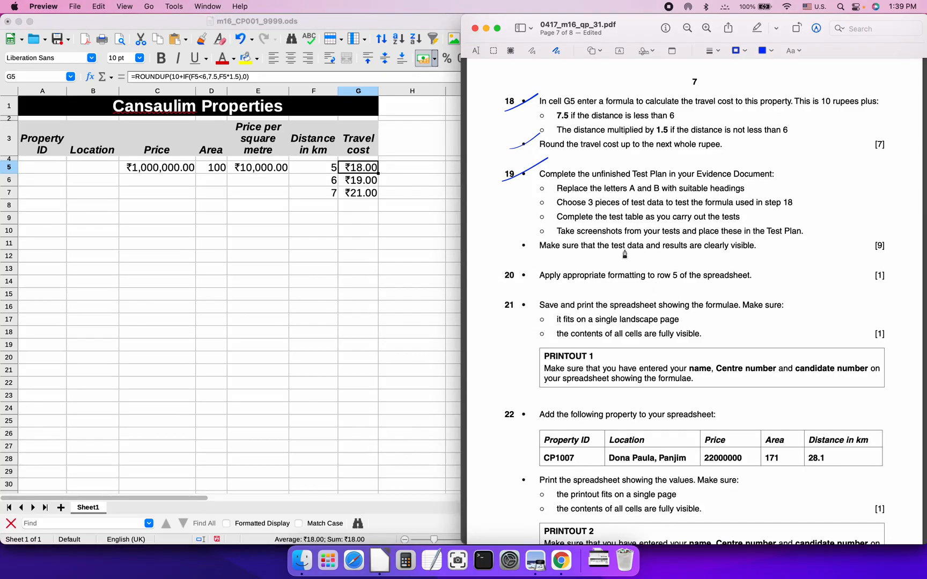
key(super+Tab)
key(super+Tab)
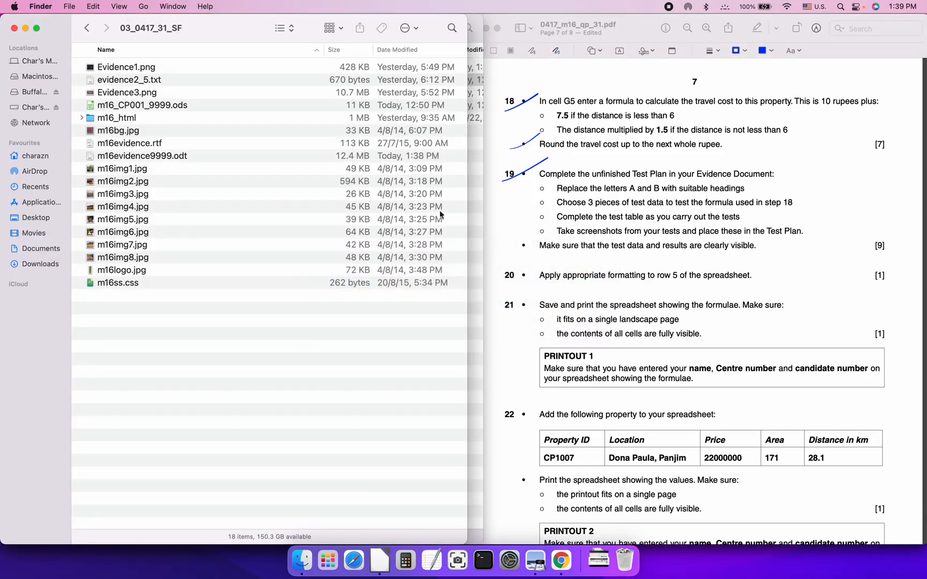
Rename the new screenshot file to Q19.png in the Documents folder
key(super+grave)
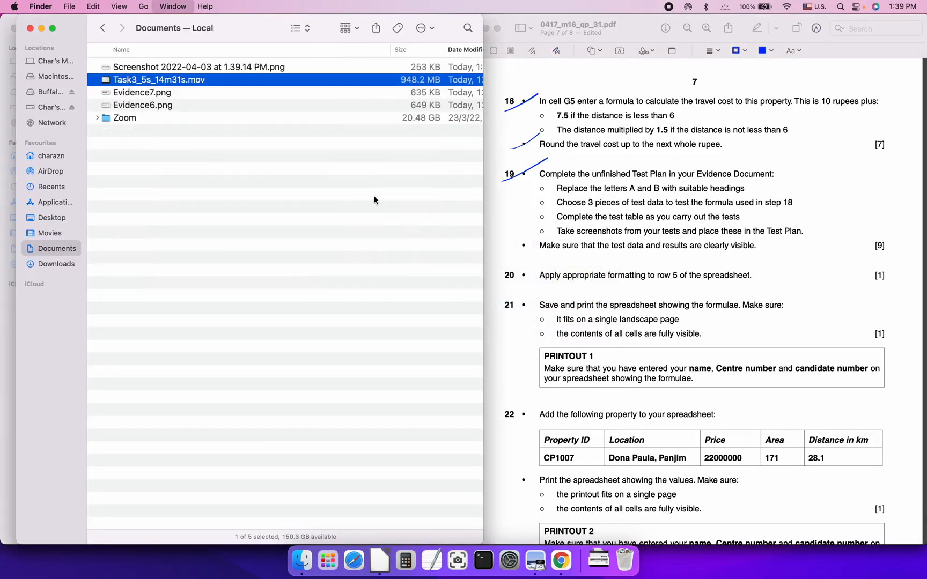
click(150, 67)
click(150, 67)
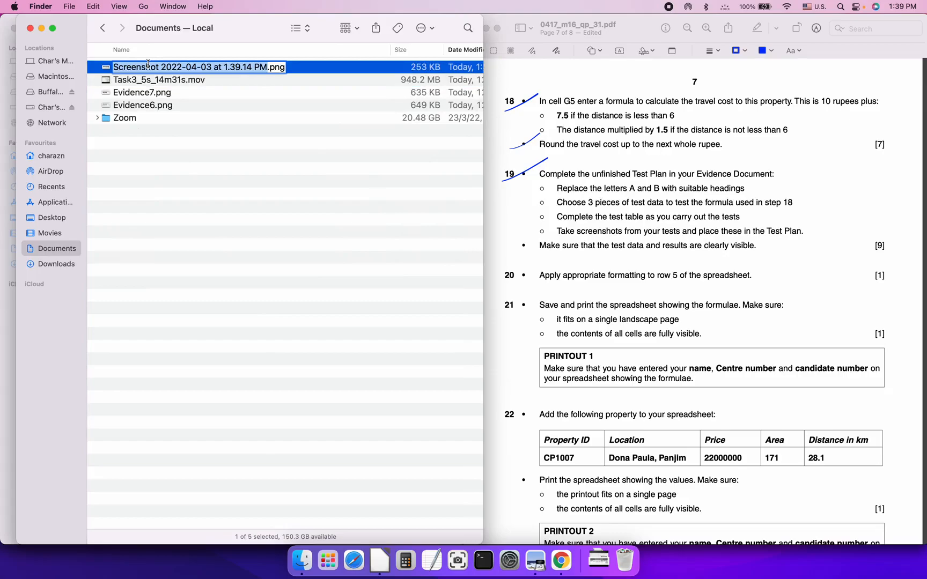
text(Q19)
key(Return)
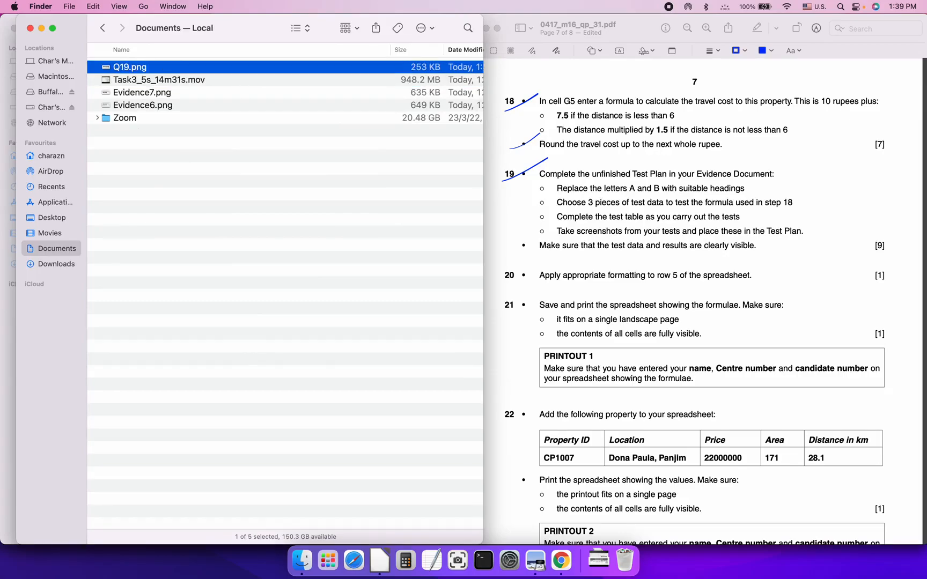
Insert Q19.png into the evidence document below the Question 19 test plan
key(super+Tab)
key(super+Tab)
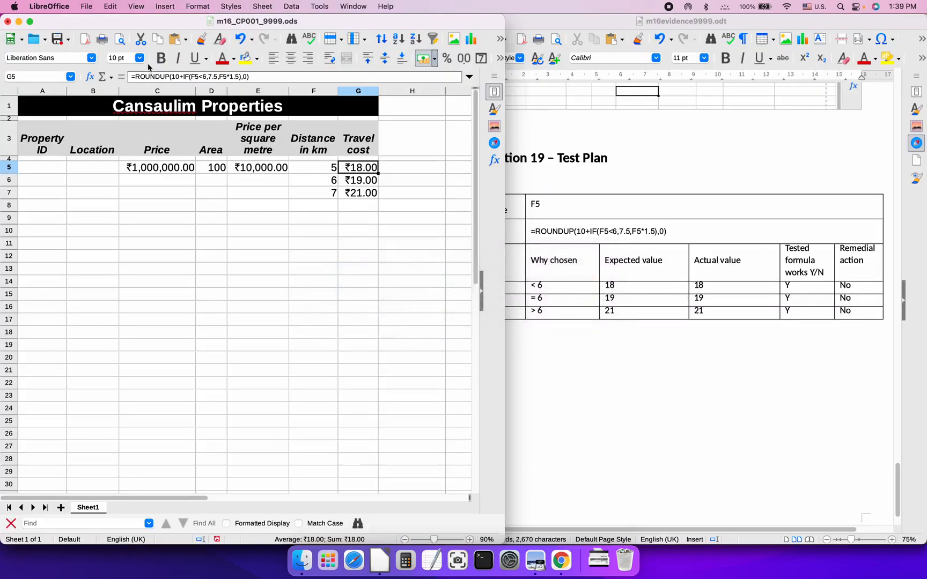
key(super+Tab)
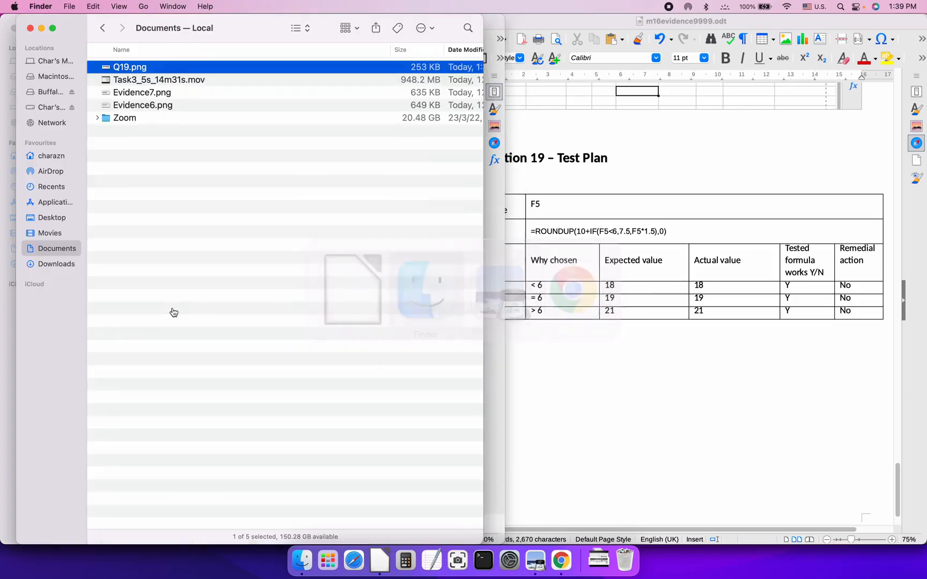
drag(139, 73, 604, 341)
click(641, 157)
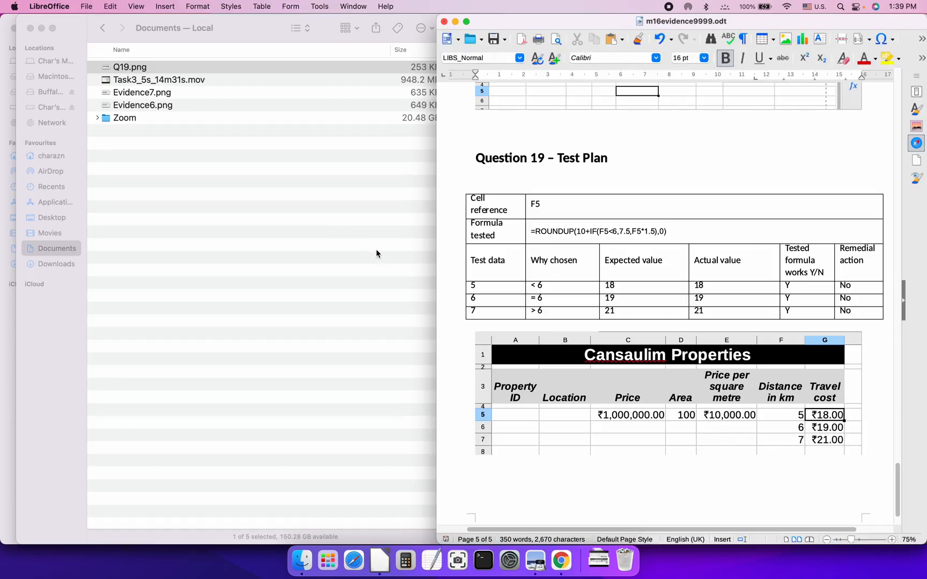
key(super+Tab)
key(super+Tab)
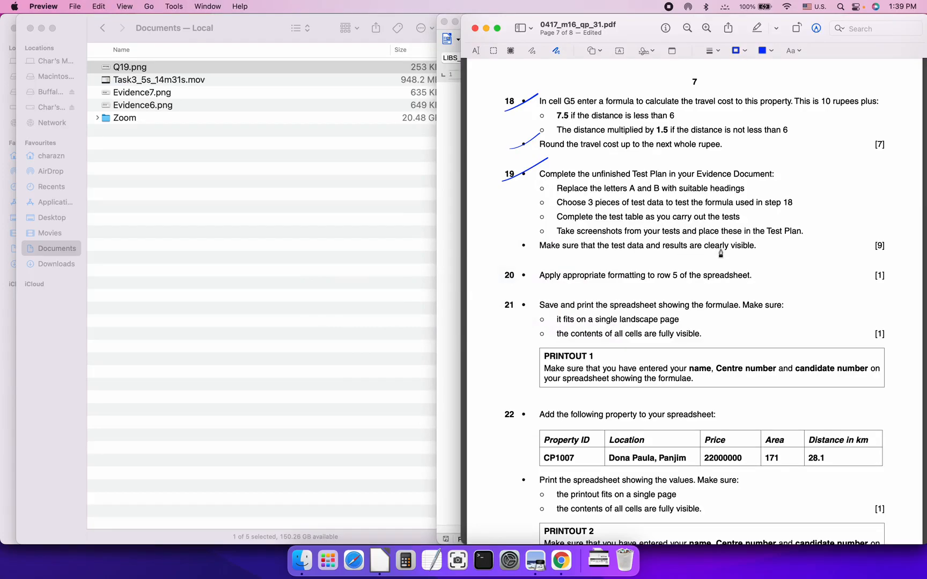
Draw ticks beside step 19's final bullet and beside step 20 on the question paper
drag(505, 251, 552, 232)
key(super+Tab)
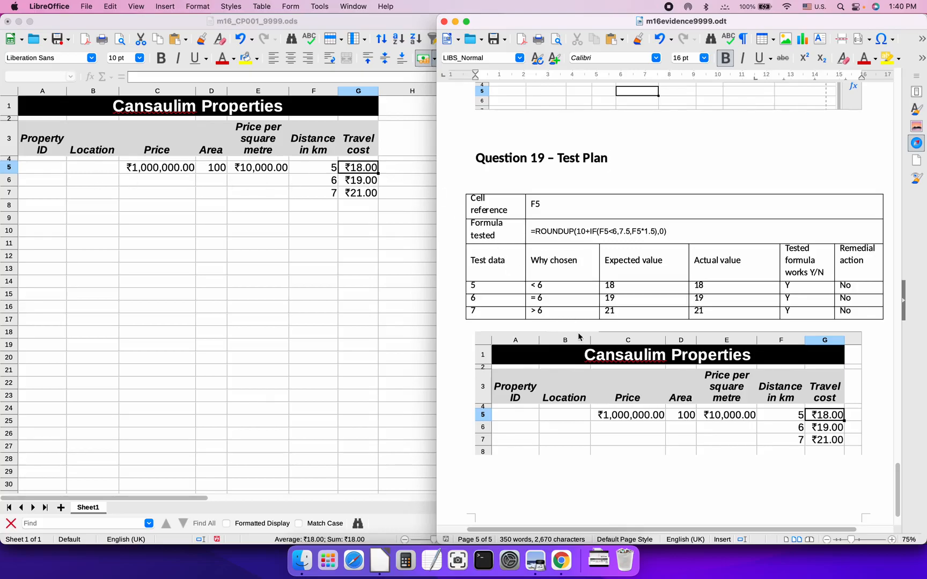
key(super+Tab)
key(super+shift+Tab)
scroll(576, 211, up, 15)
scroll(575, 211, down, 15)
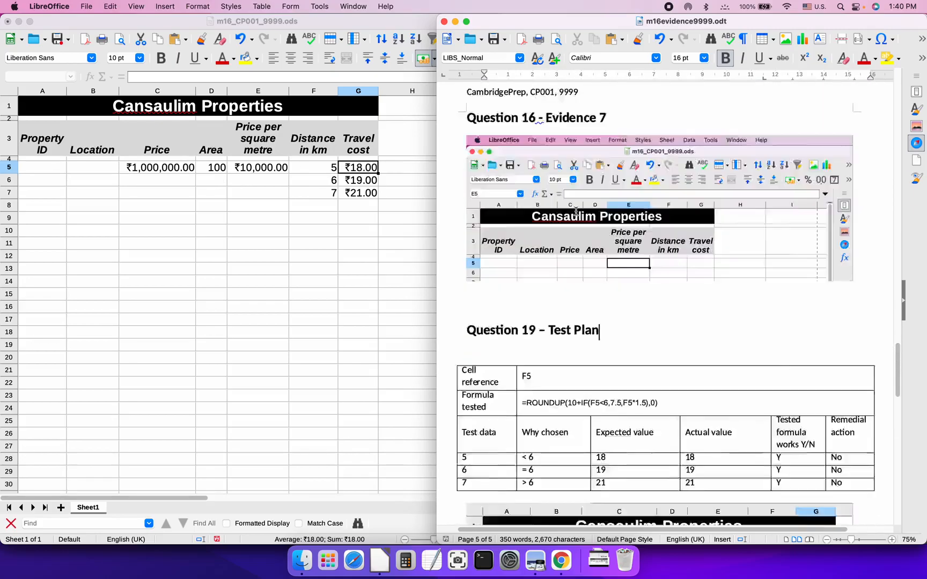
key(super+Tab)
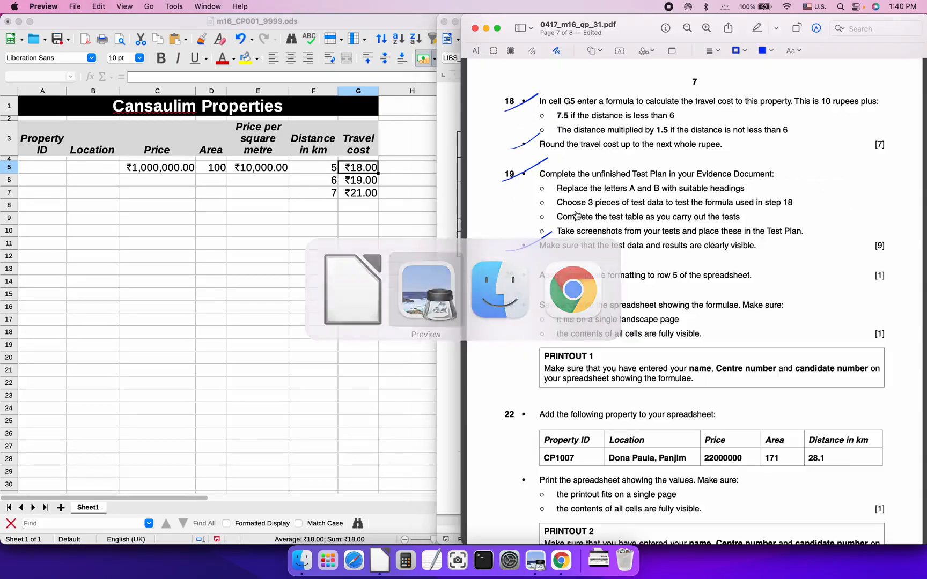
scroll(600, 283, up, 2)
scroll(600, 283, up, 10)
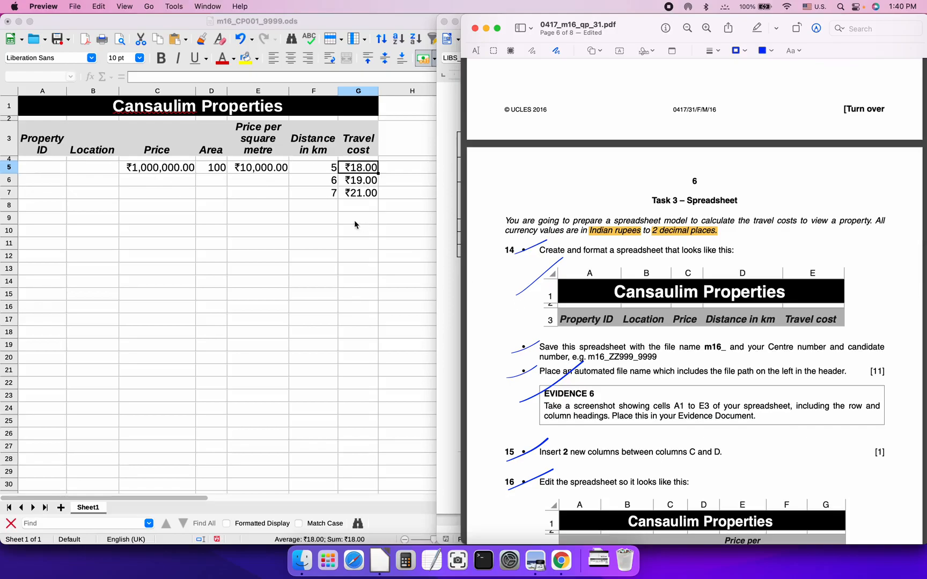
scroll(518, 291, down, 15)
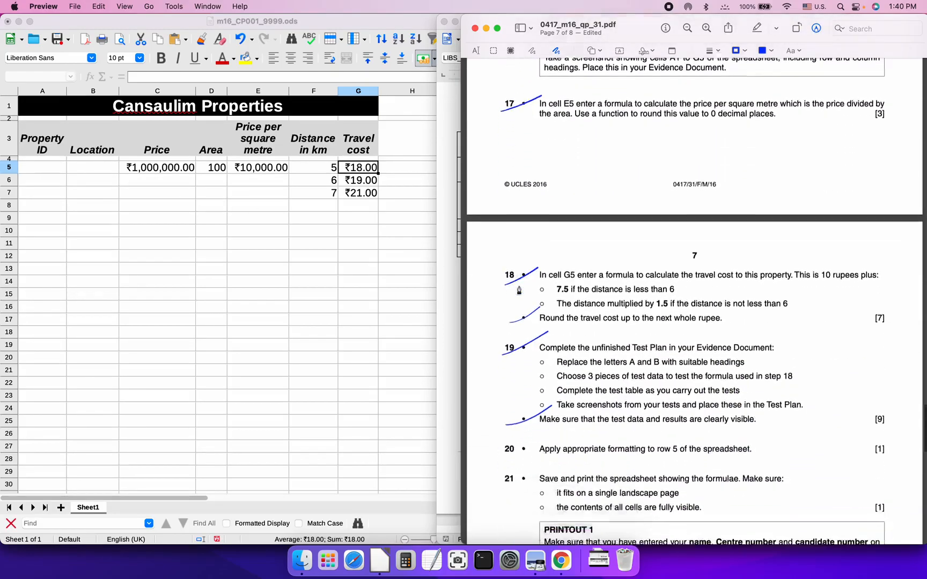
scroll(519, 290, up, 4)
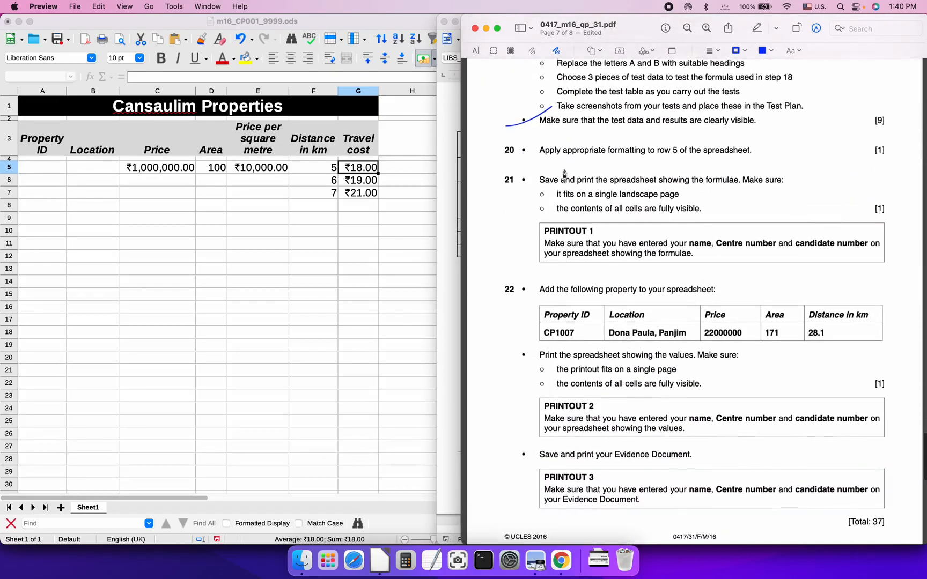
drag(502, 224, 538, 200)
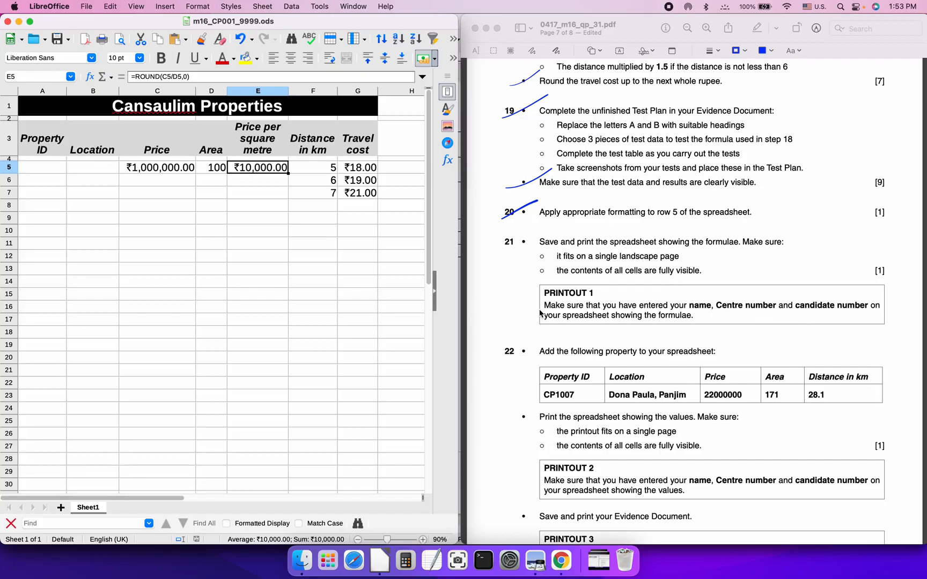
Remove the footer's page number and put centre name, centre number and candidate number in the left area
click(211, 231)
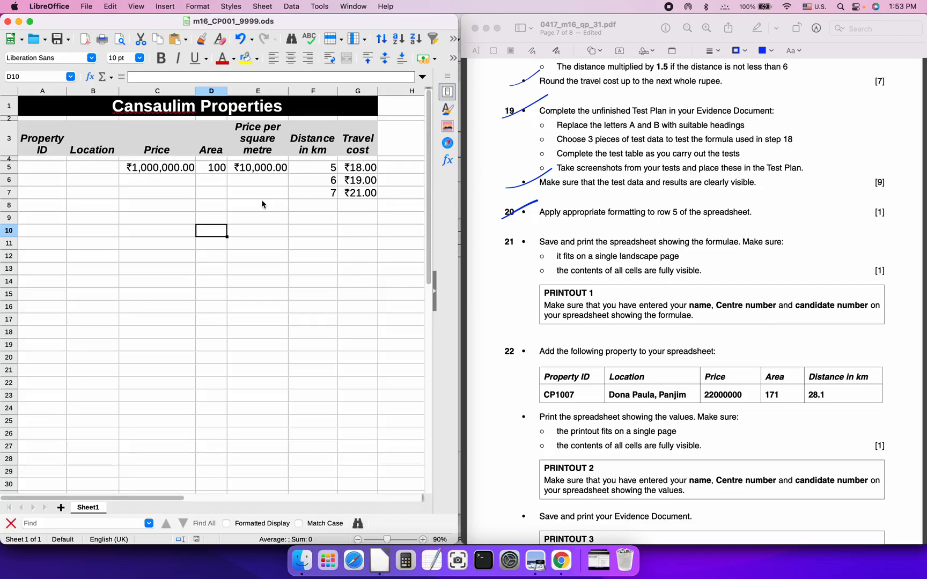
click(167, 6)
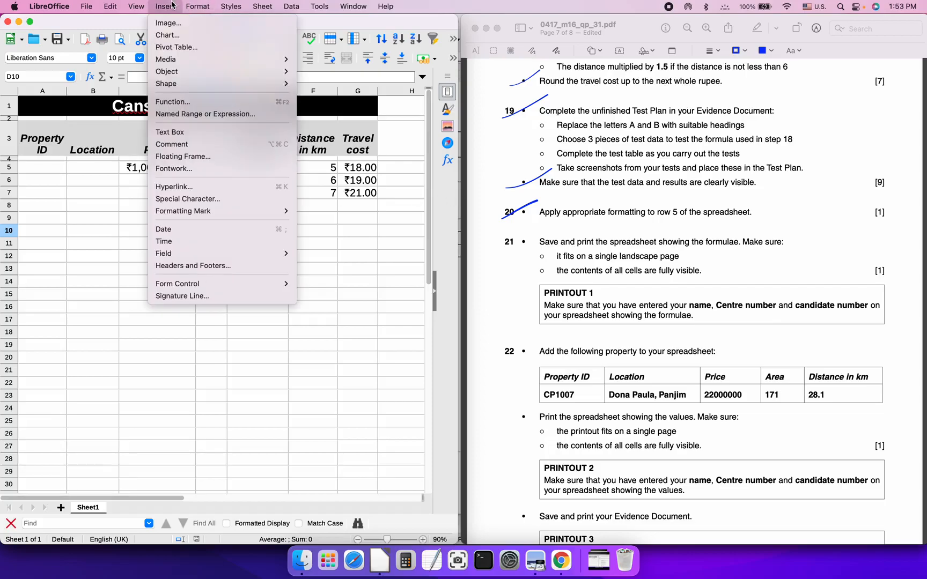
click(220, 266)
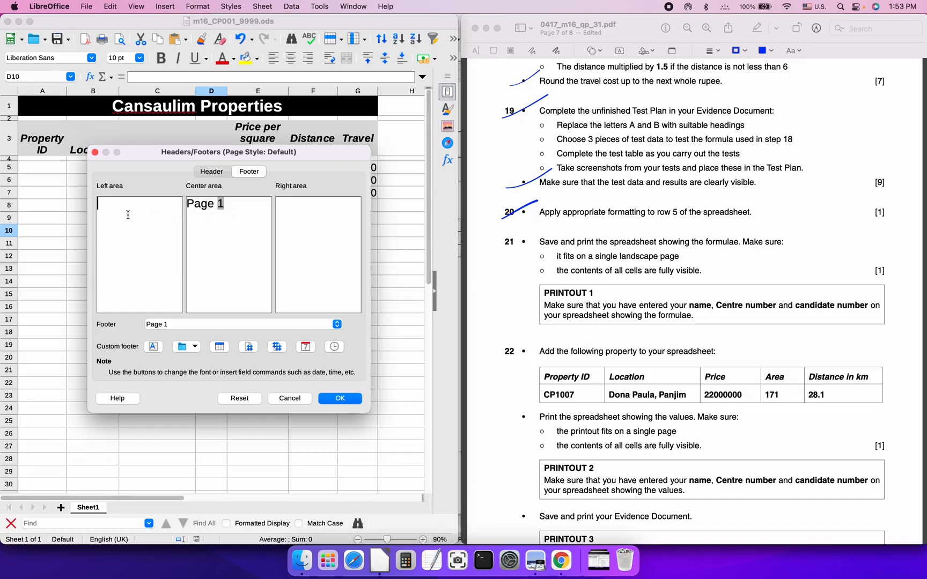
click(212, 172)
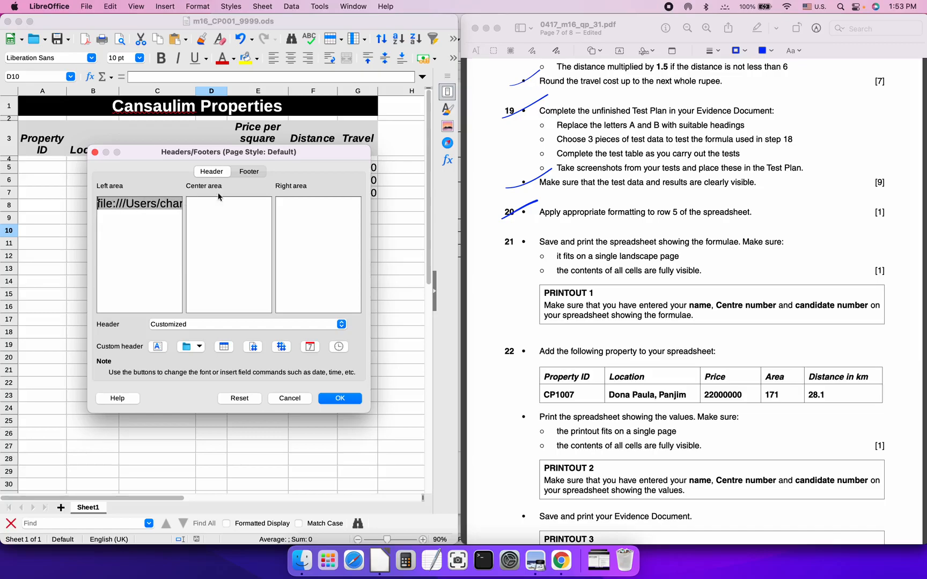
click(245, 172)
click(242, 202)
key(BackSpace)
key(BackSpace)
key(BackSpace)
key(BackSpace)
key(BackSpace)
key(BackSpace)
click(146, 210)
text(CambridgePrep, CP0)
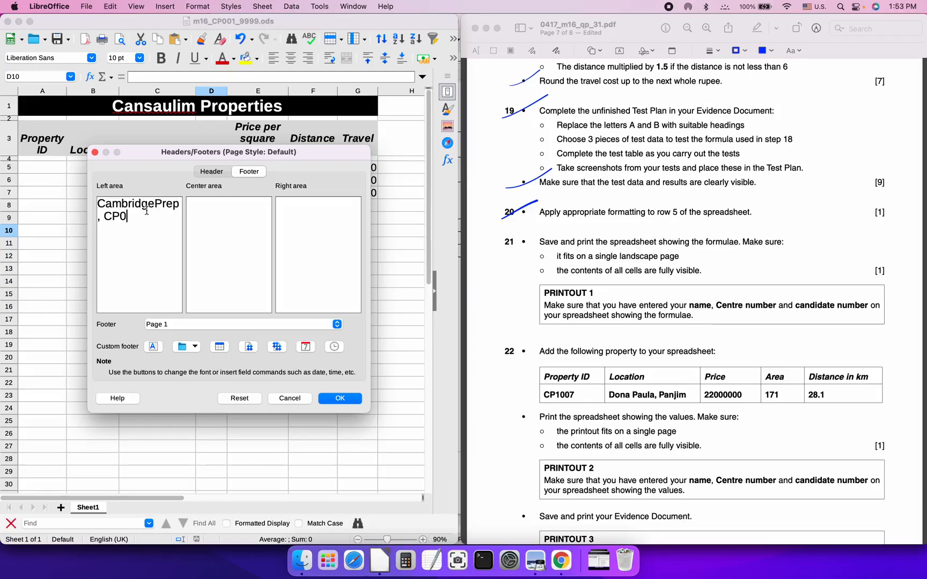
text(01,99999)
click(340, 399)
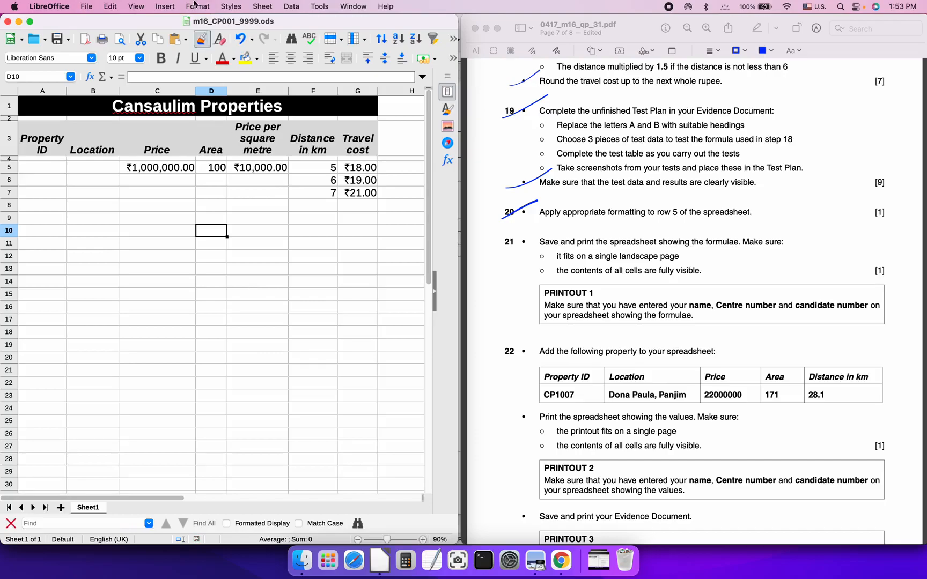
Show formulas in cells and autofit columns E and G to fit the ROUND and ROUNDUP formulas
click(136, 7)
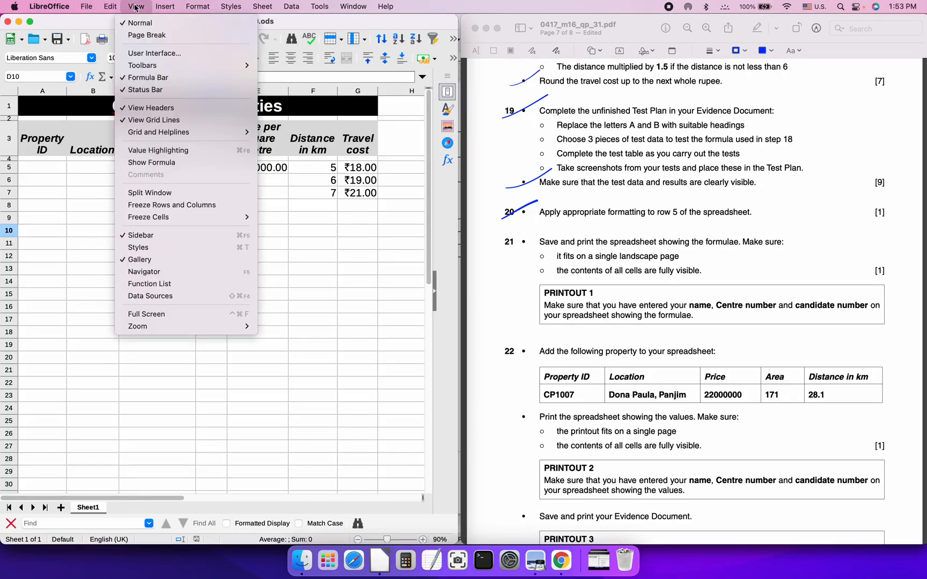
click(167, 163)
click(358, 222)
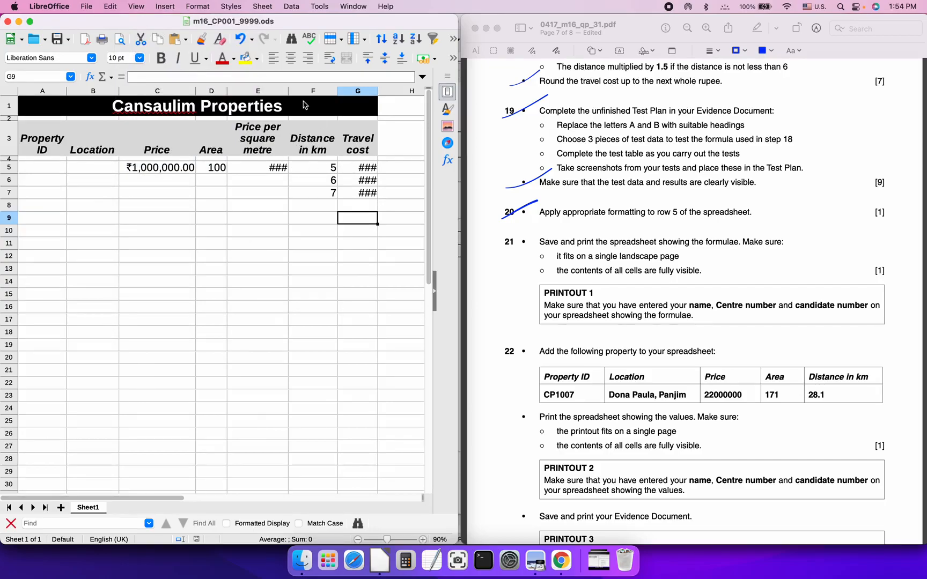
double_click(288, 92)
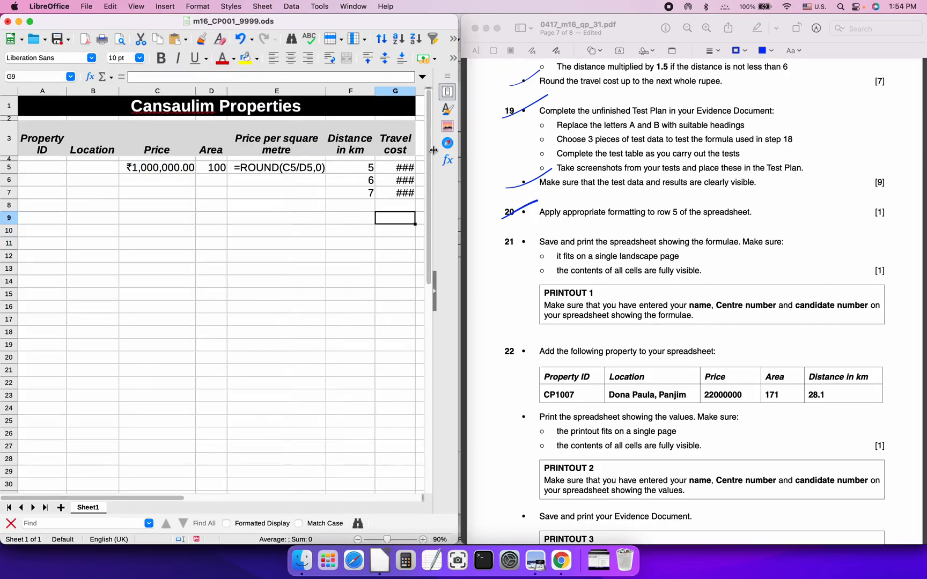
drag(460, 164, 573, 162)
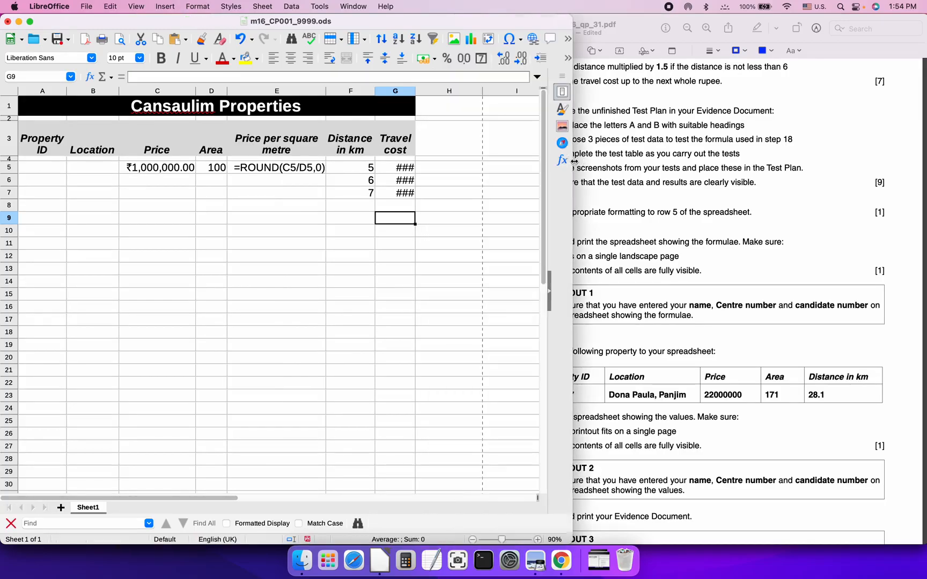
double_click(416, 90)
drag(573, 111, 639, 112)
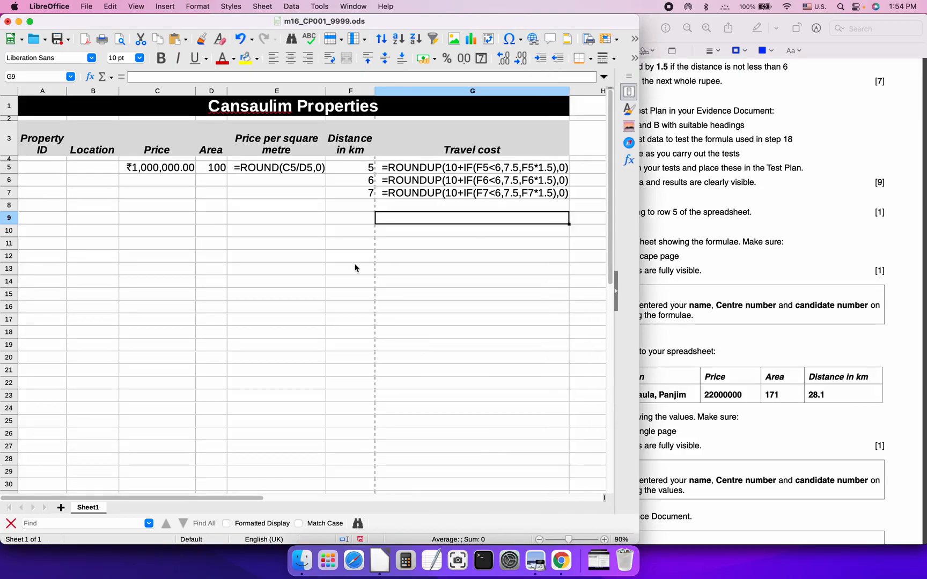
Set the default page style to landscape orientation with formulas included in printouts
click(724, 229)
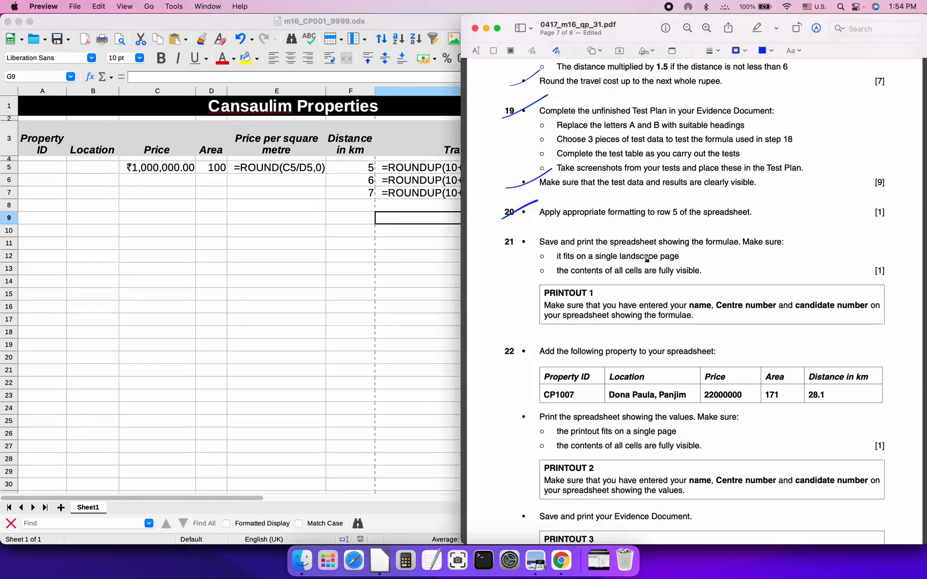
click(354, 256)
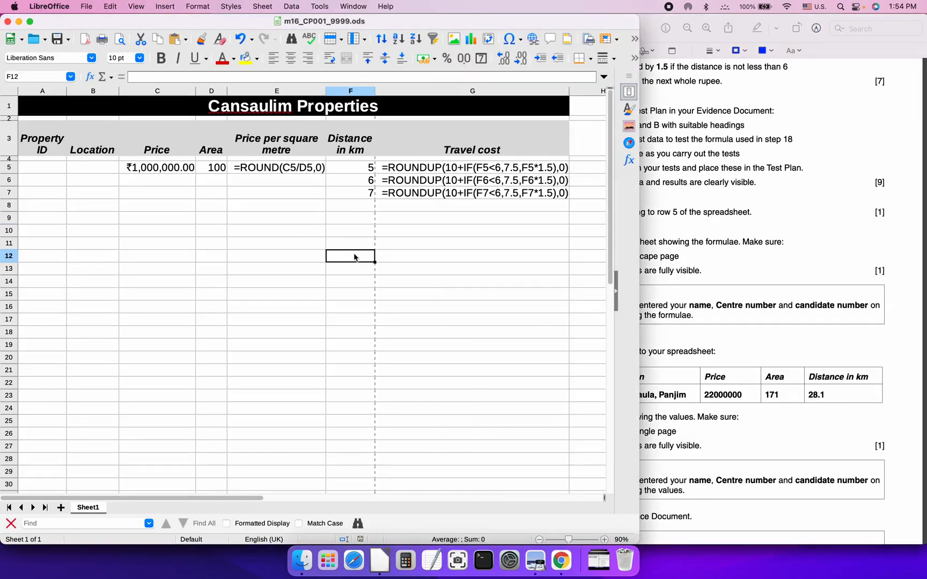
click(196, 7)
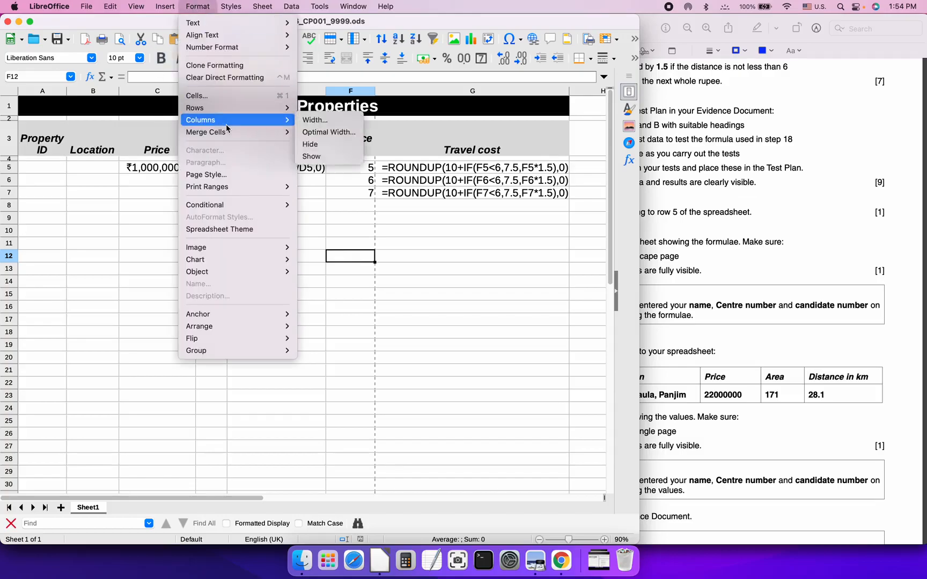
click(220, 174)
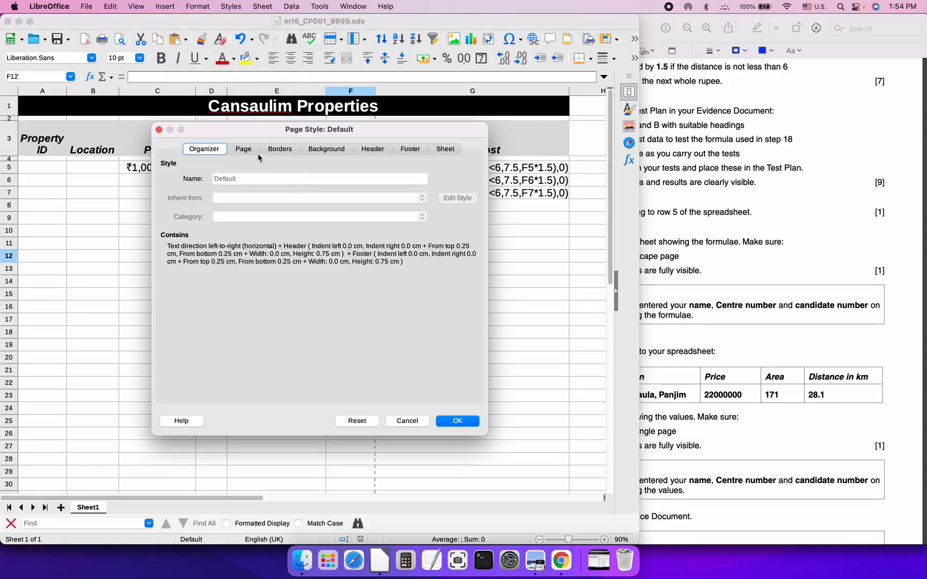
click(242, 150)
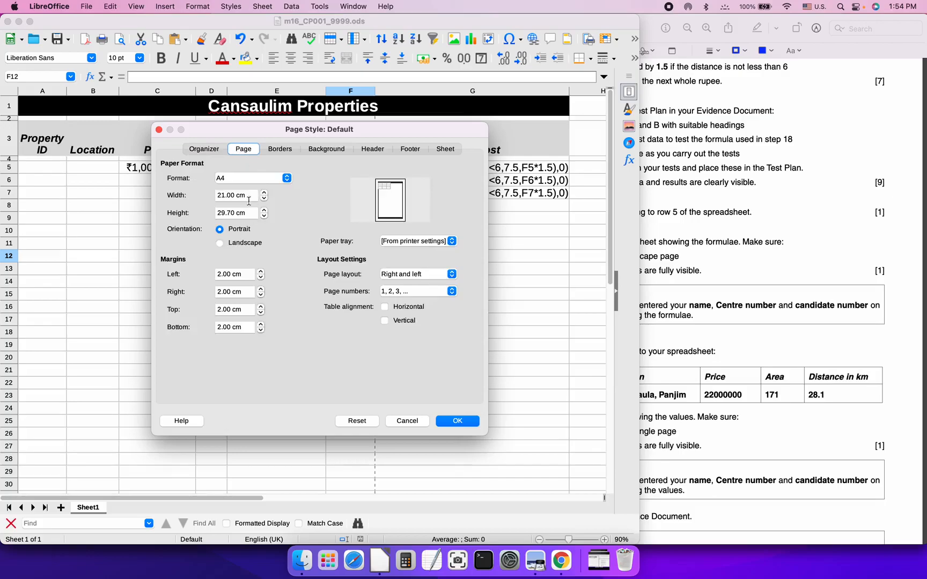
click(219, 244)
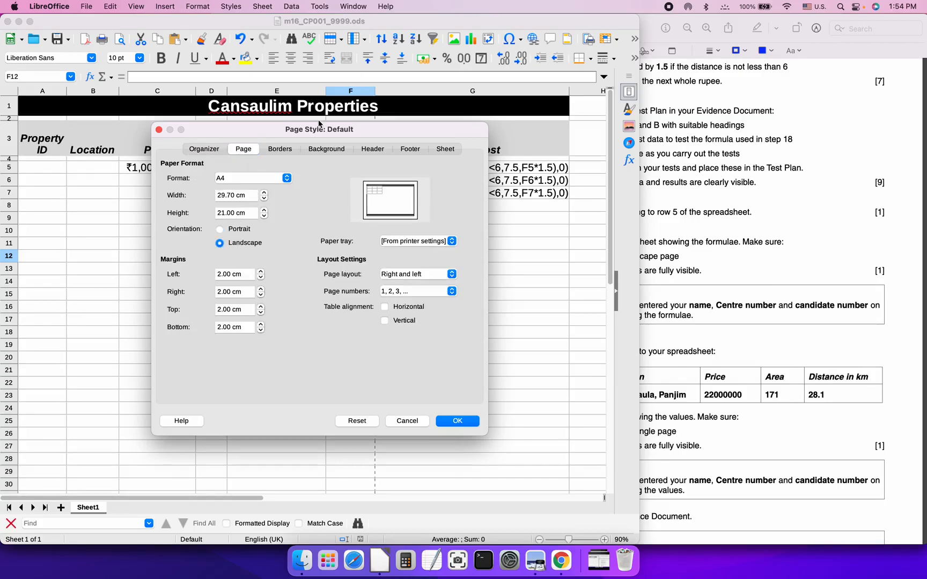
click(450, 152)
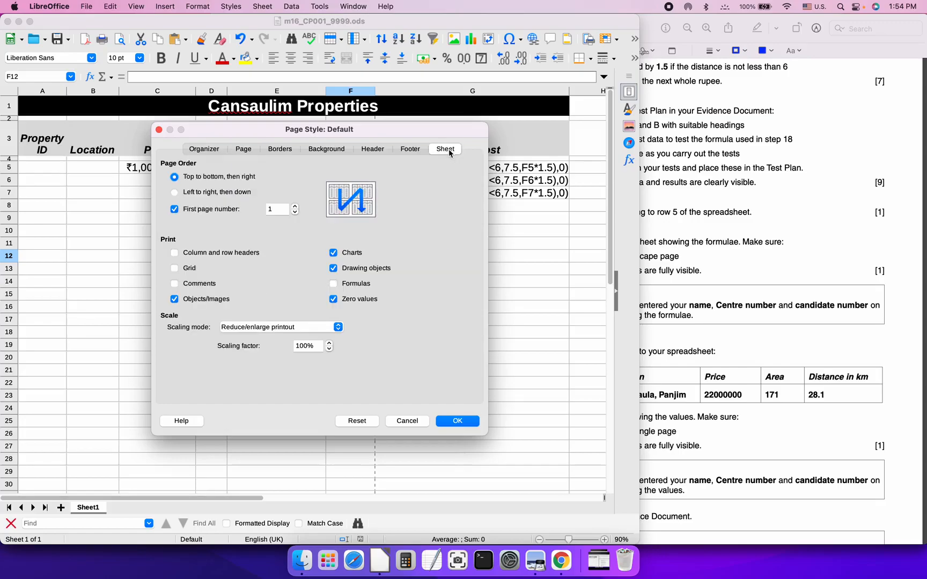
click(333, 285)
click(457, 422)
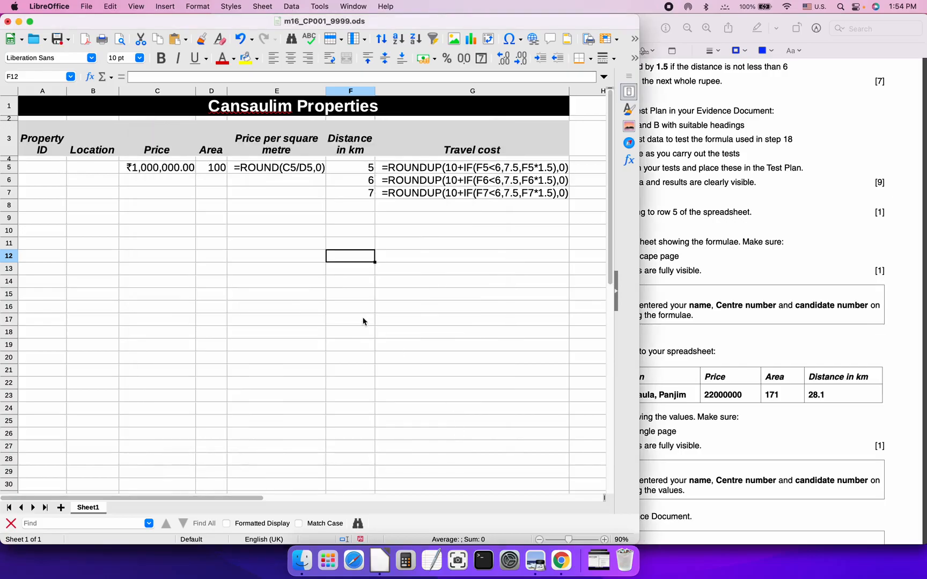
Export the formula sheet as m16_CP001_9999.pdf and close the PDF preview
click(85, 7)
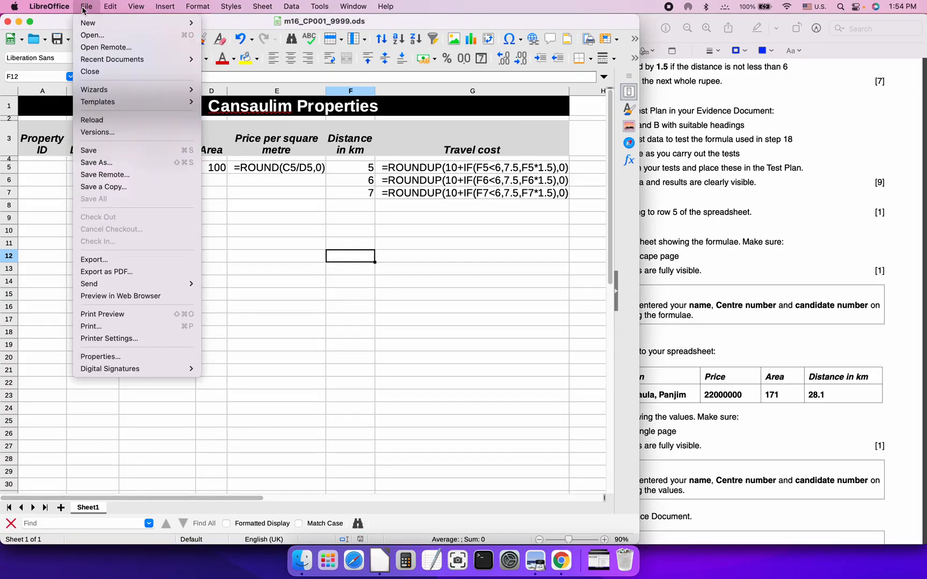
click(159, 275)
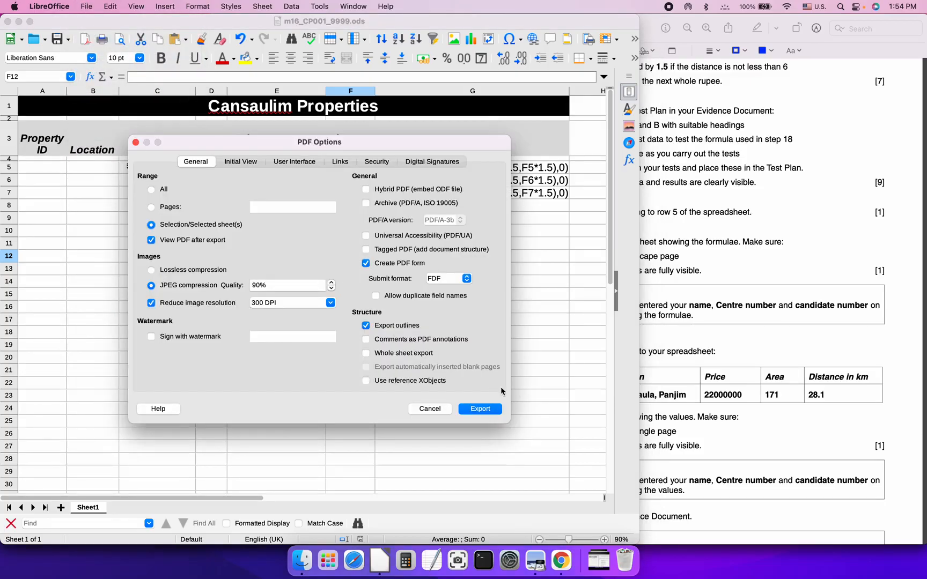
click(476, 409)
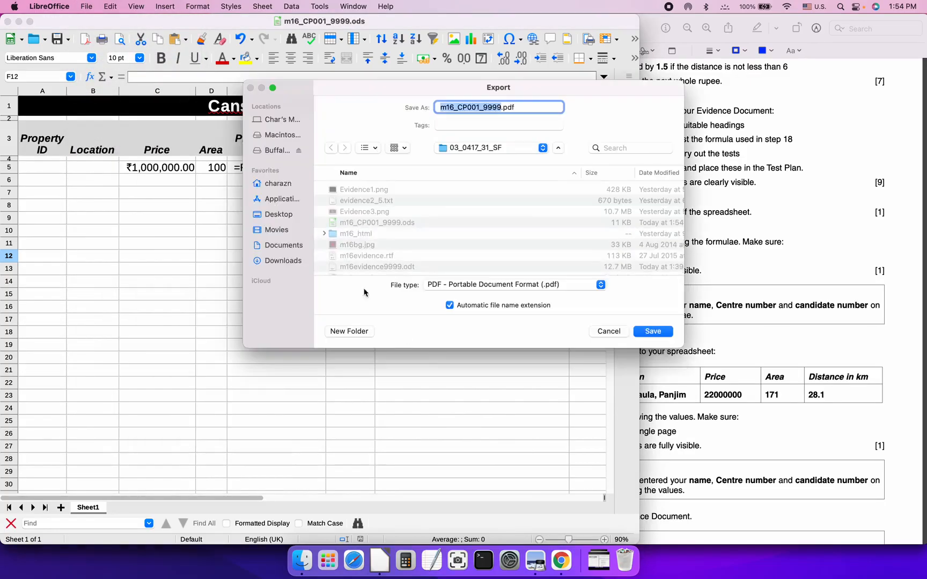
click(650, 332)
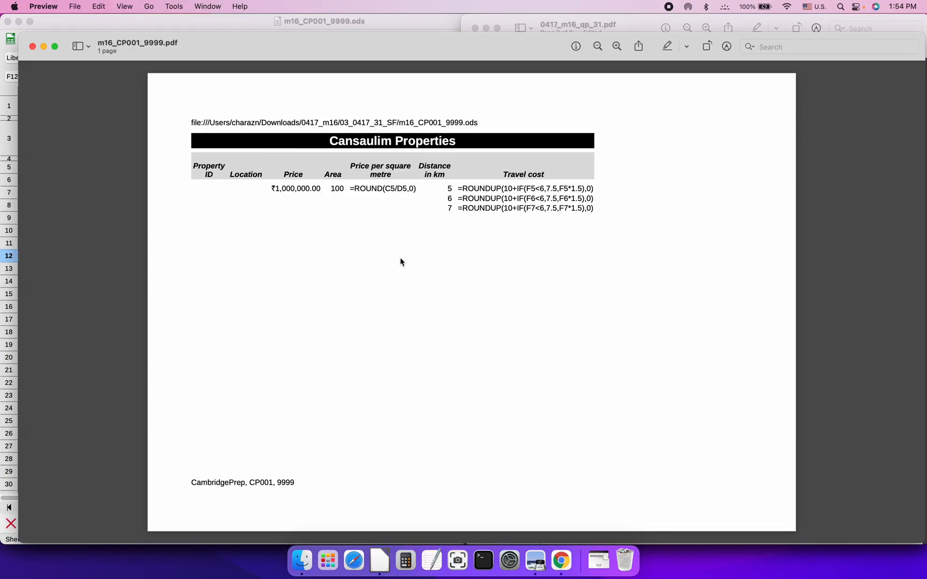
key(super+w)
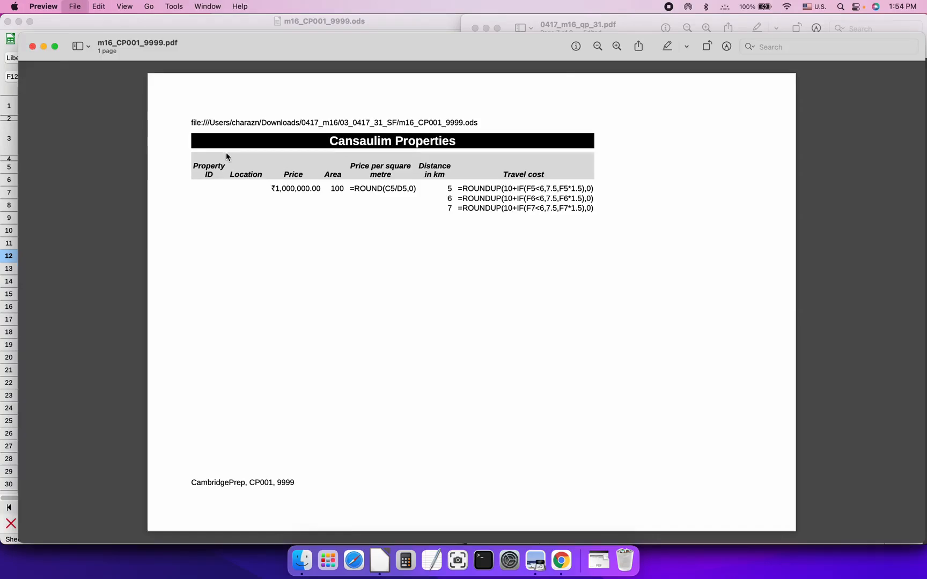
click(344, 243)
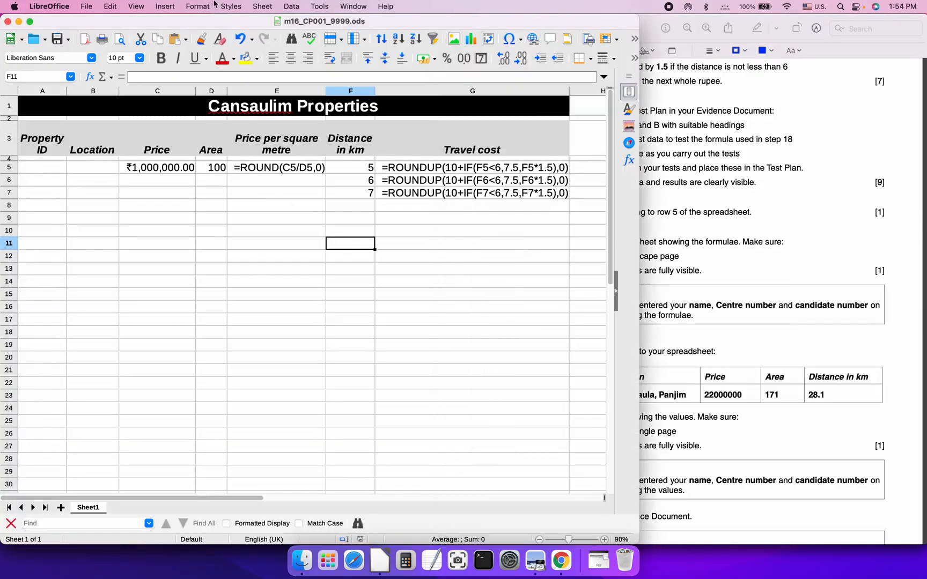
Uncheck Formulas on the page style's Sheet tab so printouts show values
click(198, 7)
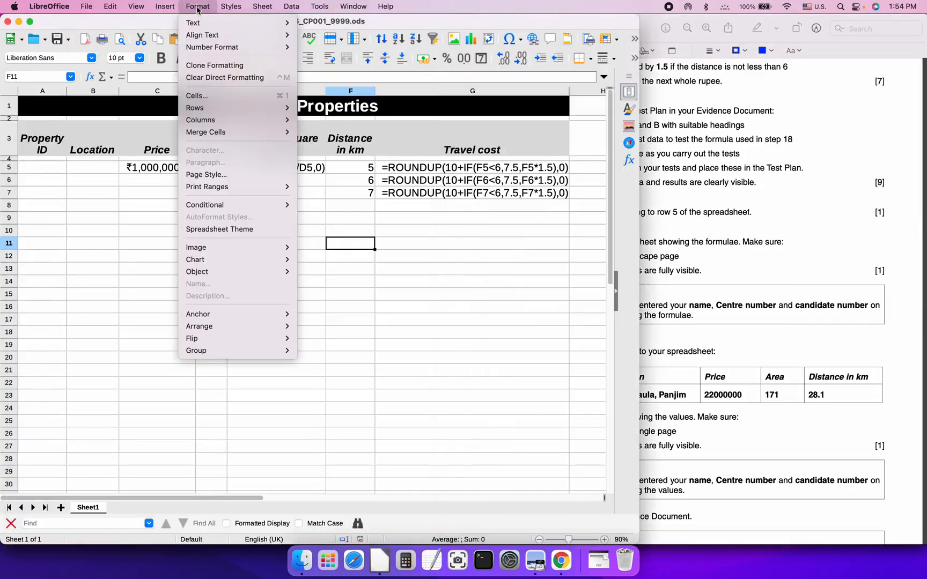
click(220, 175)
click(334, 283)
click(458, 421)
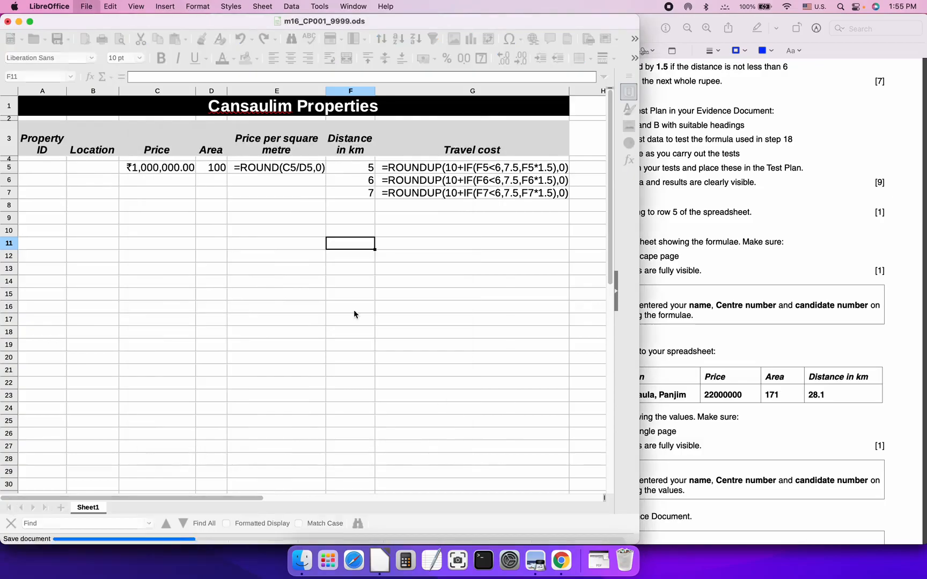
Re-export the sheet as PDF over m16_CP001_9999.pdf and close the preview
click(83, 7)
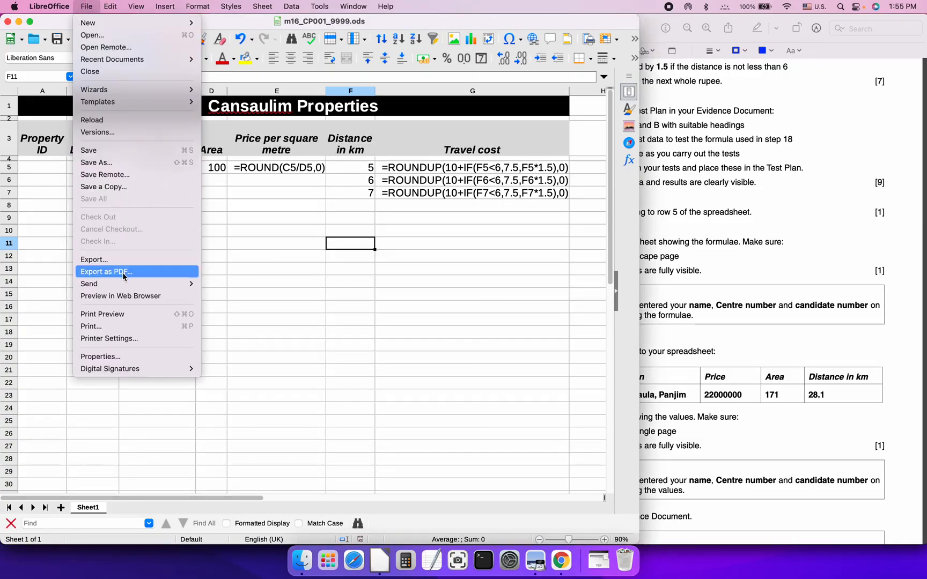
click(122, 270)
click(475, 410)
click(653, 331)
click(492, 269)
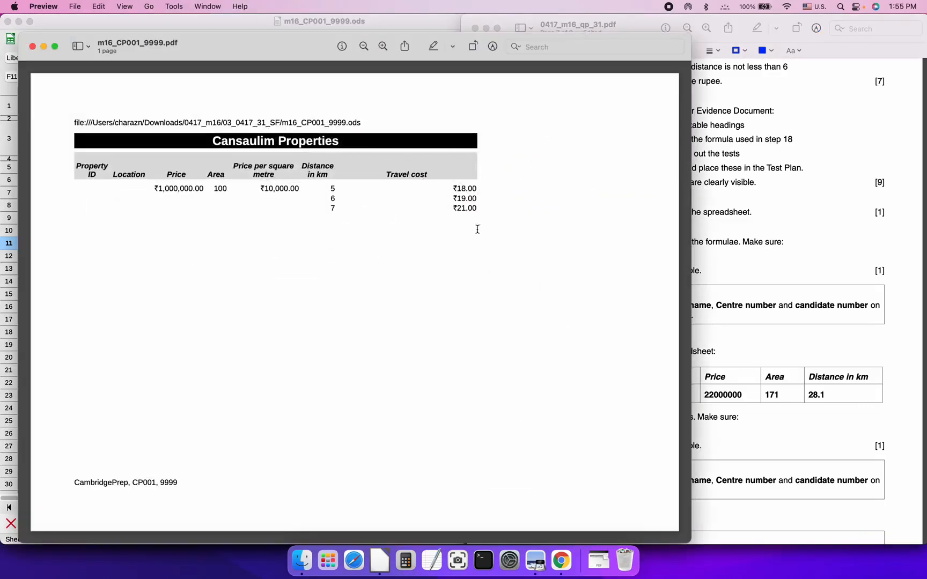
key(super+w)
Check Formulas on the page style's Sheet tab so printouts show formulas again
click(322, 244)
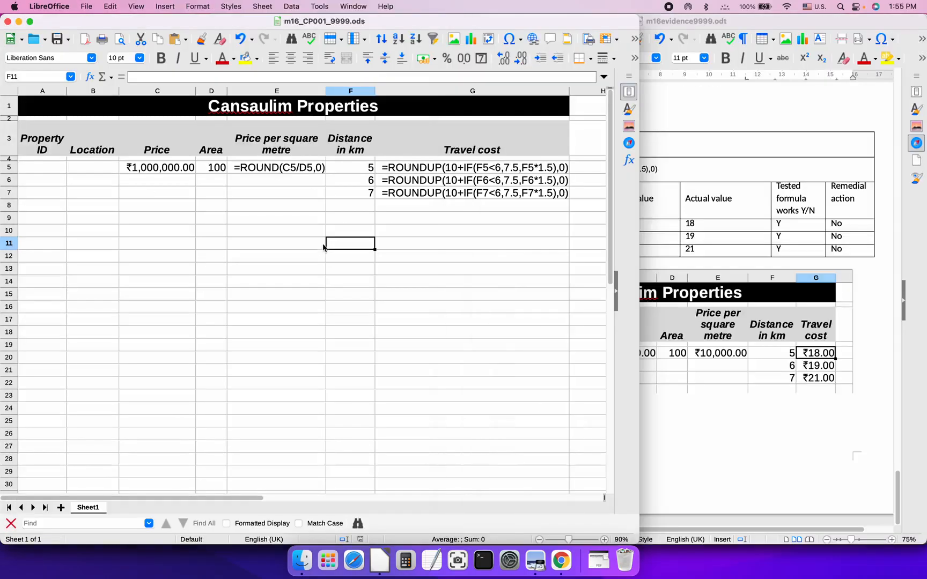
click(198, 6)
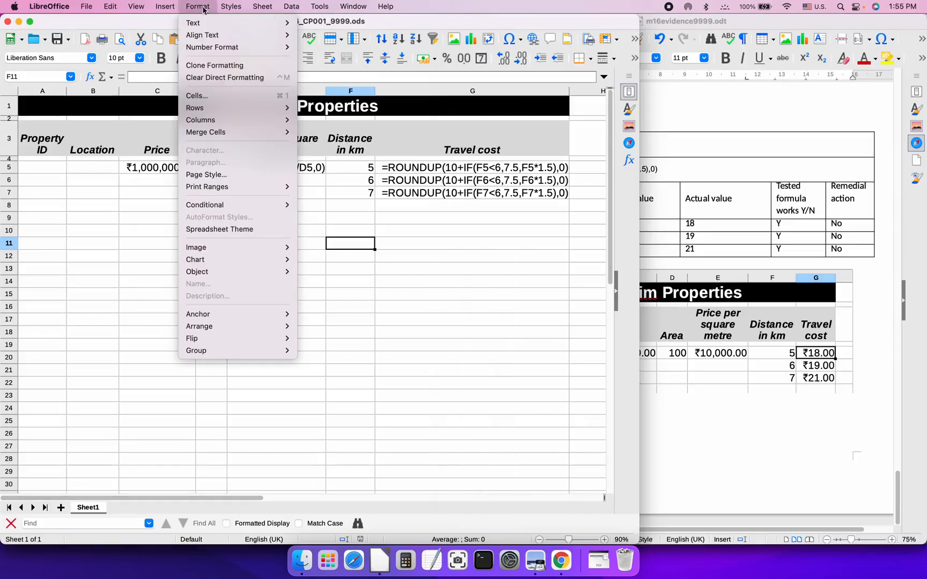
click(226, 180)
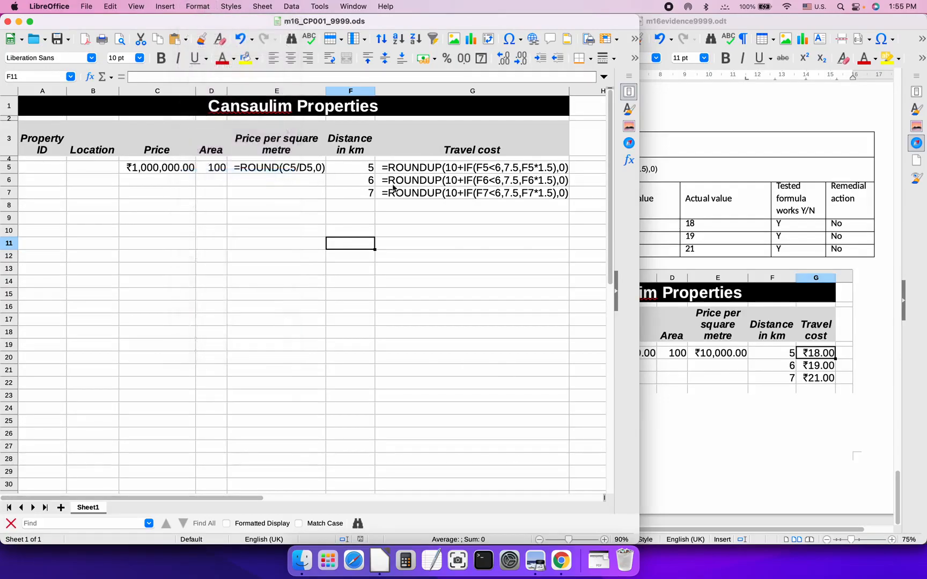
click(357, 284)
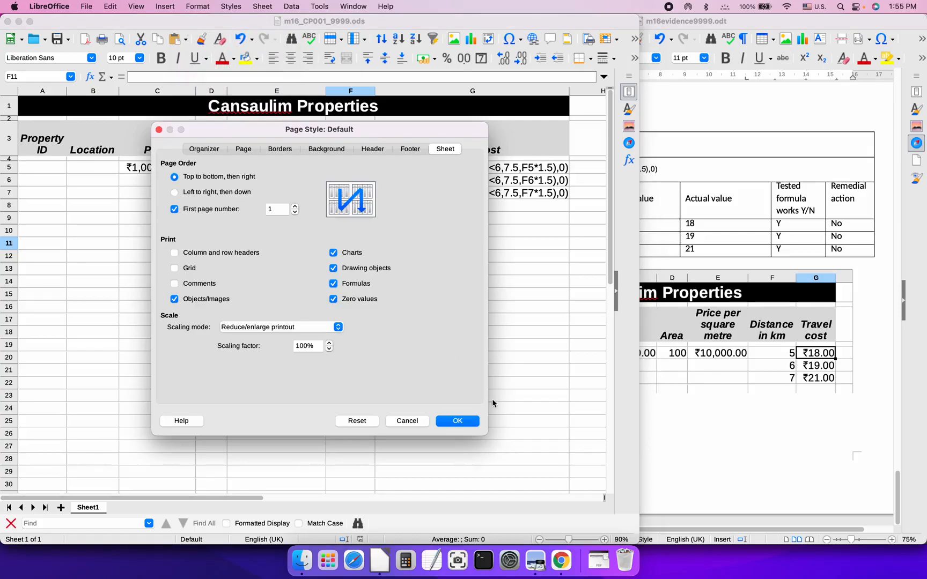
click(455, 422)
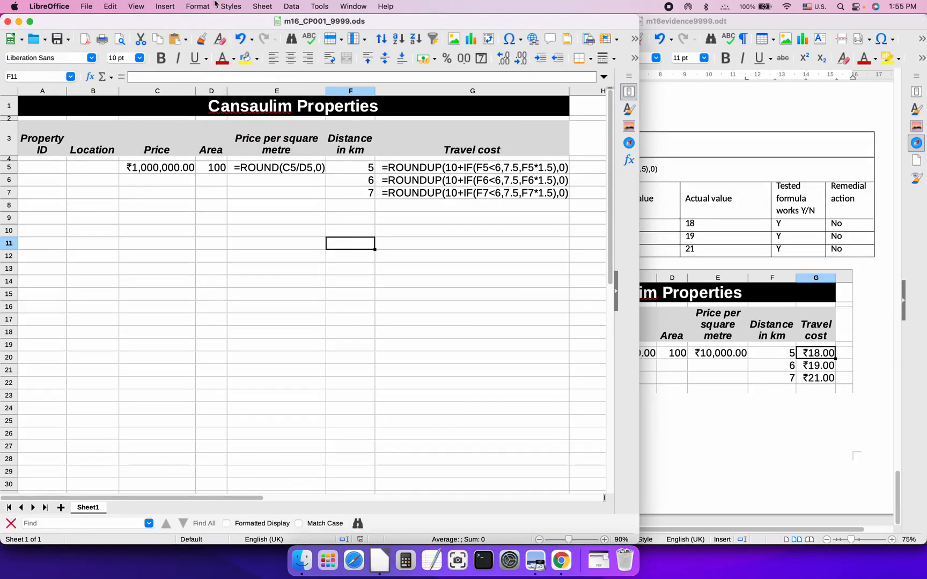
Re-export the sheet as PDF, replacing m16_CP001_9999.pdf, and close the preview
click(84, 9)
click(134, 273)
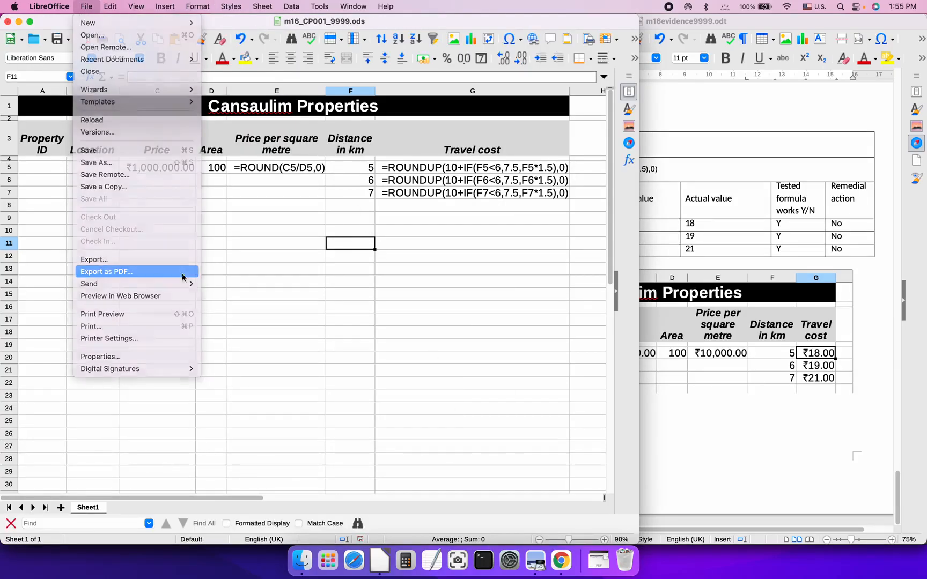
click(477, 410)
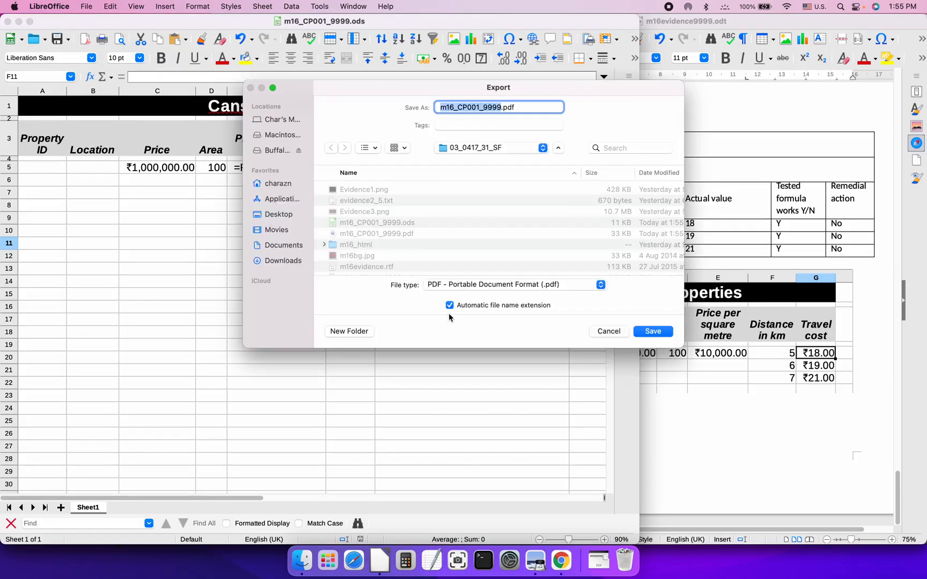
key(Return)
click(484, 270)
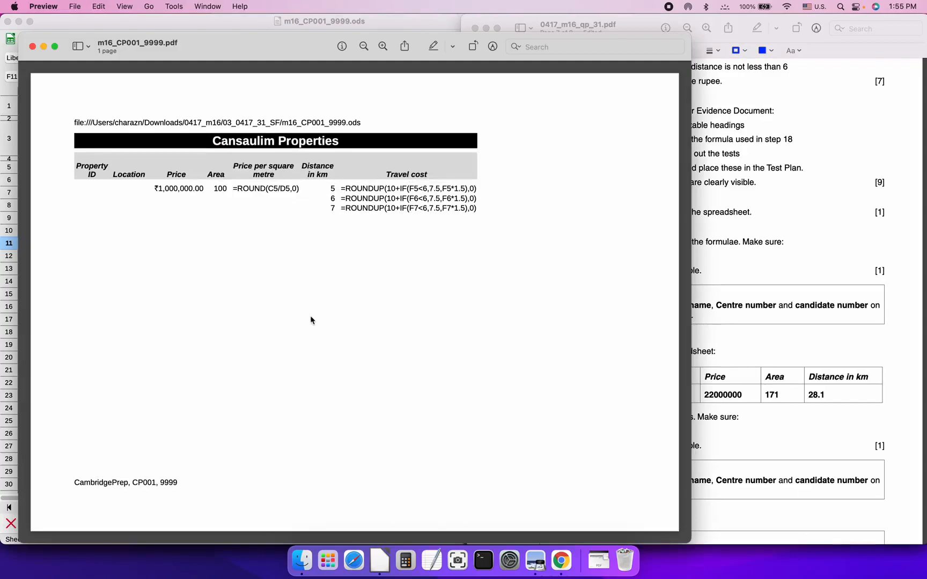
key(super+w)
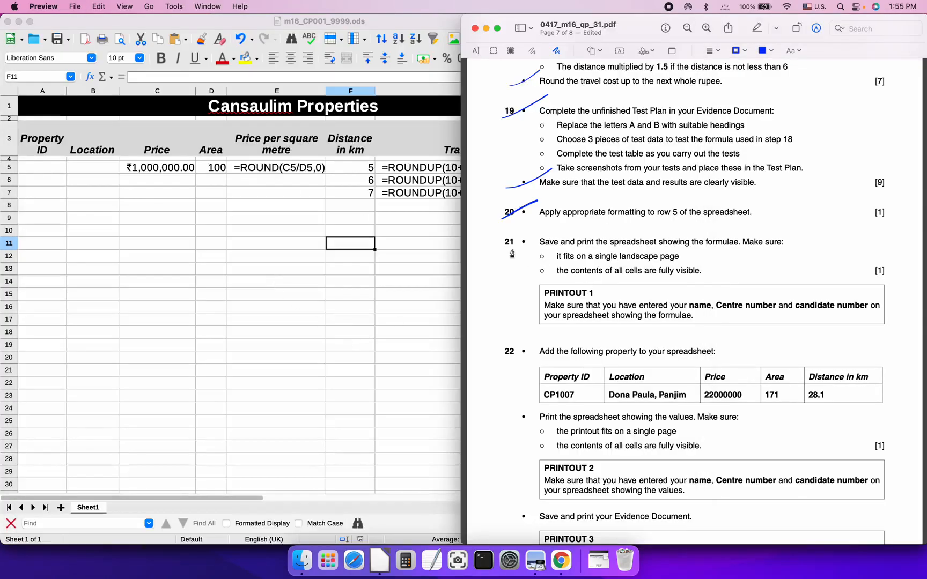
Tick question 21 and PRINTOUT 1 on the paper, then rename m16_CP001_9999.pdf to PRINTOUT1.pdf
drag(503, 252, 546, 228)
drag(526, 299, 572, 272)
key(super+Tab)
key(super+Tab)
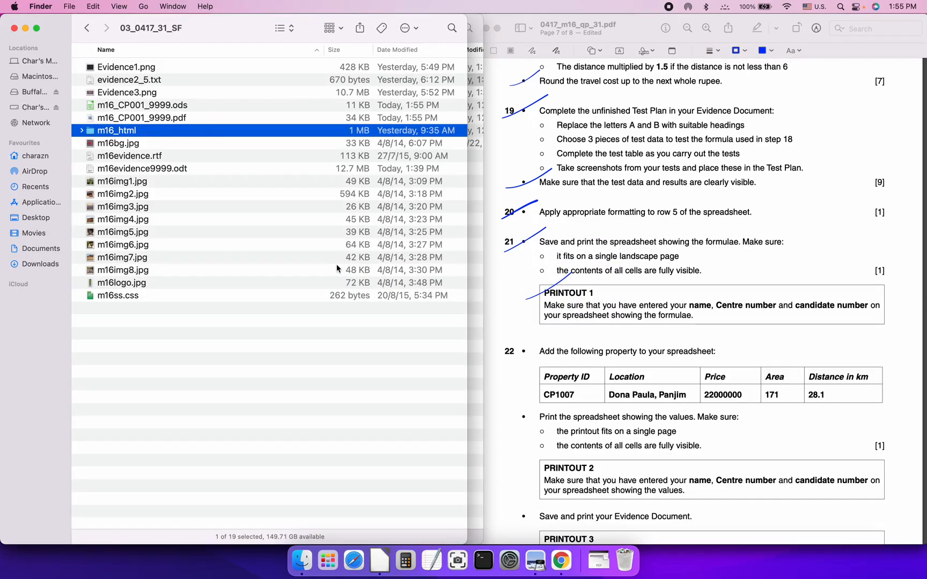
key(Up)
key(Return)
text(PRIN)
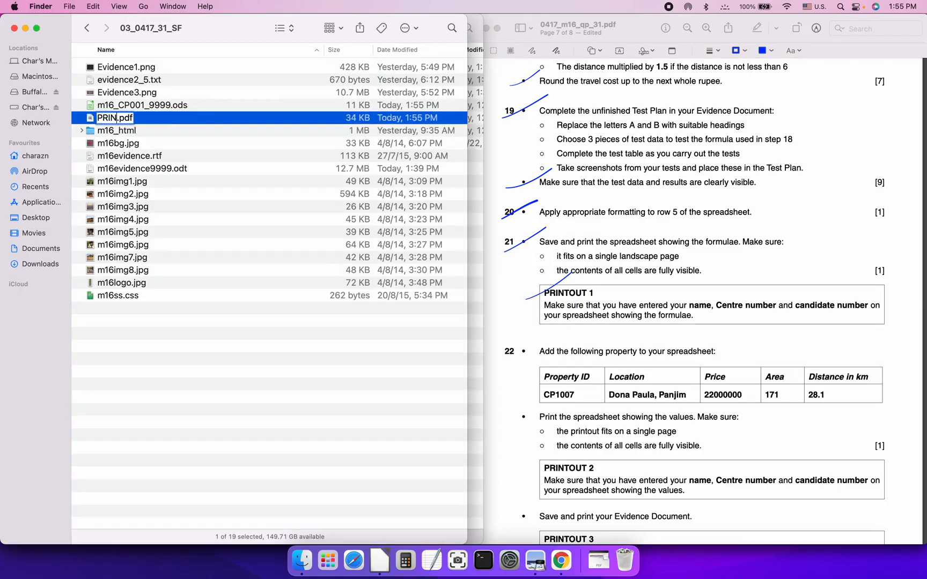
text(TOUT1)
key(Return)
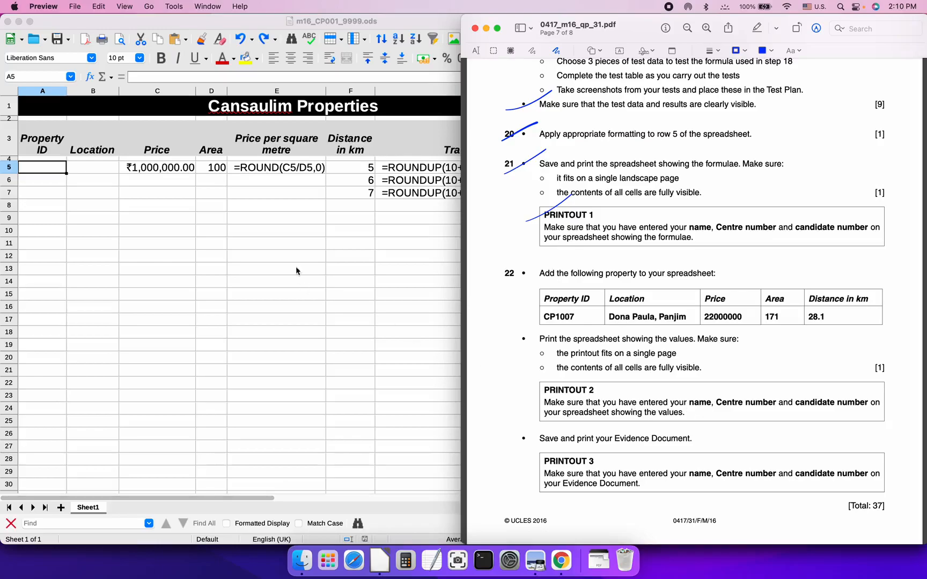
Turn off View > Show Formula so cells display values like ₹21.00
click(117, 180)
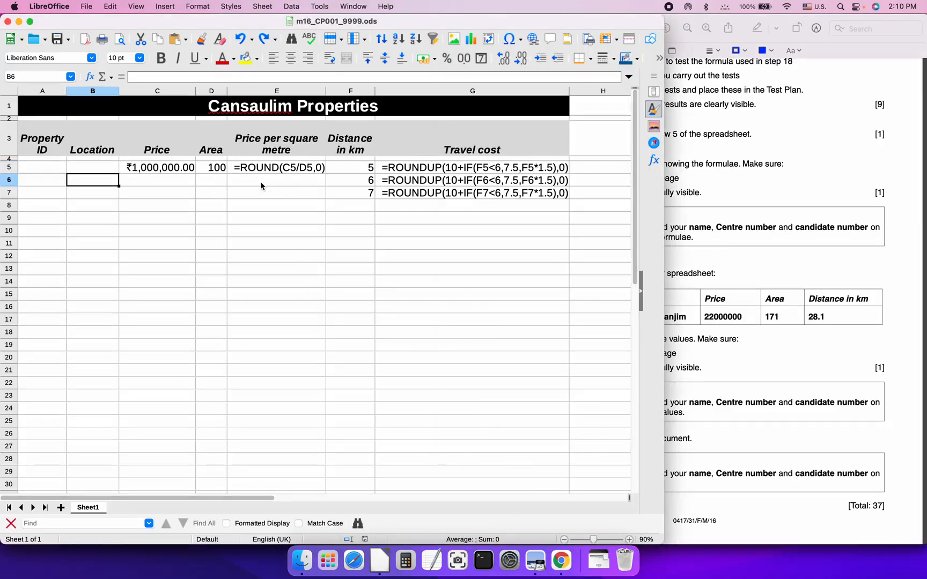
click(138, 6)
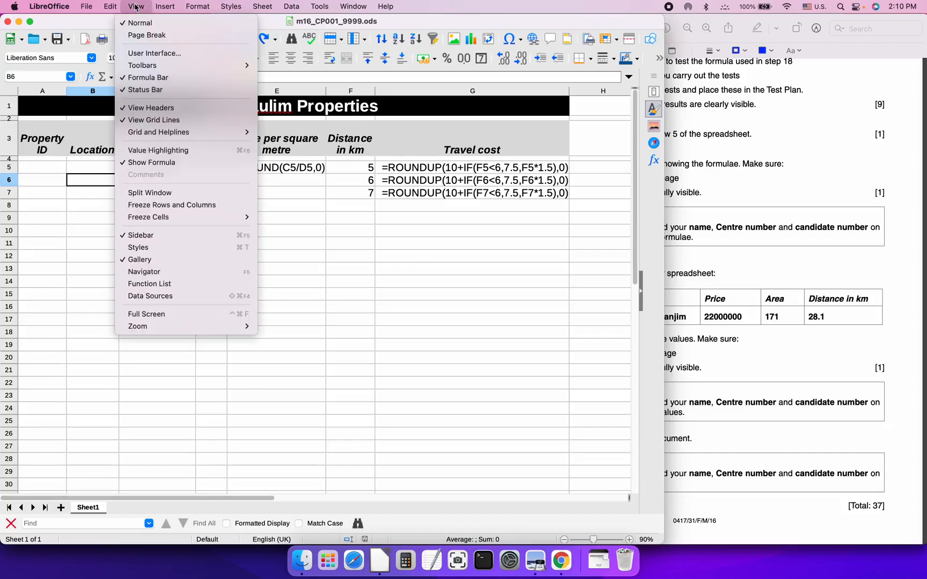
click(167, 163)
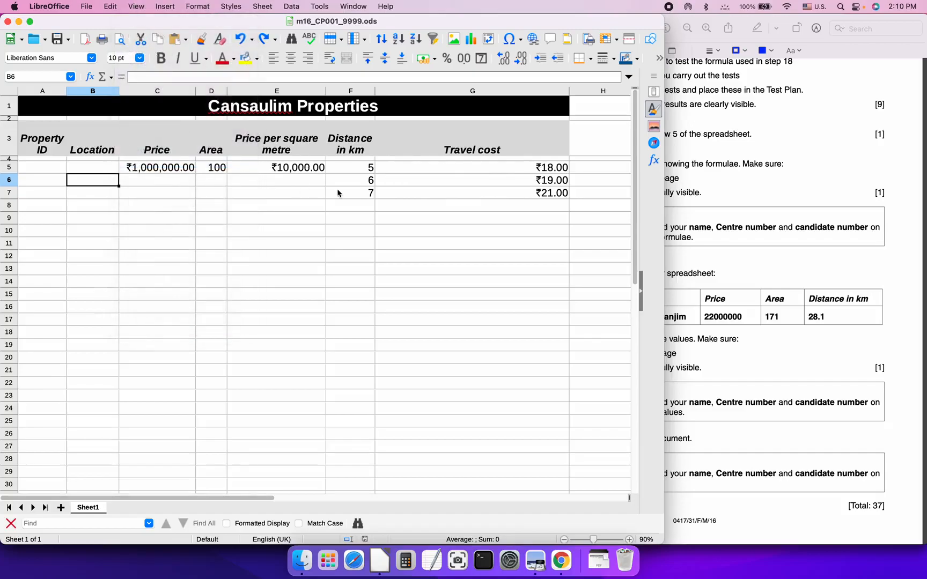
click(435, 185)
click(285, 184)
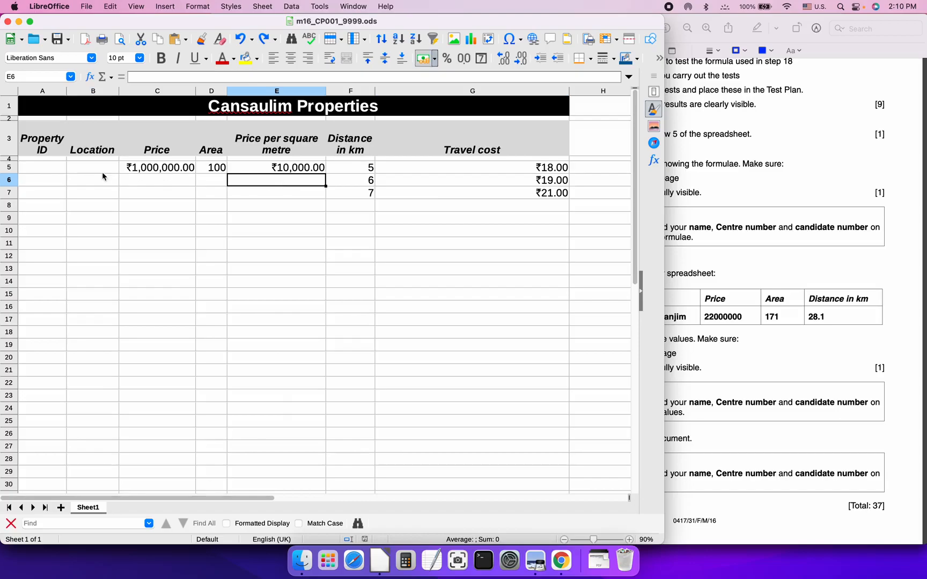
click(49, 169)
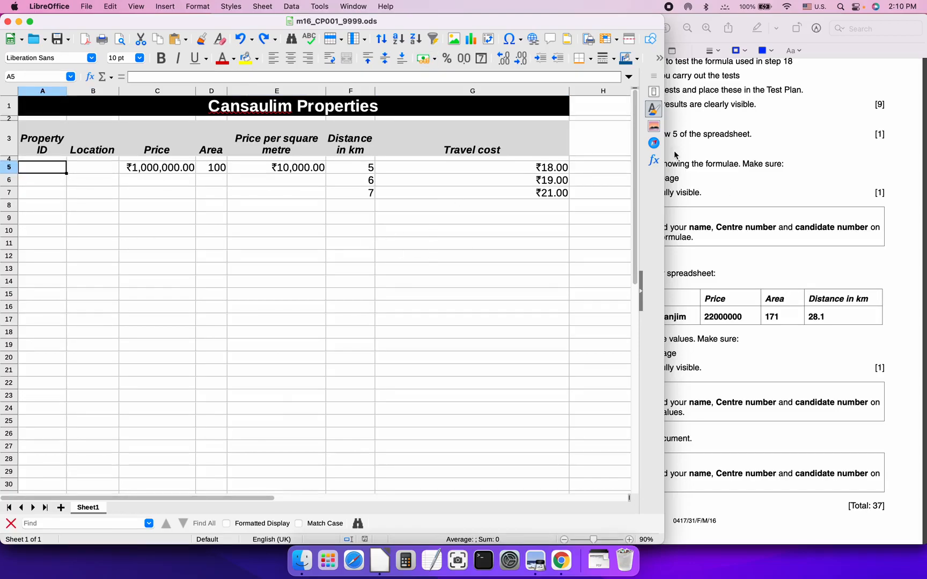
Autofit columns E and G, then narrow the window to reveal the question paper
click(702, 156)
click(393, 193)
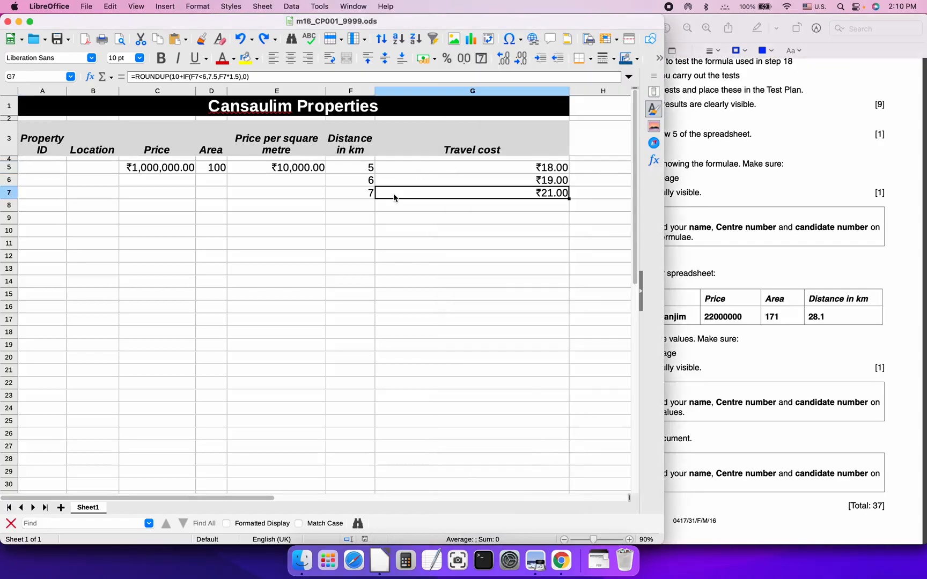
double_click(325, 92)
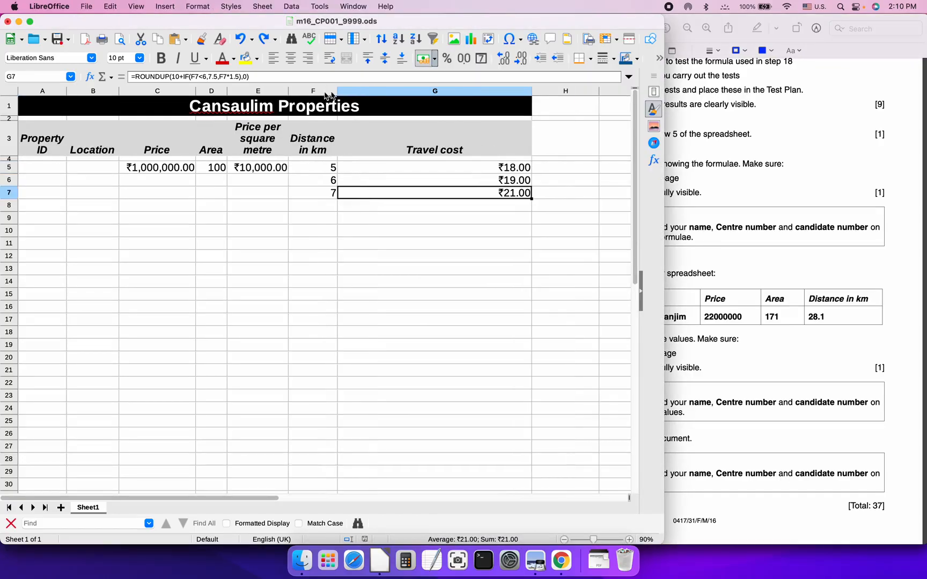
double_click(532, 89)
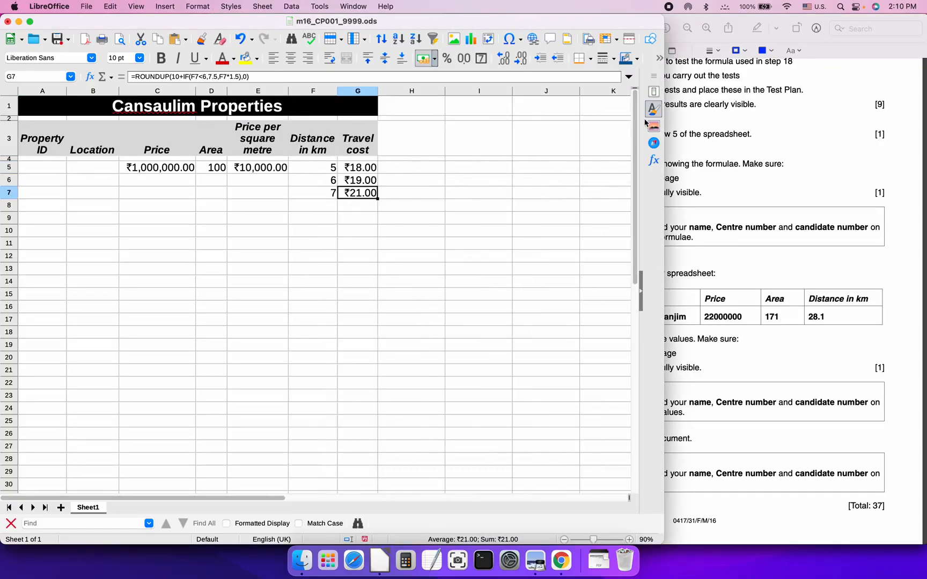
drag(664, 128, 424, 128)
Enter CP1007 with location 'Dona Paula, Panjim' in row 5 and autofit column B
click(56, 182)
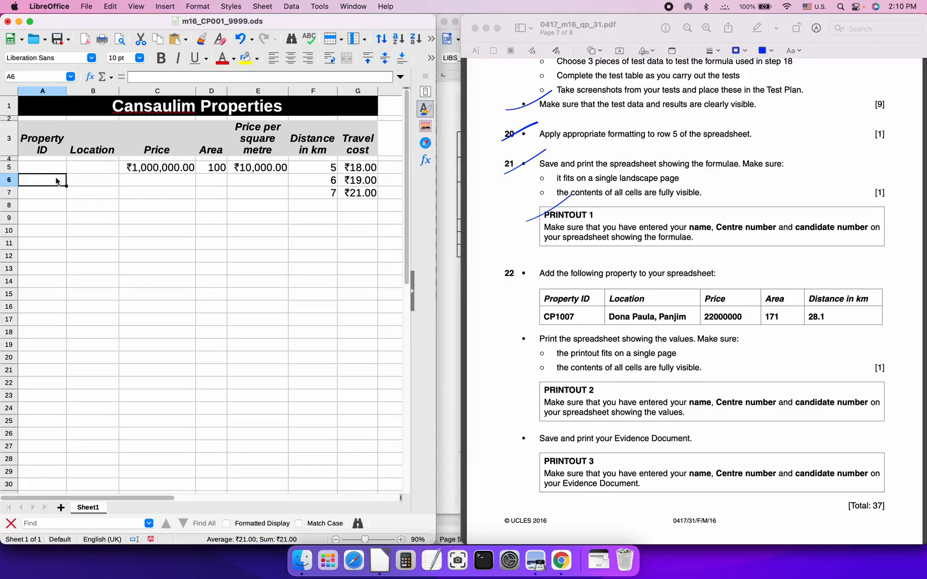
click(38, 170)
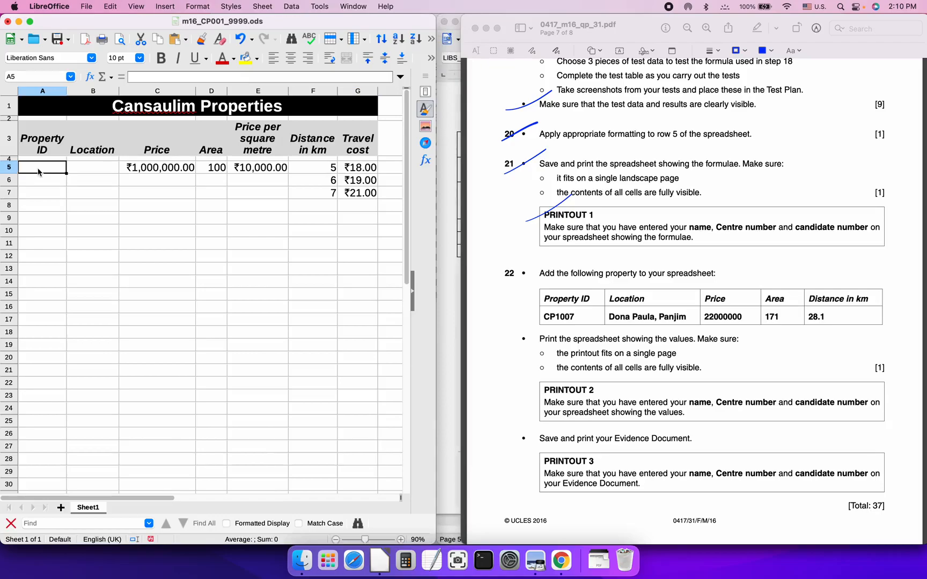
text(CP1007)
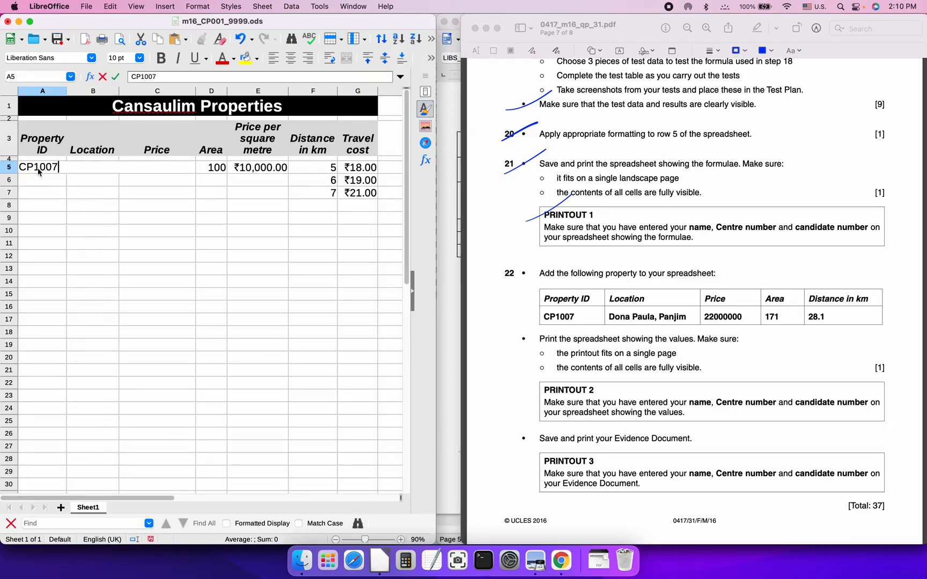
key(Tab)
text(Dona Pau)
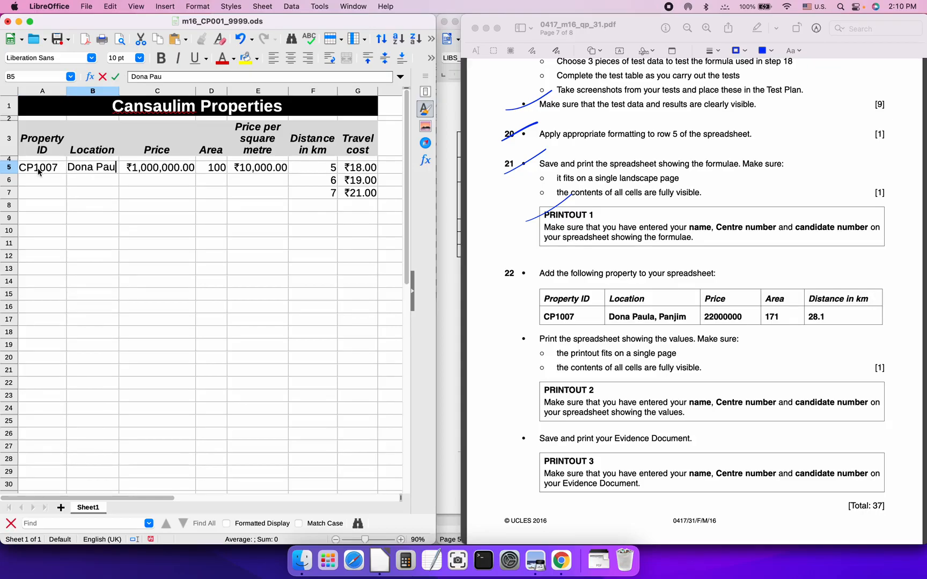
text(la, Panjim)
key(Return)
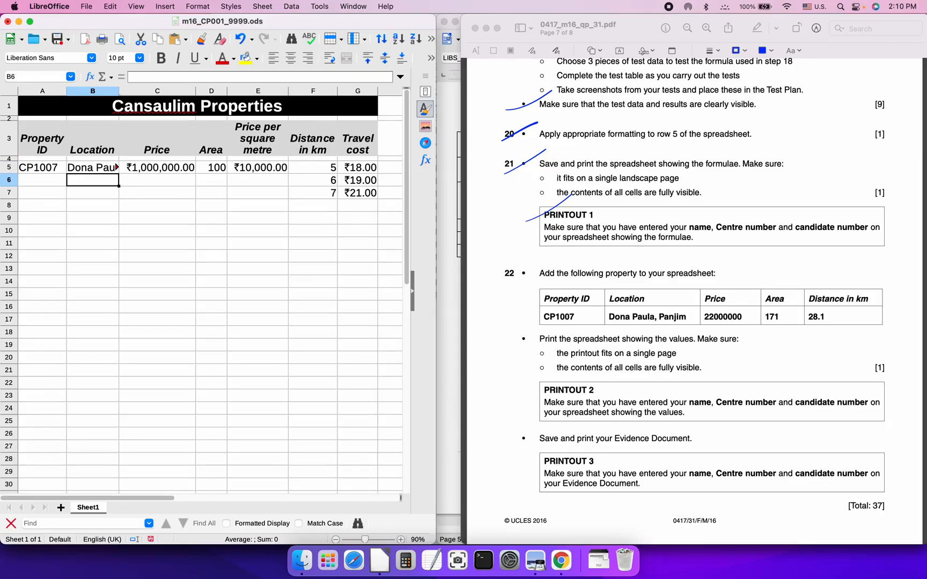
double_click(119, 91)
Enter price 22,000,000, area 171 and distance 28.1 for CP1007
click(206, 168)
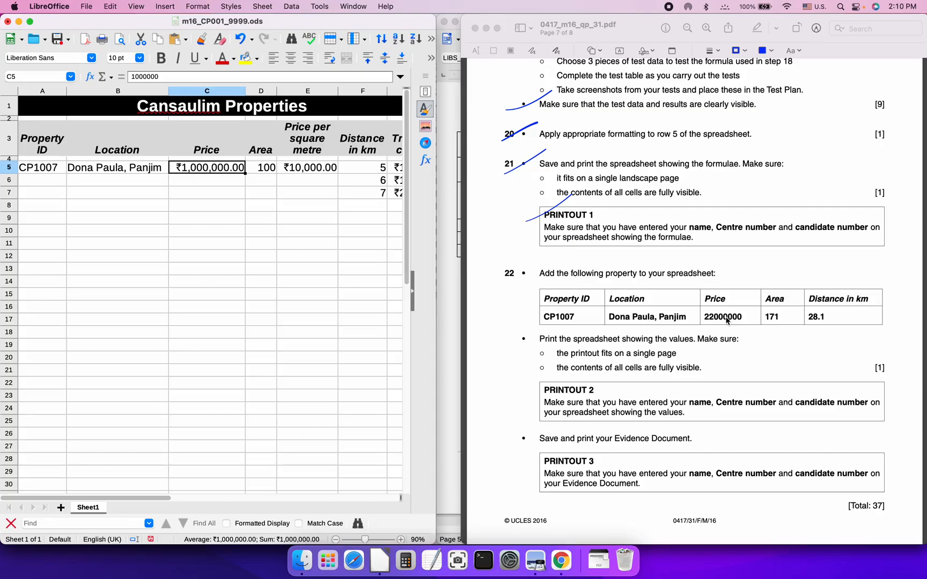
text(2)
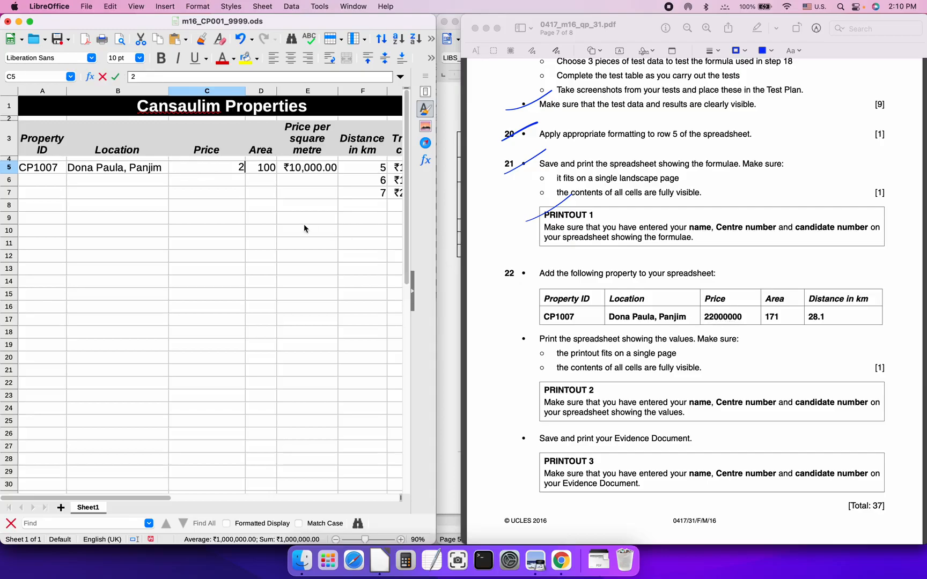
text(2,000,0000000)
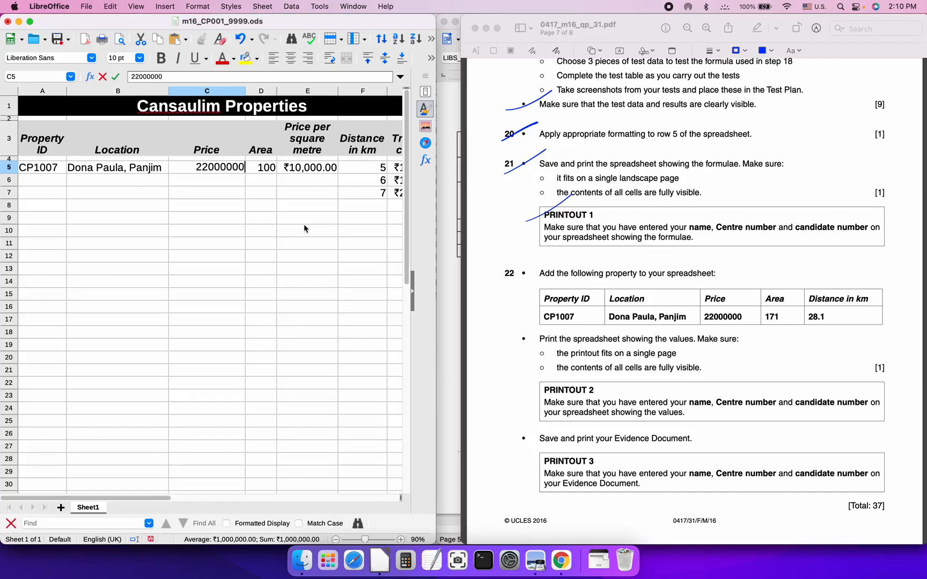
key(Tab)
text(171)
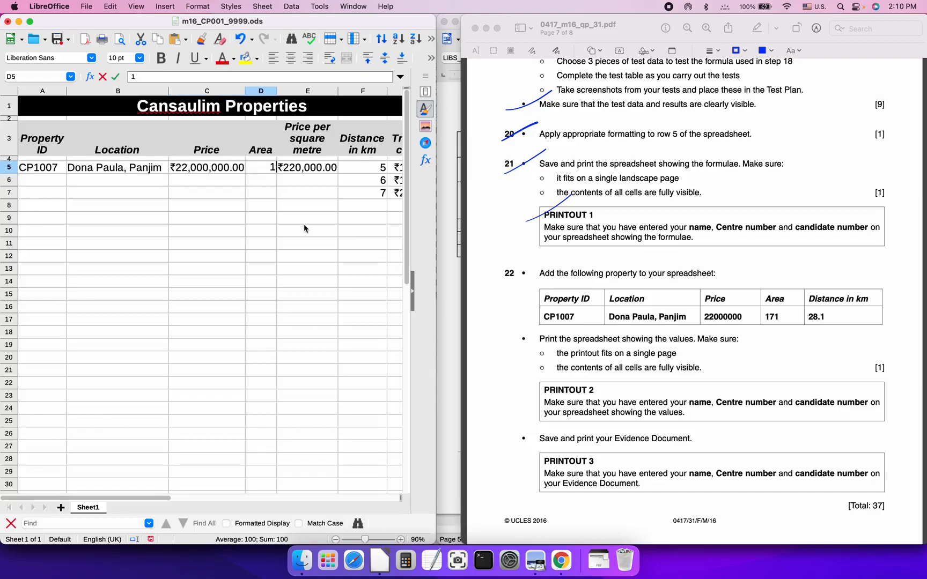
key(Tab)
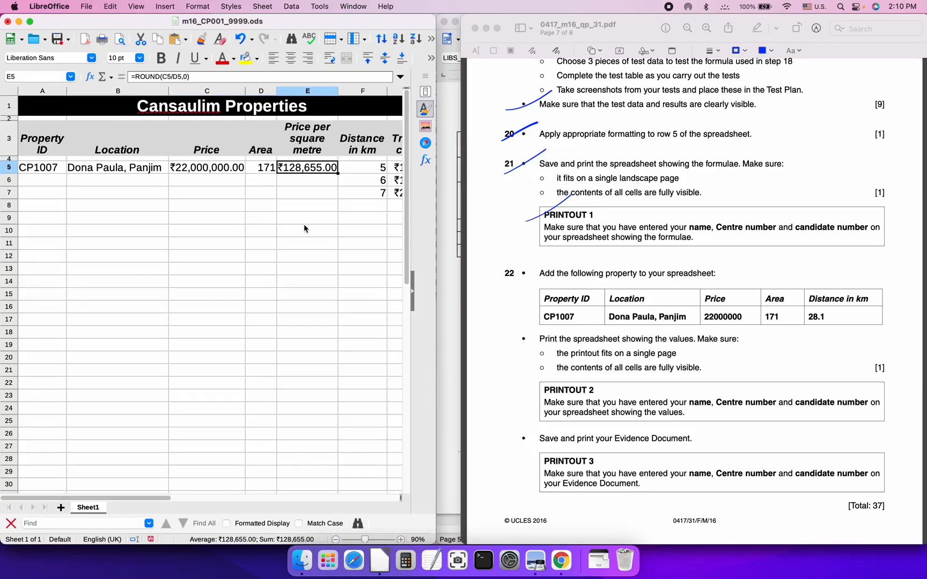
key(Tab)
text(28.1)
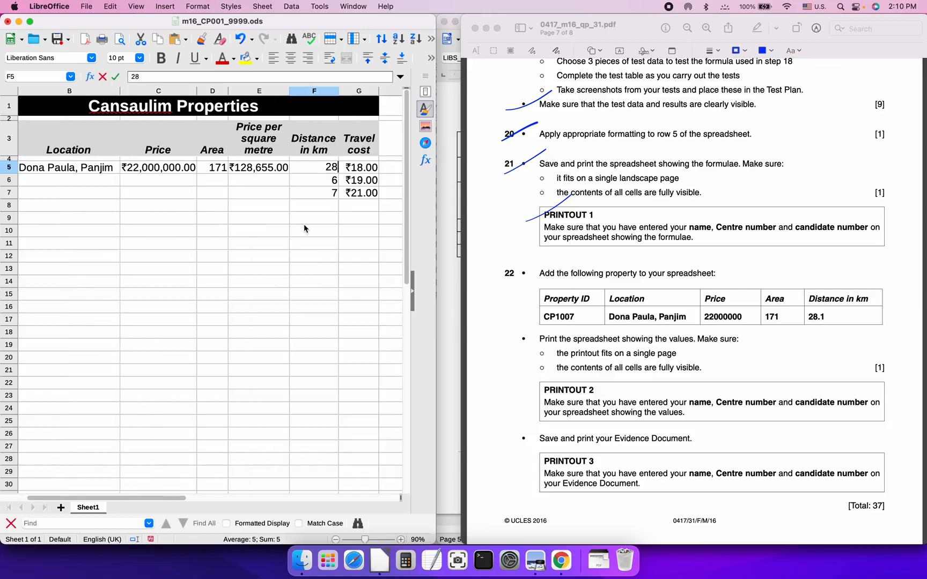
key(Return)
Clear the leftover values in F6:G7 and widen the window to show Travel cost
key(shift+Right)
key(shift+Down)
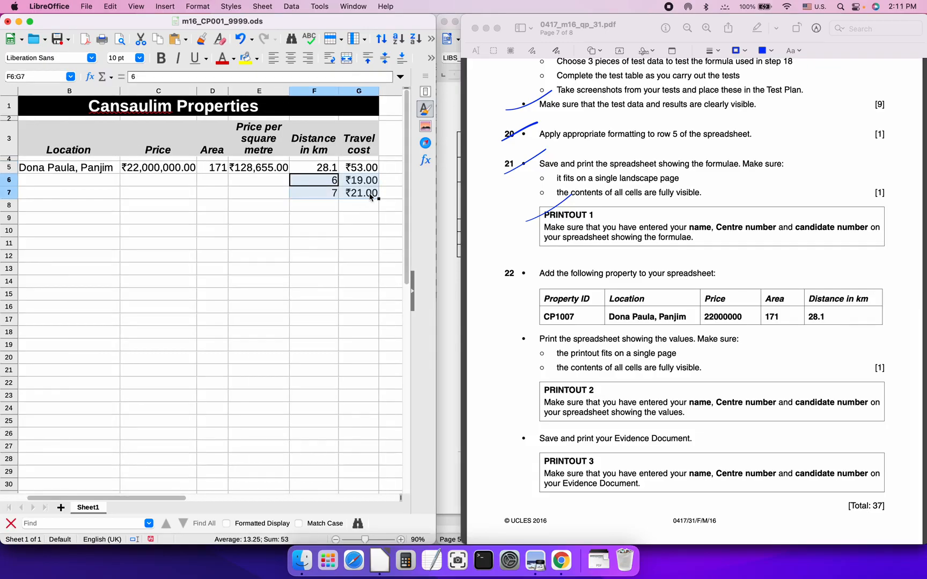
key(BackSpace)
click(267, 336)
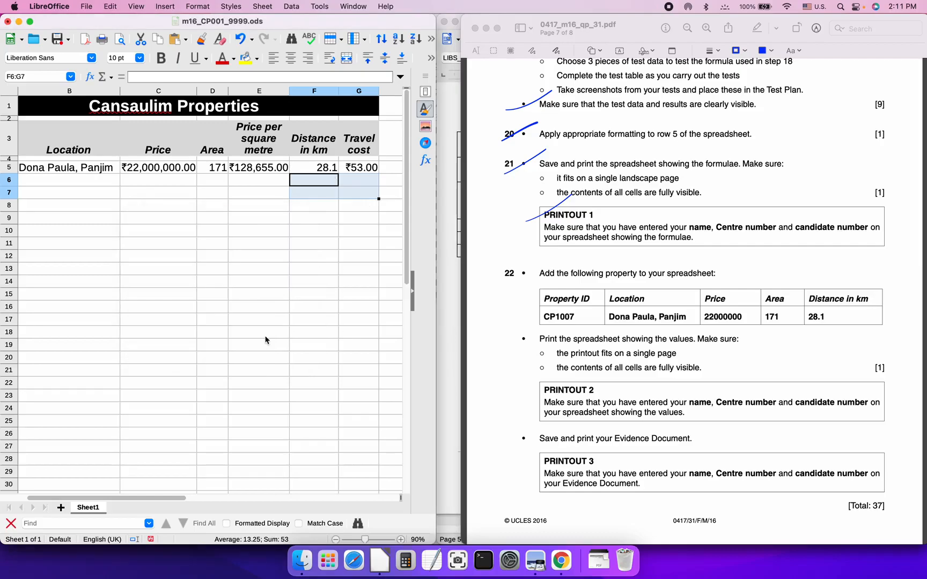
scroll(318, 255, left, 2)
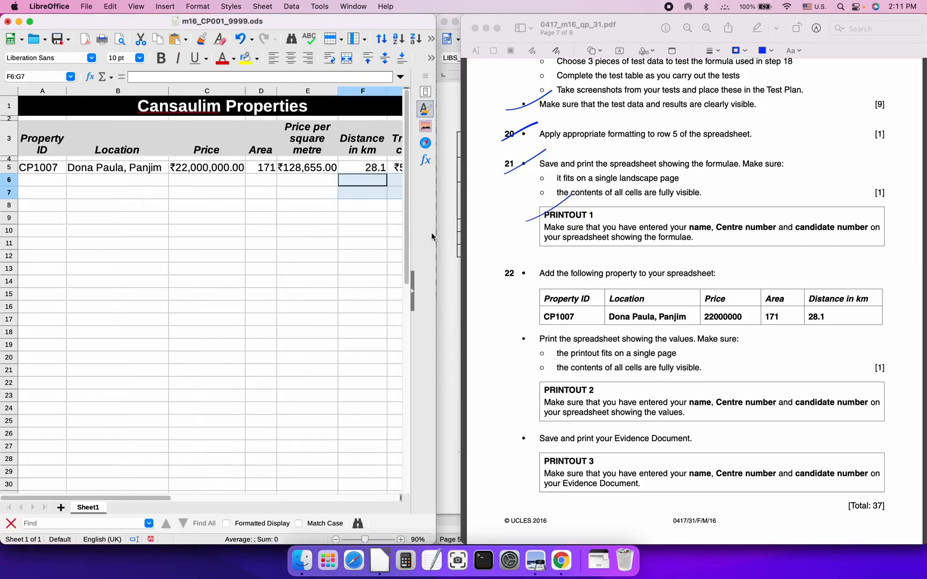
drag(435, 234, 518, 232)
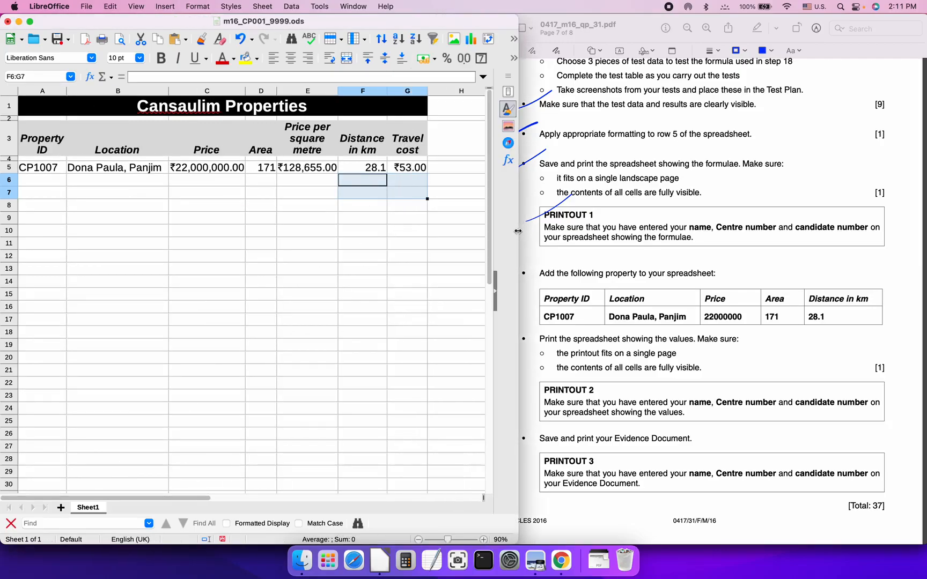
Auto-fit columns B to G and widen column F so Distance in km fits
click(408, 91)
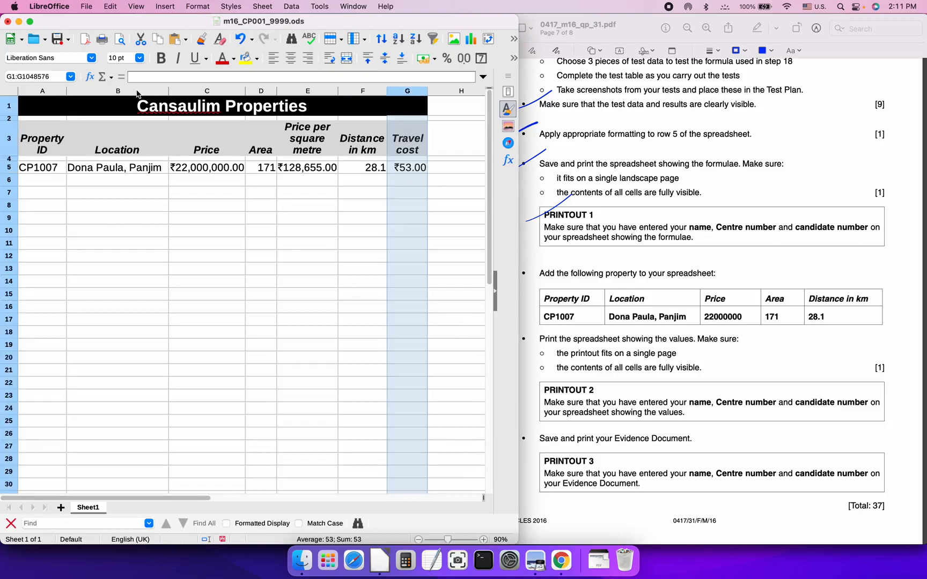
shift+click(137, 93)
double_click(169, 91)
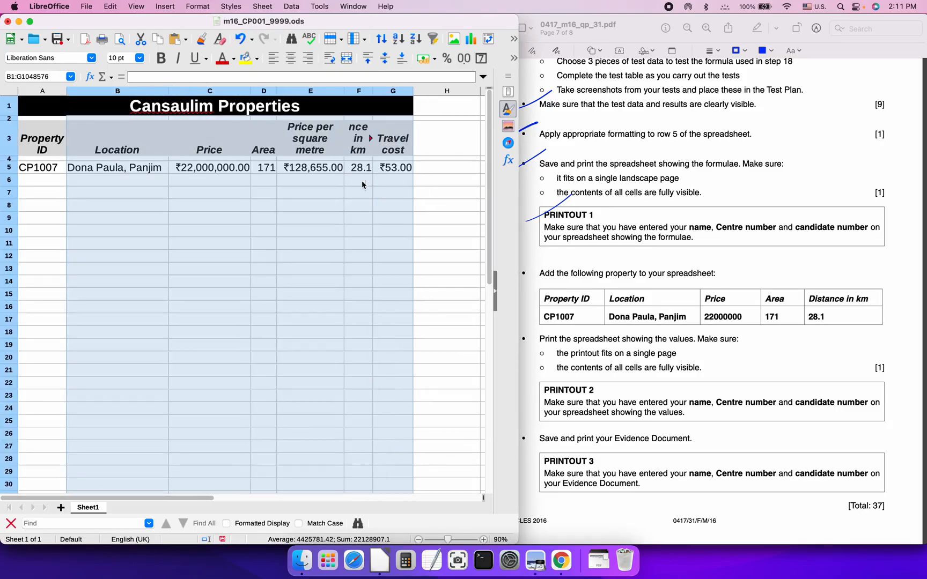
click(306, 182)
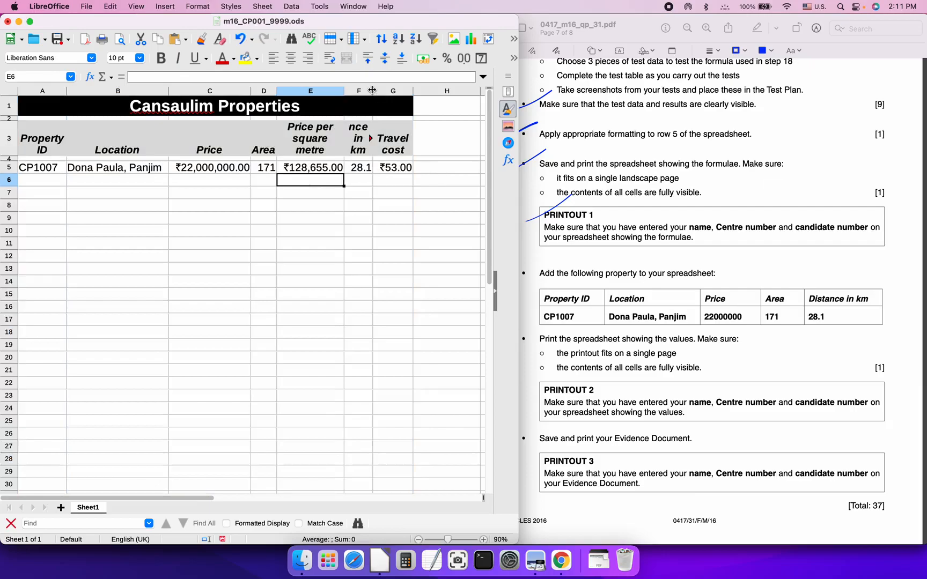
drag(372, 91, 397, 90)
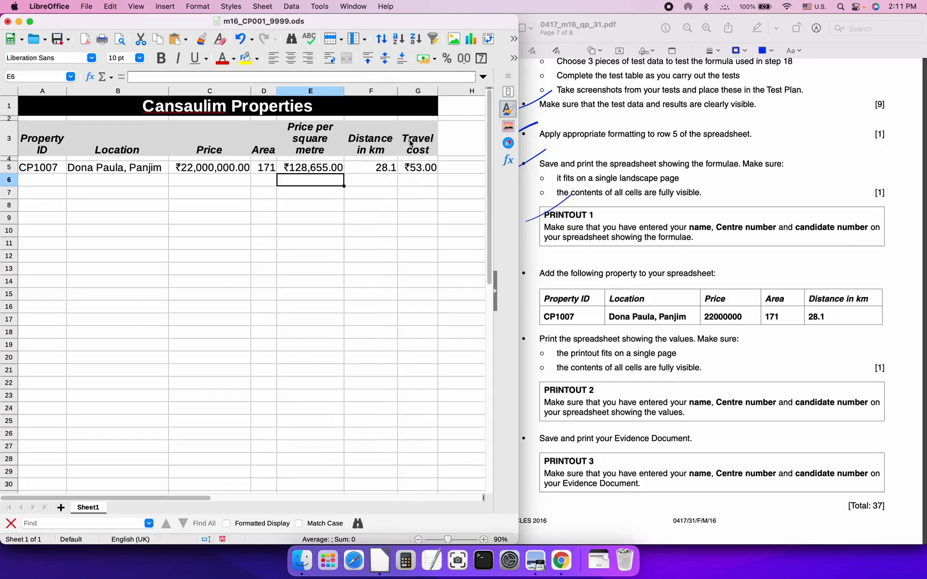
click(394, 180)
click(367, 167)
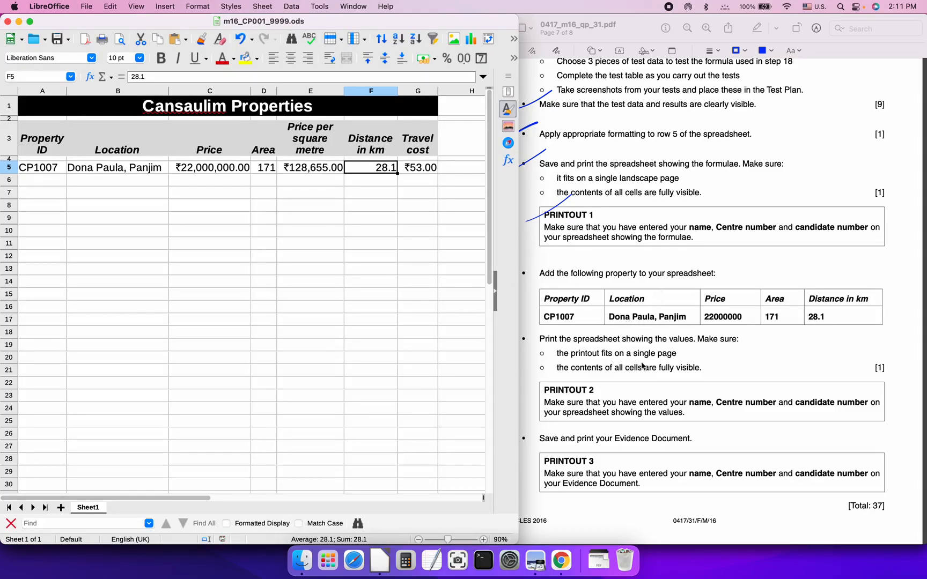
Export the sheet as PRINTOUT2.pdf, editing the PRINTOUT1.pdf name in 03_0417_31_SF
click(185, 257)
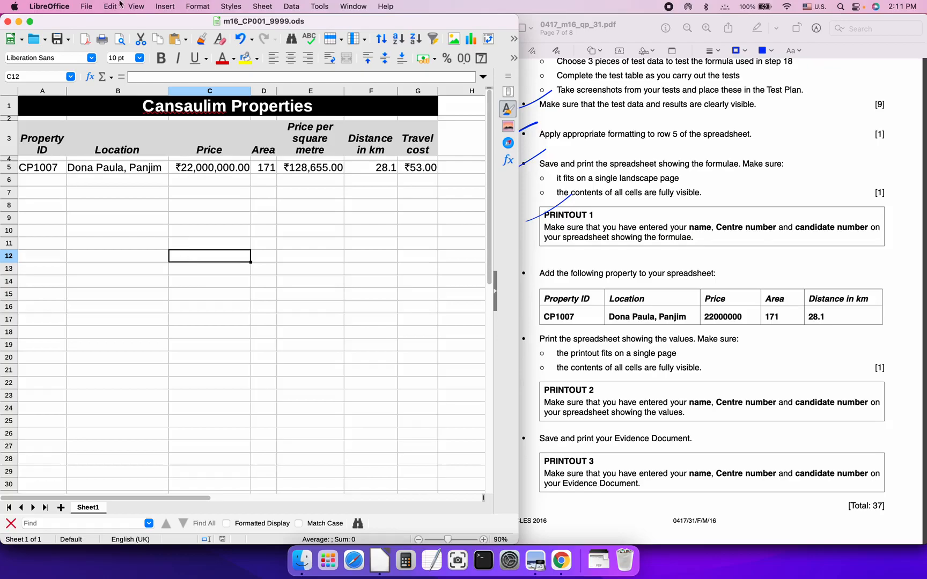
click(87, 6)
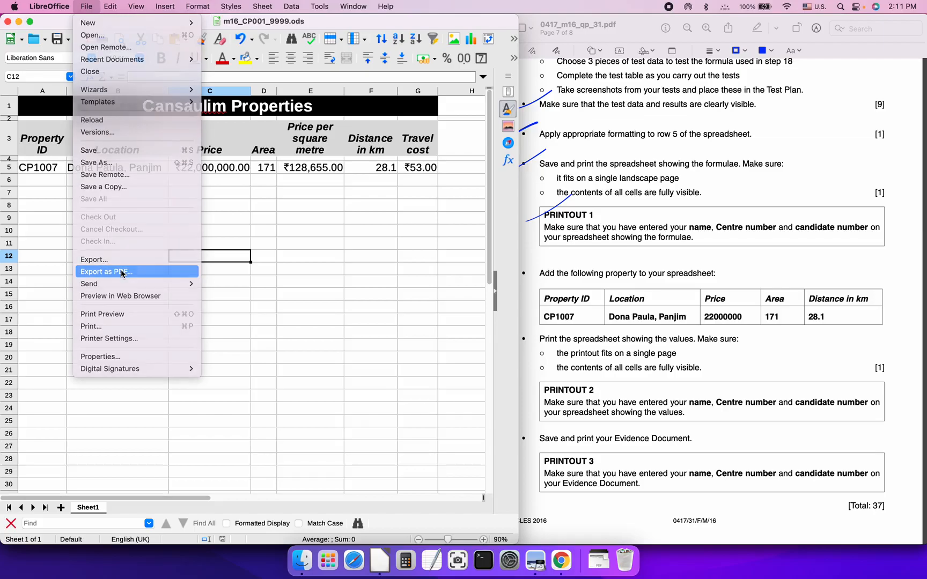
click(123, 273)
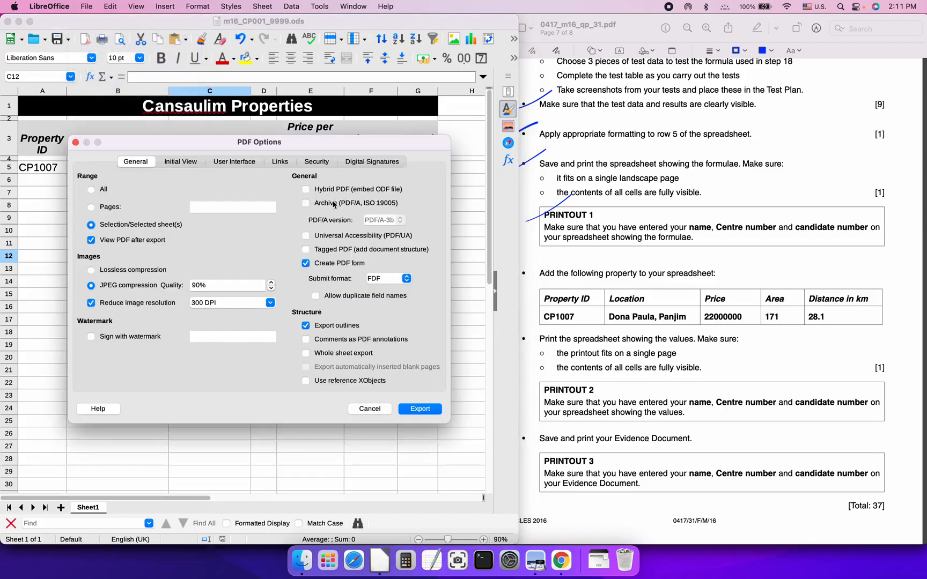
click(423, 408)
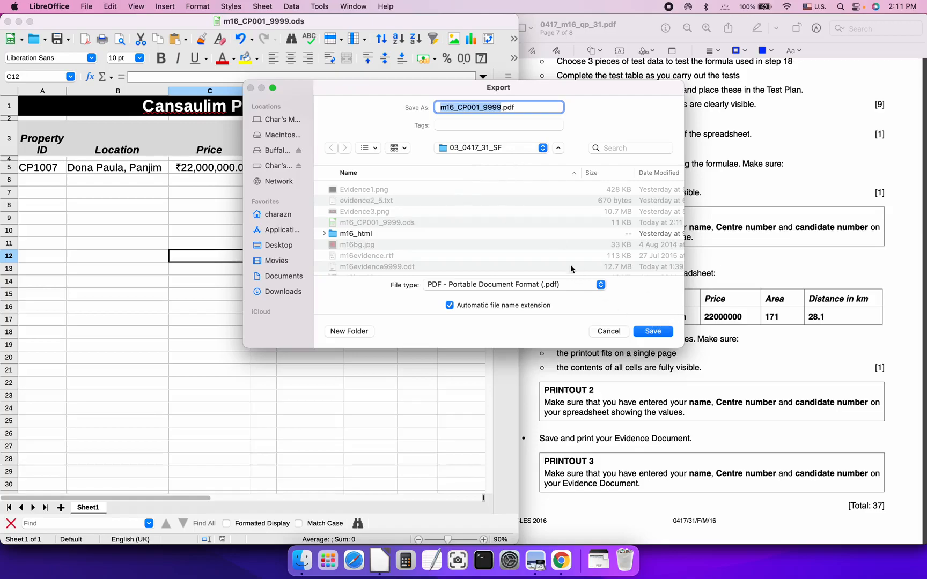
scroll(435, 236, down, 5)
click(362, 264)
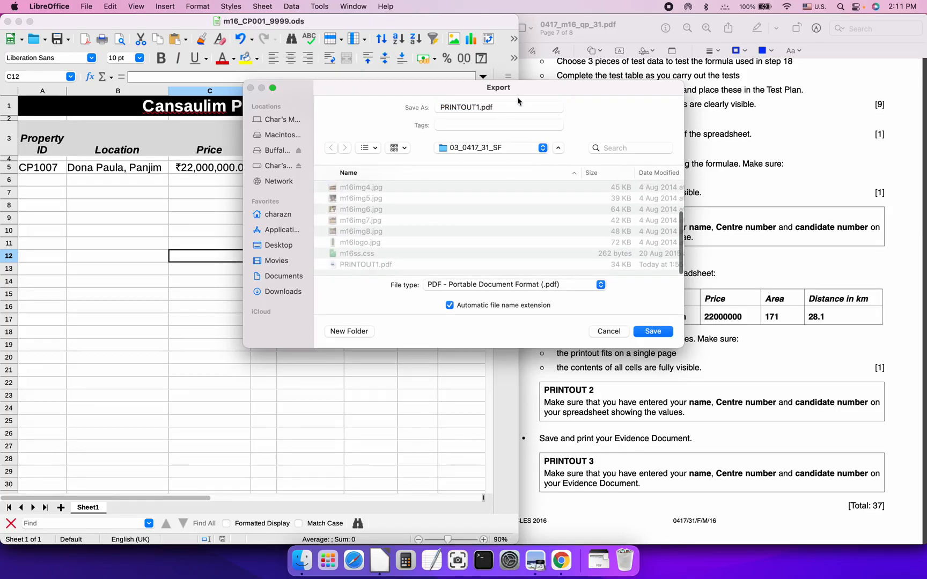
click(479, 106)
key(BackSpace)
text(2)
click(653, 331)
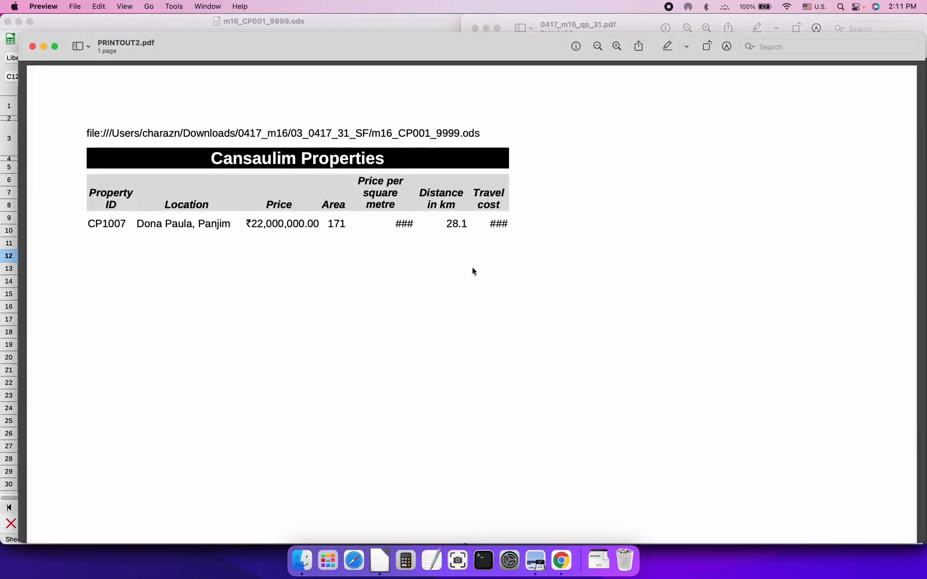
Zoom out to check the full PRINTOUT2.pdf page, close it, and return to Calc
key(super+minus)
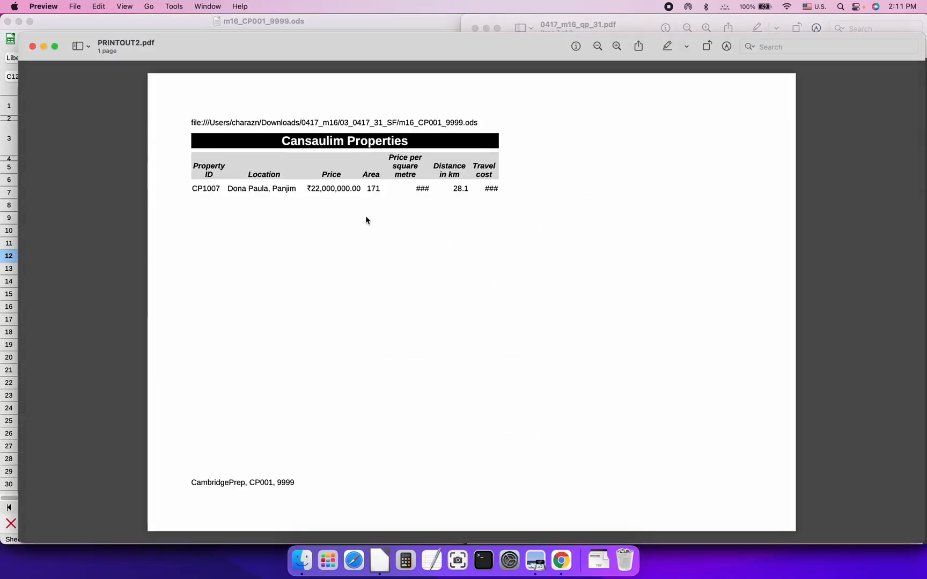
click(33, 48)
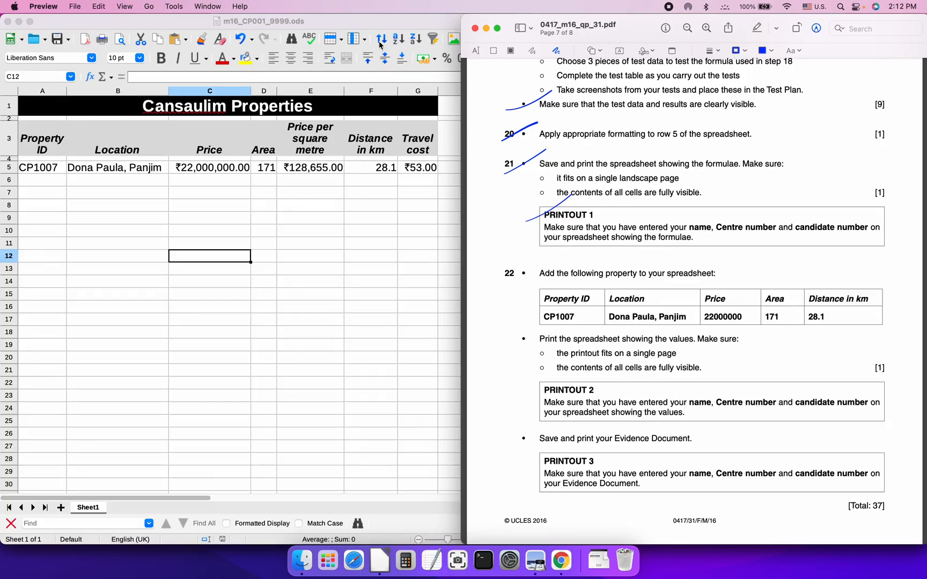
click(350, 23)
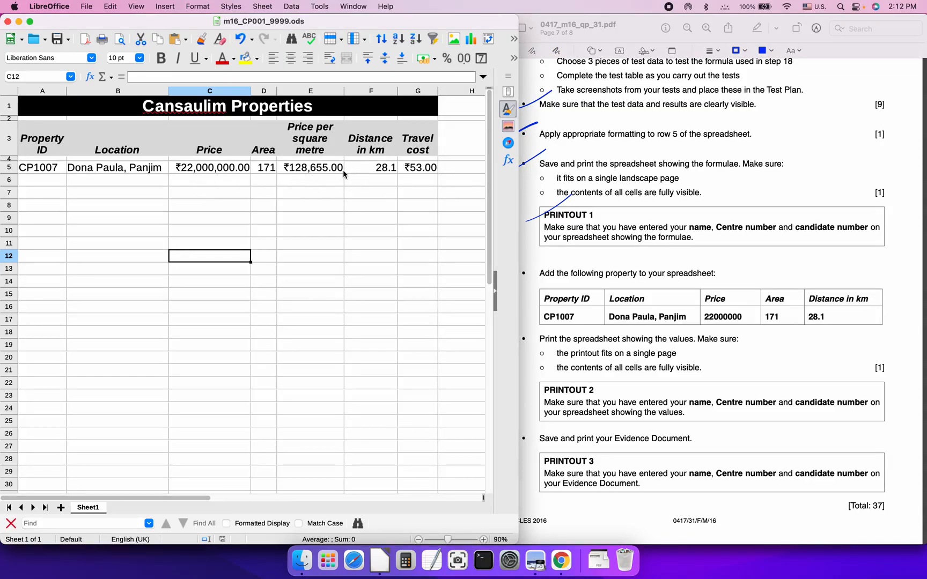
Confirm the default page style prints values, not formulas, at 100% scaling
click(204, 7)
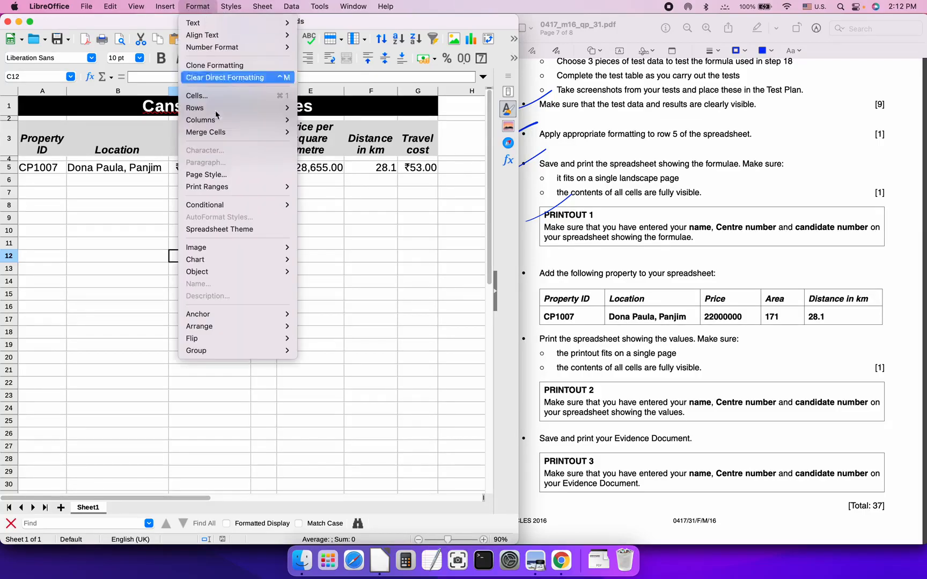
click(205, 177)
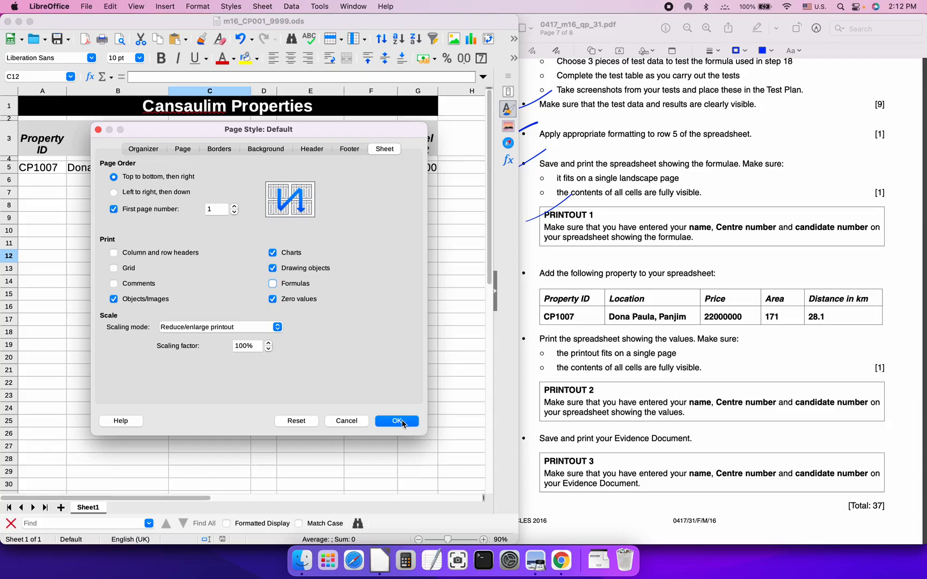
click(397, 421)
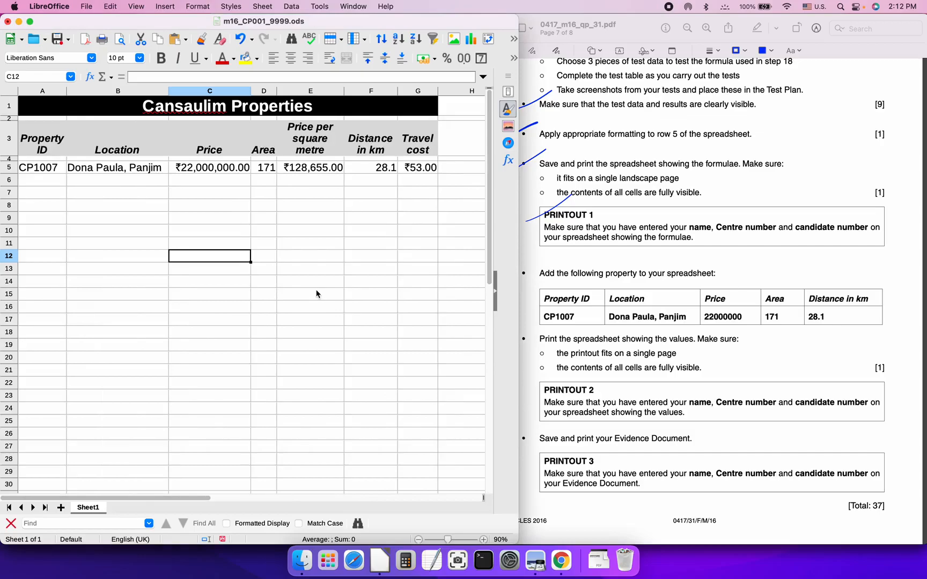
Re-export over PRINTOUT2.pdf so it shows values like ₹128,655.00, then close the preview
click(87, 6)
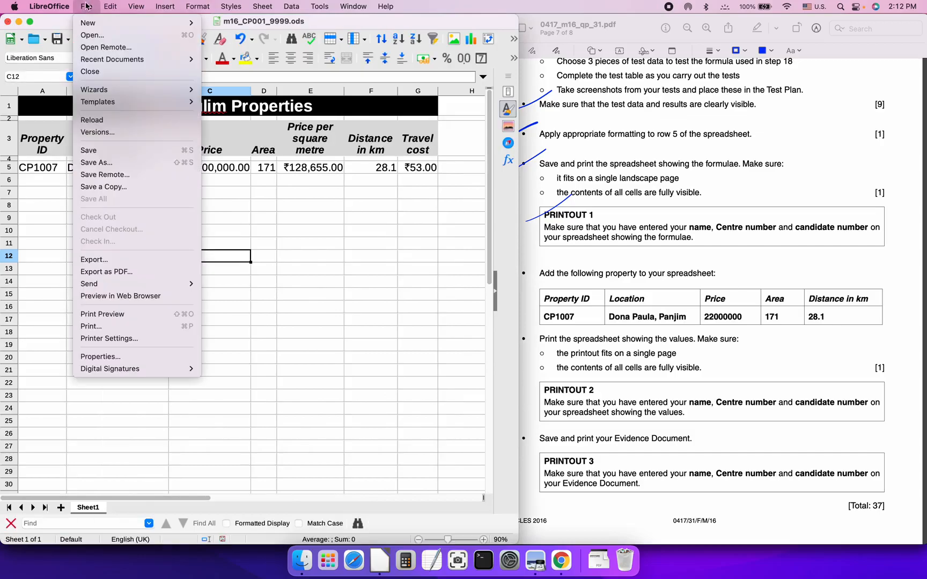
click(123, 270)
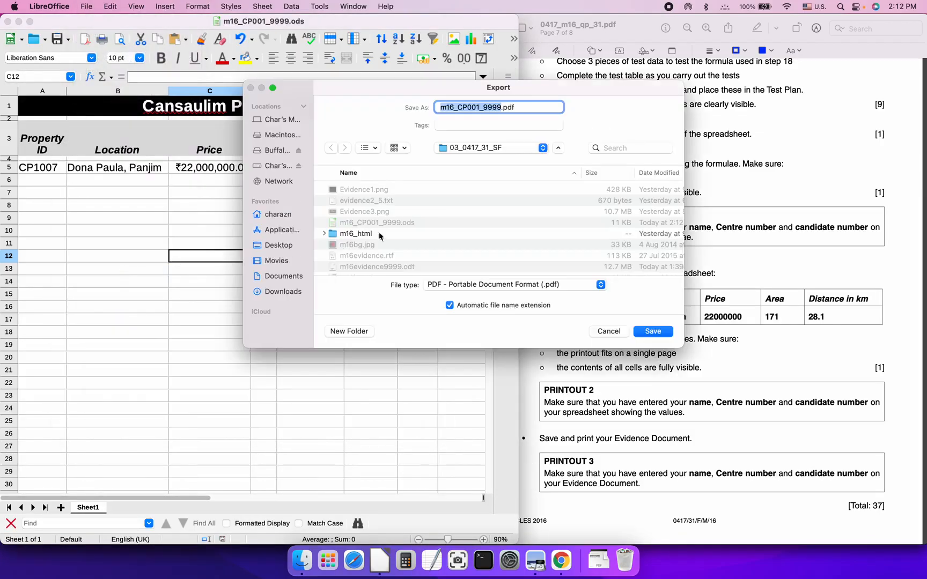
scroll(542, 266, down, 8)
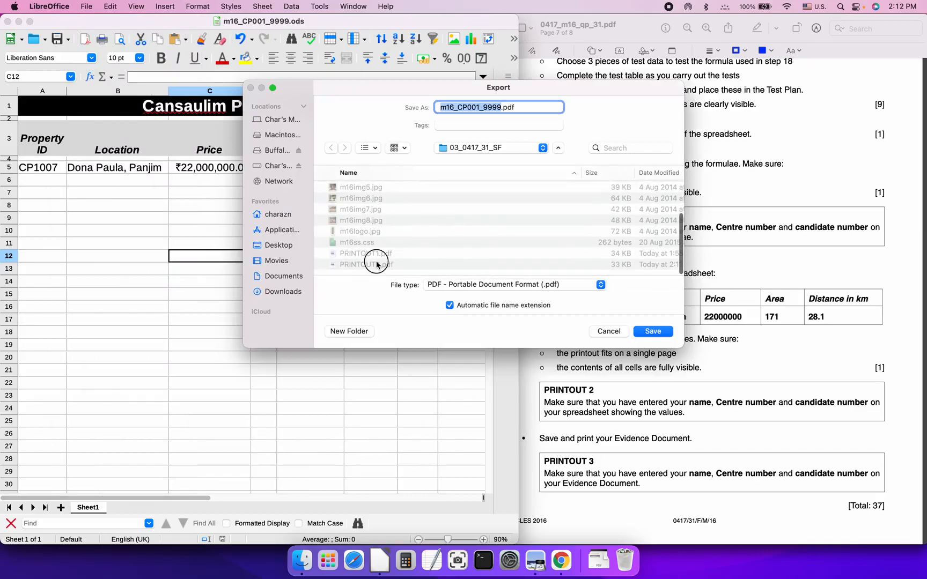
click(376, 263)
click(644, 334)
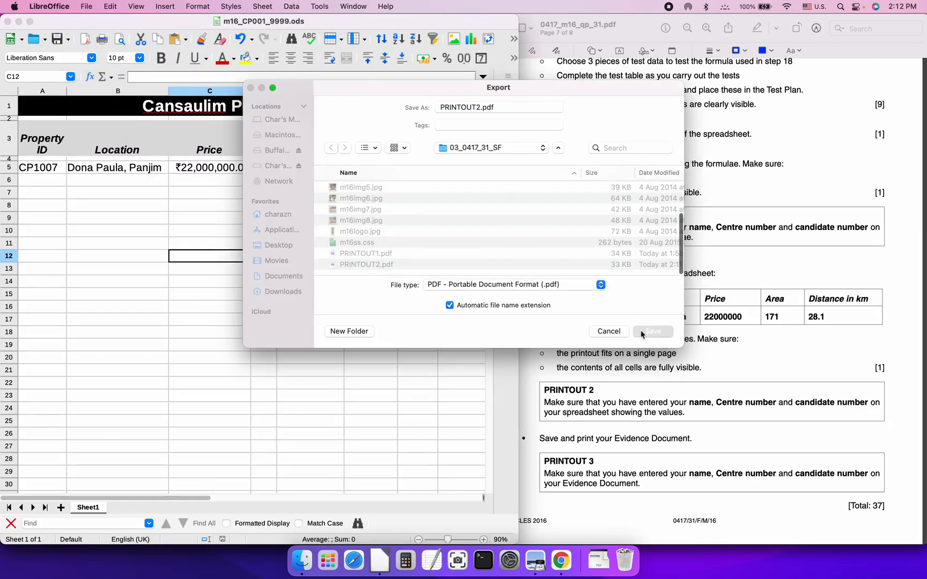
click(492, 270)
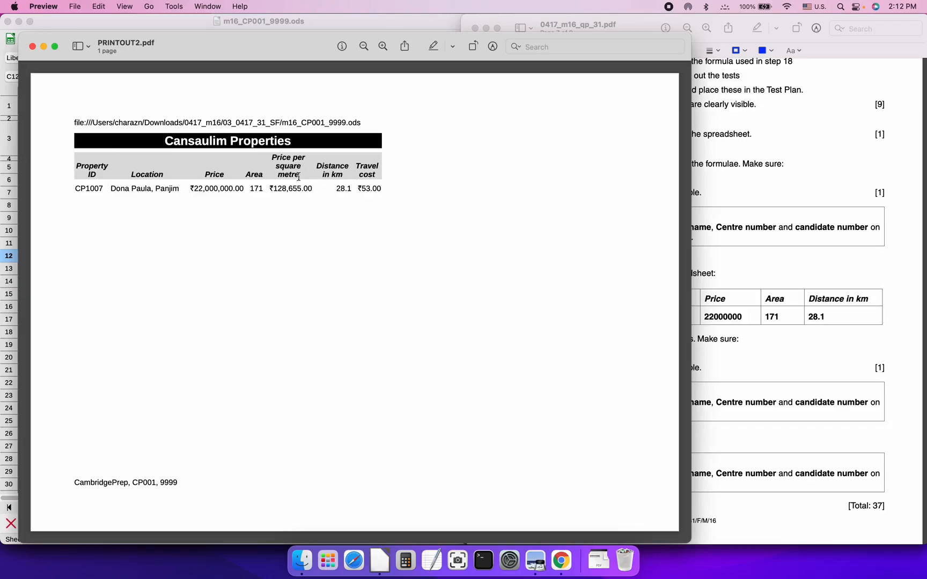
click(33, 46)
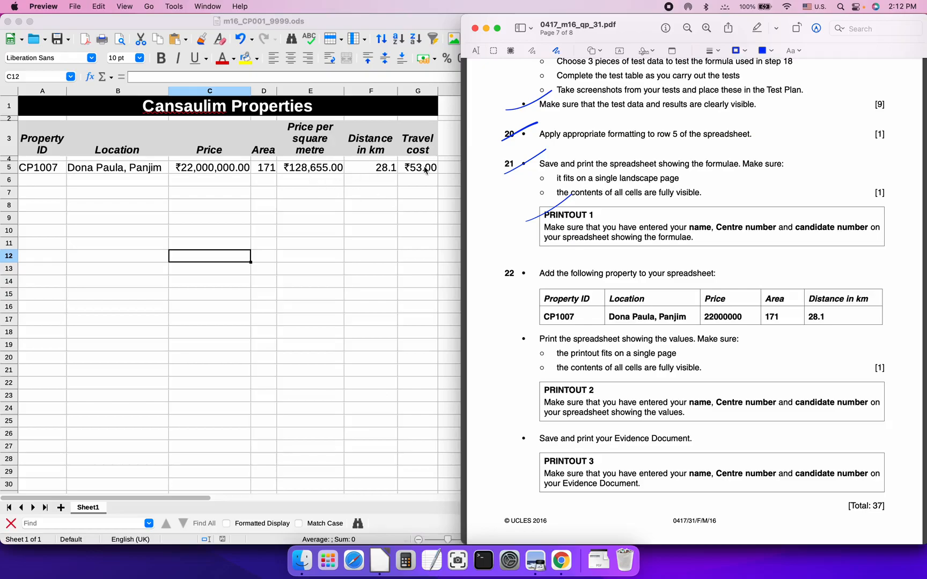
Open Calculator over the sheet and compute 28.1 × 1.5 + 10 to check the CP1007 travel cost
click(404, 562)
drag(457, 30, 385, 280)
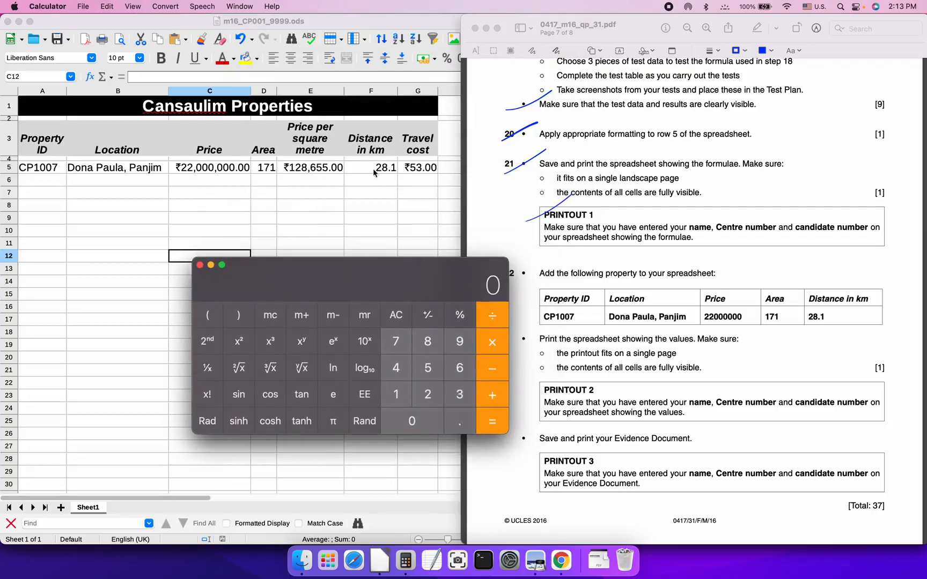
text(28.1)
key(shift)
text(*1.5=)
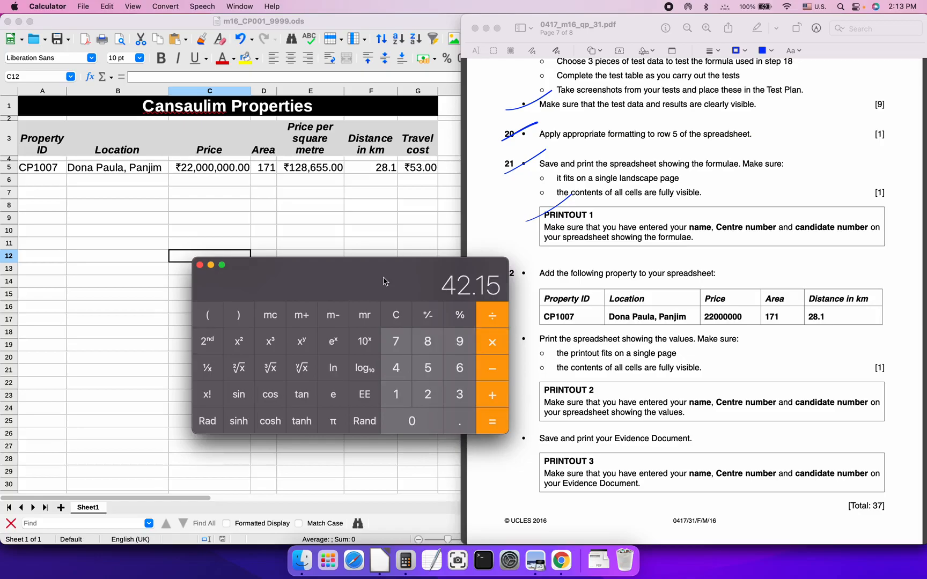
text(+10=)
Close Calculator and tick question 22, the print-the-values bullet and PRINTOUT 2 in Preview
click(200, 265)
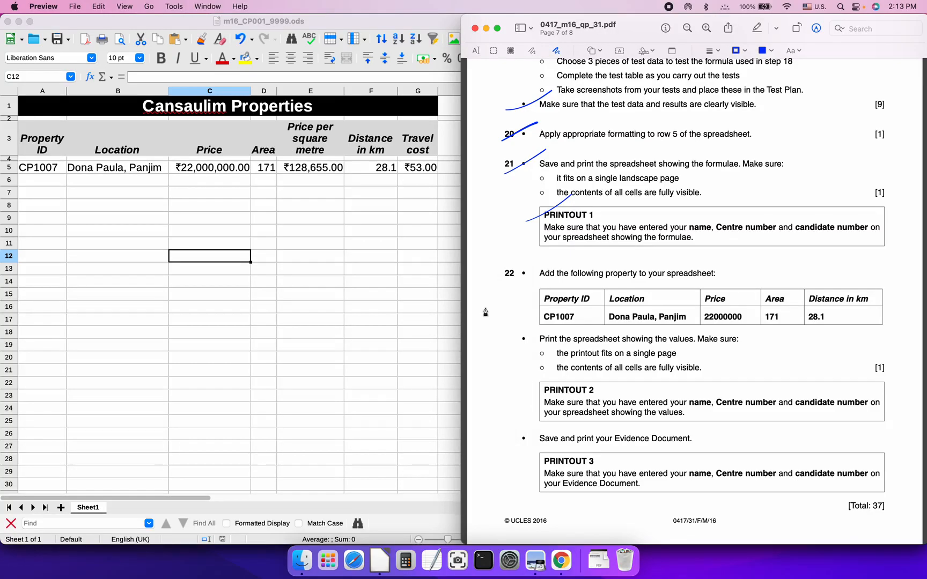
scroll(569, 289, down, 2)
drag(508, 258, 551, 235)
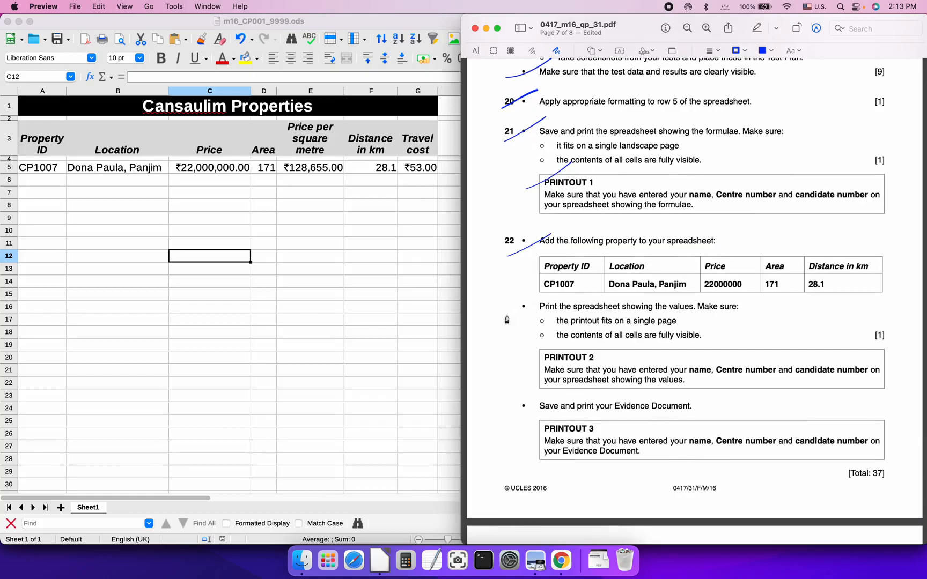
drag(502, 315, 575, 285)
scroll(547, 354, down, 2)
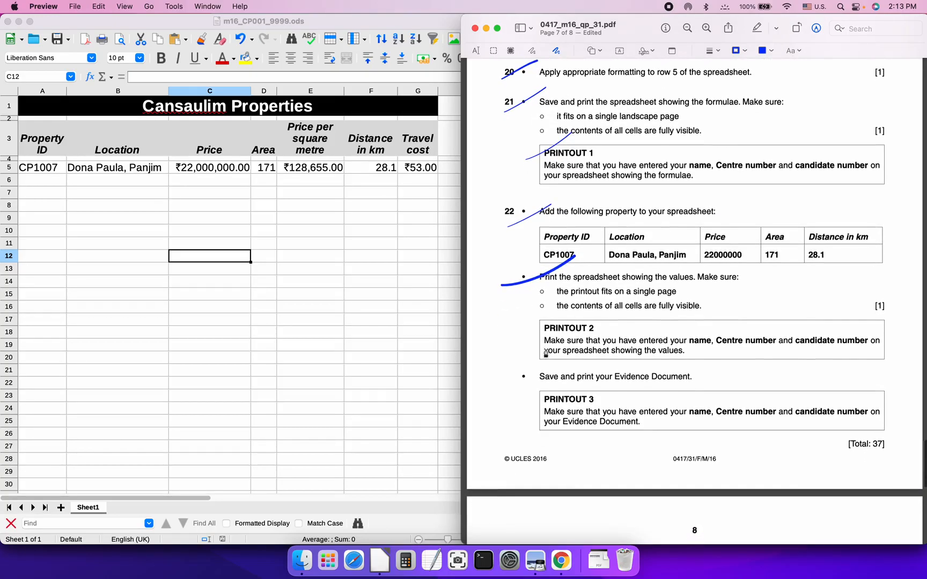
drag(520, 344, 578, 311)
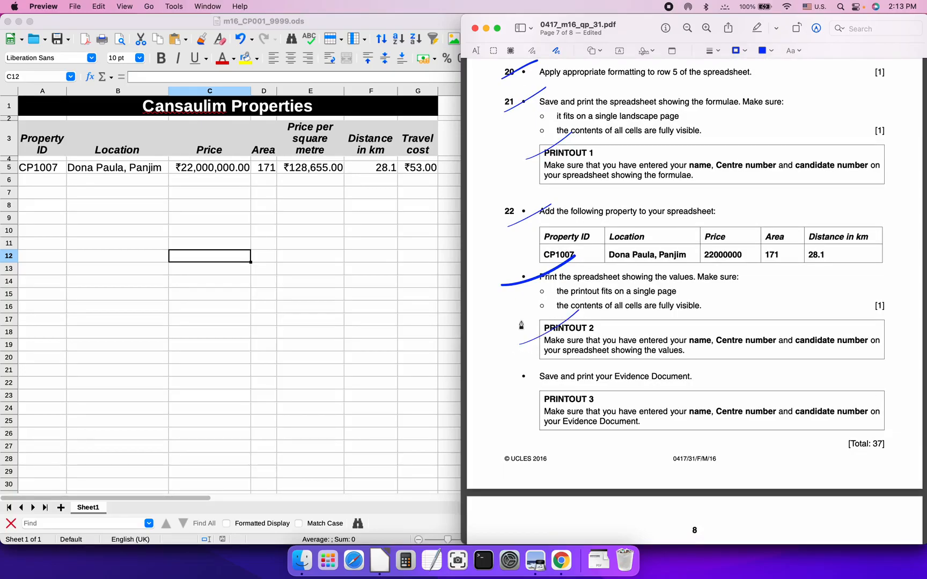
scroll(521, 326, down, 3)
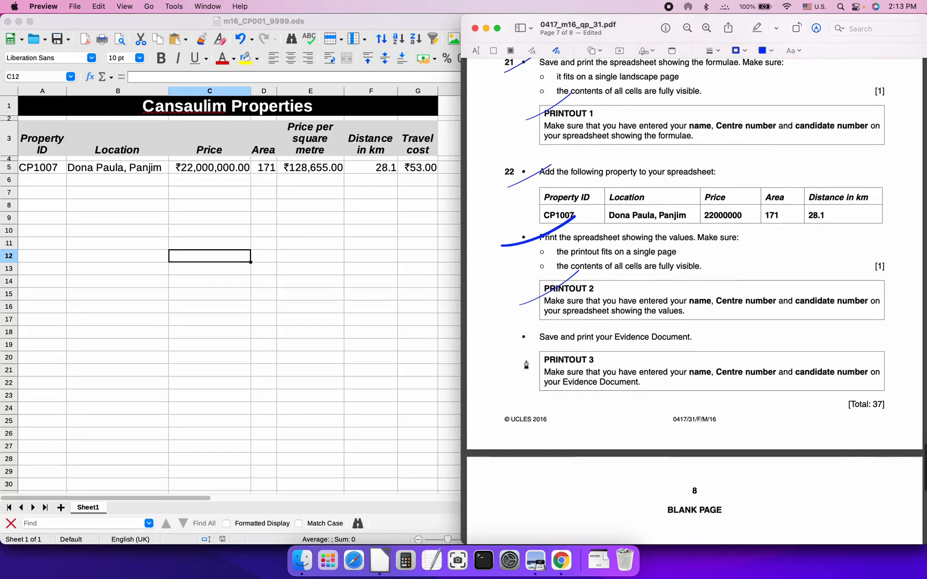
scroll(526, 365, down, 1)
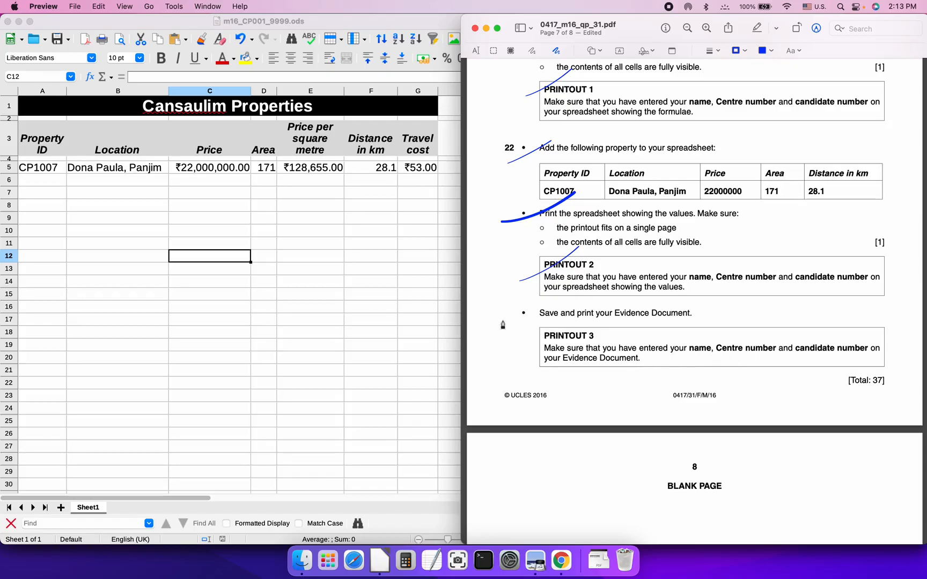
Bring m16evidence9999.odt to the front in Writer and scroll through its pages
click(217, 246)
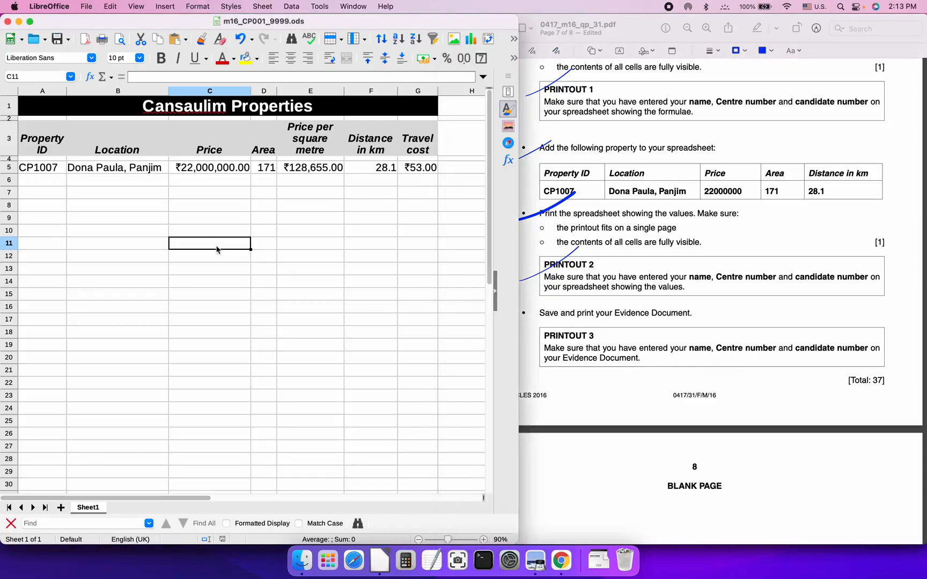
key(super+grave)
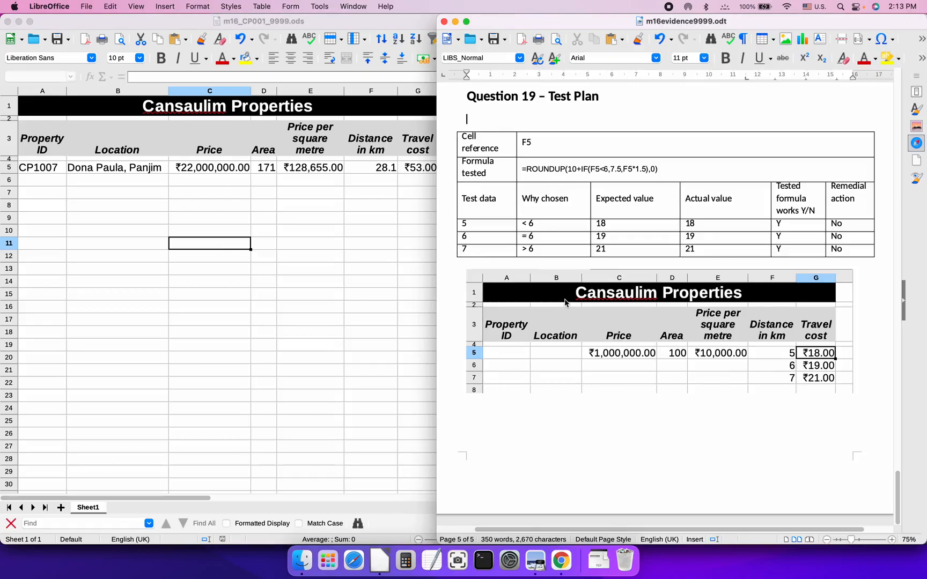
scroll(562, 337, left, 3)
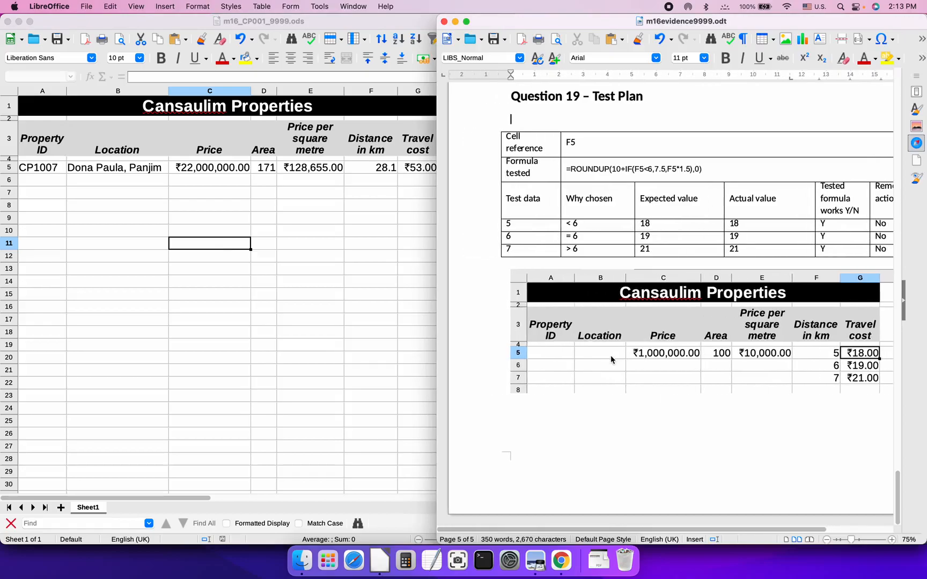
scroll(612, 360, up, 15)
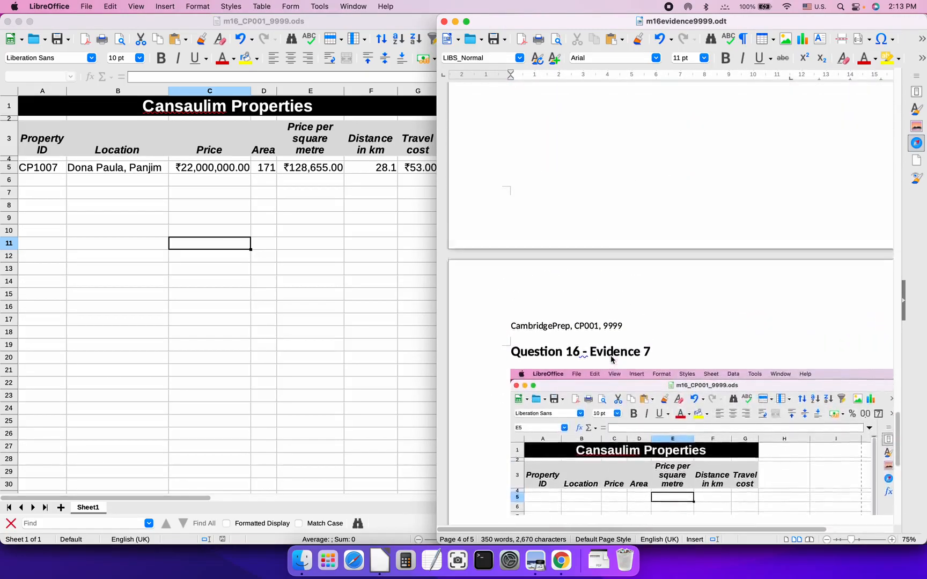
scroll(612, 360, up, 15)
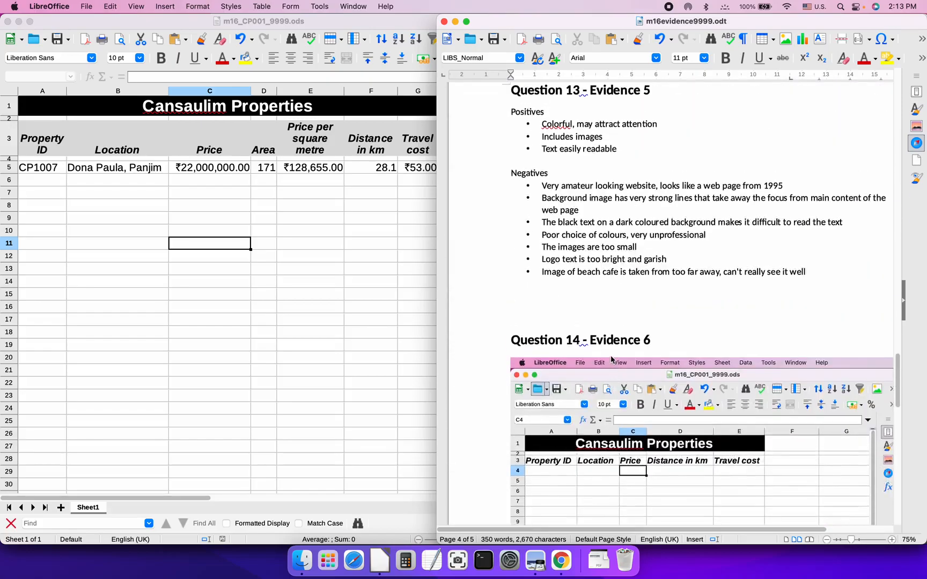
scroll(612, 359, up, 15)
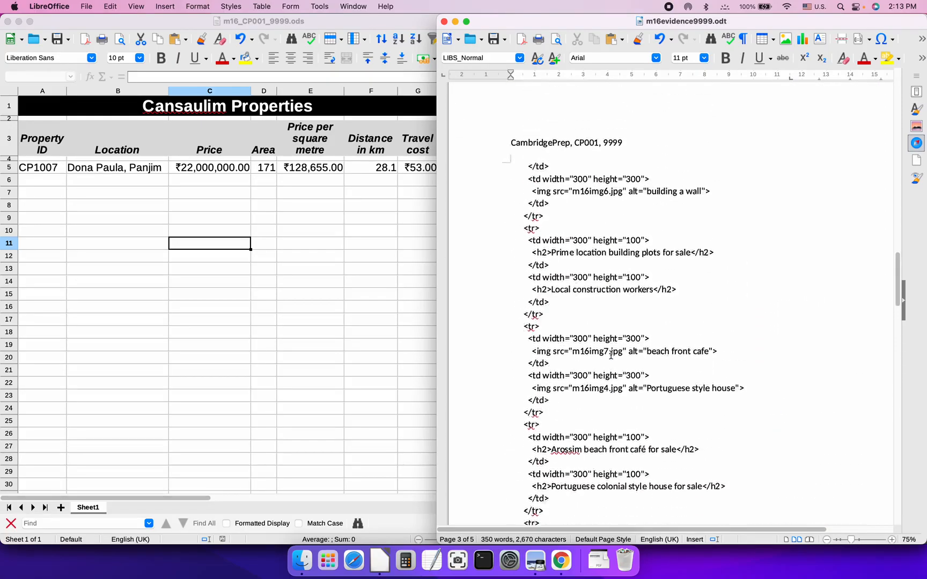
scroll(612, 355, up, 15)
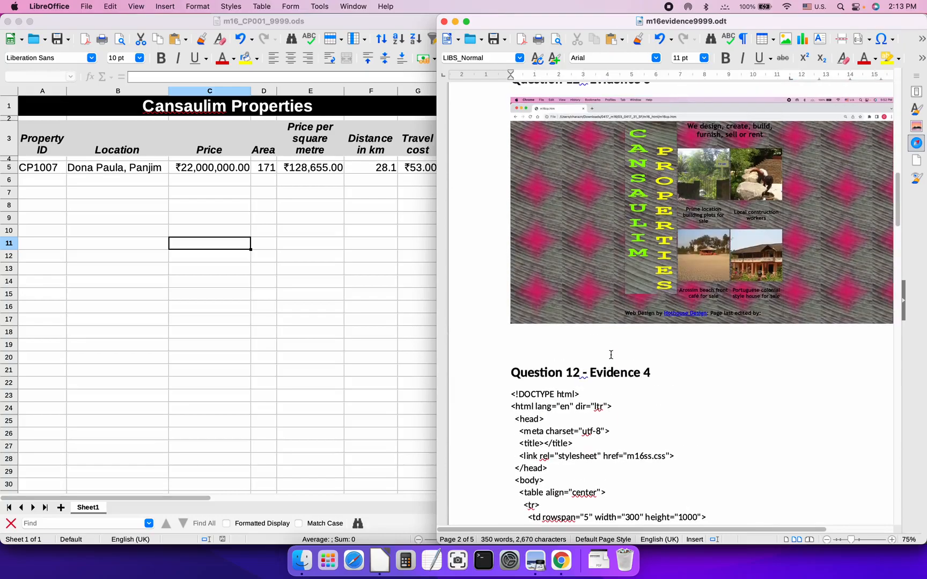
scroll(611, 355, up, 15)
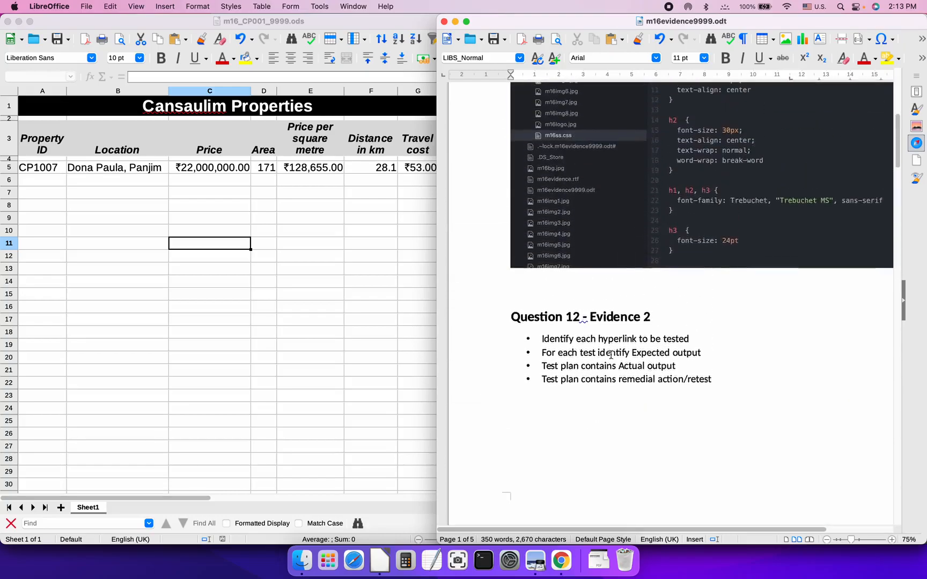
scroll(611, 355, down, 20)
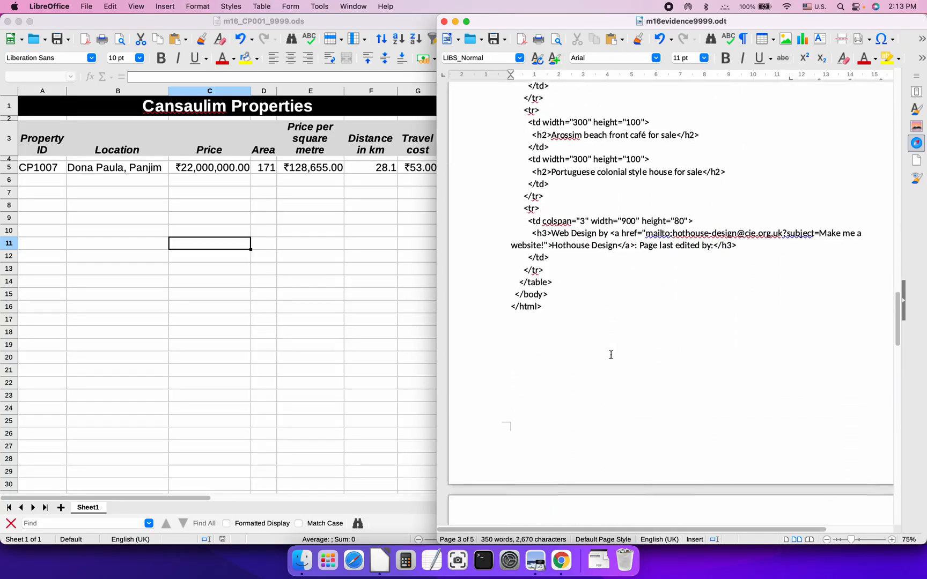
scroll(611, 355, down, 20)
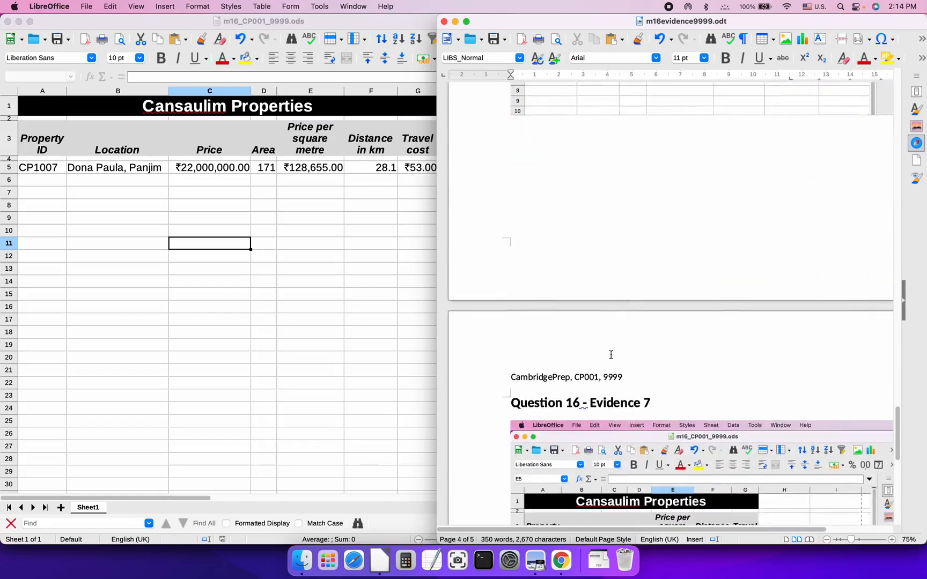
scroll(611, 355, down, 10)
scroll(611, 356, up, 3)
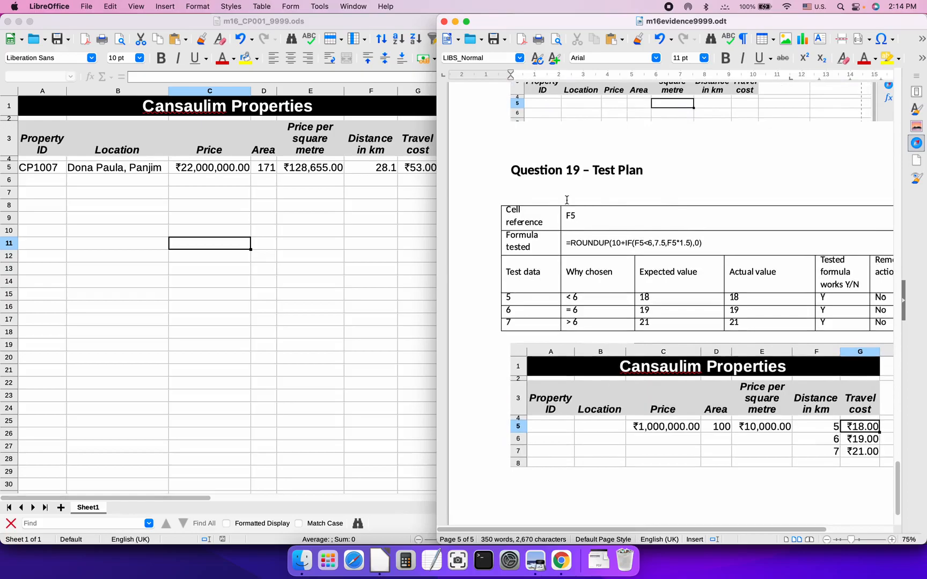
Place the cursor in the Question 19 – Test Plan heading and open the File menu
click(644, 171)
scroll(539, 301, down, 3)
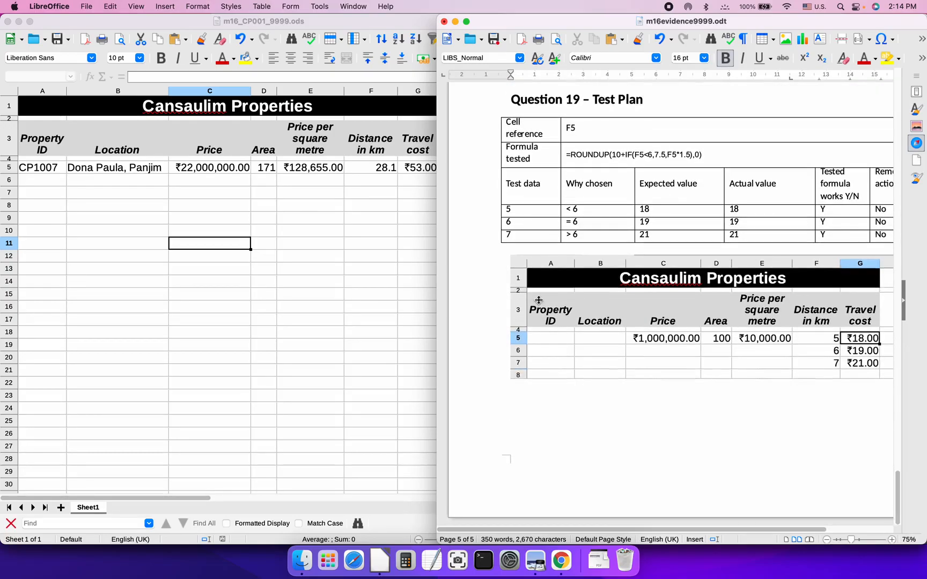
click(92, 6)
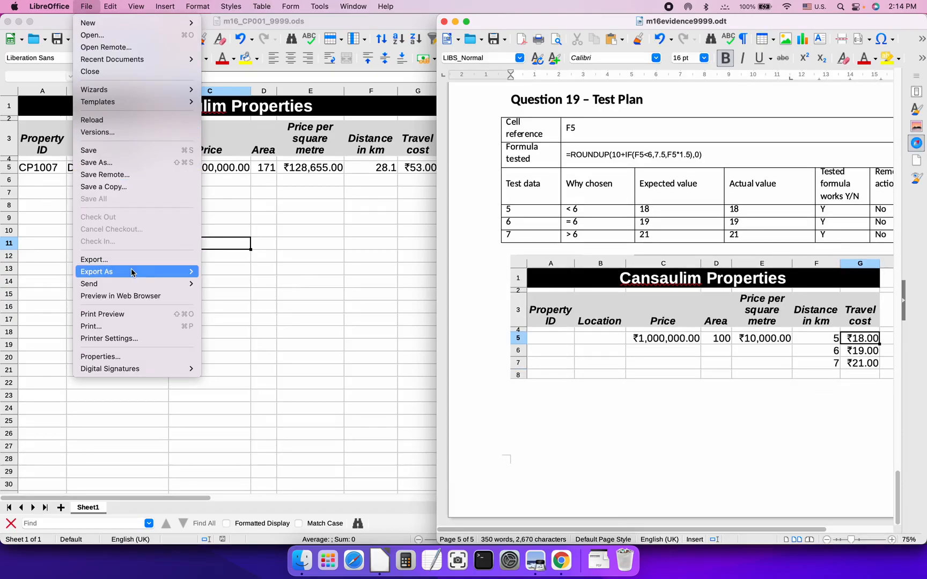
Export the evidence document as m16evidence9999.pdf into the 03_0417_31_SF folder
mouse_move(134, 271)
click(224, 270)
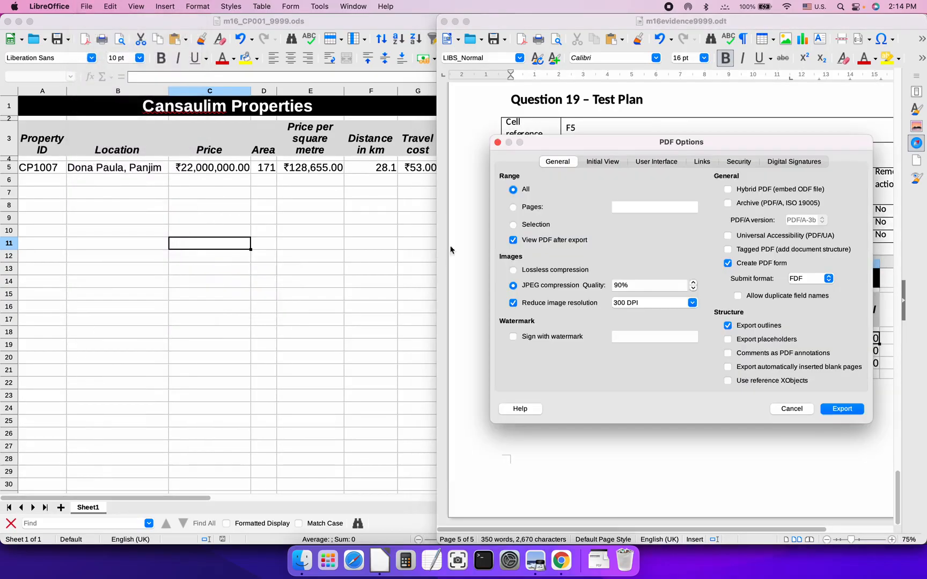
click(843, 408)
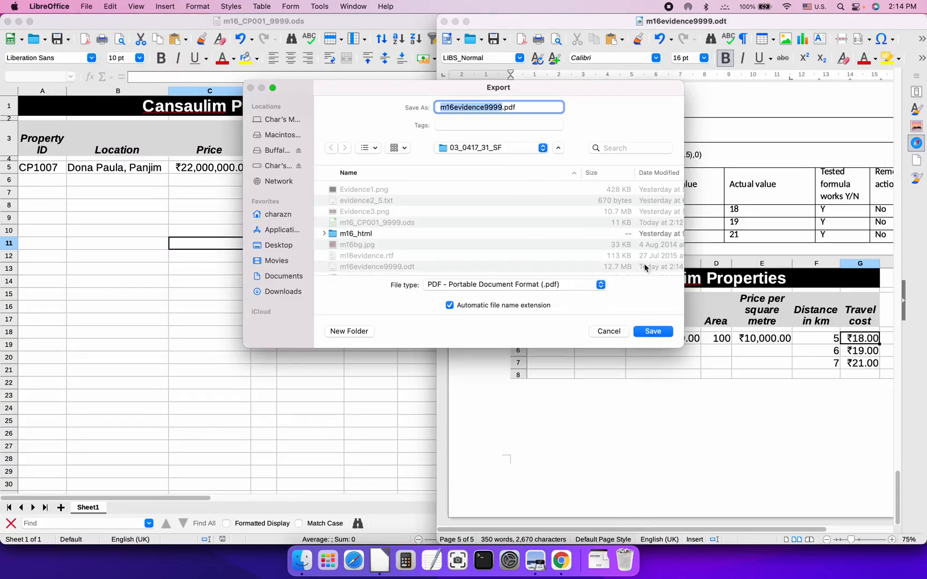
click(652, 332)
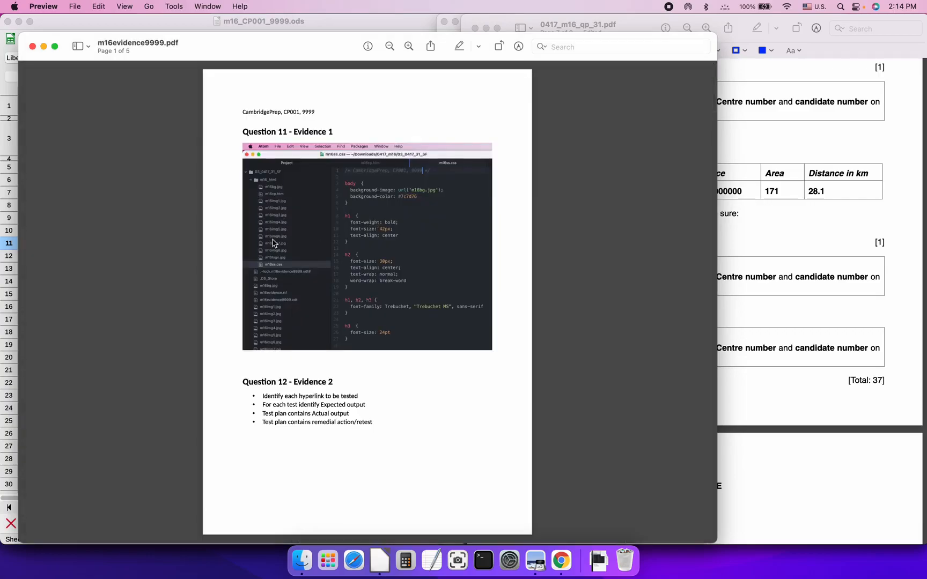
scroll(273, 243, down, 6)
scroll(273, 243, up, 3)
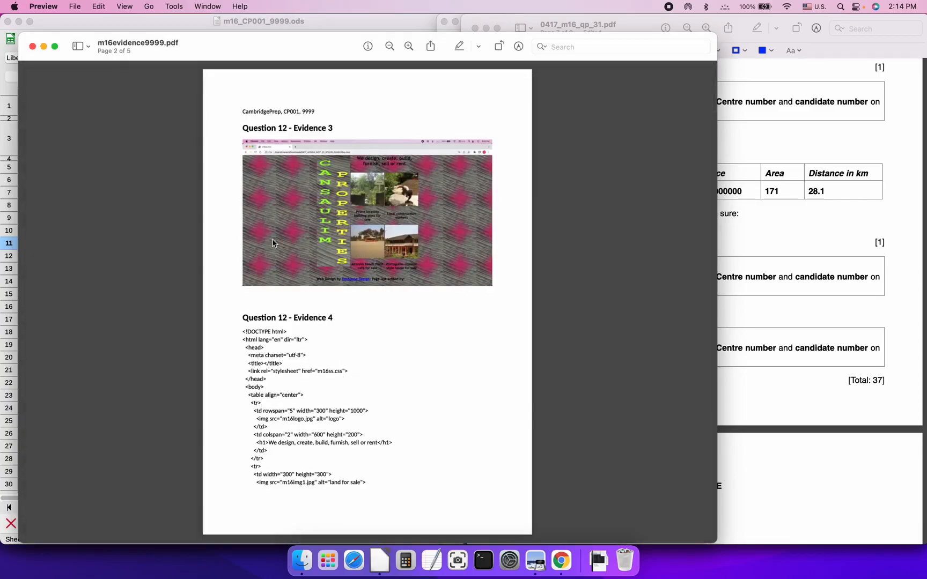
scroll(273, 243, down, 6)
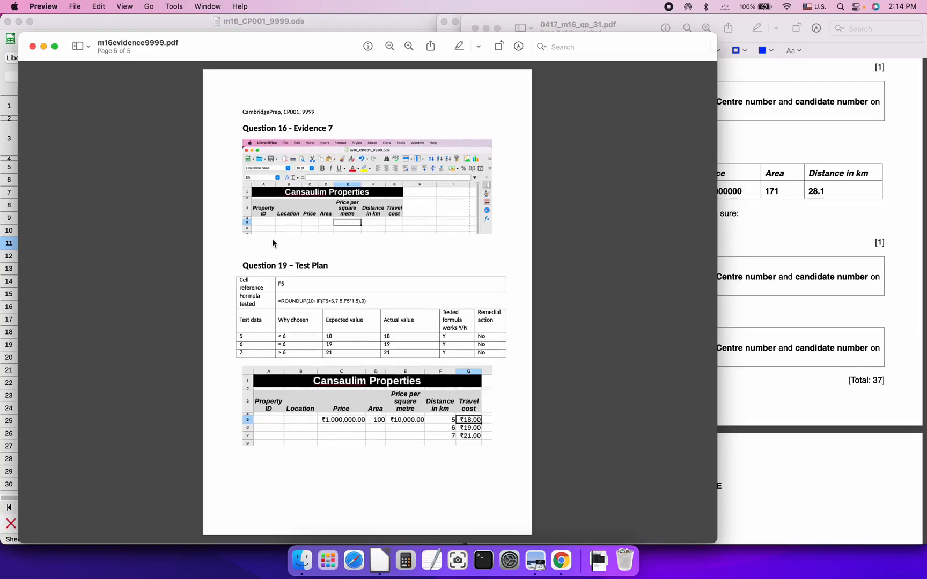
Close the PDF, tick the save-and-print bullet and PRINTOUT 3, and save the question paper
key(super+w)
drag(502, 325, 537, 309)
drag(519, 347, 581, 316)
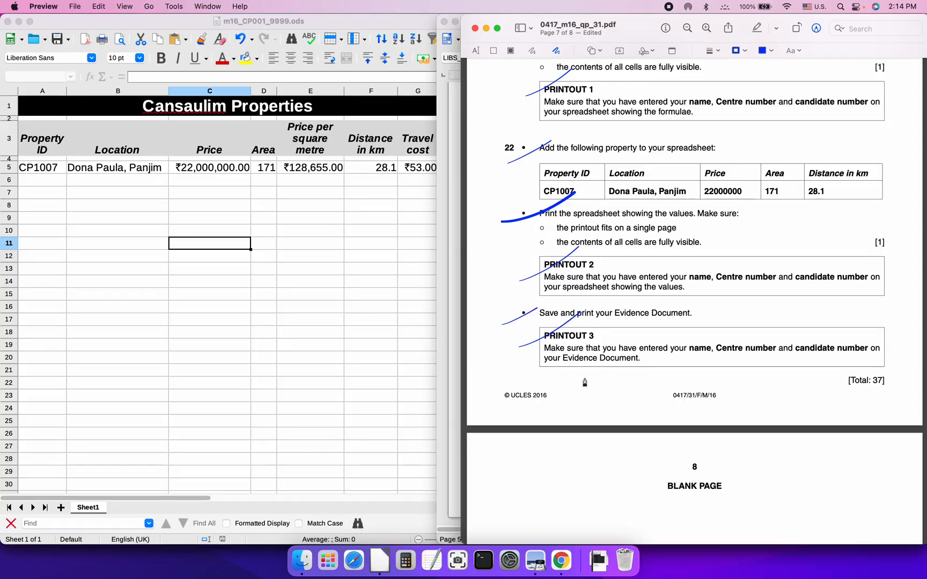
key(super+s)
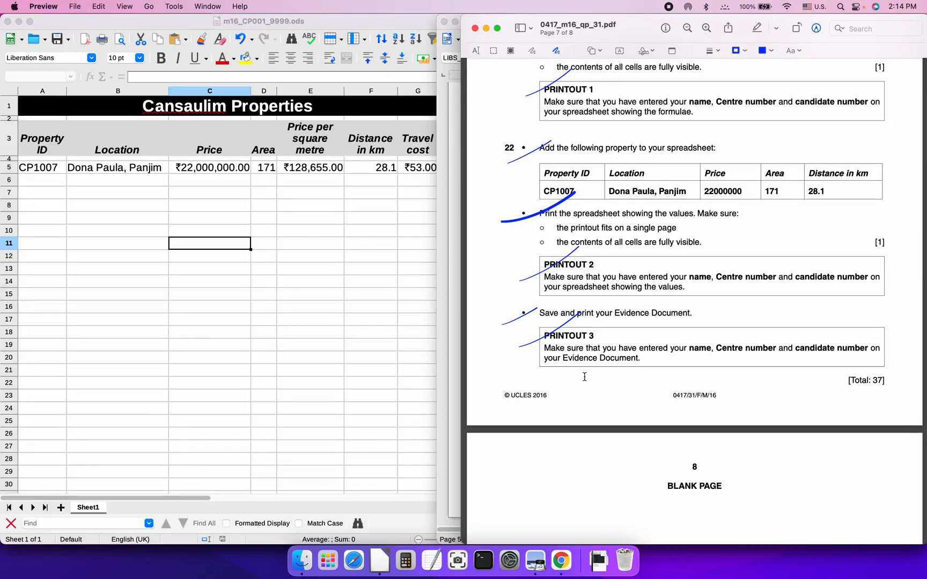